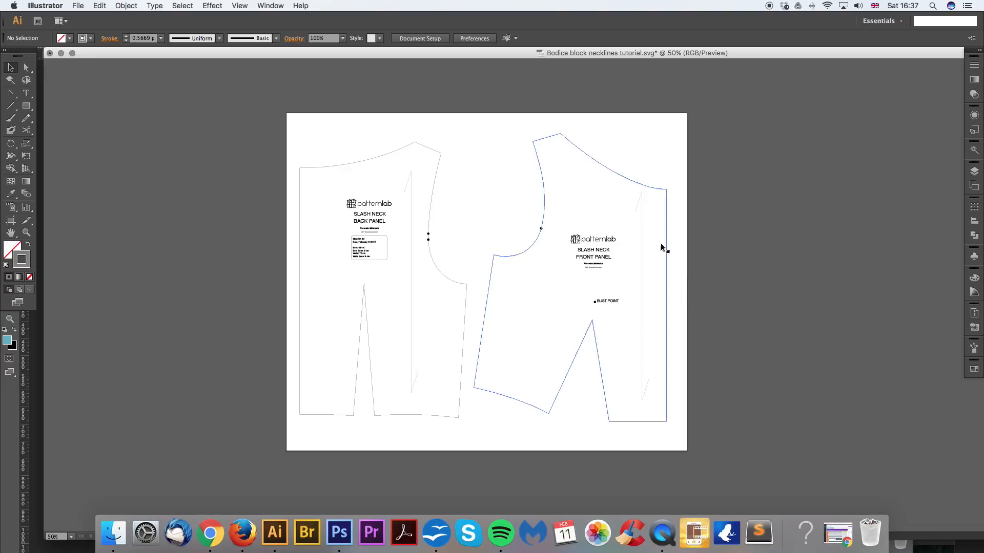
scroll(665, 244, "up", 1)
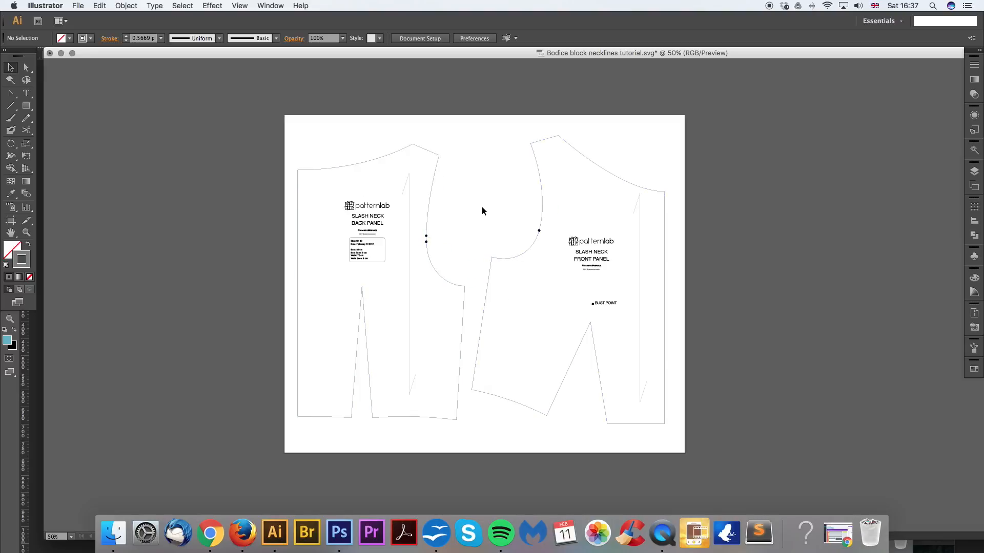
left_click_drag(481, 207, 456, 211)
key("a")
left_click_drag(268, 171, 268, 271)
left_click_drag(633, 193, 631, 273)
key("ctrl+z")
key("ctrl+z")
left_click_drag(464, 169, 493, 179)
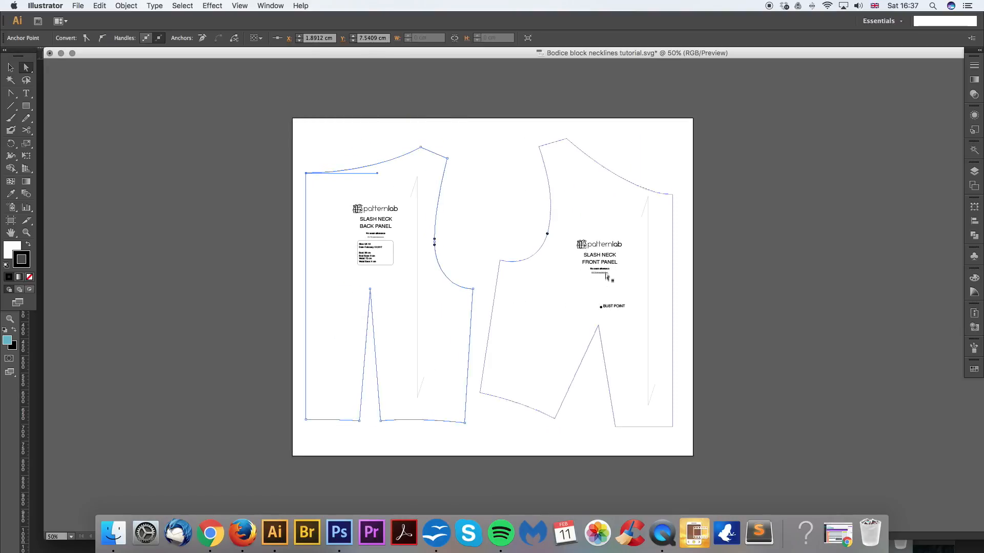
left_click(507, 218)
left_click_drag(514, 213, 502, 215)
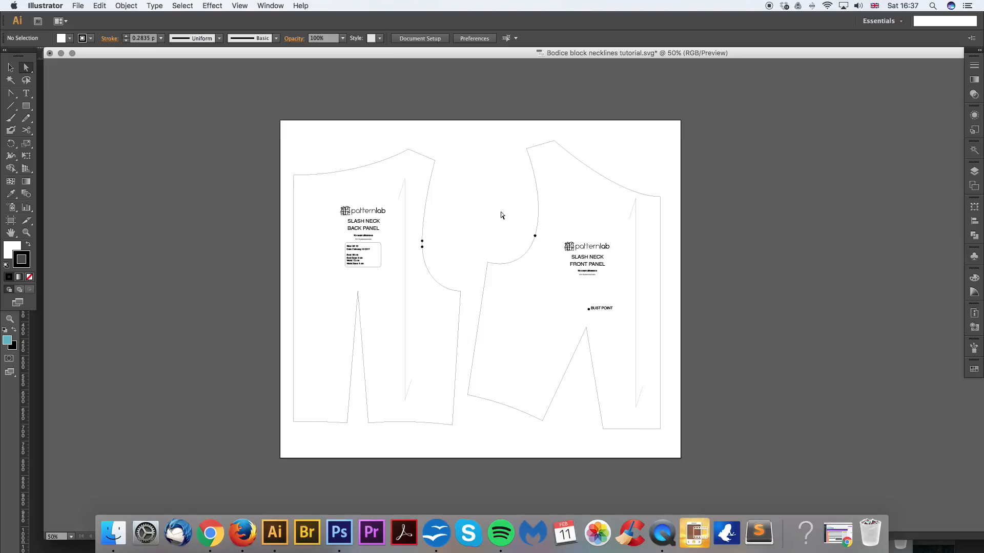
Step: Try to ungroup the back panel pattern piece
key("v")
scroll(501, 213, "left", 3)
key("super+plus")
left_click_drag(458, 217, 520, 221)
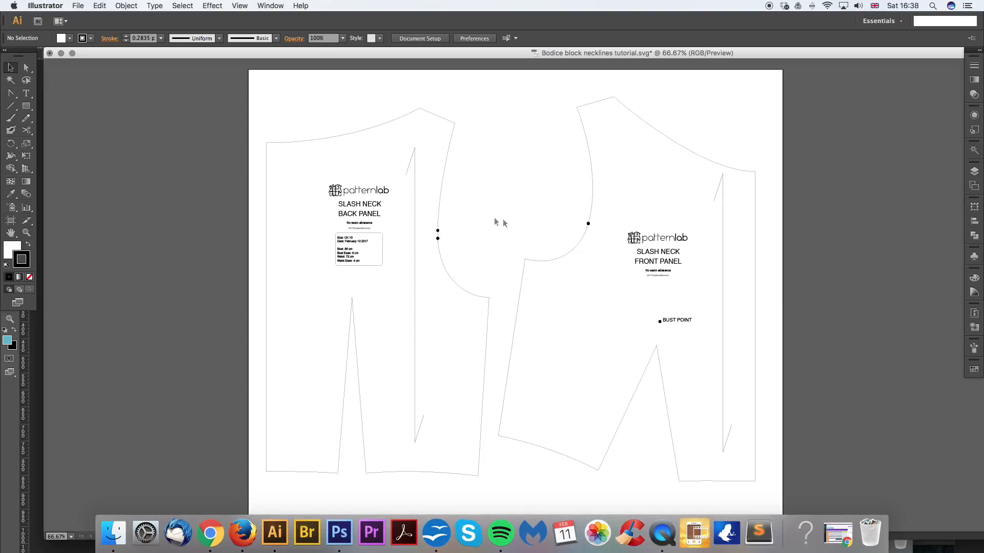
left_click(371, 192)
key("shift+super+g")
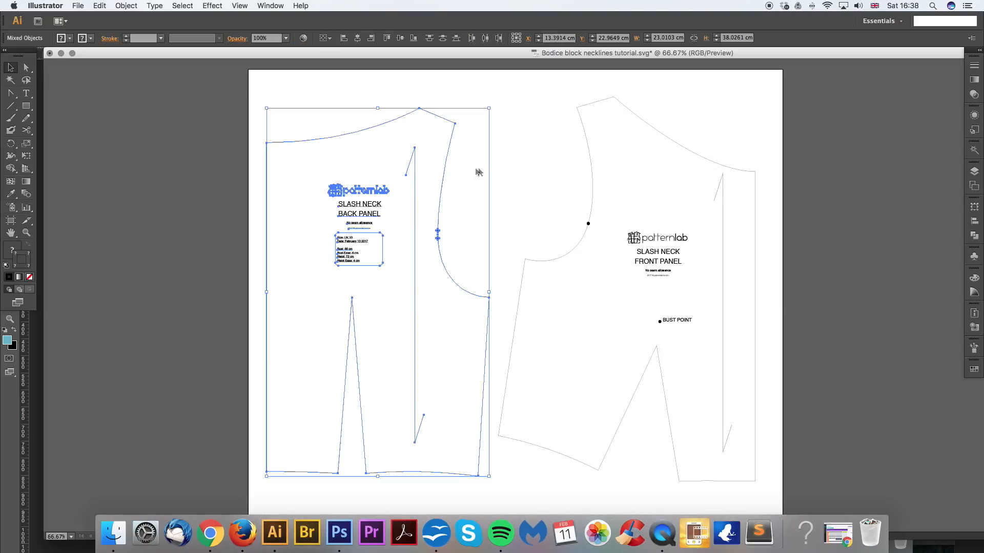
left_click(491, 185)
key("super+z")
left_click(490, 191)
Step: Ungroup the back panel and the front panel so their labels separate from the outlines
left_click(362, 192)
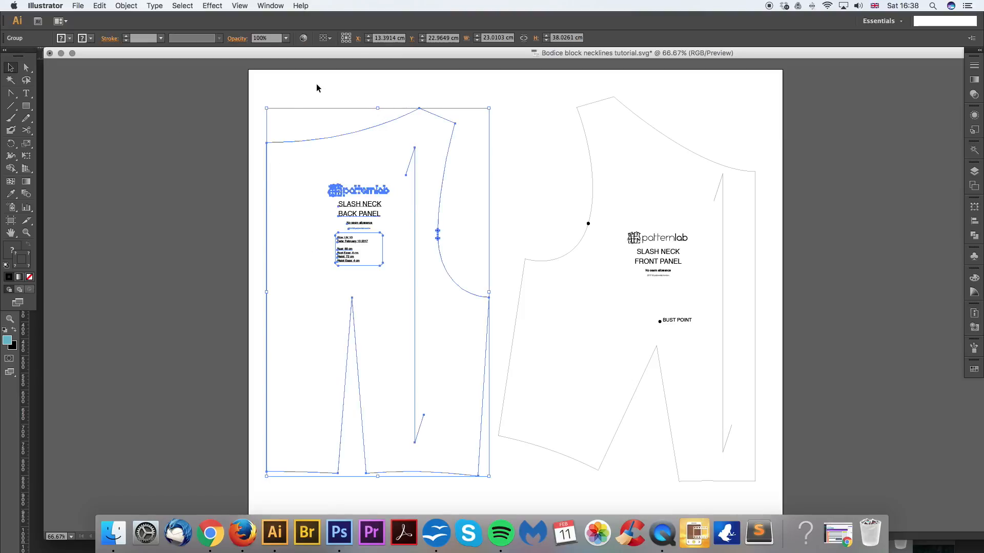
left_click(117, 5)
left_click(138, 54)
left_click(509, 166)
left_click(588, 130)
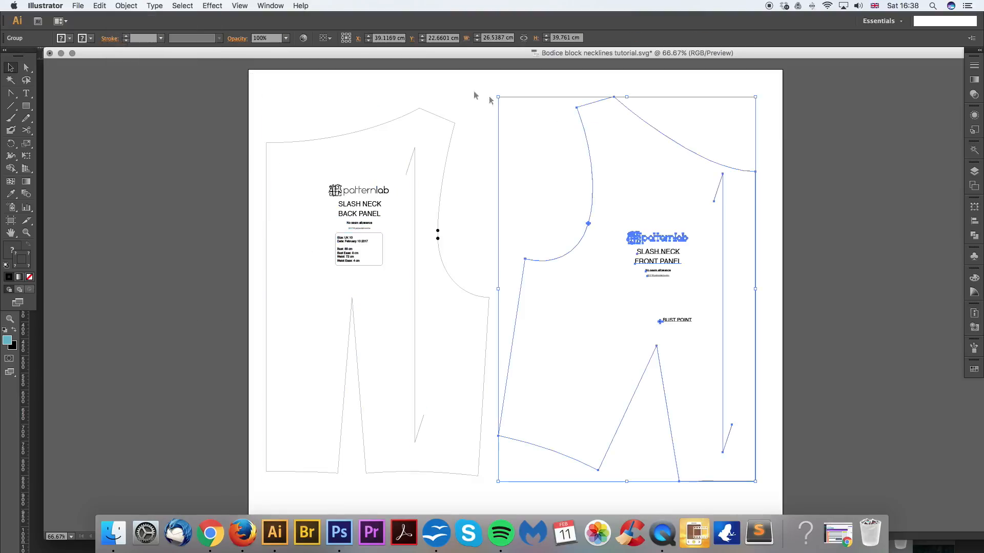
left_click(126, 6)
left_click(142, 53)
left_click(435, 145)
Step: Move the logo and text labels of both panels off the artboard, beside the back panel
left_click_drag(364, 193, 183, 192)
left_click_drag(671, 239, 188, 124)
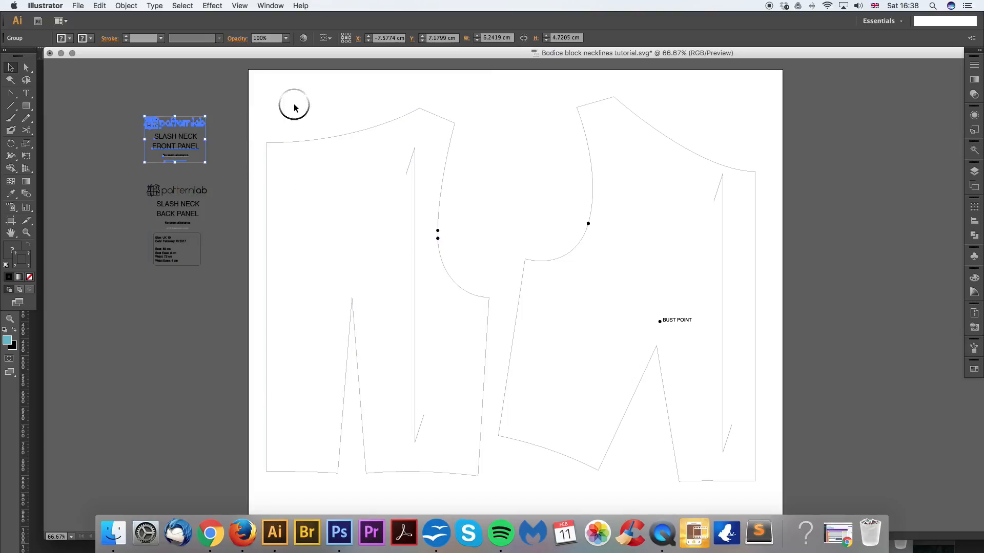
left_click(509, 200)
mouse_move(509, 200)
left_mouse_down()
mouse_move(481, 193)
mouse_move(527, 206)
left_mouse_up()
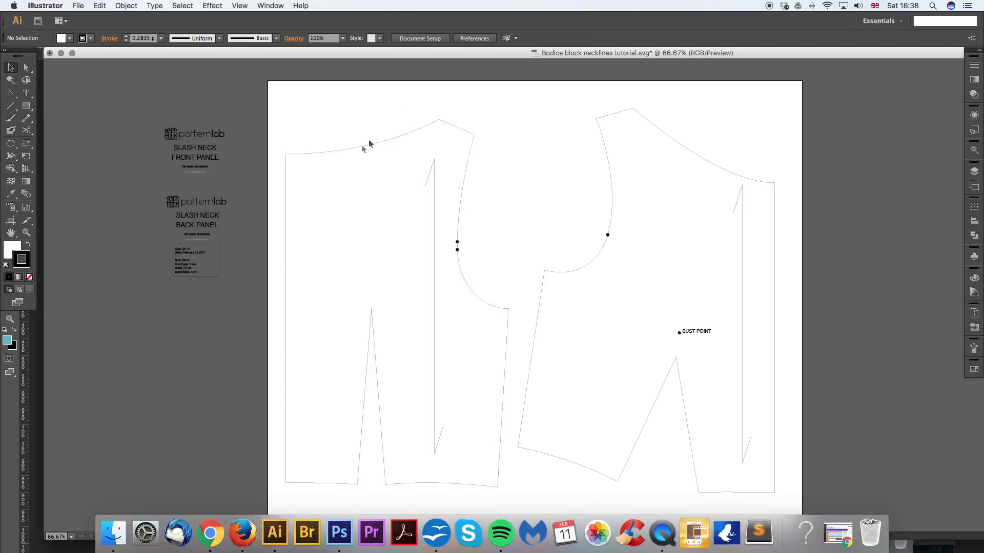
key("super+minus")
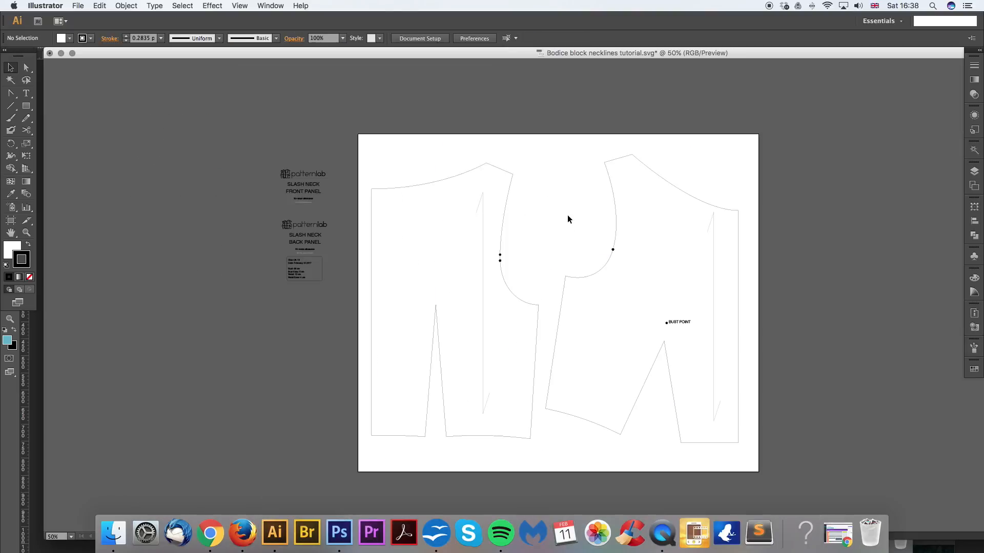
left_click_drag(575, 230, 500, 195)
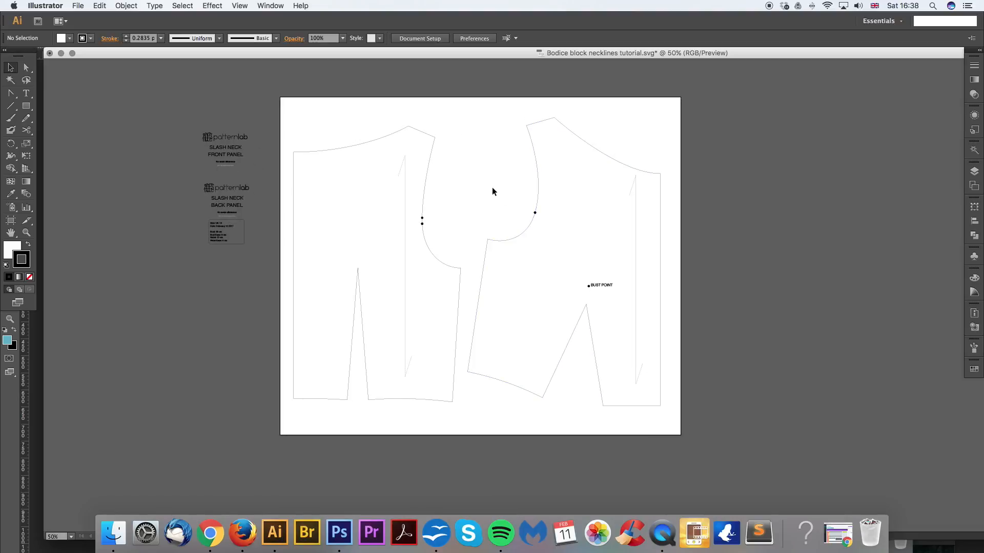
Step: Widen the artboard to about 116 cm by extending its edge beyond the front panel
left_click_drag(703, 320, 554, 323)
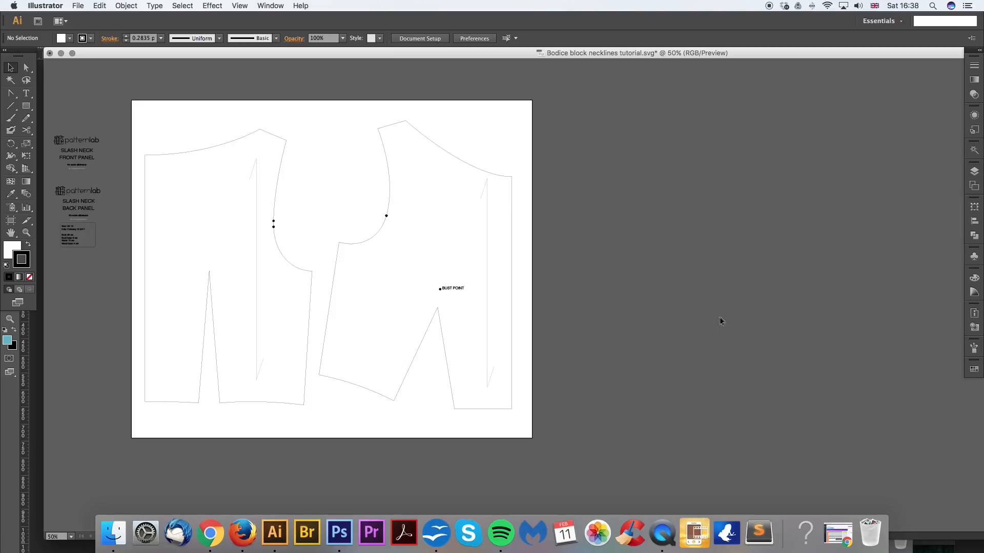
left_click(100, 5)
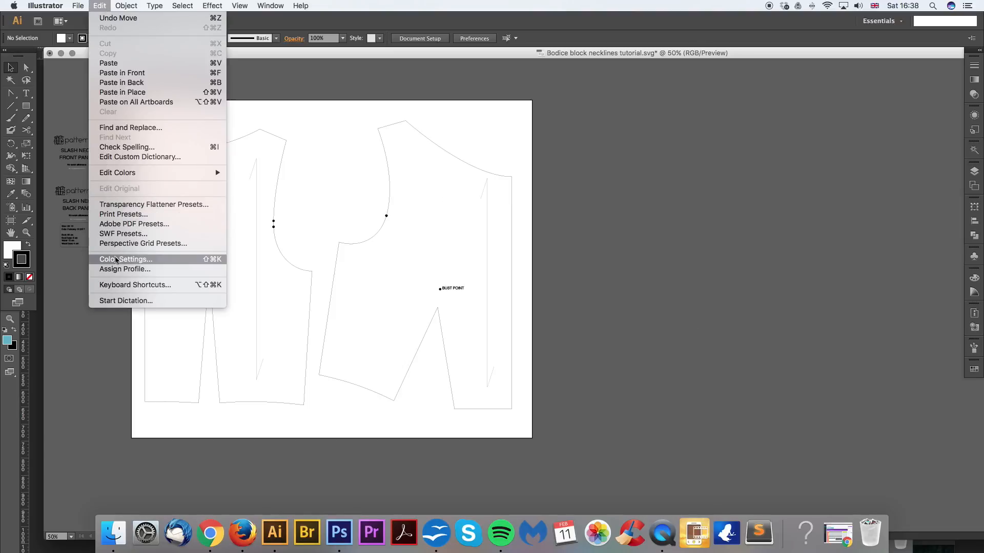
mouse_move(65, 4)
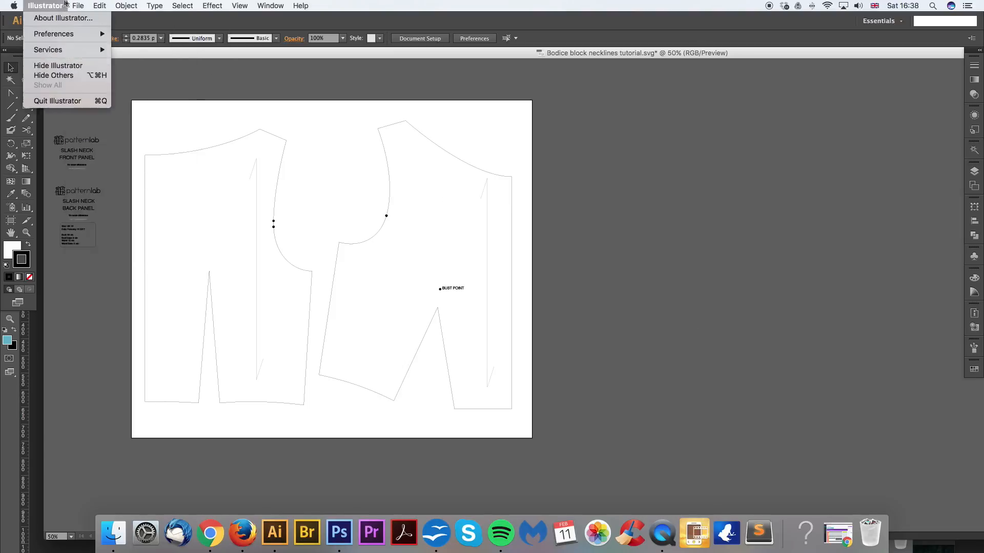
left_click(97, 214)
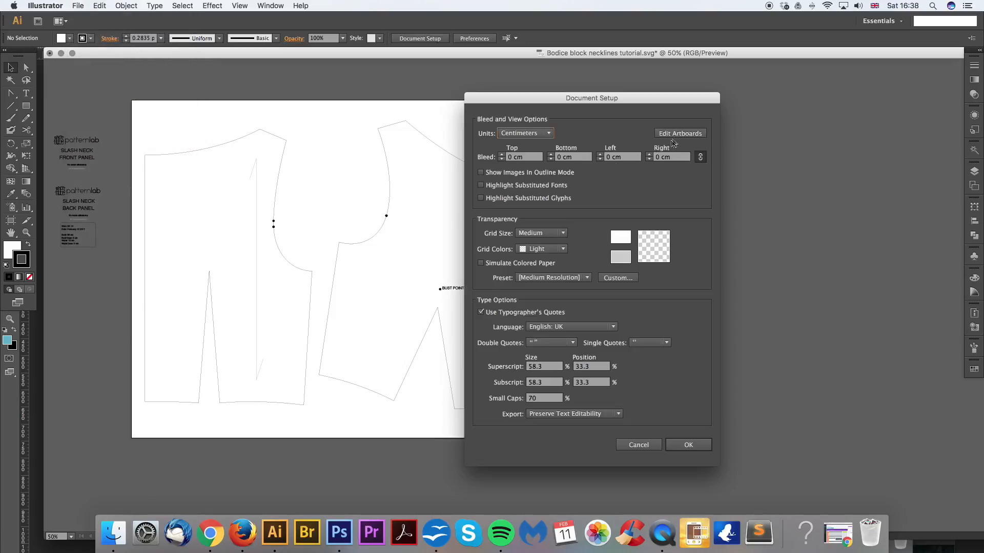
left_click(680, 133)
left_click_drag(532, 270, 974, 277)
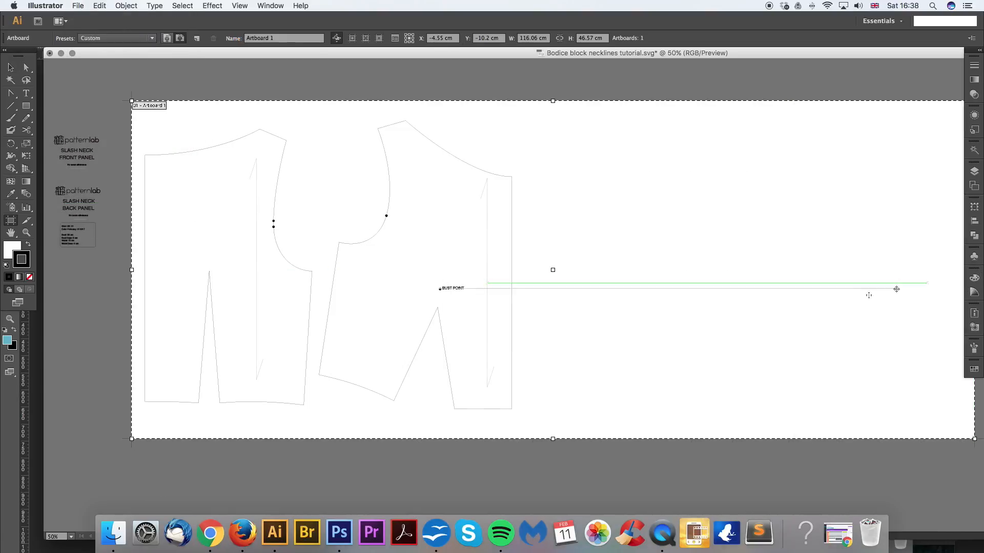
left_click(10, 67)
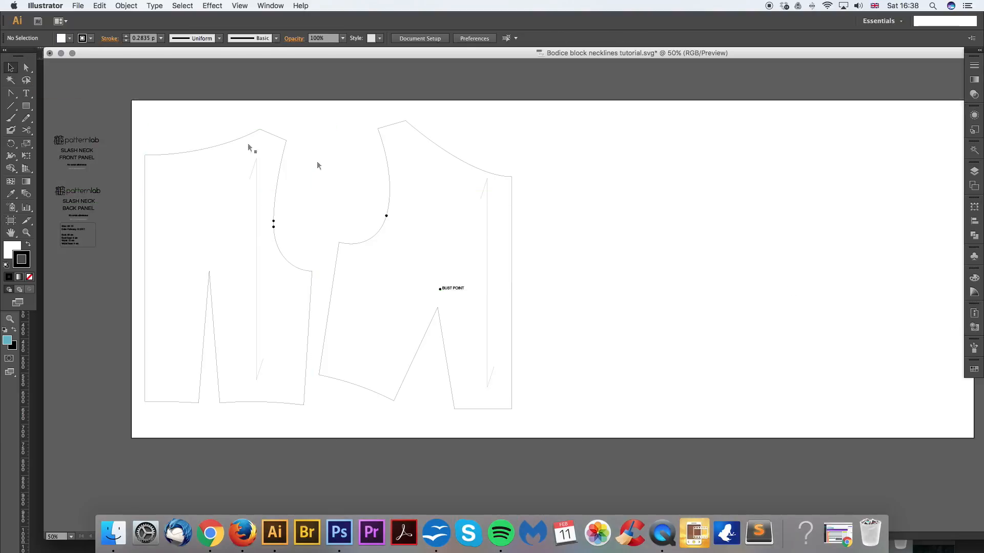
Step: Copy both bodice panels with their markings and place the duplicate in the empty half of the artboard
mouse_move(577, 268)
left_mouse_down()
mouse_move(527, 268)
mouse_move(569, 264)
left_mouse_up()
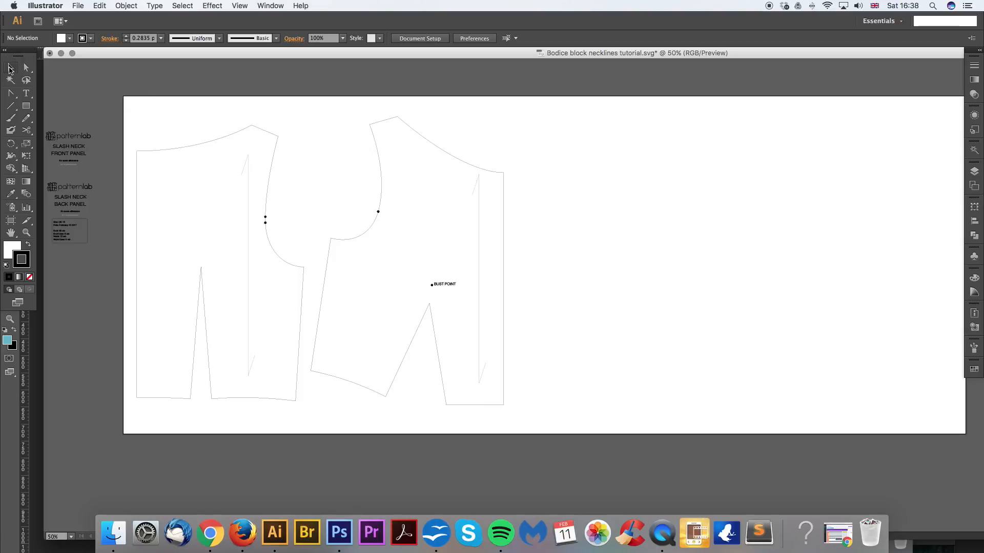
left_click_drag(123, 84, 548, 455)
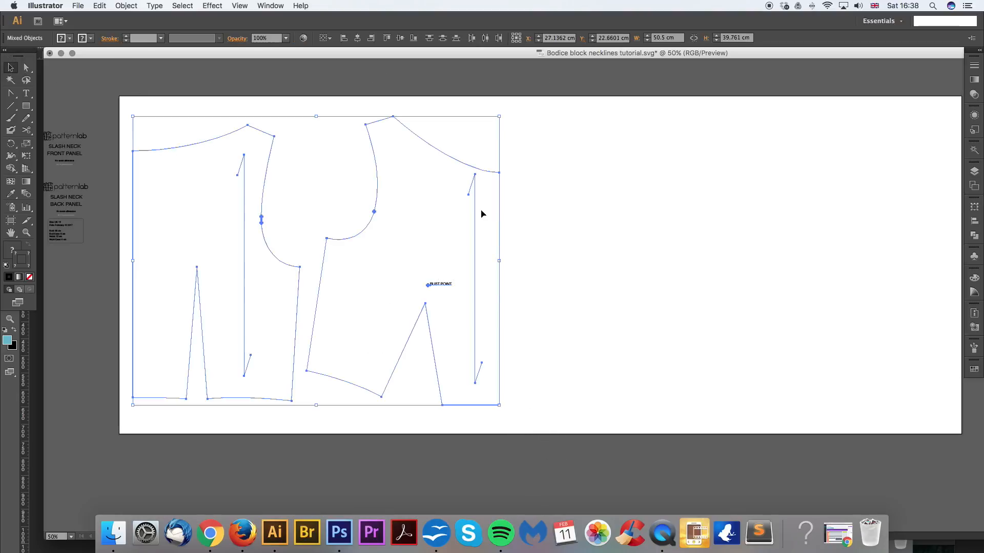
scroll(335, 218, "left", 2)
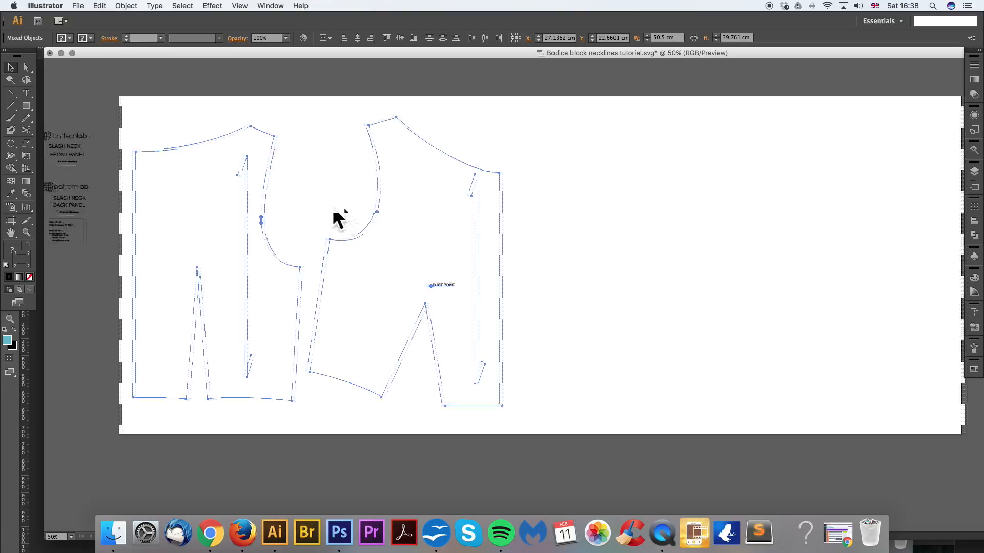
left_click(96, 7)
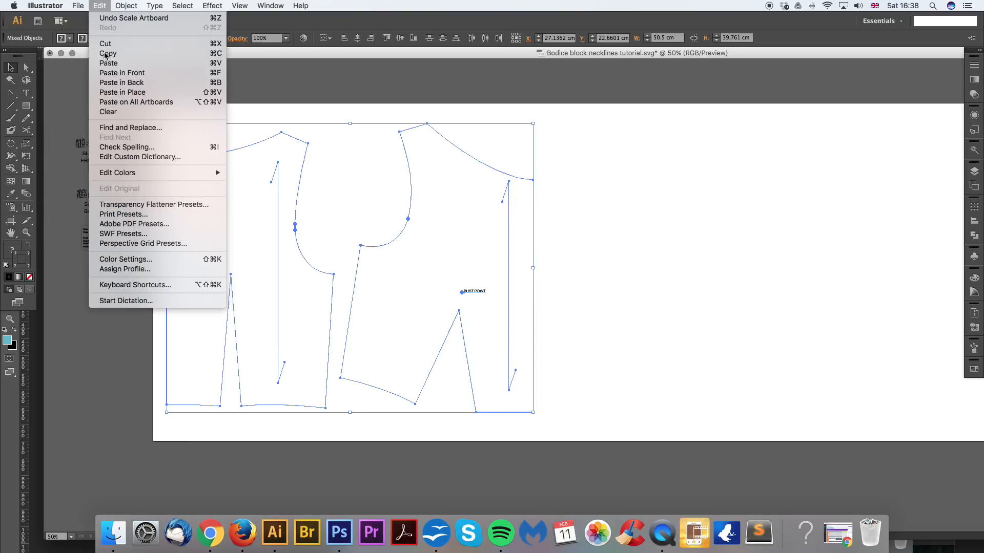
left_click(105, 55)
left_click(99, 6)
left_click(103, 63)
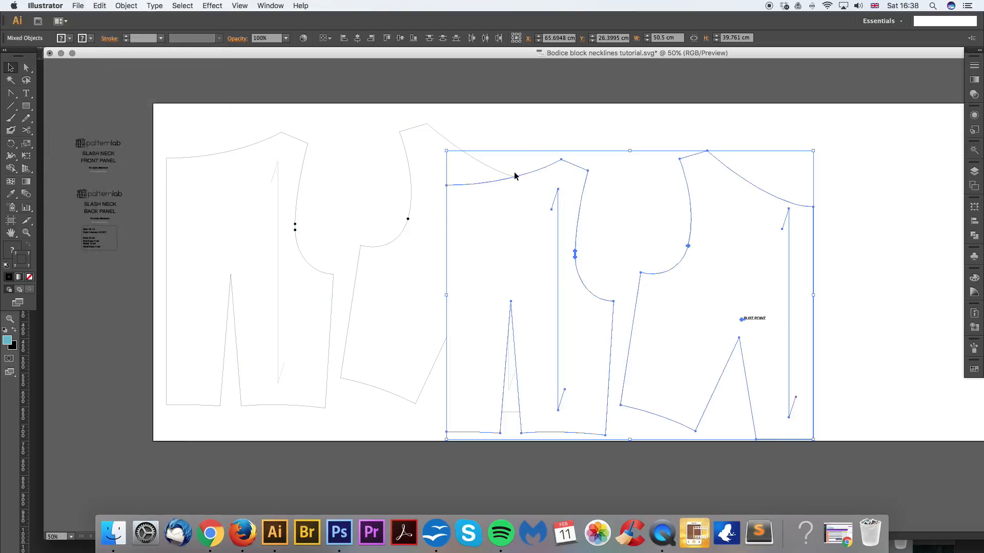
left_click_drag(527, 175, 670, 158)
scroll(637, 198, "right", 3)
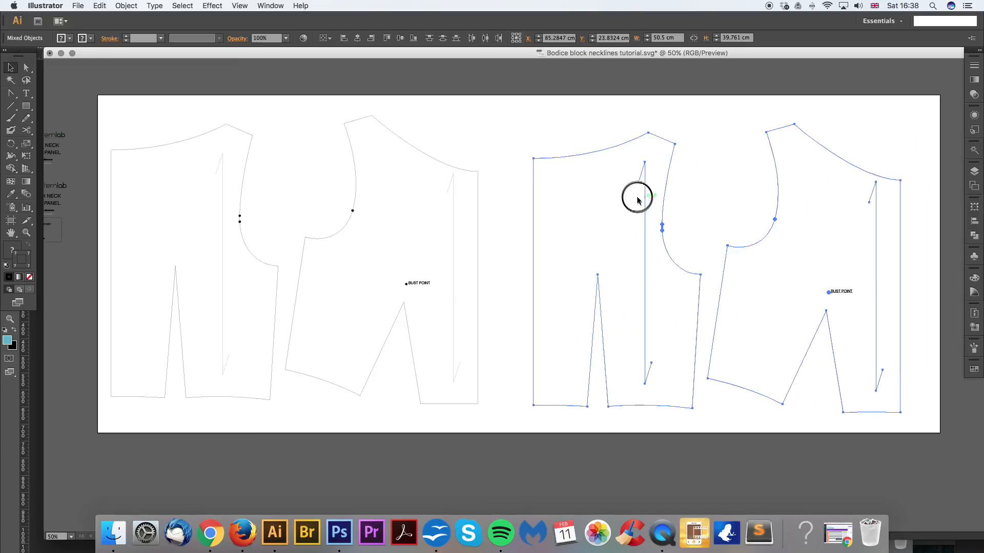
left_click_drag(589, 145, 573, 143)
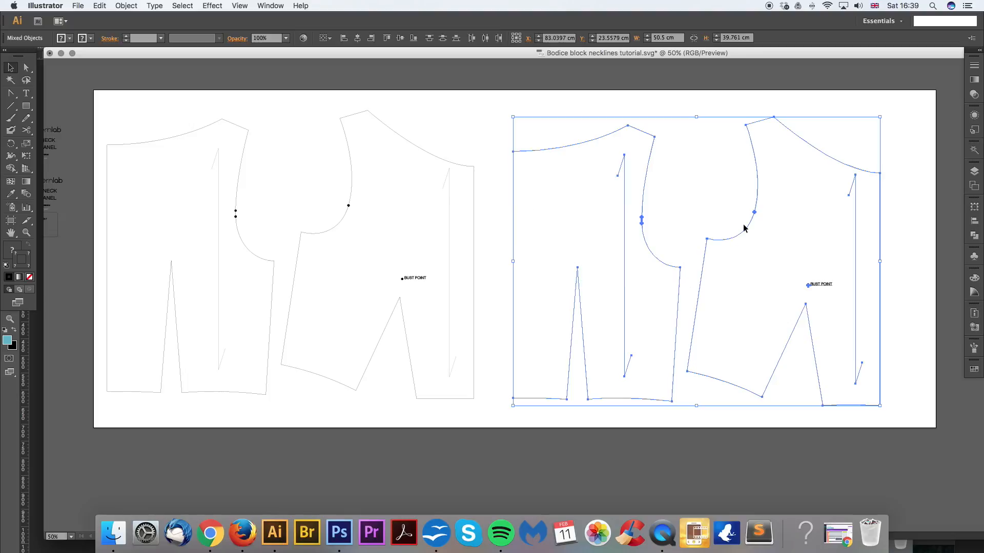
Step: Lock the original back and front panels and test that they can no longer be selected
scroll(500, 118, "left", 2)
left_click_drag(509, 92, 131, 462)
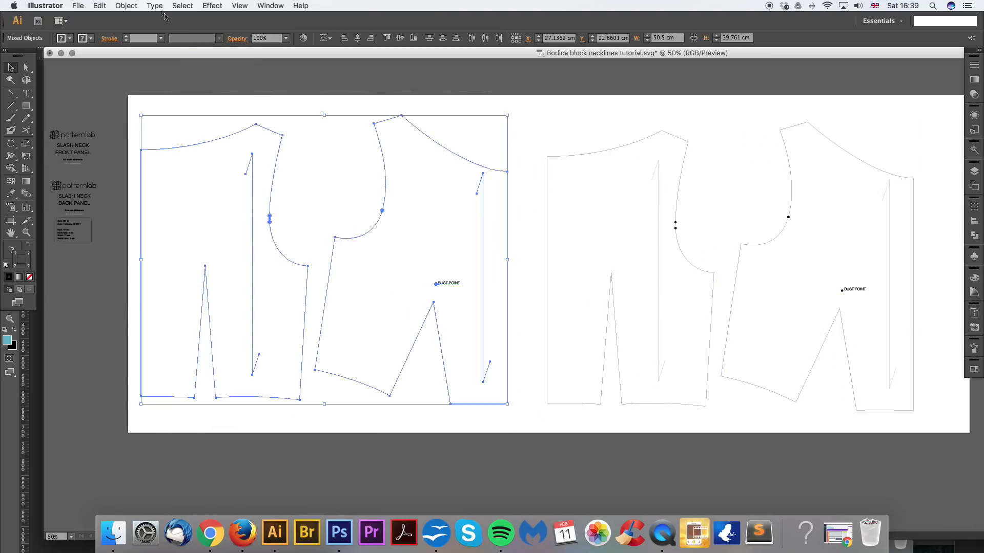
left_click(126, 6)
mouse_move(134, 63)
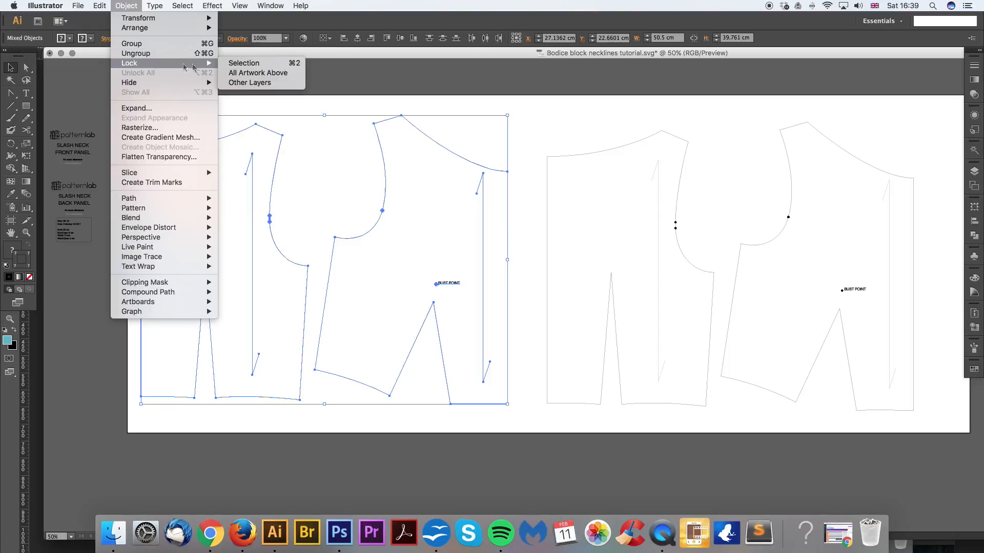
left_click(256, 63)
left_click_drag(421, 113, 242, 354)
left_click_drag(485, 217, 199, 242)
left_click_drag(305, 159, 239, 351)
left_click(424, 289)
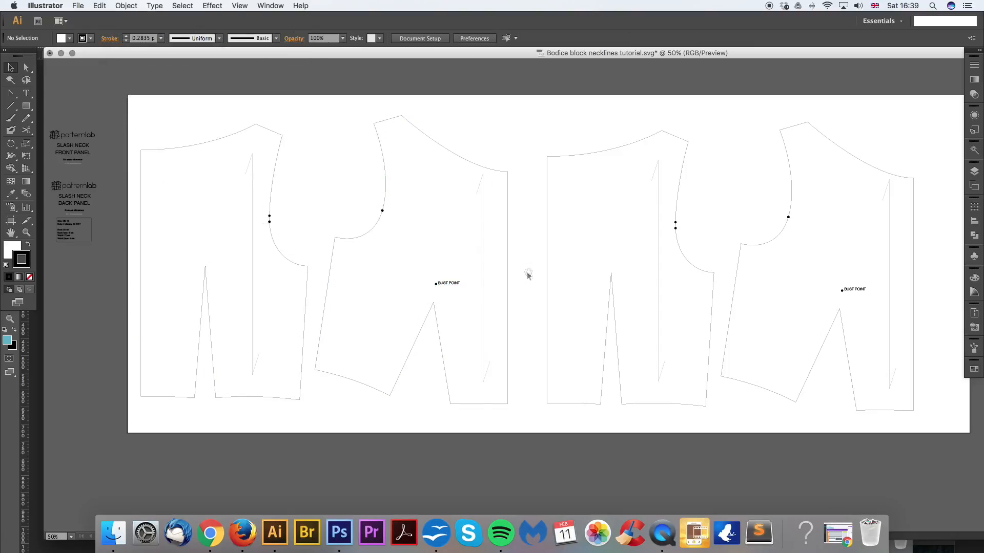
scroll(527, 275, "right", 5)
left_click_drag(404, 83, 766, 378)
scroll(582, 303, "left", 2)
left_click(591, 194)
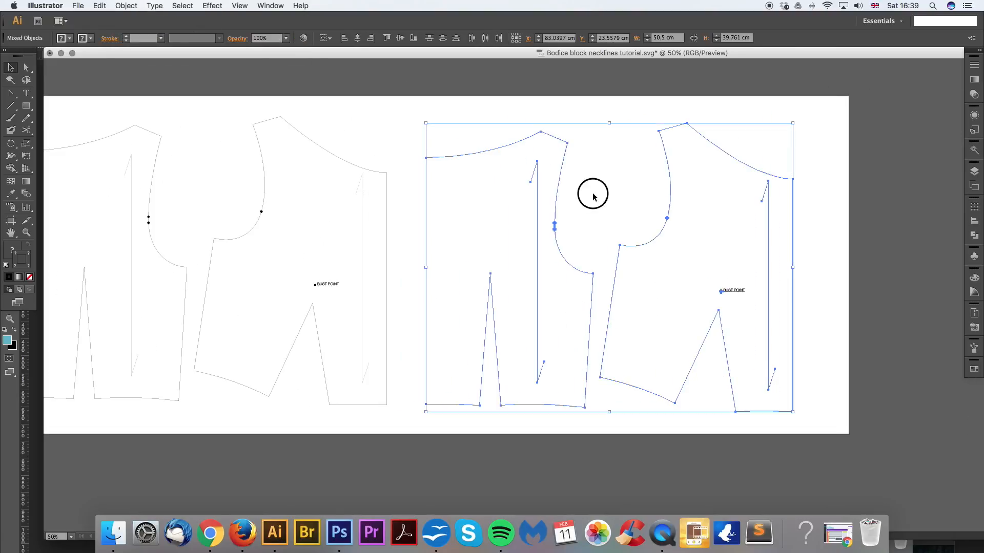
key("super+plus")
left_click_drag(582, 183, 609, 227)
key("a")
key("super+minus")
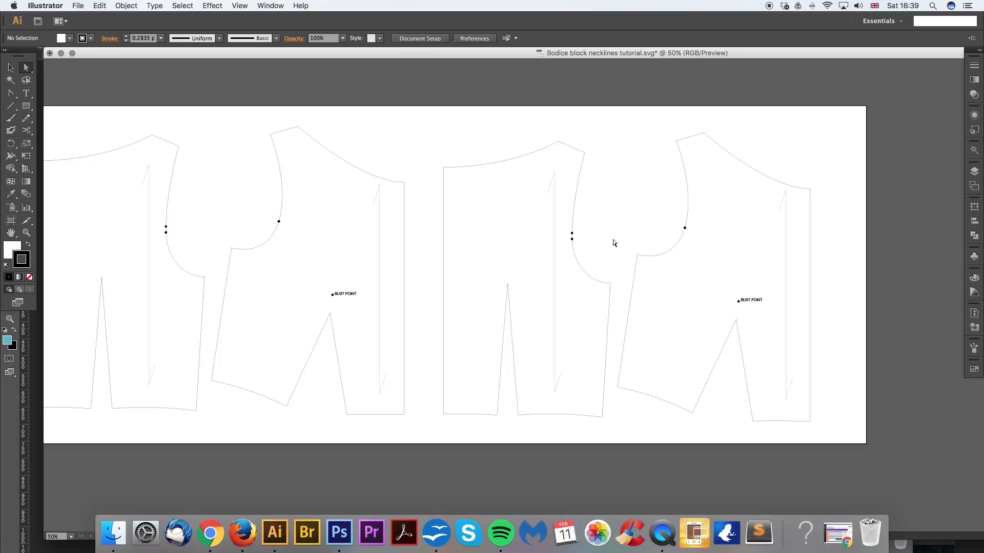
key("v")
left_click_drag(613, 242, 561, 220)
key("super+plus")
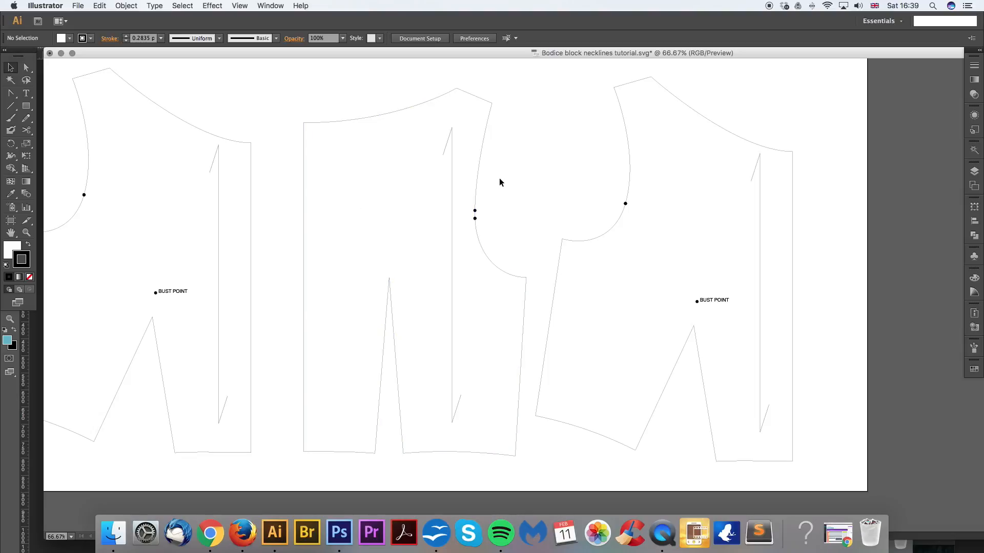
left_click_drag(514, 200, 522, 201)
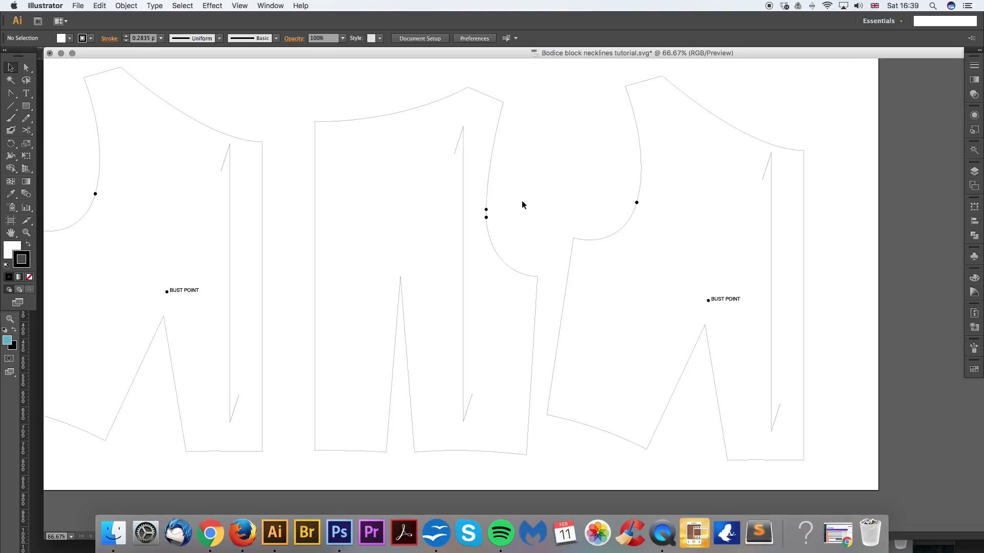
Step: Draw a small circle about 0.43 cm in diameter between the duplicated back and front panels
left_click_drag(34, 105, 72, 132)
left_click_drag(415, 124, 478, 182)
key("super+plus")
left_click_drag(569, 171, 575, 177)
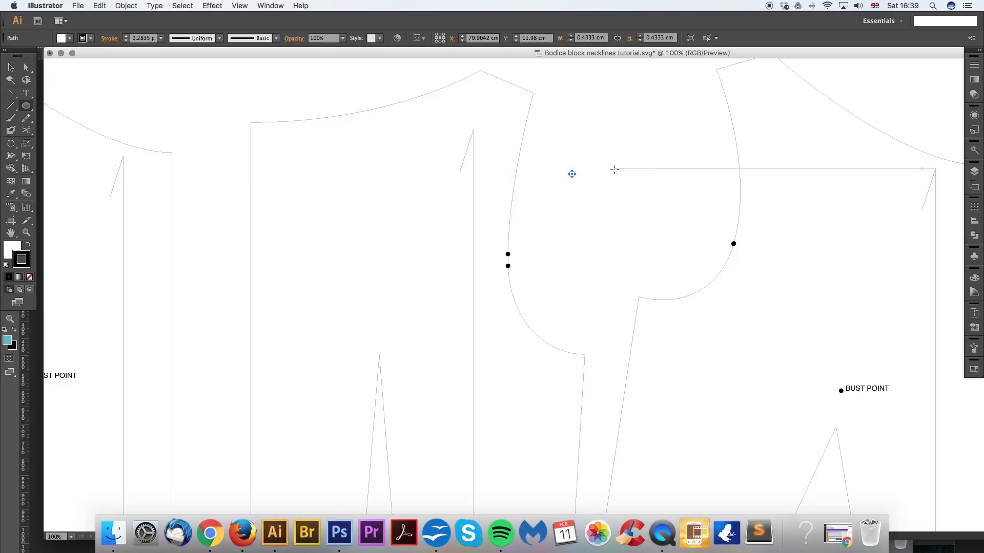
mouse_move(598, 168)
left_mouse_down()
mouse_move(619, 190)
mouse_move(608, 173)
left_mouse_up()
key("v")
key("Delete")
left_click(569, 176)
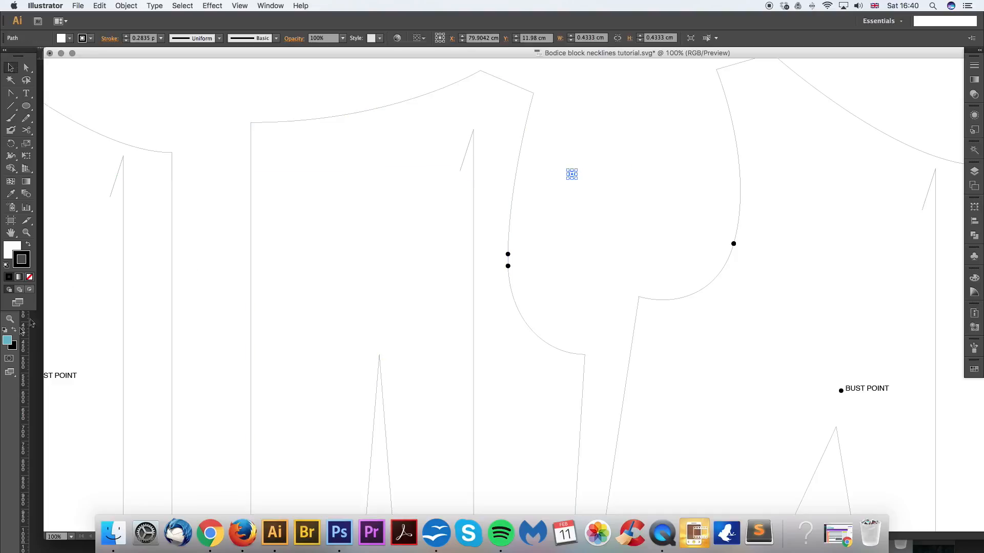
Step: Set the small circle's stroke colour to cyan
double_click(28, 263)
left_click(580, 164)
left_click(714, 154)
left_click(652, 158)
Step: Place the circle on the duplicated front panel's corner where the neckline meets the centre front
scroll(495, 233, "right", 4)
scroll(488, 233, "up", 3)
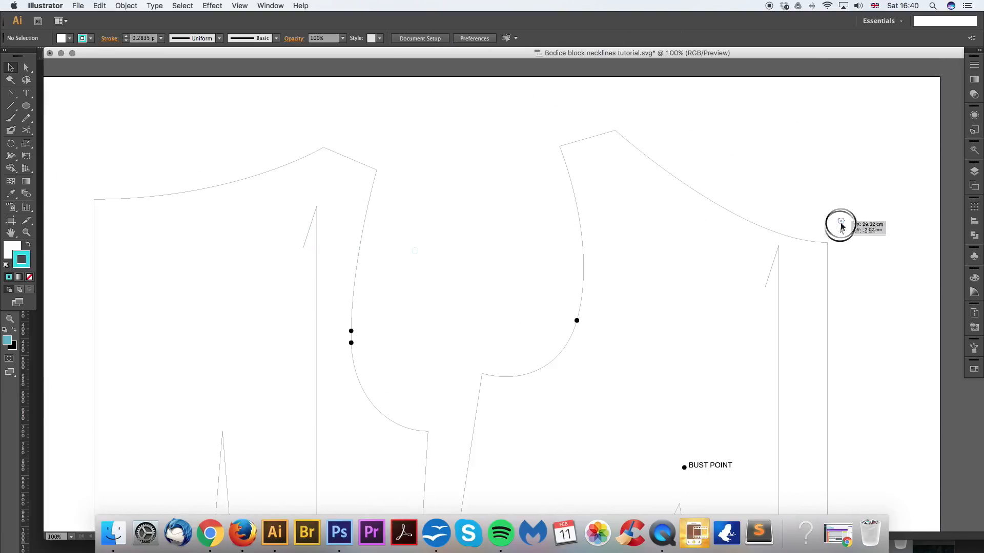
left_click(827, 242)
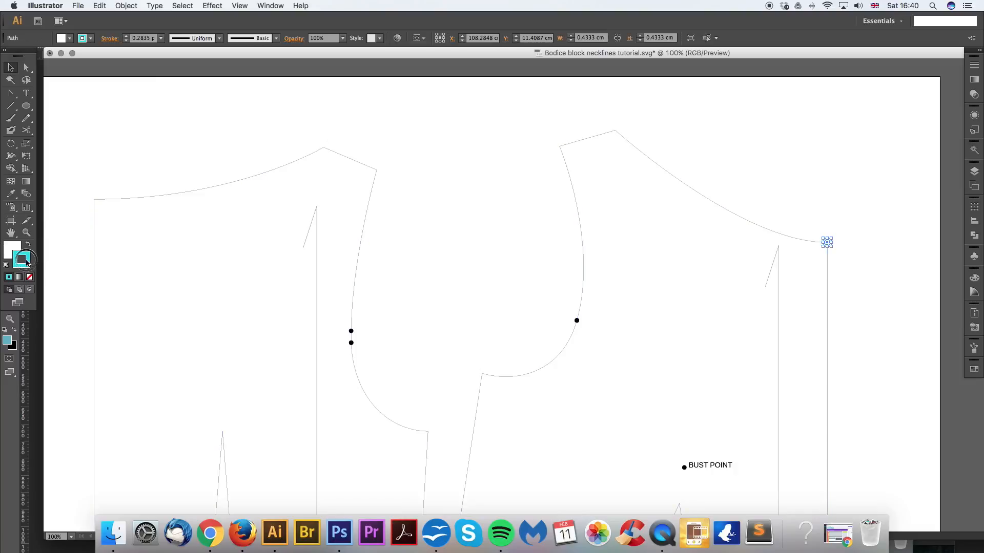
Step: Change the circle's stroke to a deeper cyan and set its stroke weight to 1 pt
double_click(22, 260)
left_click(576, 187)
left_click(732, 155)
left_click(973, 65)
left_click(873, 312)
left_click_drag(868, 296, 811, 268)
Step: Set the stroke weight of the duplicated front and back panel outlines to 1 pt
key("a")
left_click_drag(600, 87, 299, 163)
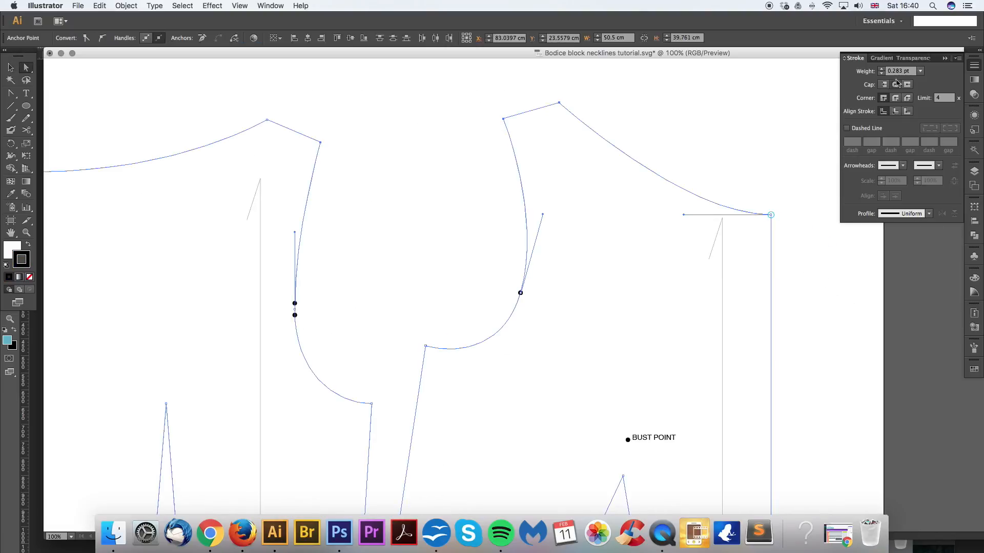
left_click(882, 70)
left_click(808, 165)
left_click_drag(826, 272, 770, 262)
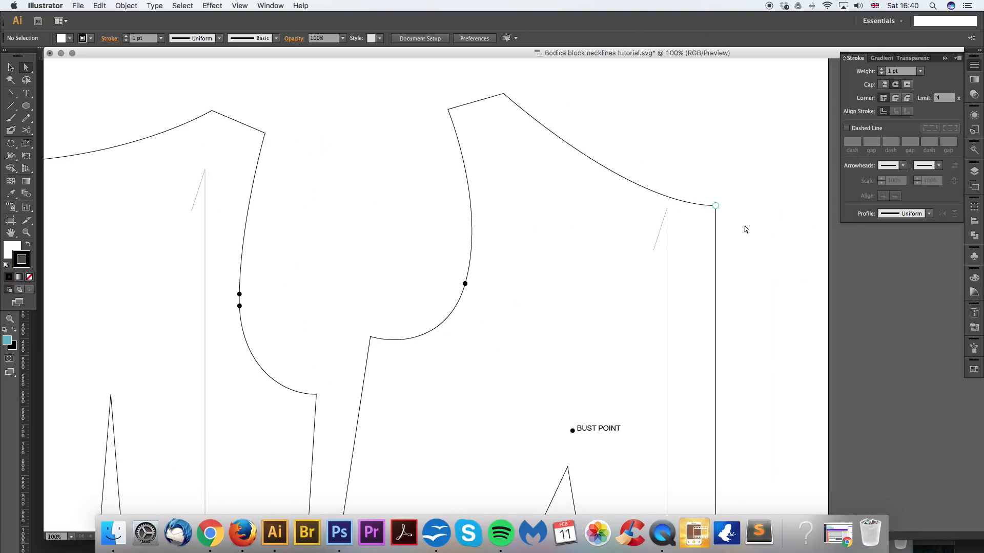
Step: Remove the fill from the circle at the front neckline corner
left_click(716, 205)
left_click(14, 248)
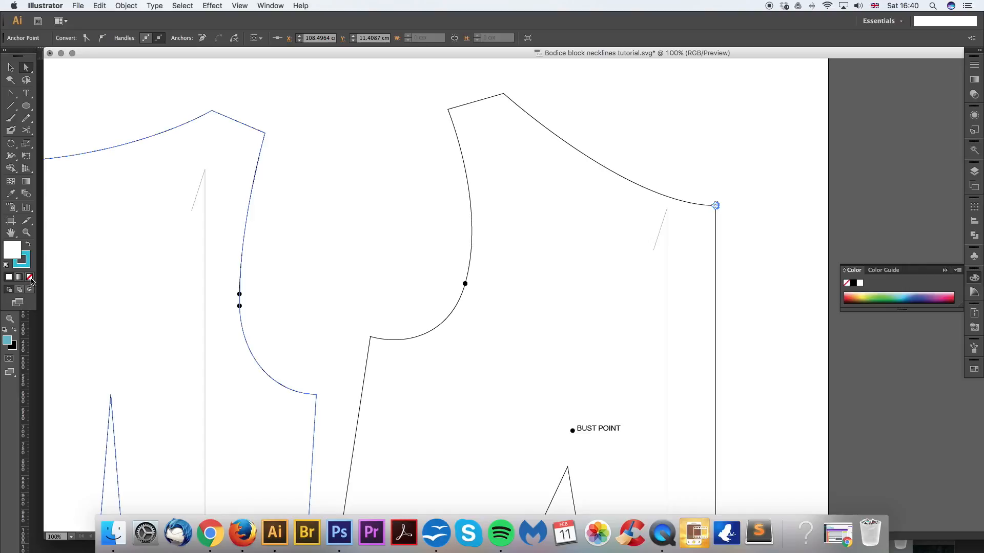
Step: Reduce the stroke weight of the duplicated front and back panel outlines
left_click_drag(538, 92, 207, 166)
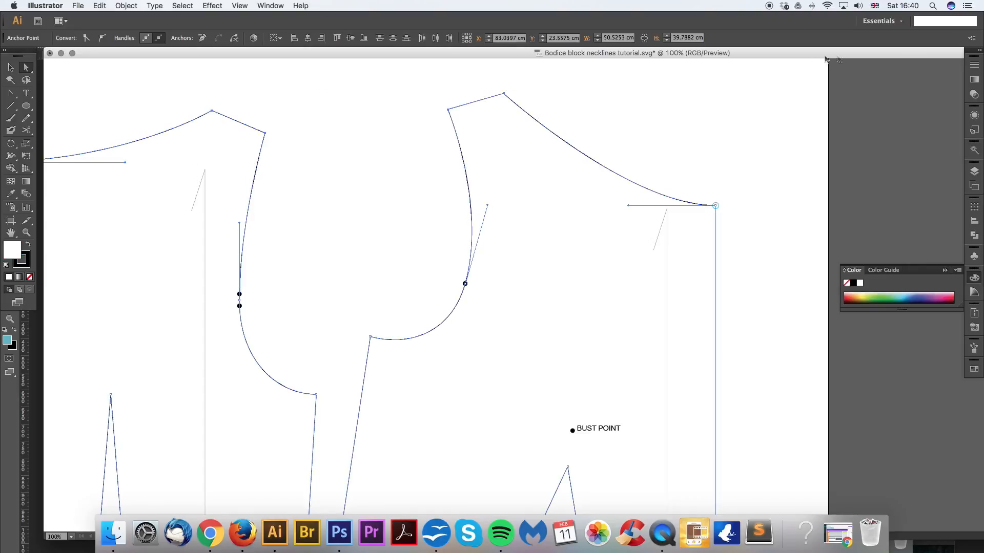
left_click(974, 65)
key("Return")
left_click(737, 227)
scroll(736, 227, "right", 3)
Step: Select the circle at the corner of the front neckline and centre front
key("v")
left_click_drag(692, 259, 719, 253)
left_click_drag(690, 267, 739, 228)
mouse_move(700, 189)
left_mouse_down()
mouse_move(727, 166)
mouse_move(698, 190)
left_mouse_up()
key("super+plus")
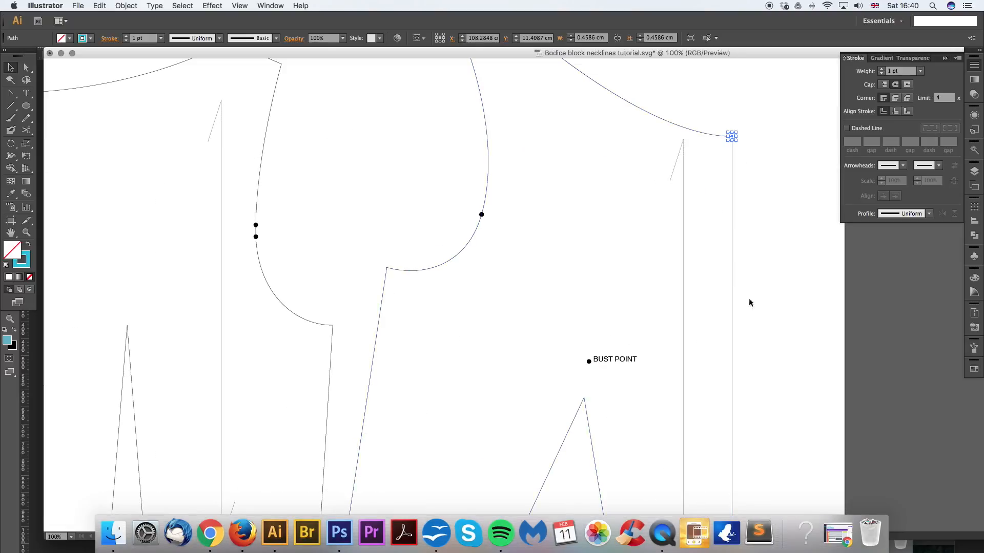
left_click_drag(753, 272, 644, 294)
left_click_drag(667, 232, 704, 241)
key("Return")
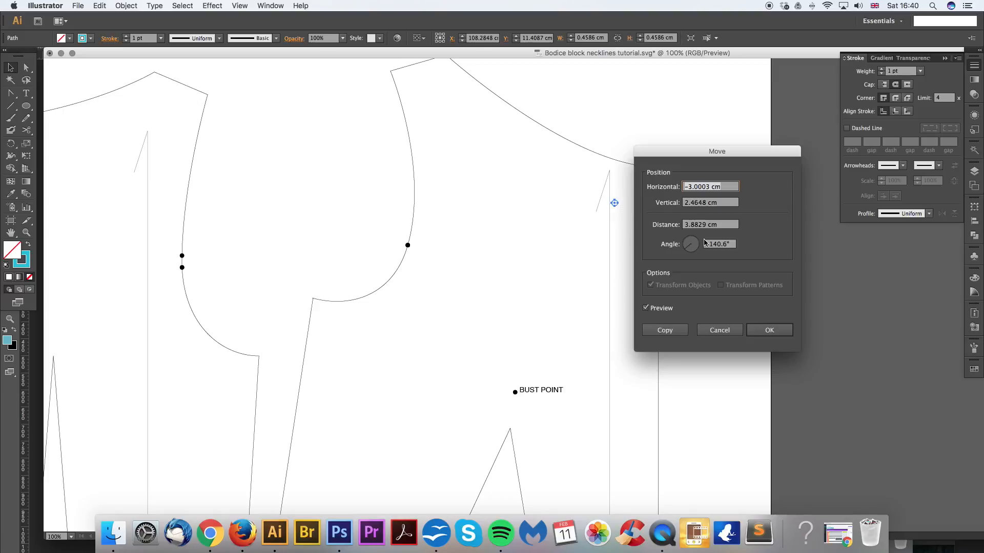
type("0")
left_click(721, 330)
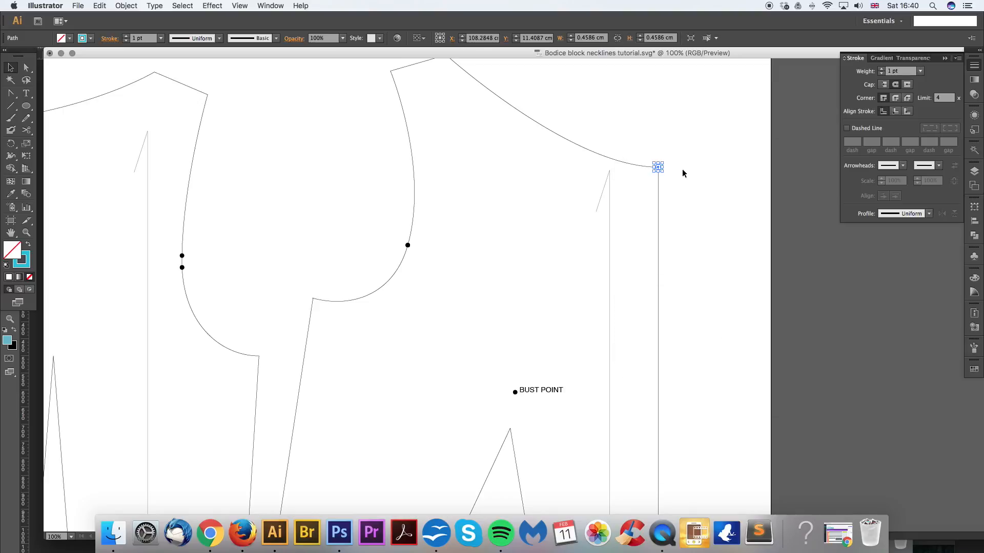
Step: Copy the front neckline circle 8 cm straight down the centre front, with a horizontal offset of 0 cm
key("Return")
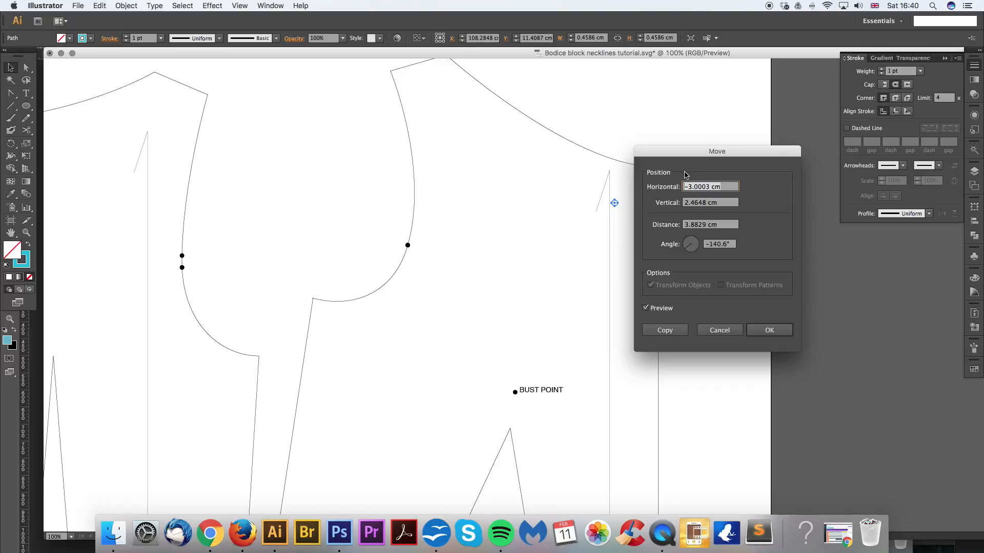
type("0")
key("Tab")
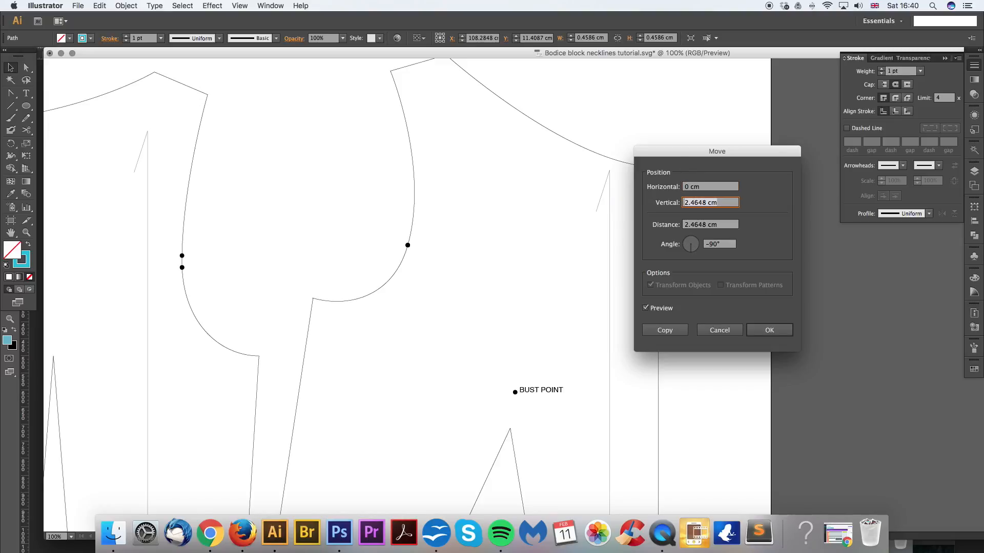
type("7")
left_click(665, 331)
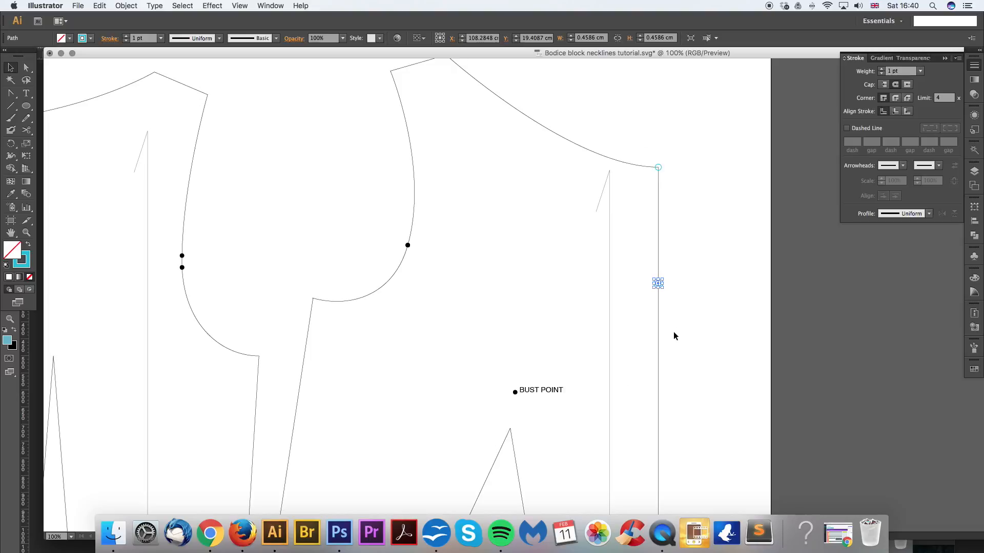
scroll(656, 277, "down", 2)
scroll(656, 277, "right", 2)
scroll(687, 246, "down", 2)
scroll(687, 246, "left", 2)
left_click(677, 228)
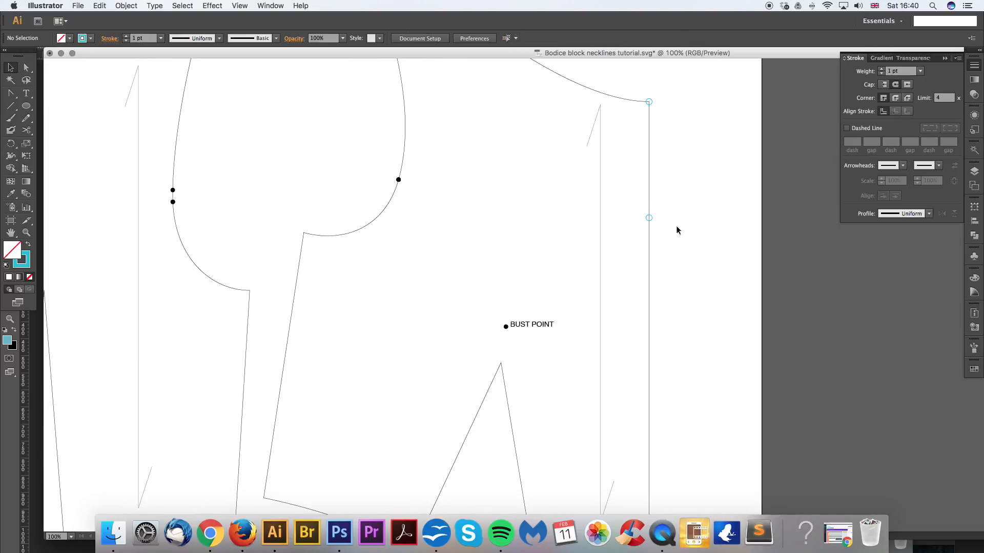
Step: Place a copy of the centre-front circle on the duplicated front panel's underarm corner
scroll(676, 228, "up", 3)
scroll(676, 228, "left", 3)
left_click(710, 274)
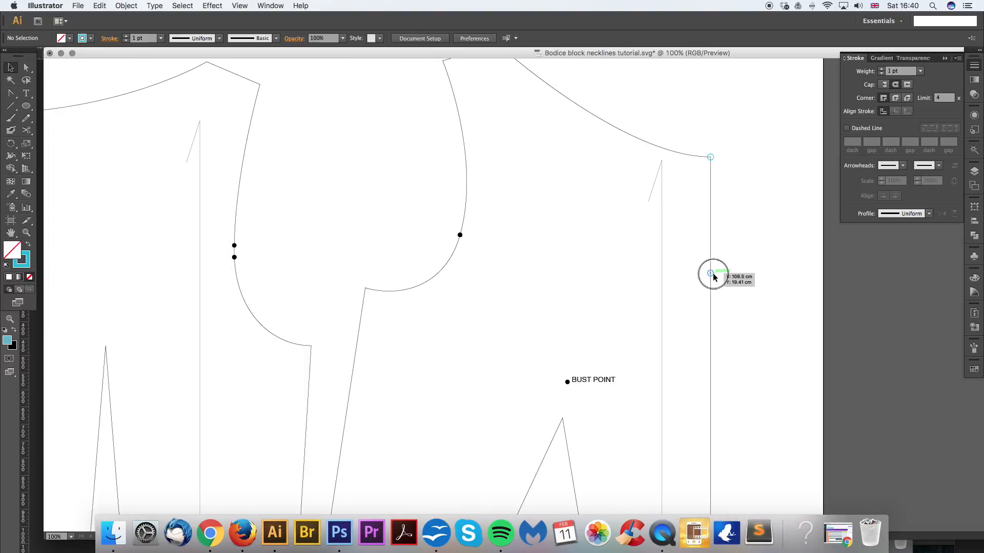
left_click_drag(630, 295, 366, 290)
scroll(345, 330, "left", 5)
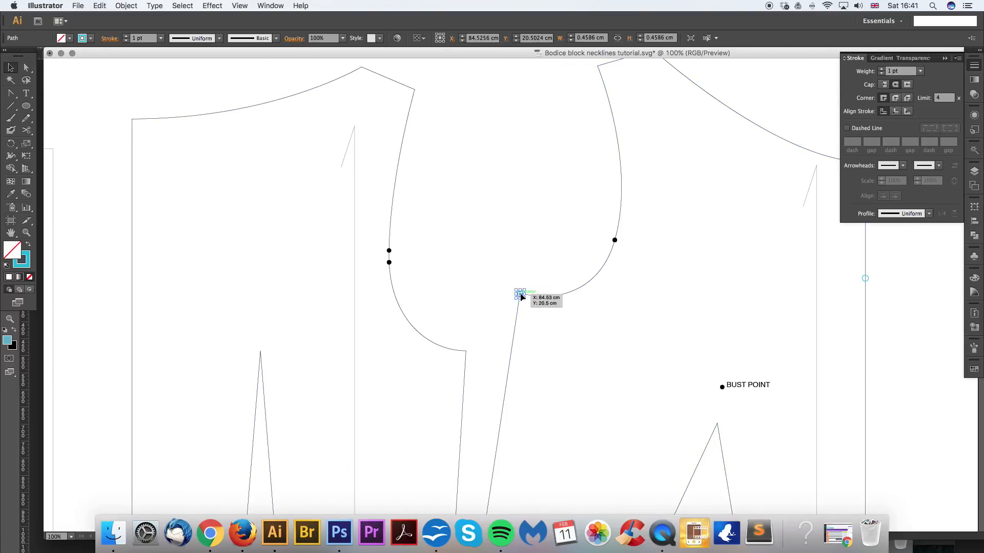
Step: Place copies of the circle on the duplicated back panel's underarm corner and its centre-back neckline corner
left_click_drag(521, 297, 539, 322)
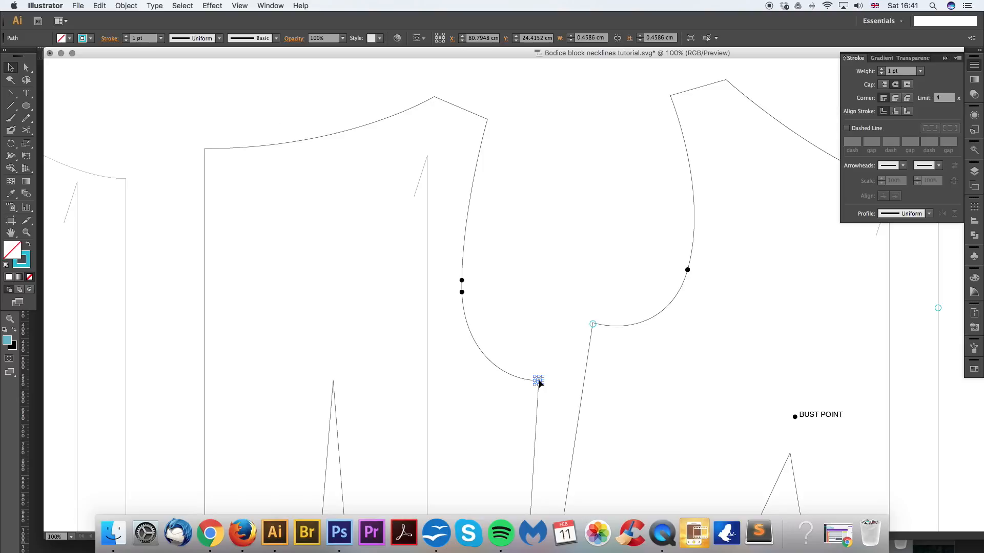
left_click_drag(630, 294, 204, 149)
left_click(593, 198)
left_click_drag(584, 200, 475, 204)
left_click(944, 58)
left_click_drag(828, 239, 831, 237)
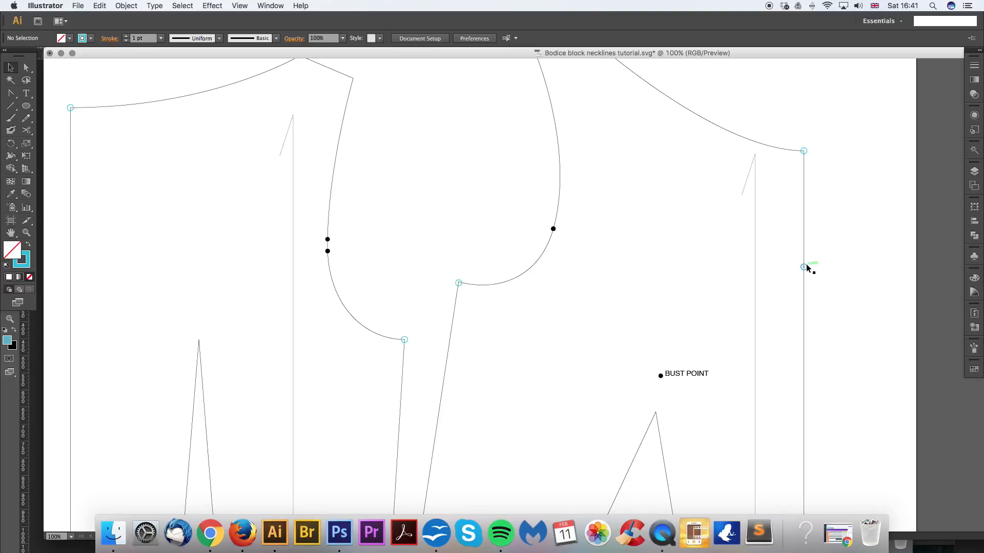
Step: Copy the front underarm circle 3.5 cm straight down, with a horizontal offset of 0 cm
scroll(553, 323, "left", 3)
scroll(553, 322, "down", 2)
left_click(521, 253)
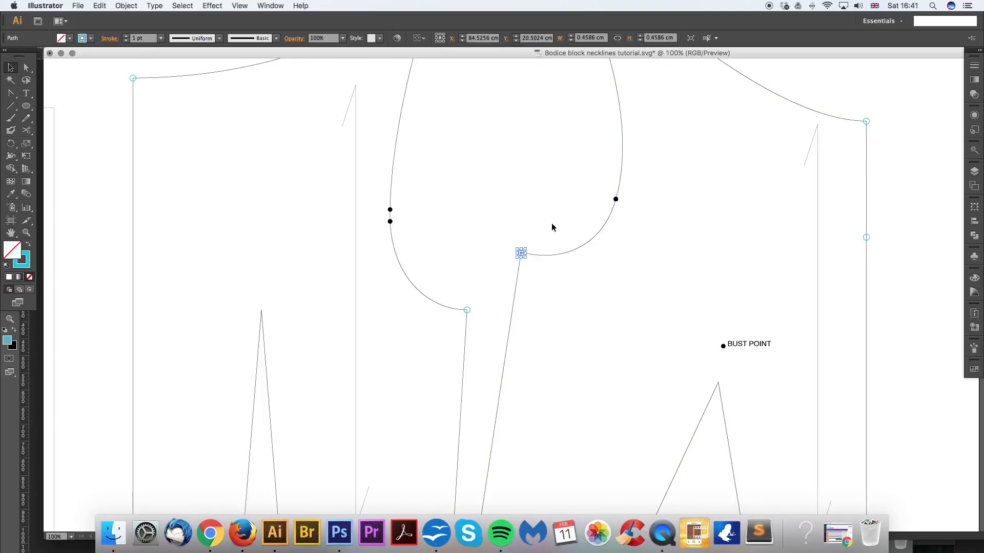
key("Return")
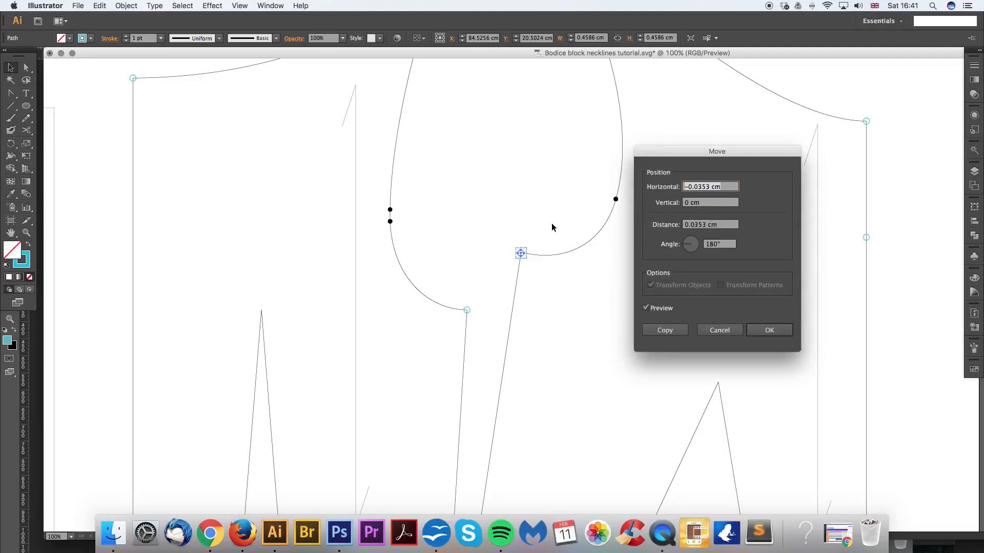
type("0")
key("Tab")
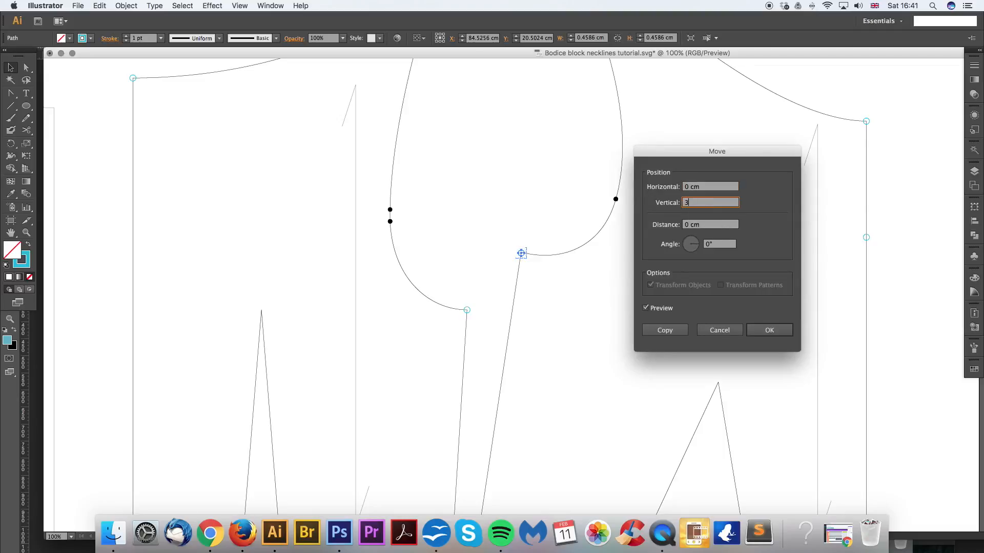
left_click(658, 331)
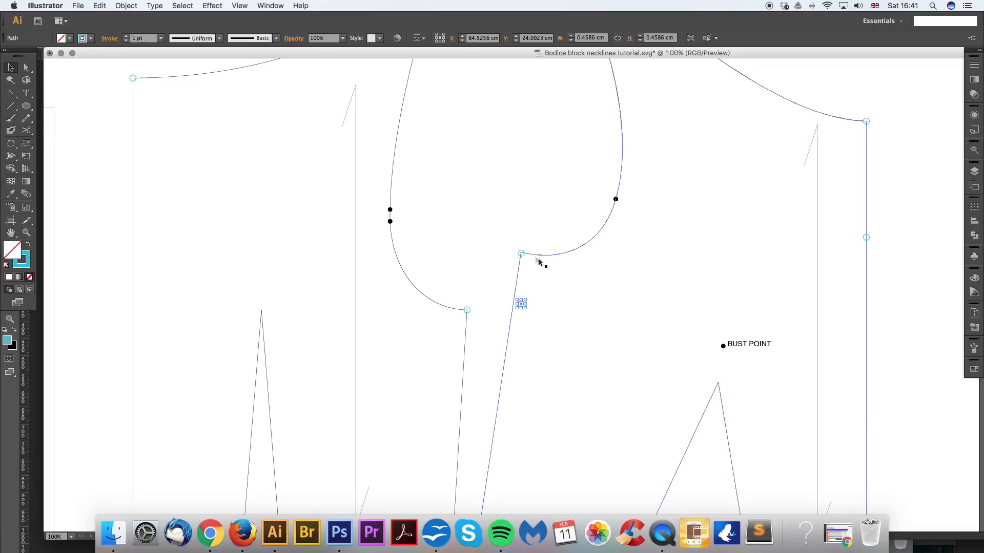
Step: Rotate the copied circle about the front underarm corner until it sits on the front side seam
key("super+equal")
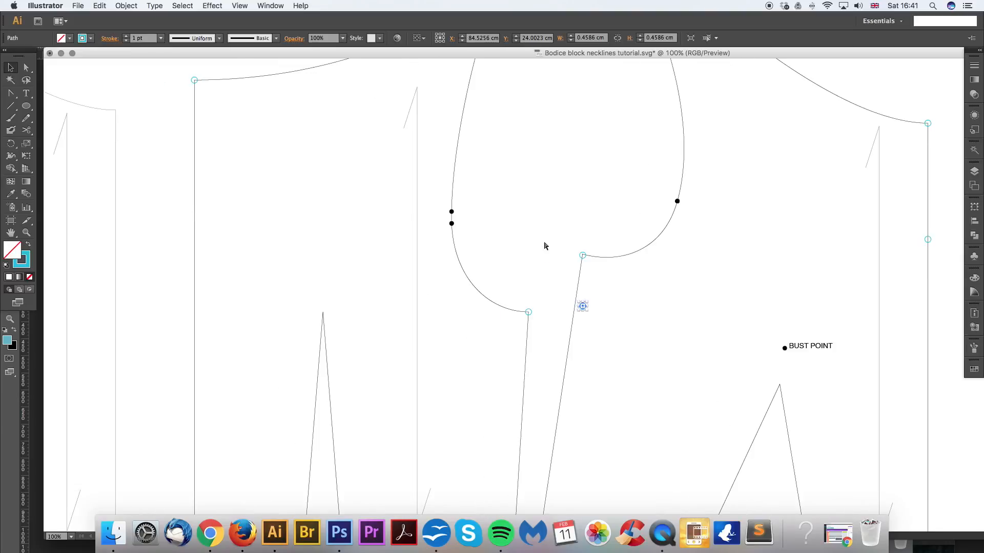
left_click(15, 144)
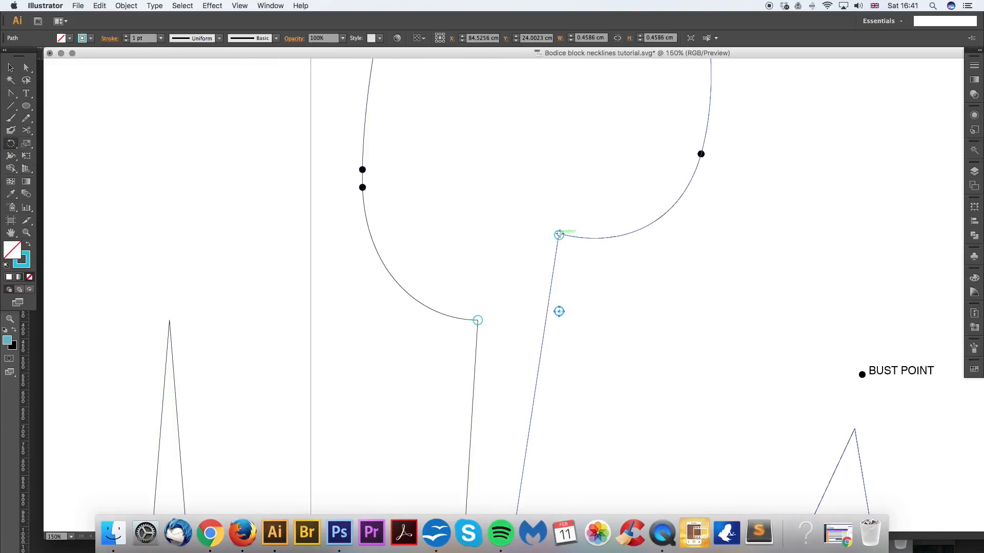
mouse_move(559, 314)
left_mouse_down()
mouse_move(503, 242)
mouse_move(632, 198)
mouse_move(588, 277)
mouse_move(560, 235)
mouse_move(558, 314)
mouse_move(547, 310)
left_mouse_up()
key("super+plus")
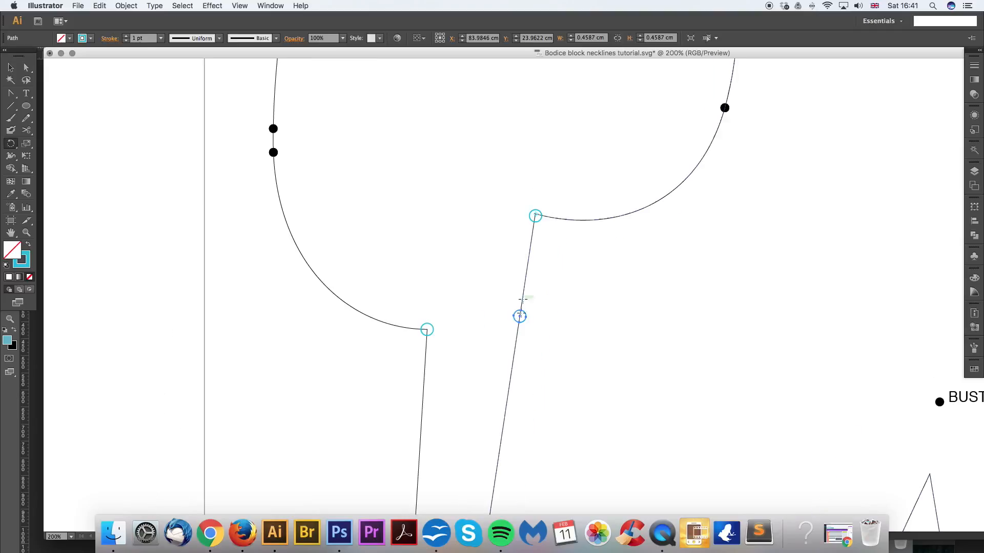
left_click_drag(506, 344, 530, 341)
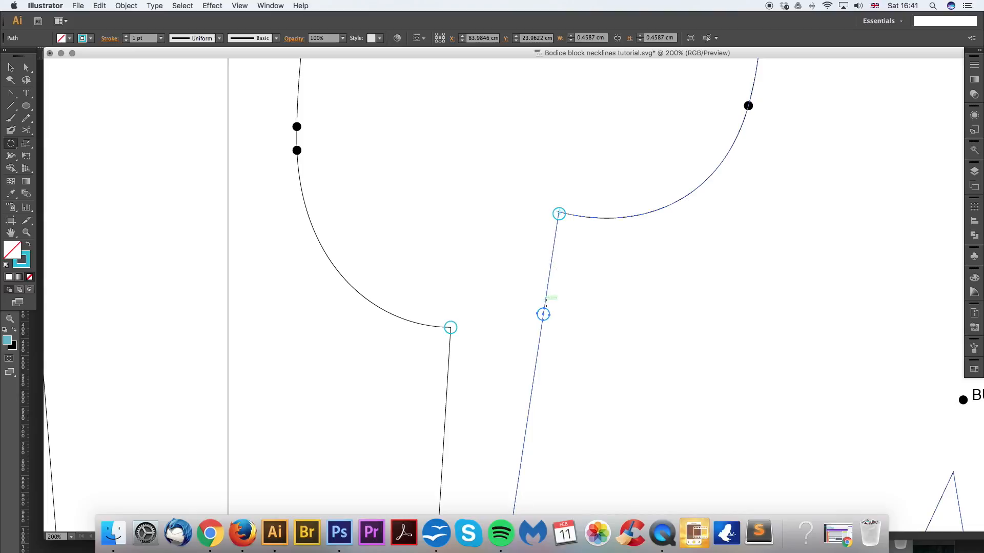
key("v")
left_click(531, 220)
key("super+minus")
Step: Copy the back underarm circle 3.5 cm straight down, with a horizontal offset of 0 cm
left_click_drag(528, 233, 614, 190)
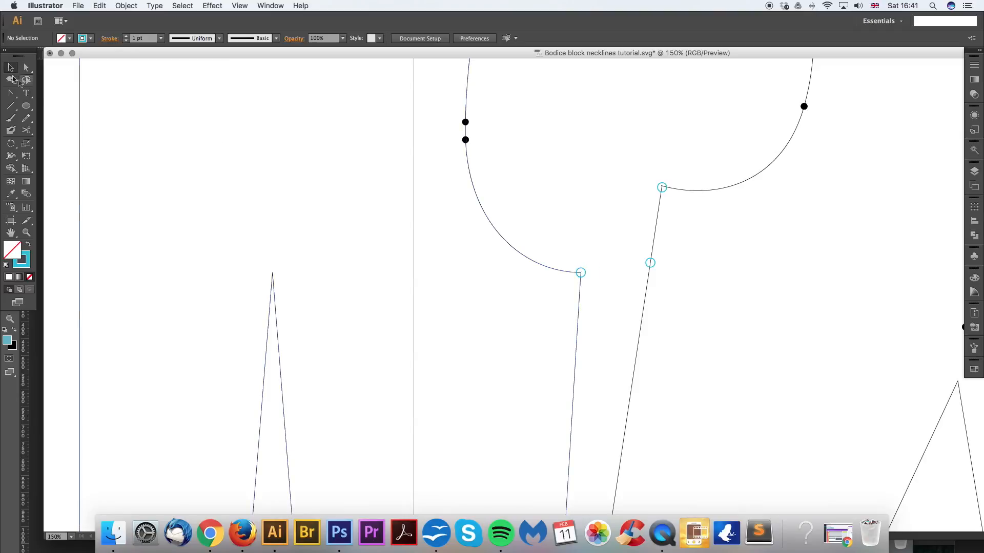
left_click(582, 272)
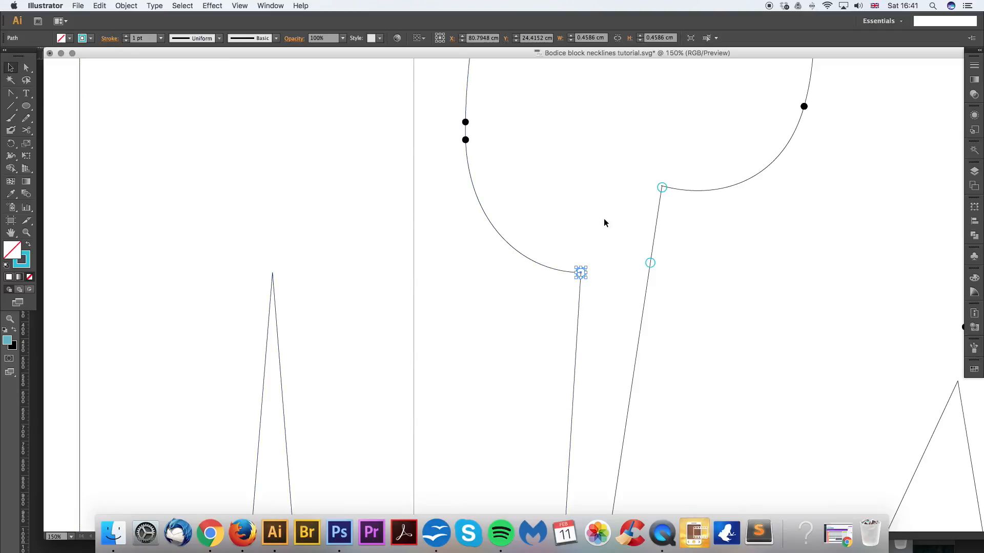
key("Return")
key("Tab")
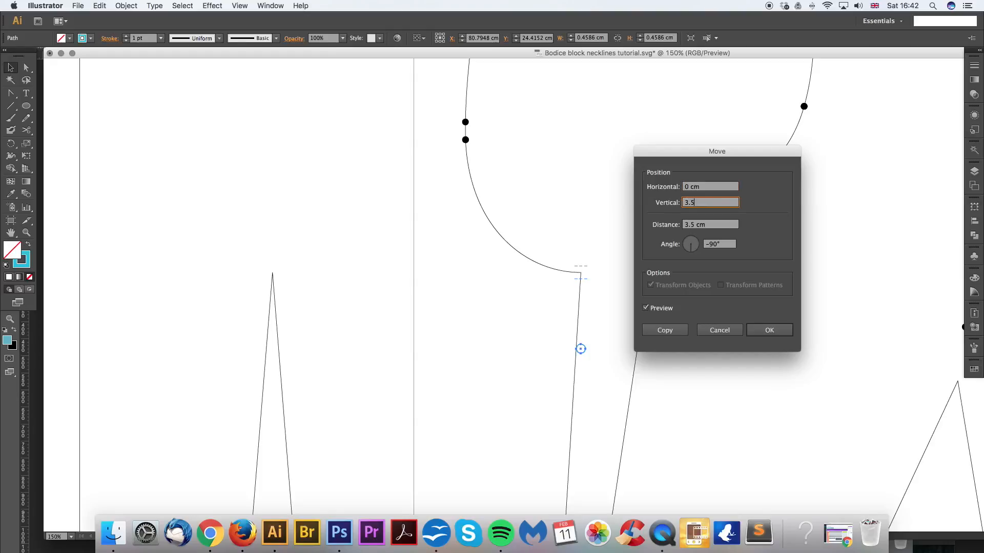
left_click(665, 331)
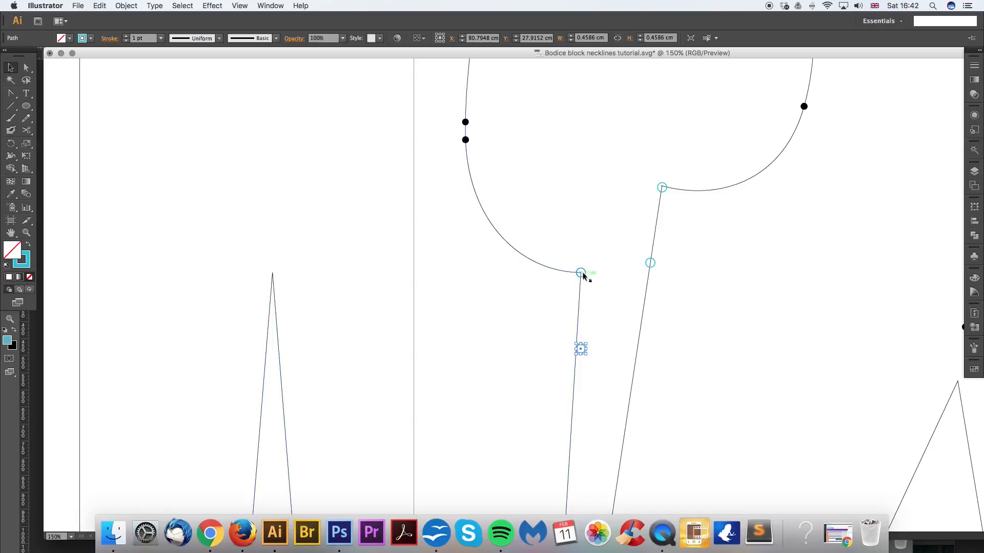
Step: Rotate the copied circle about the back underarm corner until it sits on the back side seam
left_click_drag(586, 334, 606, 317)
key("super+plus")
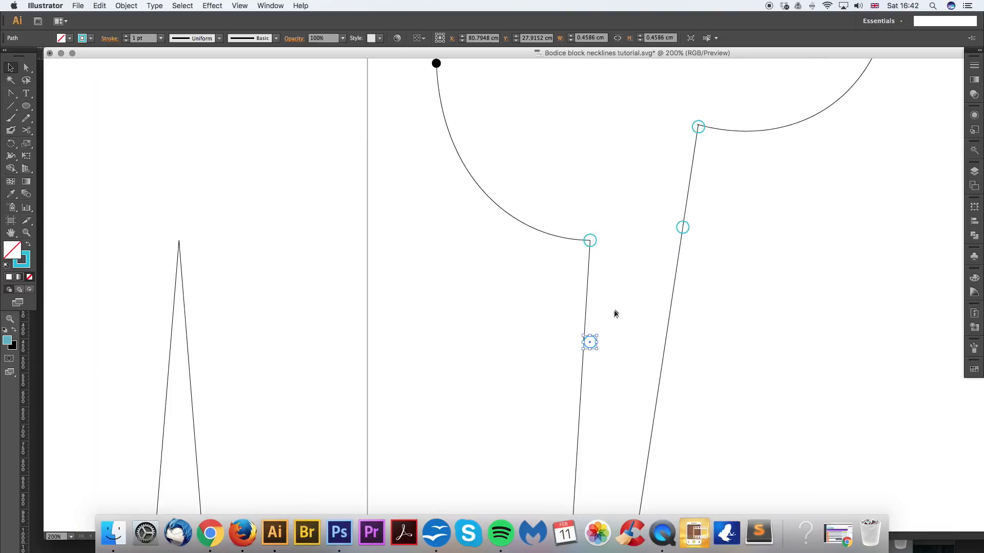
left_click(12, 146)
left_click_drag(591, 343, 584, 342)
key("v")
scroll(636, 222, "up", 2)
scroll(635, 222, "right", 1)
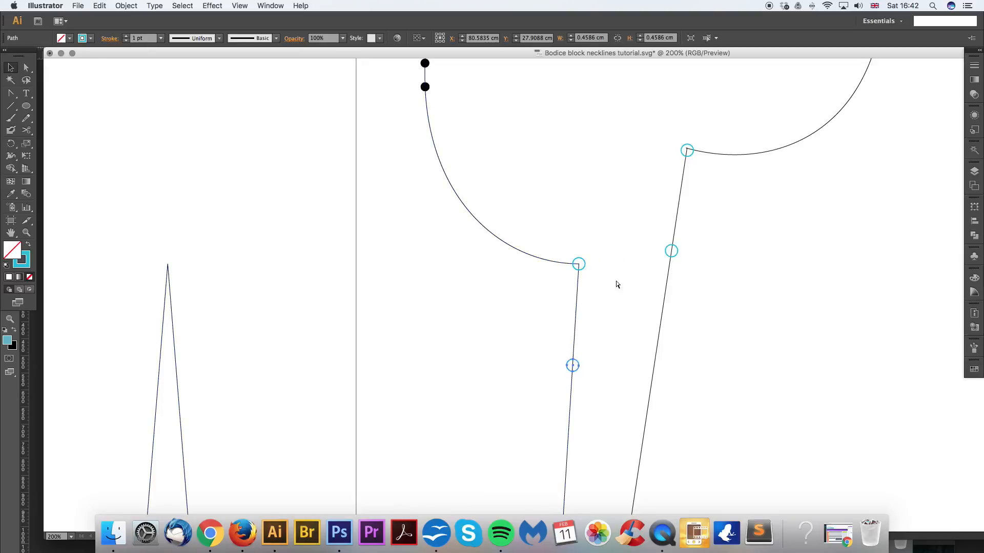
Step: Copy the centre-back neckline circle 8 cm straight down the centre back, with a horizontal offset of 0 cm
scroll(610, 205, "up", 4)
scroll(610, 205, "left", 2)
scroll(608, 208, "down", 3, "alt")
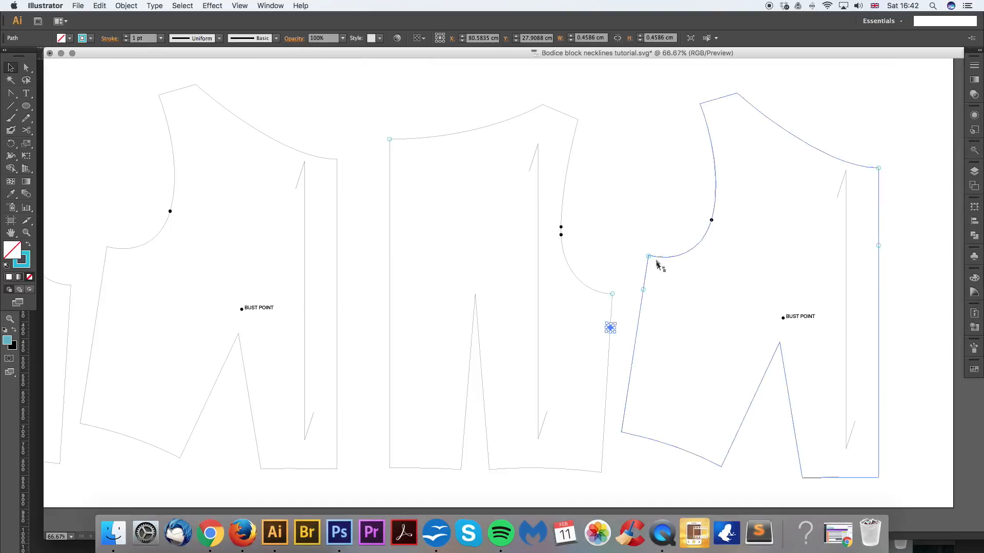
left_click(629, 248)
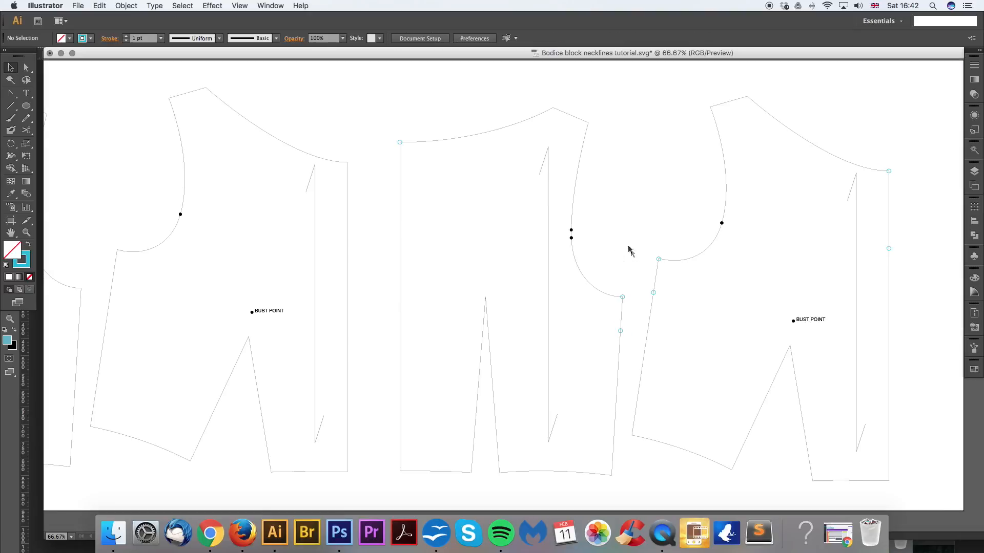
left_click(399, 143)
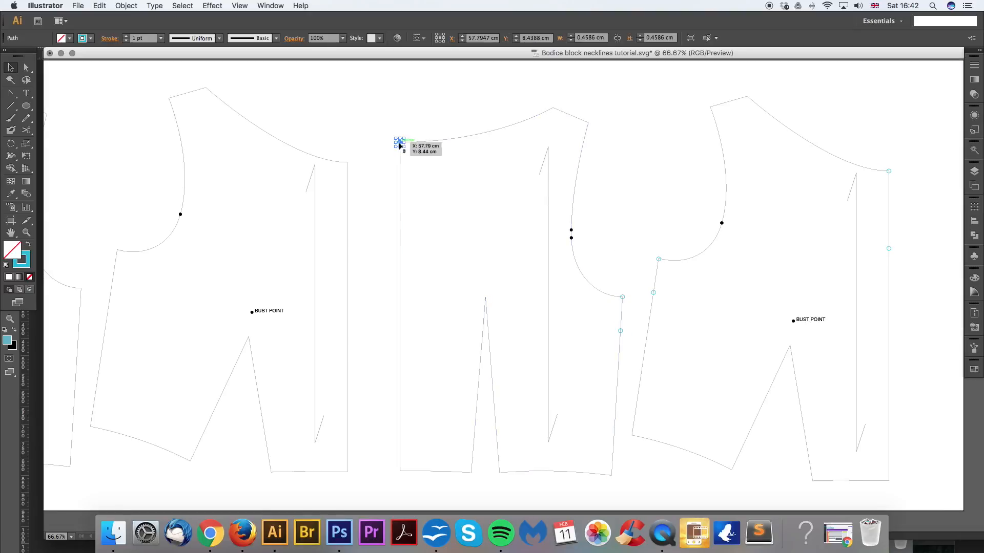
key("Return")
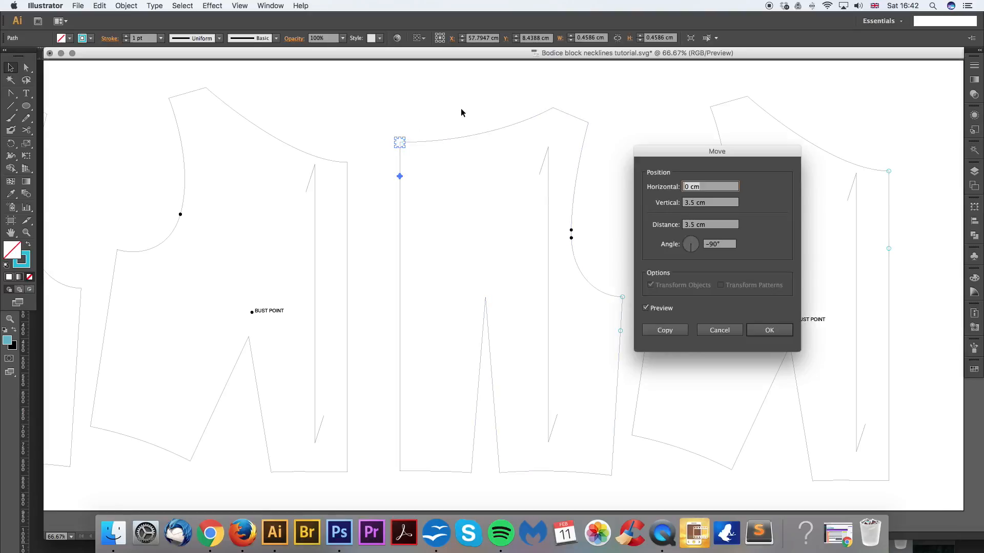
key("Tab")
type("8")
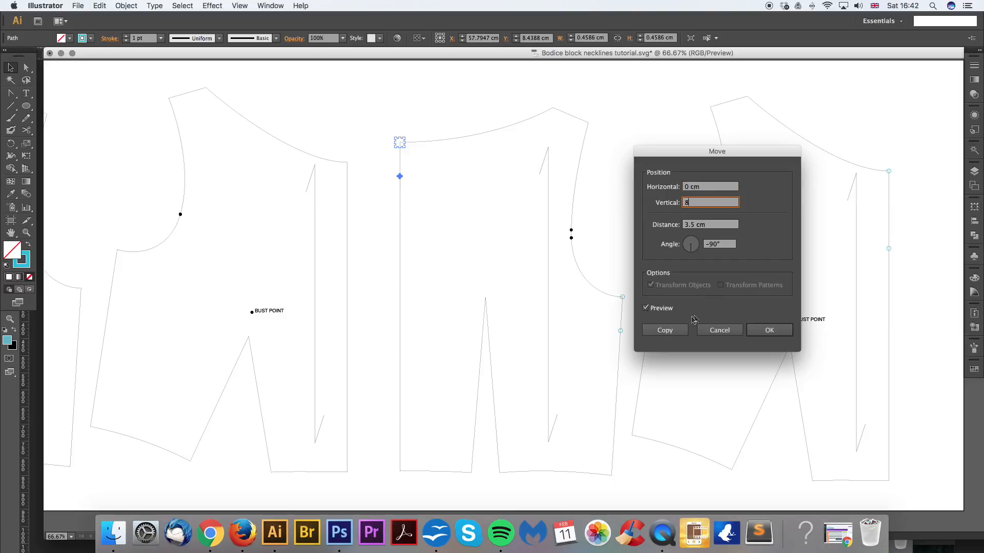
left_click(665, 330)
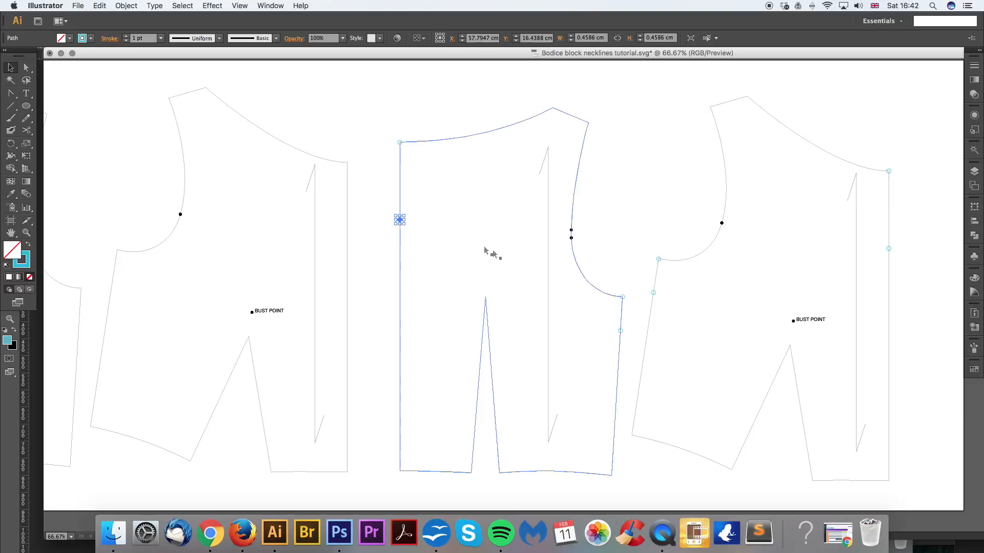
left_click(372, 199)
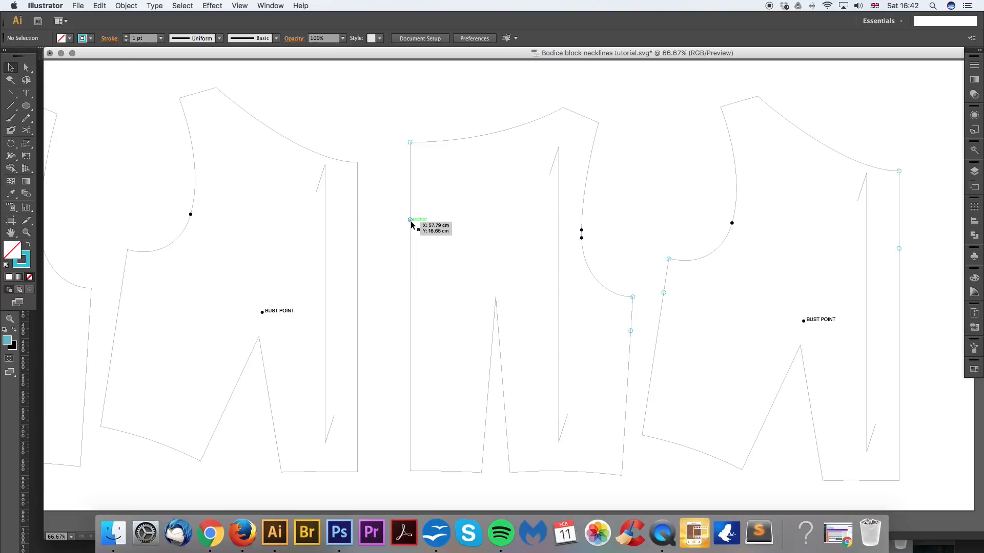
scroll(454, 298, "down", 1)
scroll(454, 299, "right", 1)
left_click(436, 265)
left_click(584, 207)
scroll(512, 200, "left", 1)
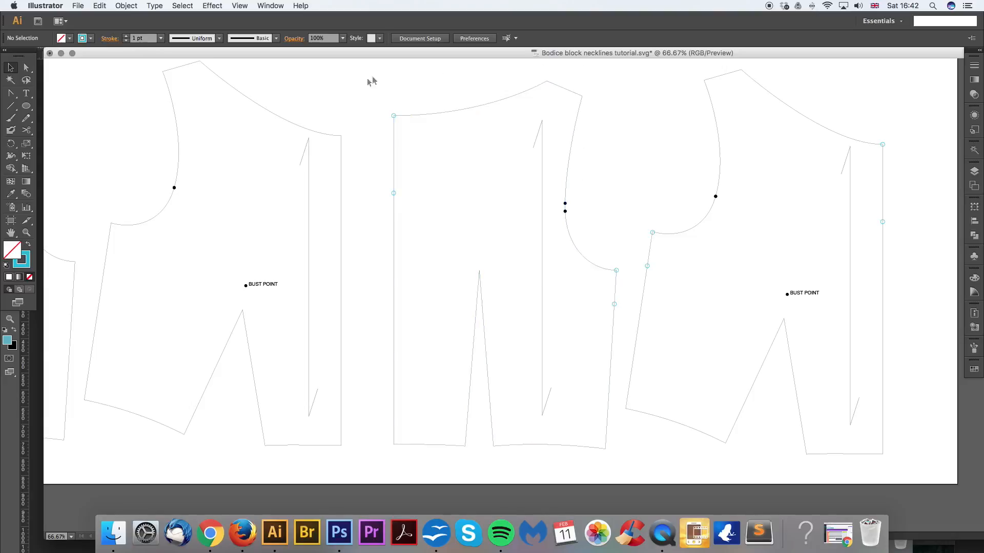
left_click_drag(624, 221, 630, 216)
key("super+equal")
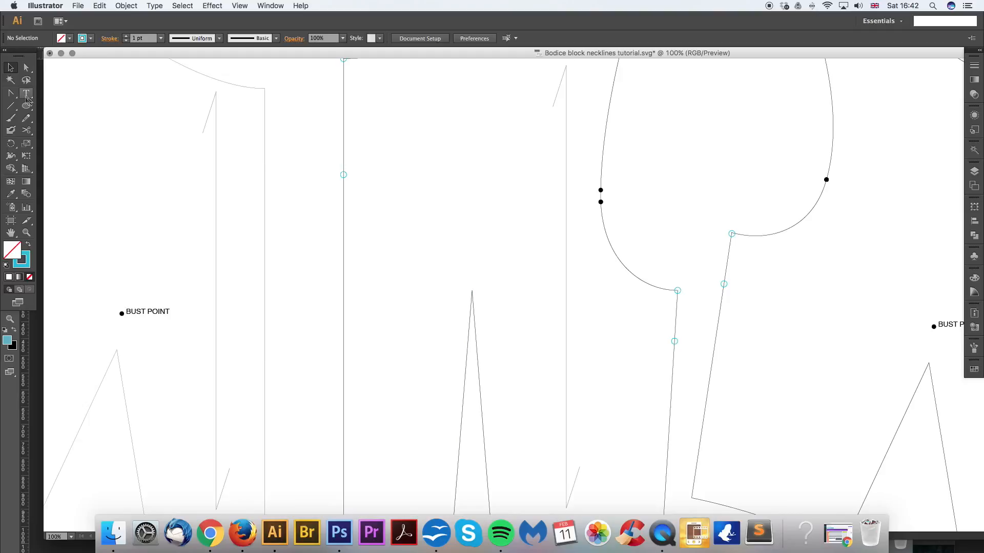
left_click_drag(408, 187, 425, 214)
scroll(415, 227, "right", 1)
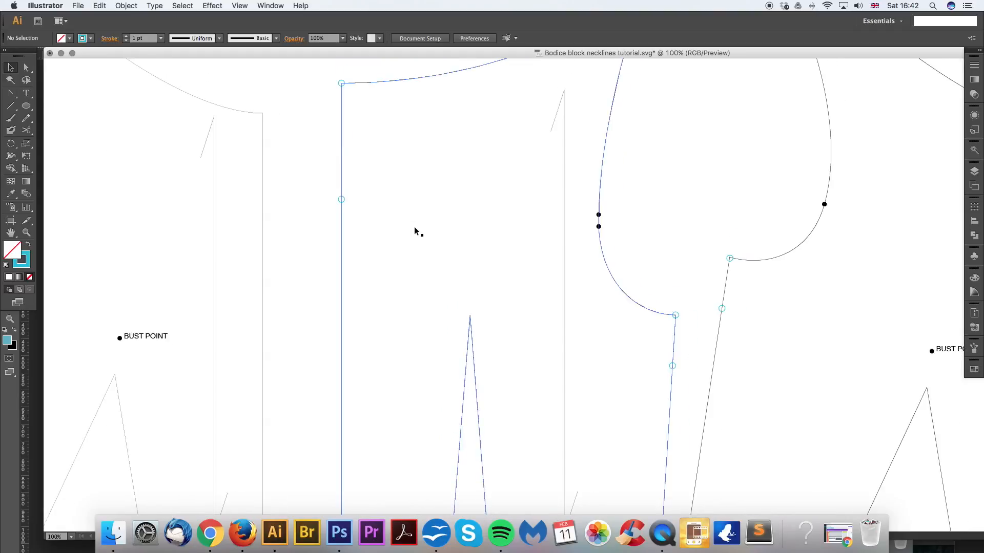
key("super+minus")
left_click_drag(522, 261, 493, 254)
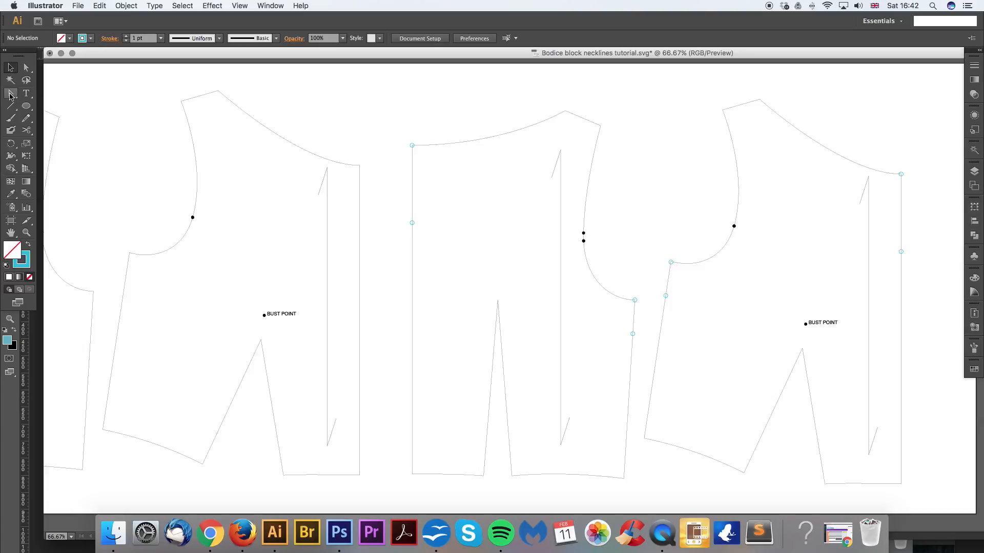
Step: Draw a straight Pen line on the back panel from the lower centre-back circle to the lower side seam circle
left_click_drag(10, 96, 41, 95)
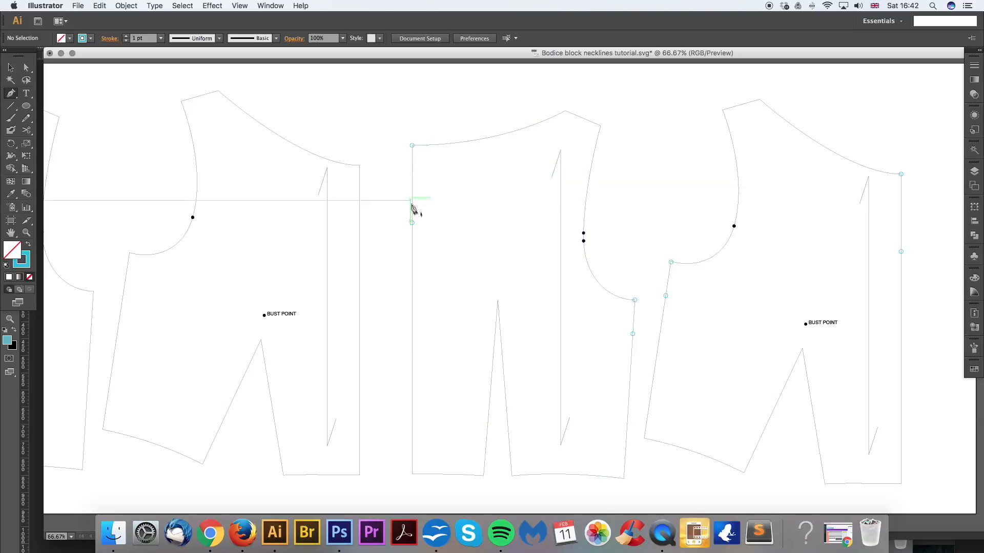
left_click(413, 224)
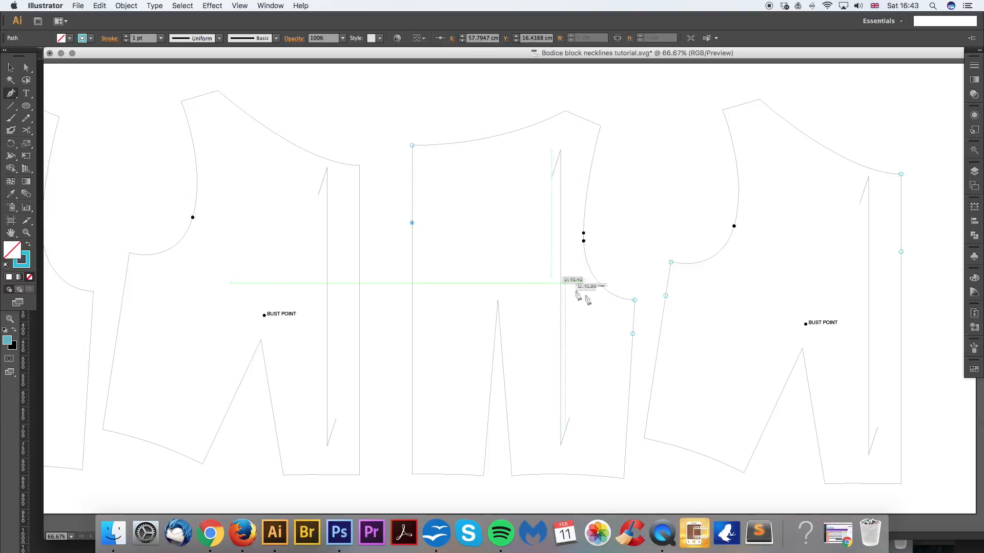
left_click(634, 335)
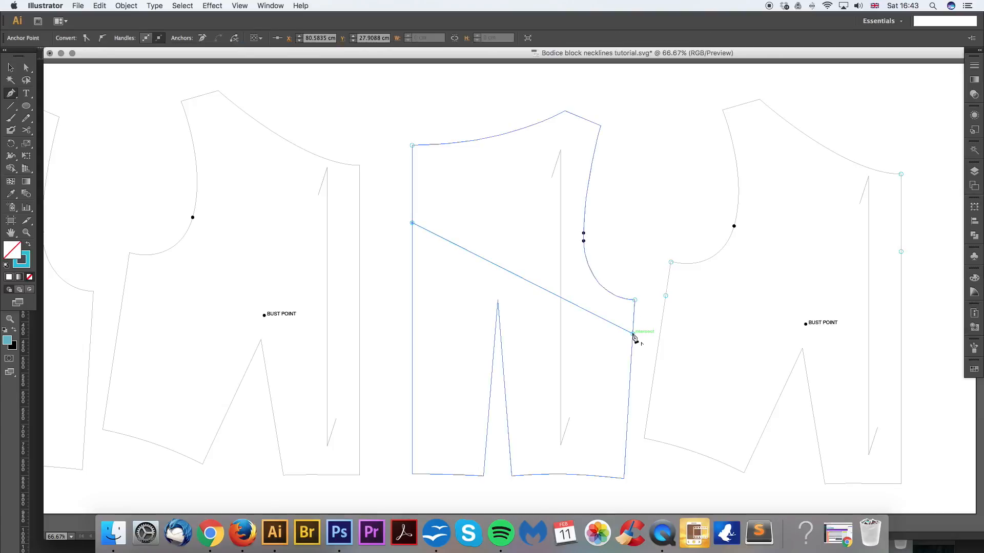
left_click(27, 68)
left_click(671, 218)
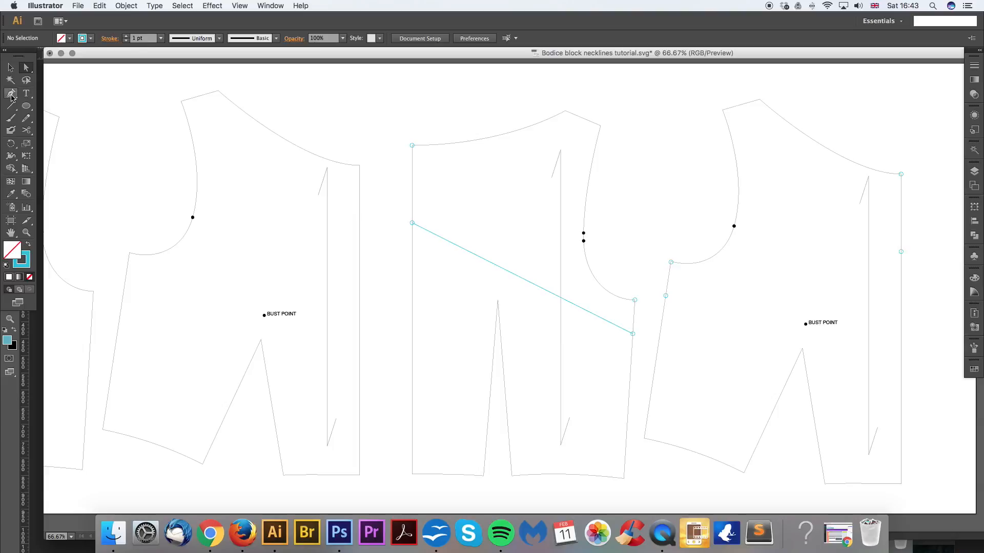
Step: Draw a straight Pen line on the front panel from the lower side seam circle to the lower centre-front circle
left_click(12, 96)
left_click(666, 296)
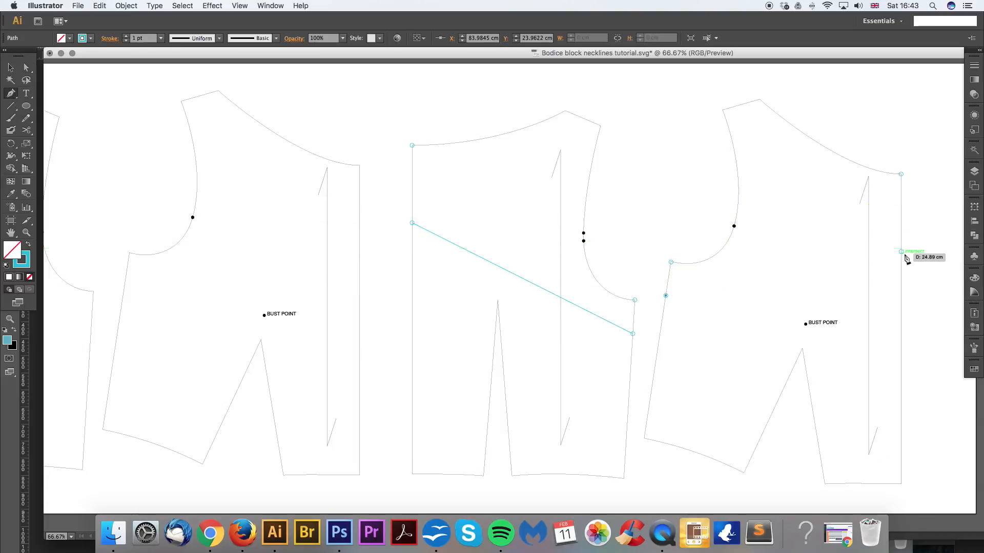
left_click(901, 252)
scroll(579, 222, "right", 3)
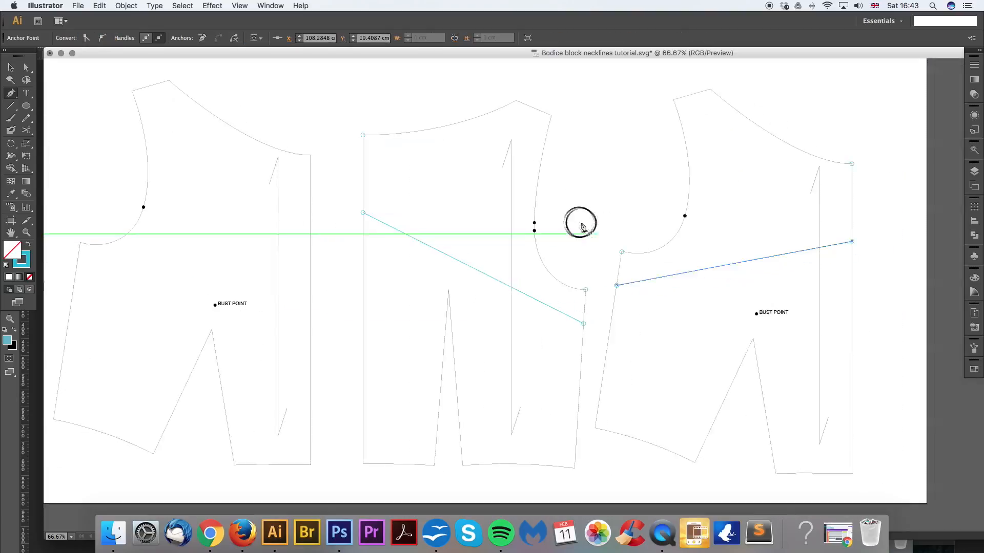
key("a")
left_click(572, 207)
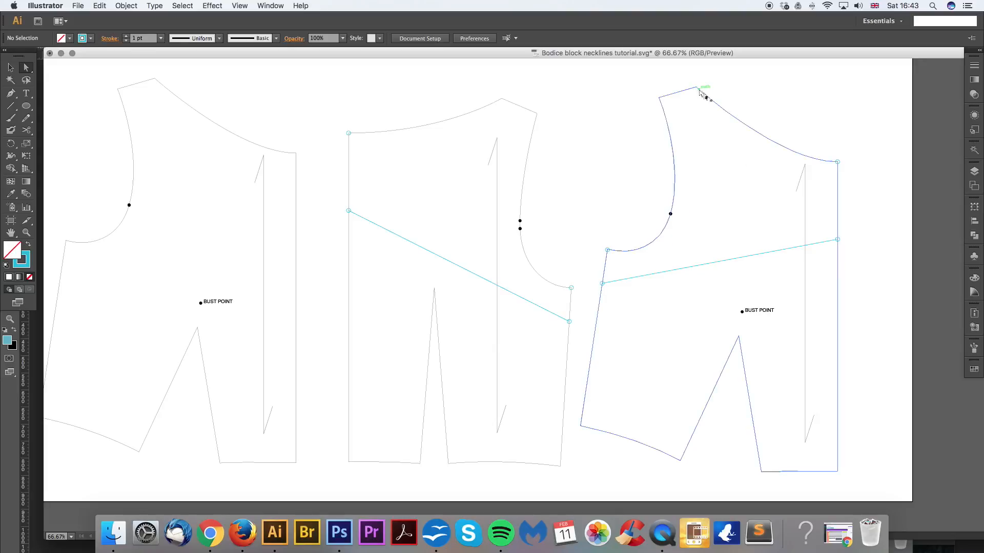
Step: Try joining the marked front panel to the back at the underarm corner, rotating it about that corner until the side seams align
left_click_drag(576, 244, 580, 234)
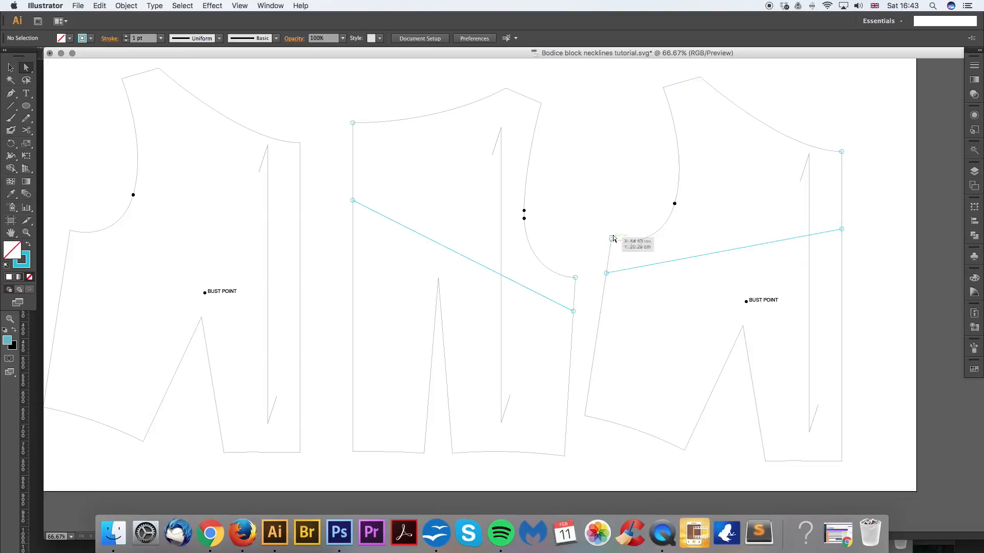
key("v")
left_click_drag(601, 113, 836, 342)
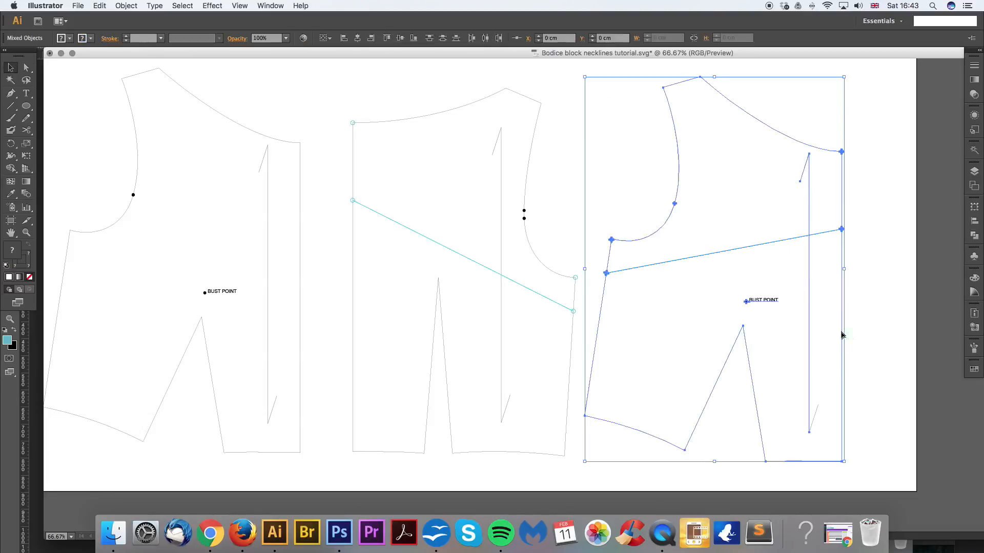
left_click_drag(842, 299, 807, 337)
key("r")
left_click(575, 277)
mouse_move(569, 358)
left_mouse_down()
mouse_move(622, 364)
mouse_move(611, 355)
mouse_move(576, 362)
left_mouse_up()
key("super+equal")
key("super+equal")
key("Down")
key("Down")
key("Up")
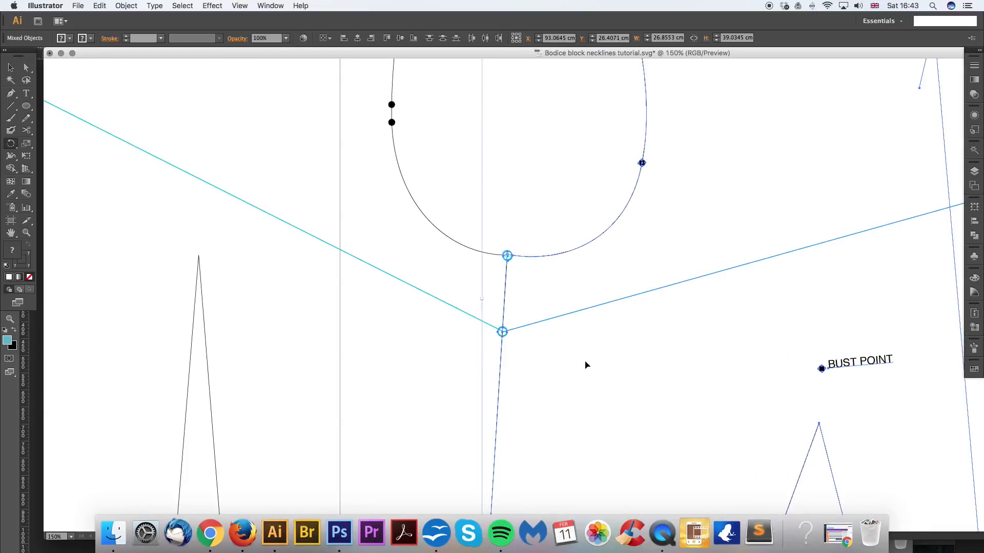
key("super+minus")
scroll(605, 353, "up", 1)
left_click(622, 343, "super")
key("super+minus")
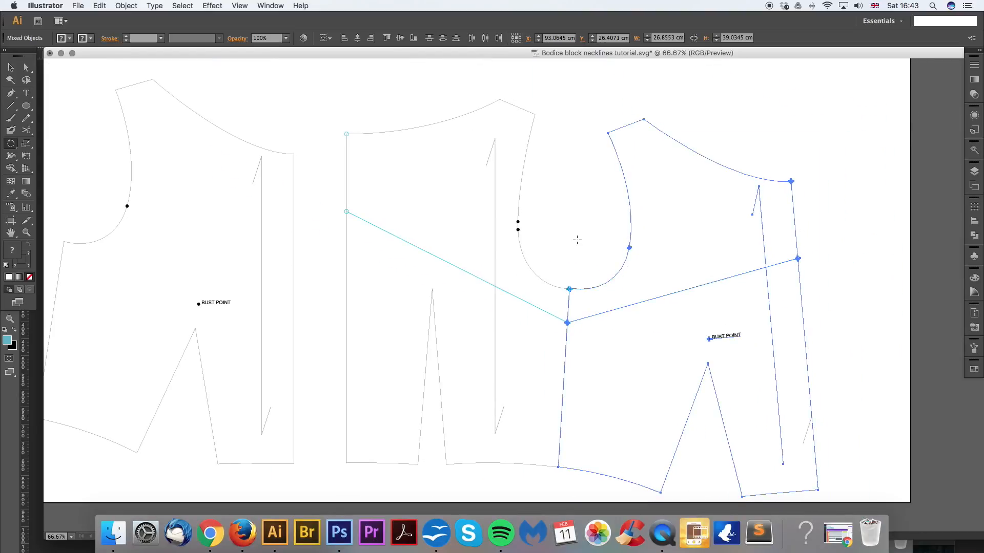
left_click(576, 254)
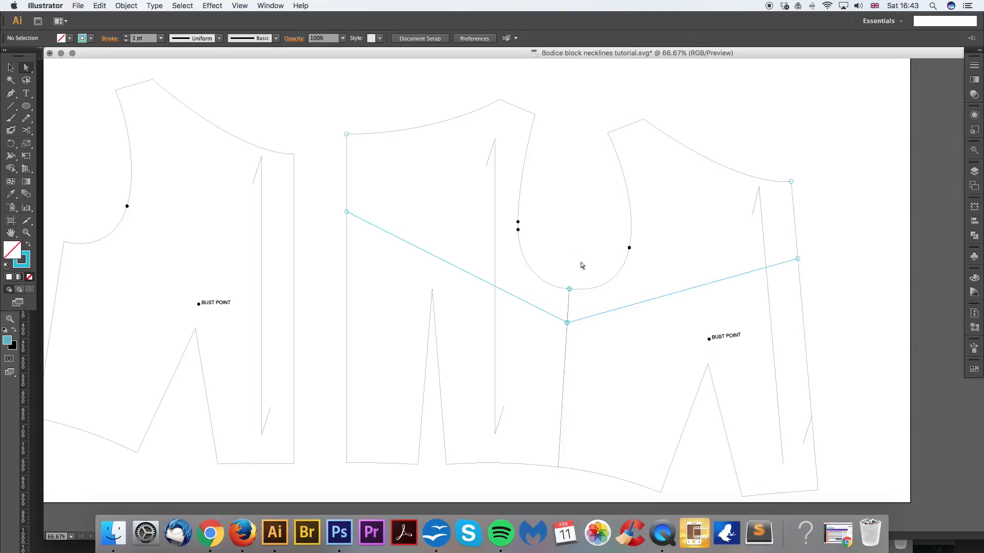
Step: Try bending the back and front neckline lines into one smooth curve through the side seam with the Convert Anchor Point tool
scroll(579, 266, "down", 2)
scroll(579, 266, "right", 2)
left_click(569, 299)
key("shift+c")
left_click_drag(543, 302, 627, 311)
key("a")
left_click(516, 289)
key("shift+c")
left_click_drag(543, 303, 610, 308)
key("a")
left_click(558, 226)
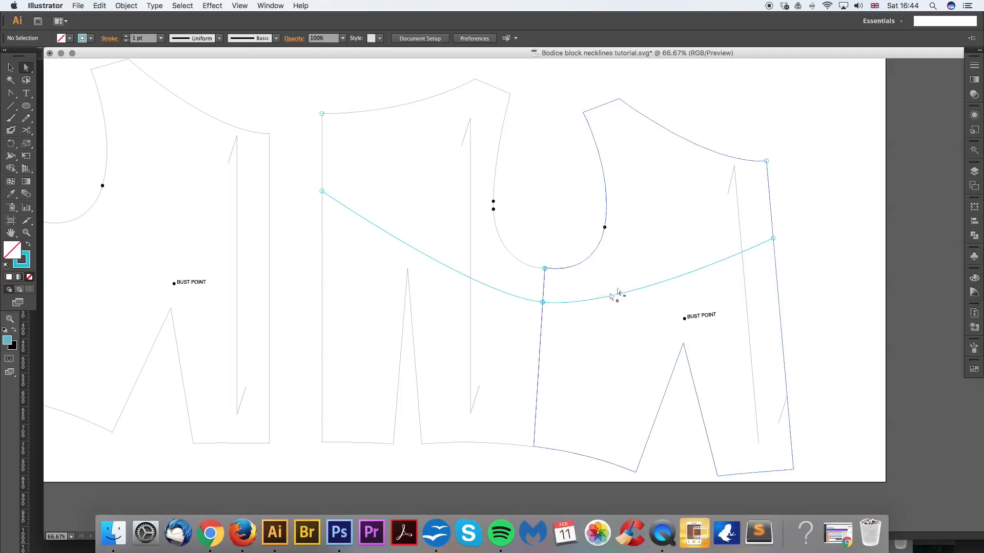
Step: Undo the neckline curves together with the front panel's rotation and move, and deselect the panel
left_click(449, 268)
key("super+z")
key("super+z")
key("super+z")
key("super+z")
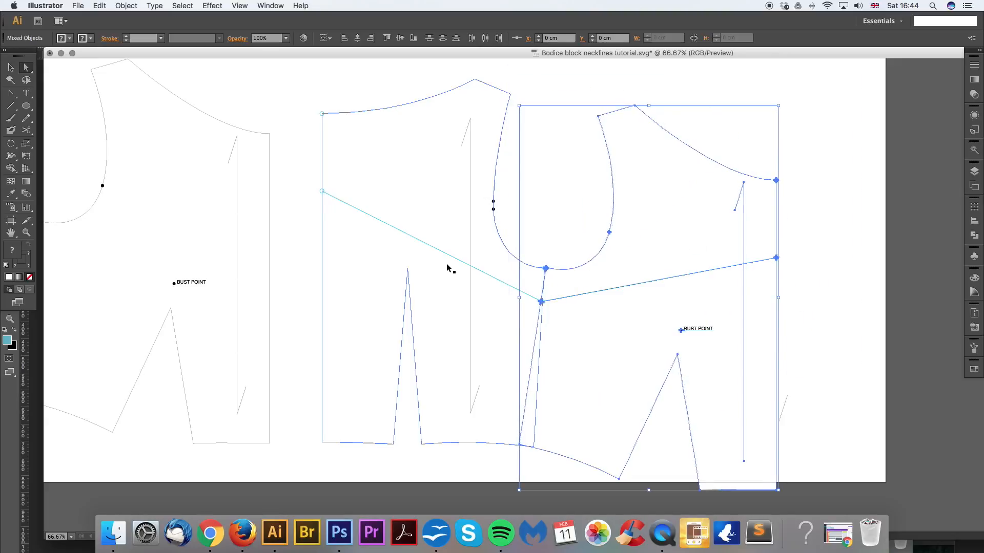
key("super+z")
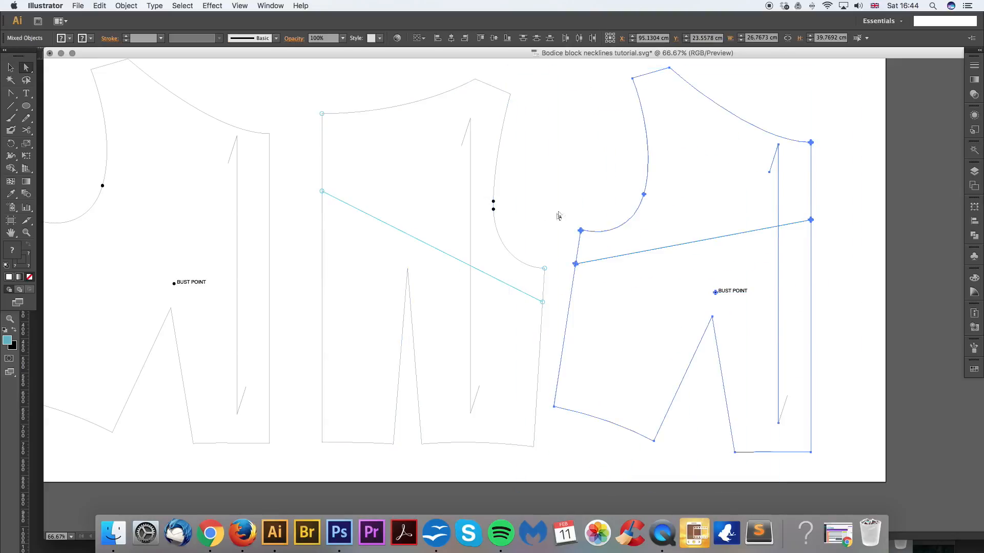
left_click(593, 176)
scroll(593, 179, "right", 2)
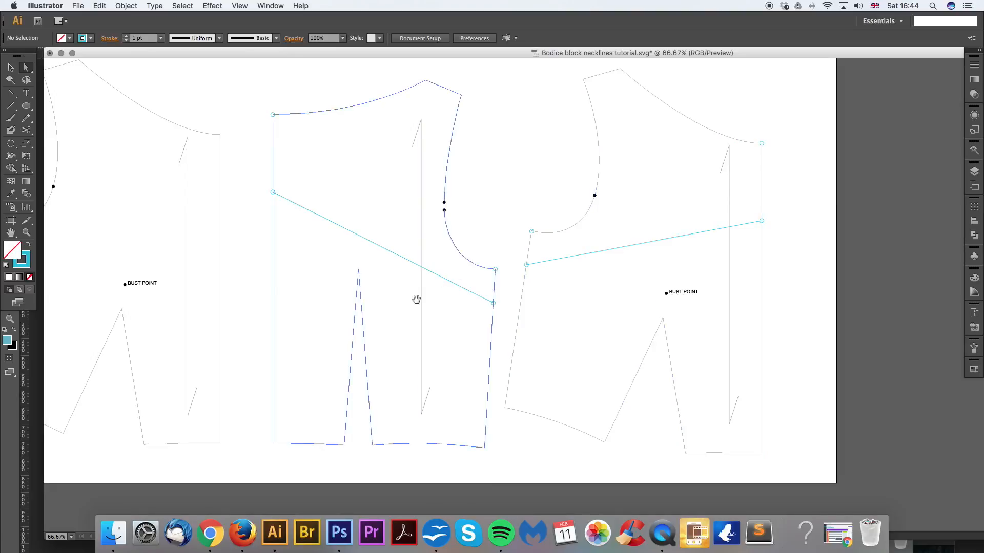
left_click_drag(417, 299, 476, 290)
key("super+equal")
key("super+equal")
left_click_drag(490, 255, 620, 312)
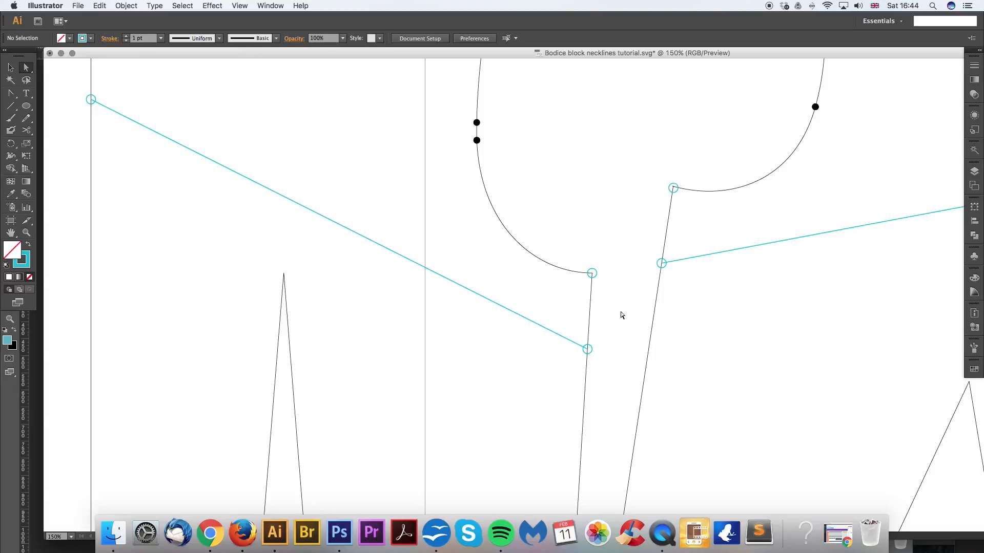
key("super+minus")
scroll(622, 279, "right", 2)
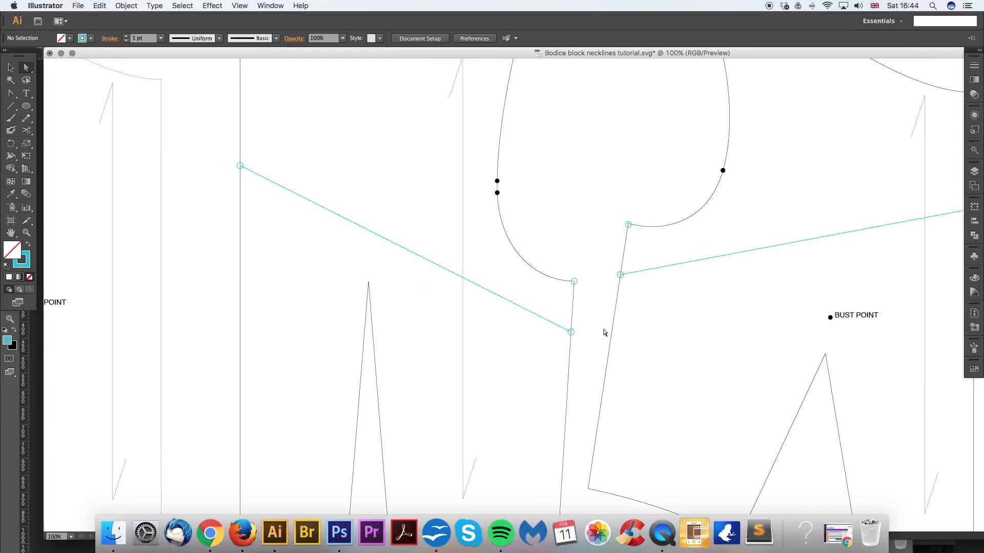
scroll(604, 332, "down", 2)
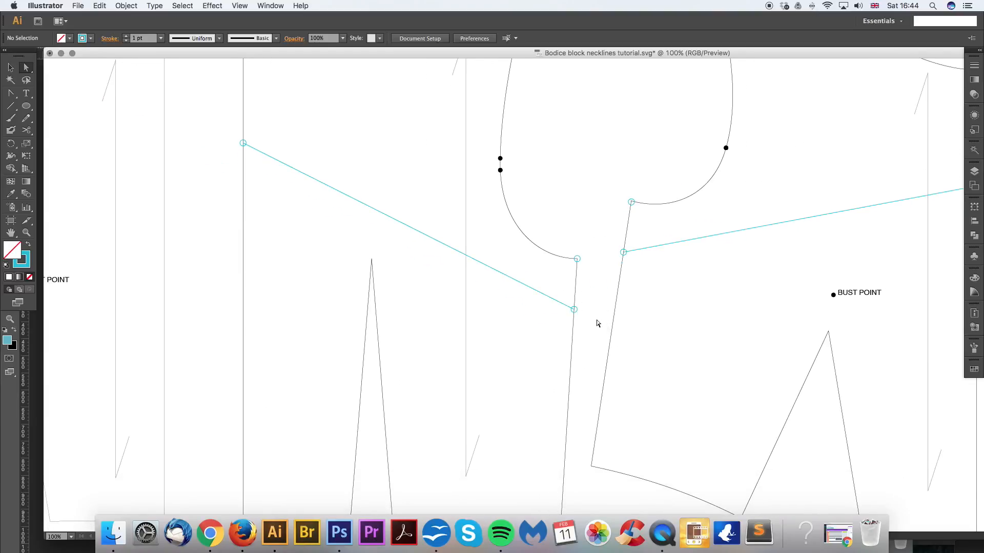
left_click_drag(581, 332, 659, 349)
left_click_drag(572, 300, 580, 352)
scroll(576, 351, "down", 8)
scroll(559, 341, "right", 7)
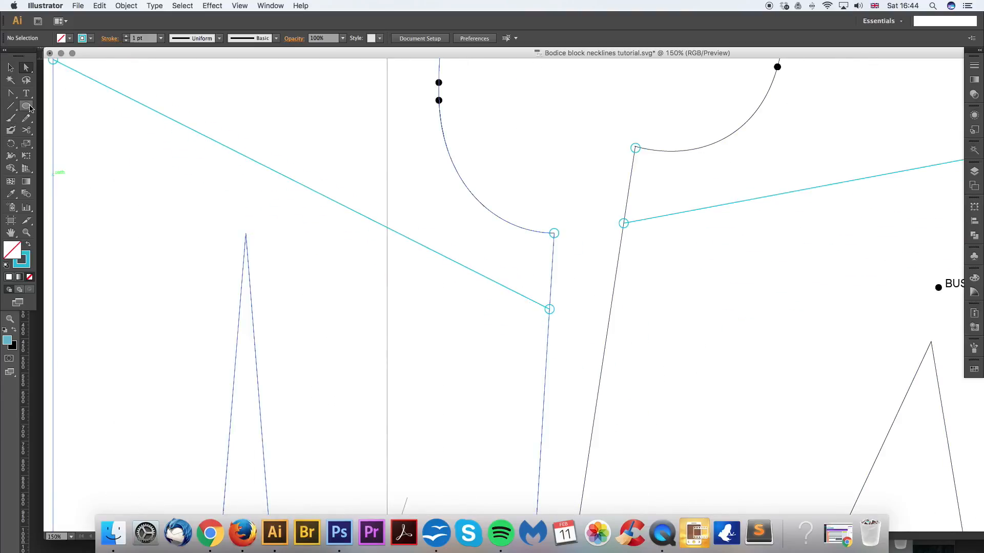
left_click_drag(27, 106, 105, 106)
left_click_drag(549, 309, 831, 488)
left_click_drag(658, 407, 698, 377)
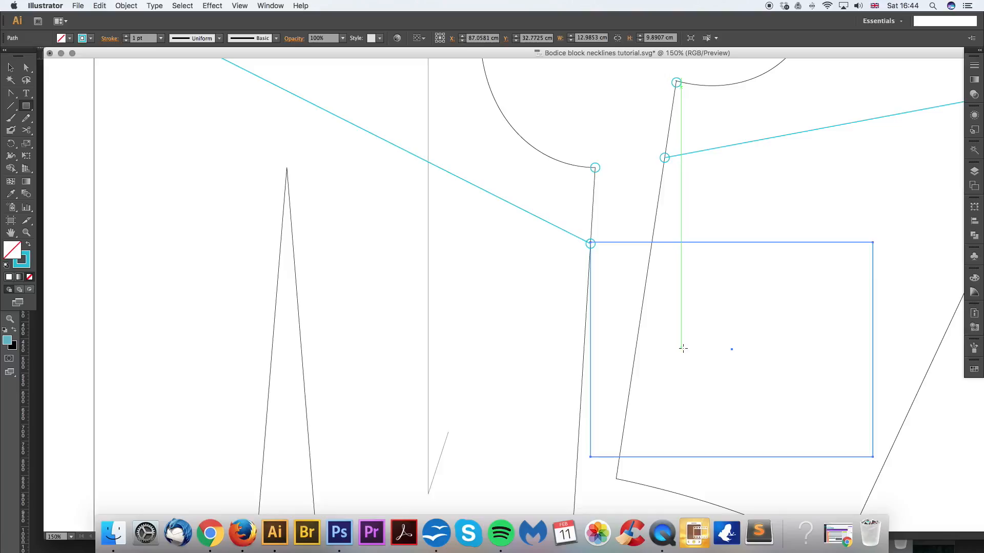
key("Delete")
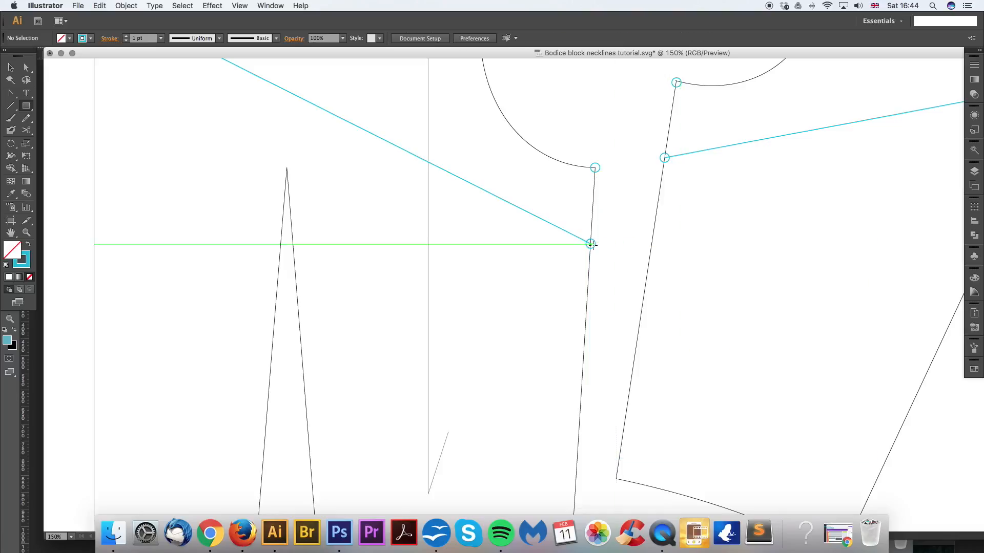
Step: Draw a rectangle about 19.6 by 10.1 cm inward from the back's lower side seam circle and rotate it about that corner onto the seam
left_click_drag(591, 244, 165, 463)
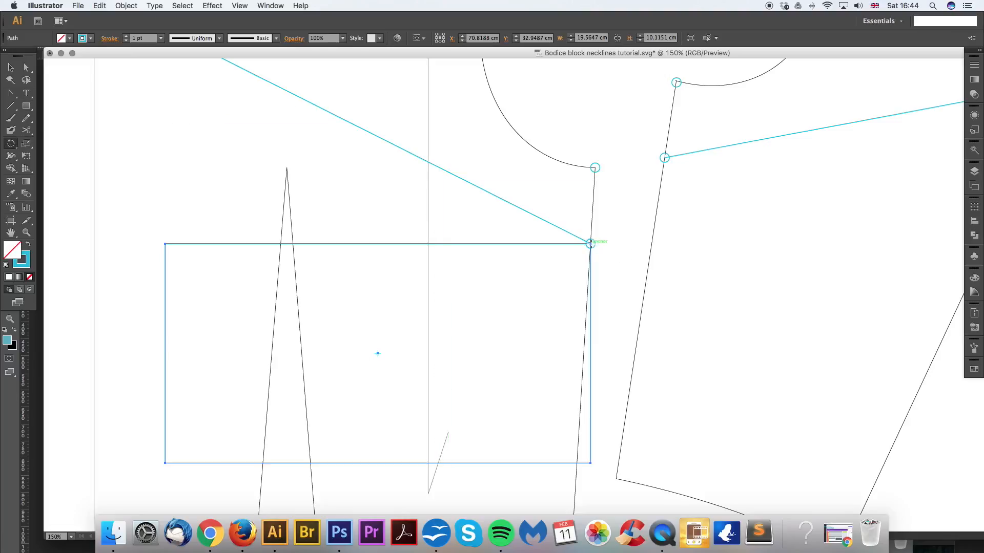
left_click_drag(589, 422, 579, 423)
key("super+minus")
left_click_drag(620, 232, 630, 248)
key("a")
left_click(630, 259)
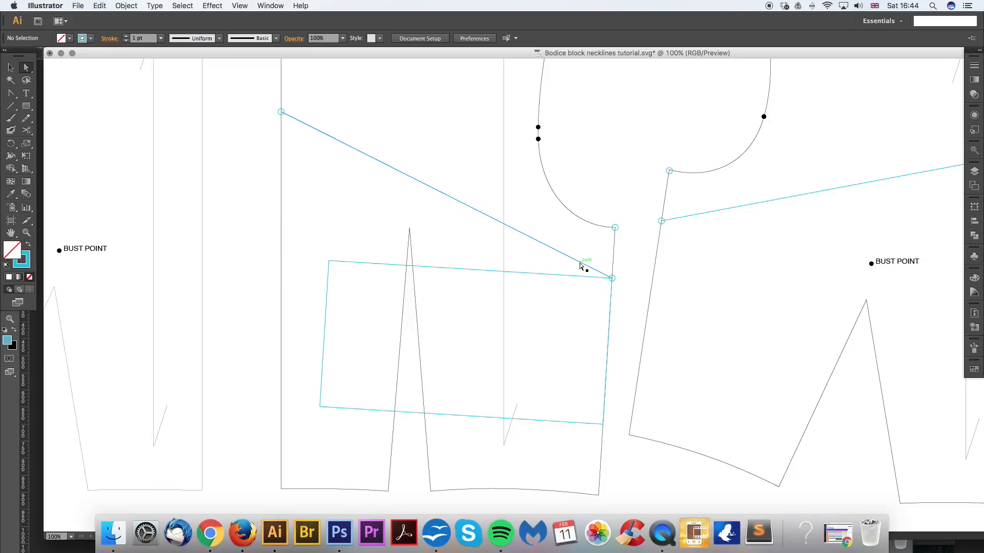
Step: Examine the angle between the back neckline line and the rectangle's upper edge at the side seam
key("super+equal")
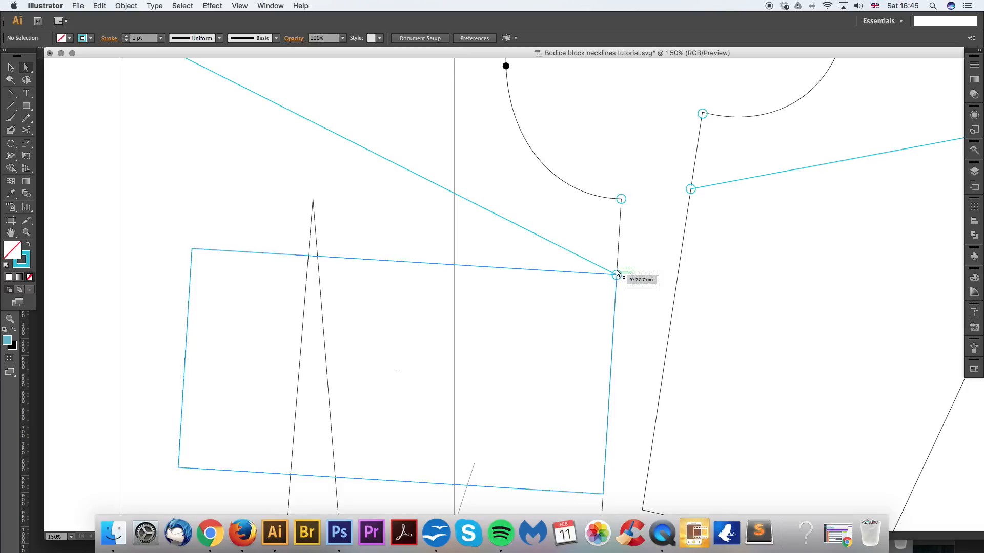
left_click_drag(553, 251, 567, 267)
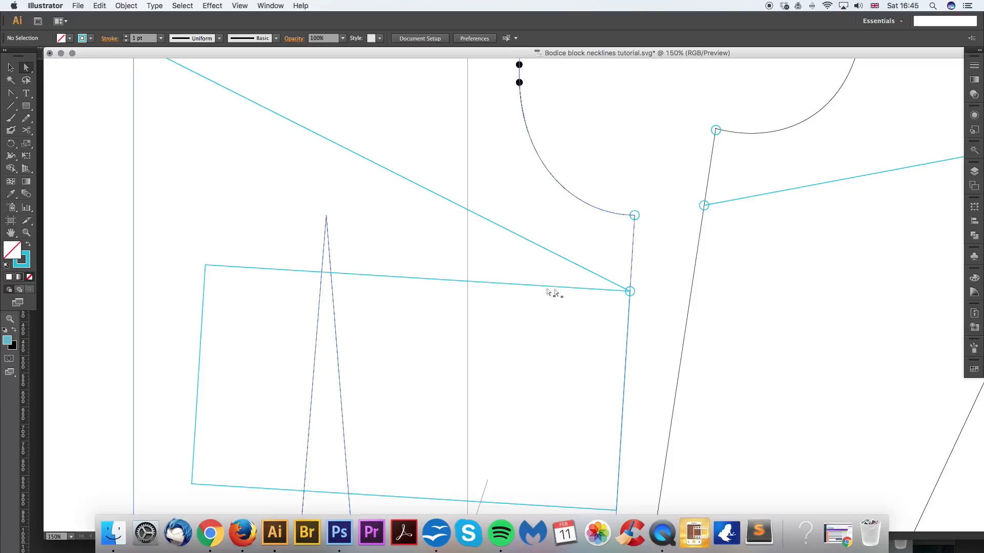
left_click(509, 285)
left_click_drag(447, 345, 420, 312)
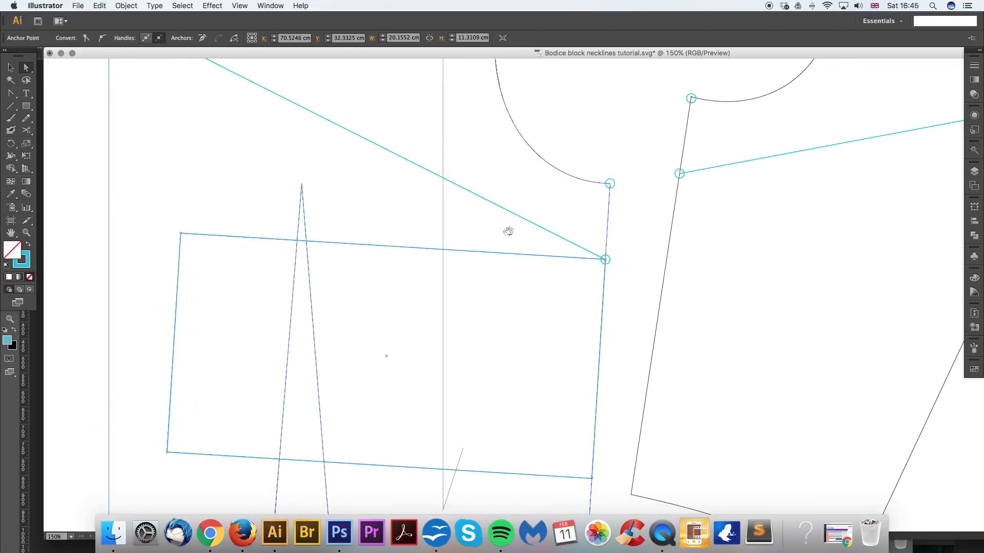
Step: Give the back and front neckline lines the bodice outline's black 0.5 pt stroke and white fill using the Eyedropper
left_click_drag(508, 231, 537, 288)
scroll(478, 278, "up", 5)
scroll(479, 279, "left", 4)
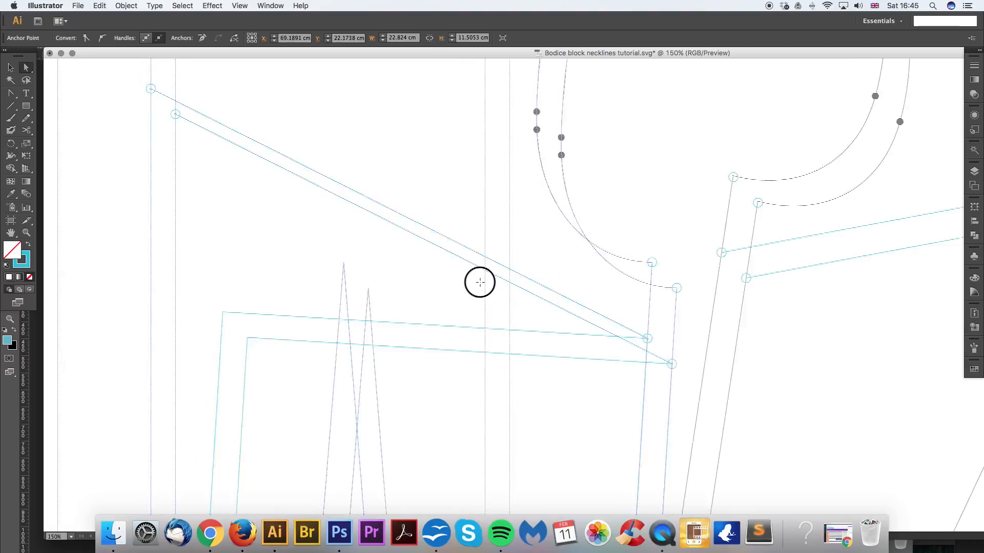
key("super+minus")
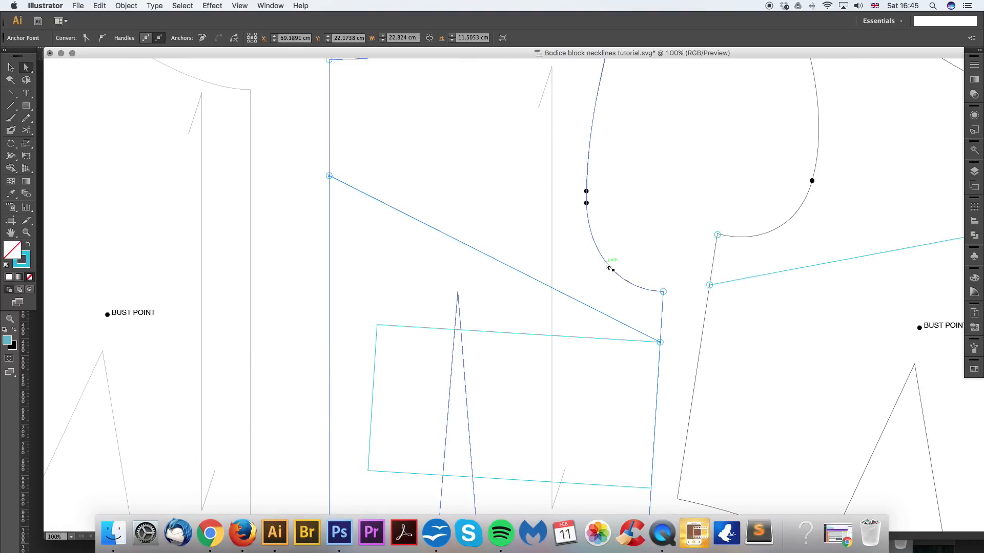
key("i")
left_click(625, 251)
left_click(738, 281, "super")
left_click(623, 237)
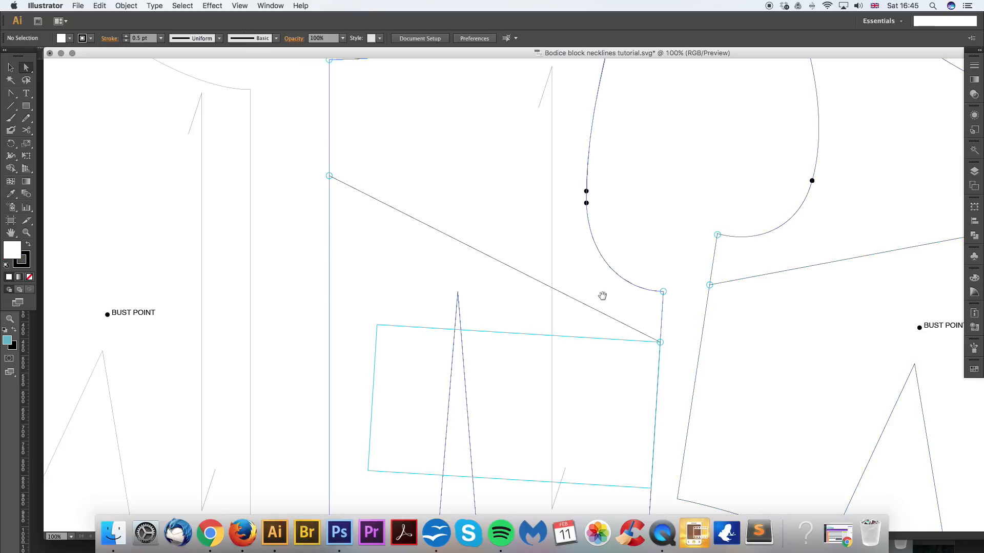
Step: Curve the back neckline line at its side seam end with a handle along the rectangle's upper edge, and remove its fill
left_click_drag(601, 296, 629, 274)
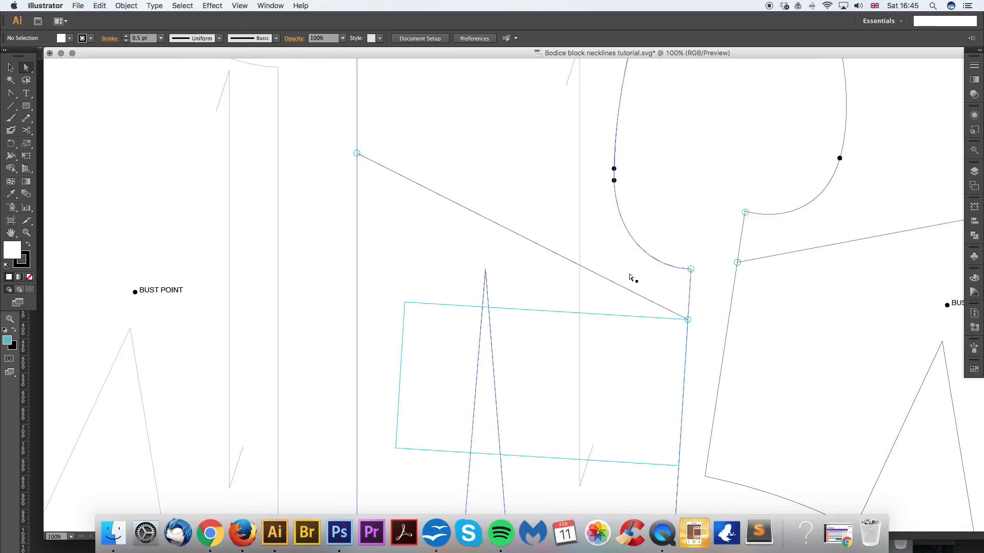
left_click(640, 300)
left_click_drag(11, 95, 72, 136)
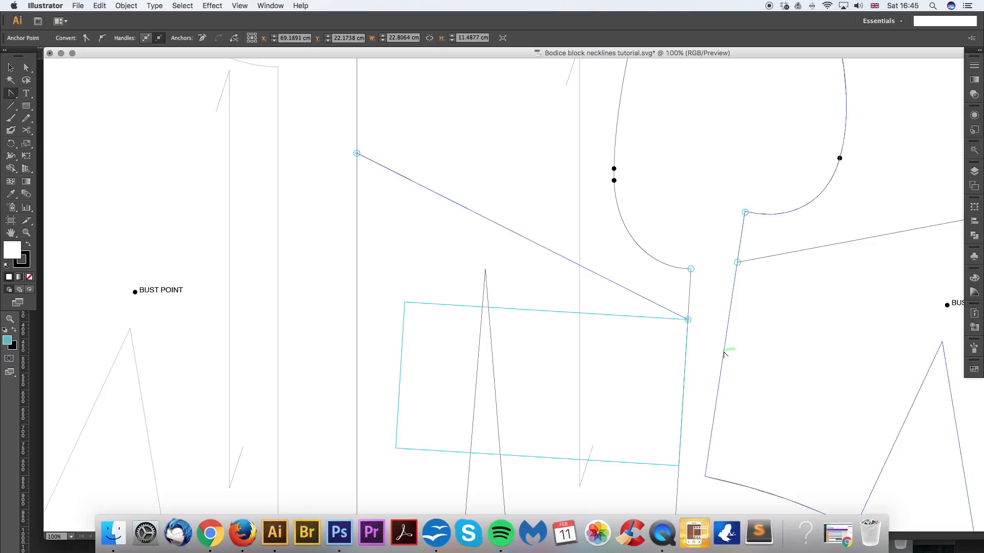
left_click_drag(688, 319, 824, 330)
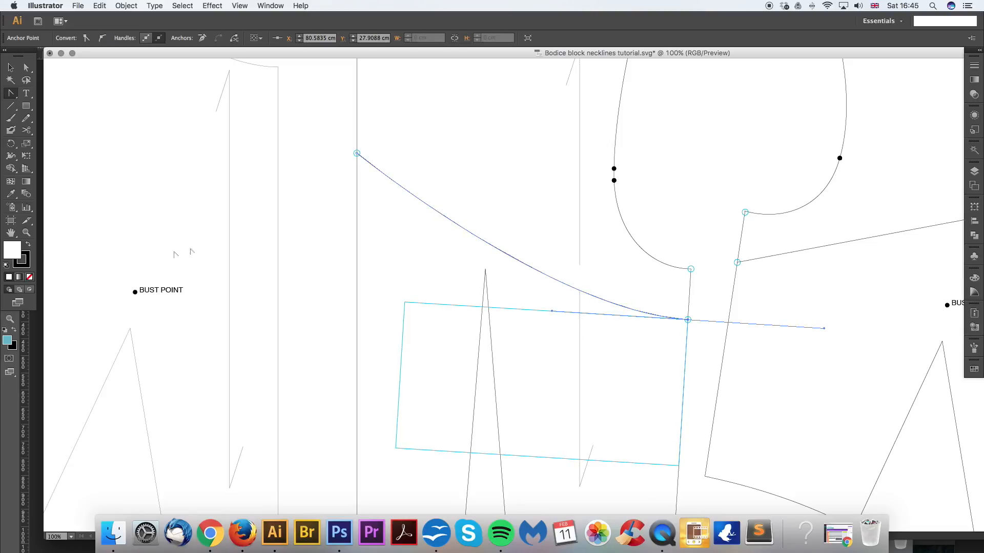
left_click(29, 277)
left_click_drag(599, 247, 614, 260)
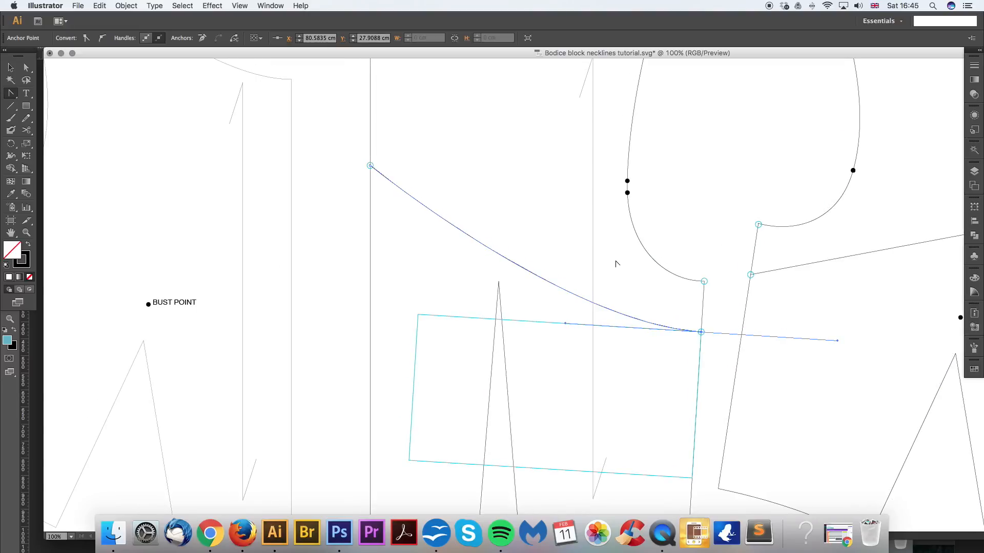
Step: Curve the back neckline at its centre back end by pulling a horizontal direction handle from that anchor point
left_click_drag(447, 157, 473, 219)
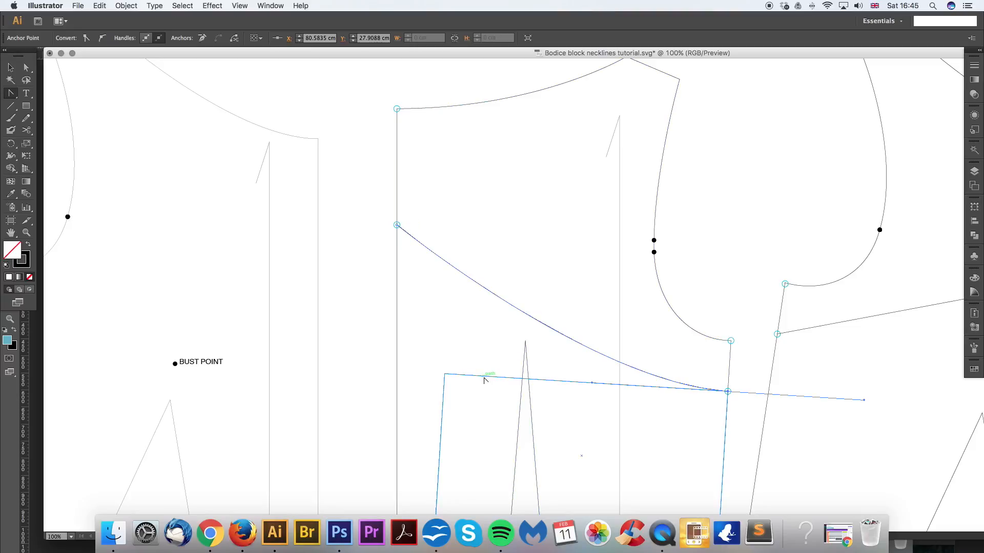
left_click_drag(397, 224, 430, 226)
left_click(397, 224)
left_click_drag(10, 95, 84, 132)
left_click_drag(398, 225, 560, 224)
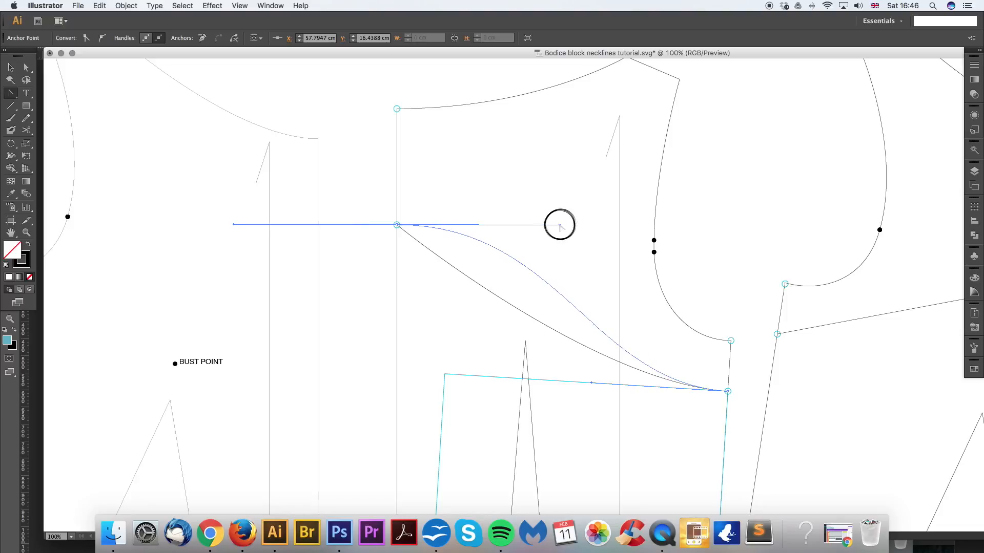
mouse_move(563, 225)
left_mouse_down()
mouse_move(527, 121)
mouse_move(537, 275)
mouse_move(521, 263)
mouse_move(534, 214)
mouse_move(589, 226)
mouse_move(575, 225)
left_mouse_up()
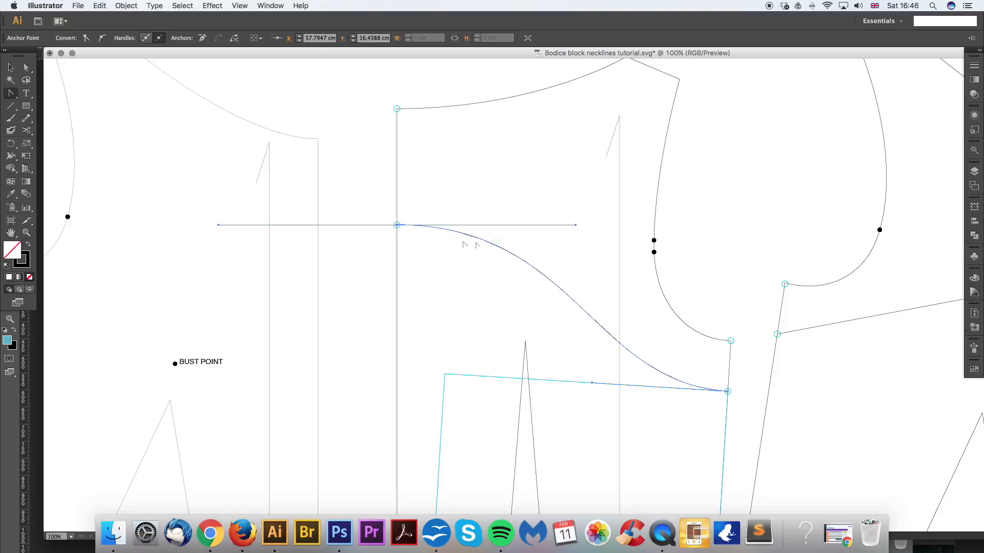
Step: Deselect the back neckline and delete the cyan guide rectangle from the back panel
left_click_drag(698, 382, 582, 280)
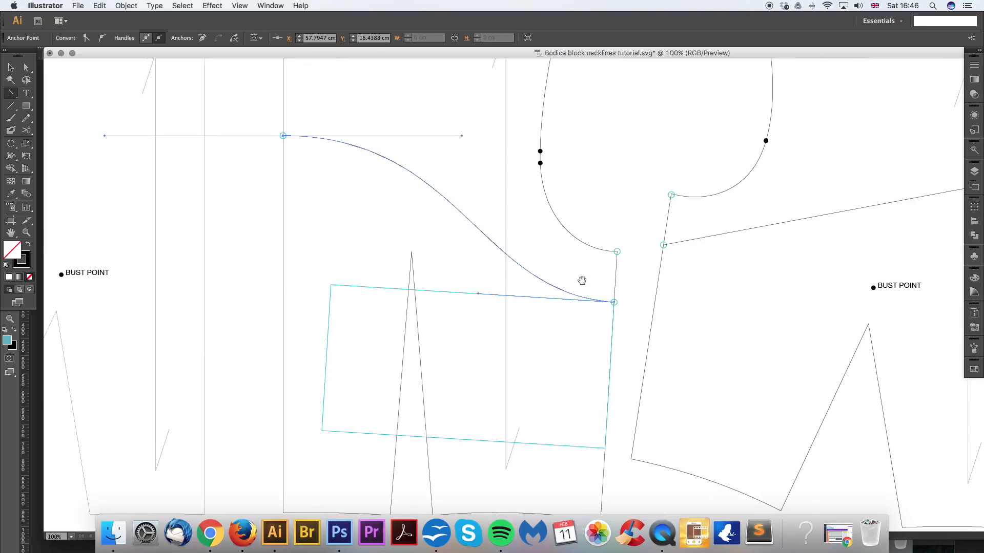
scroll(617, 252, "up", 3)
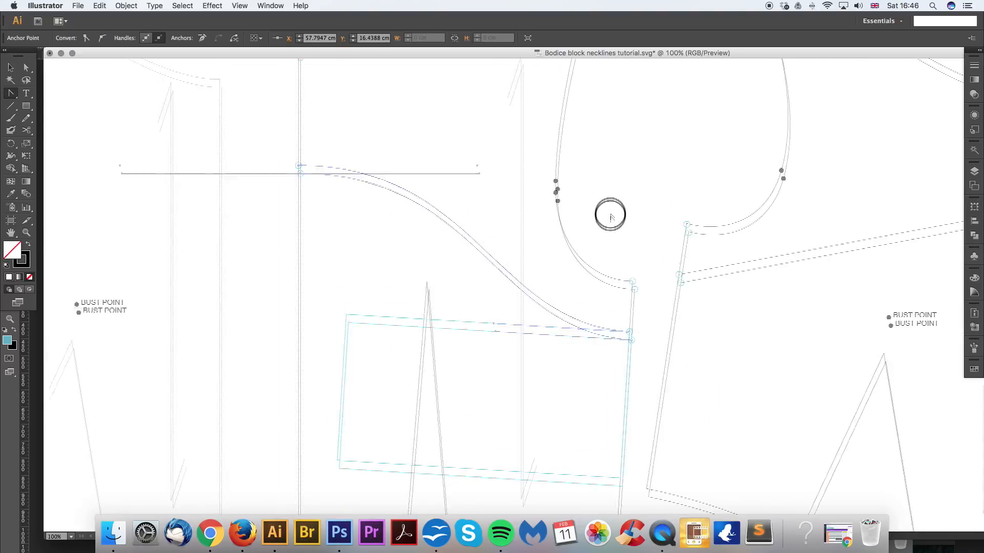
left_click_drag(604, 238, 553, 254)
key("a")
left_click(583, 259)
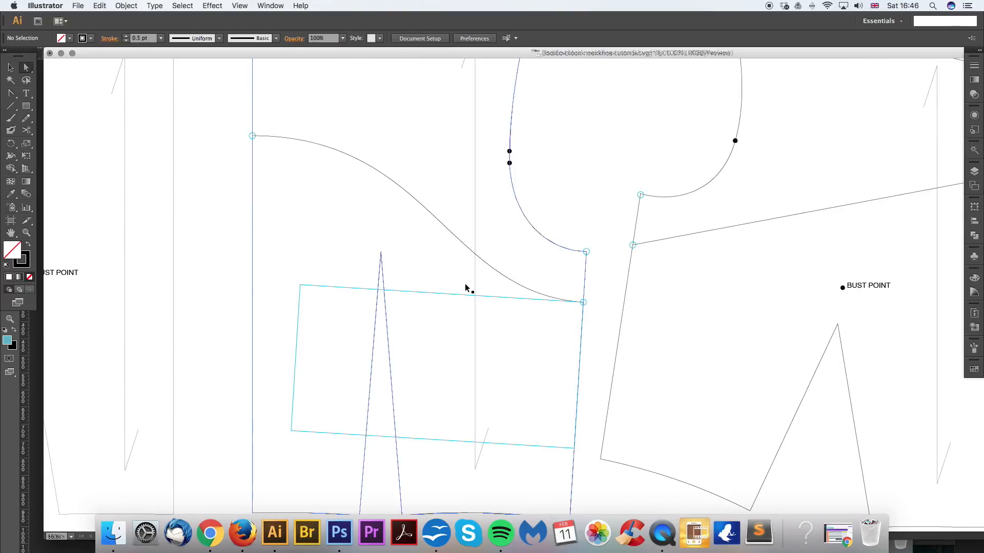
key("super+minus")
left_click_drag(573, 232, 560, 243)
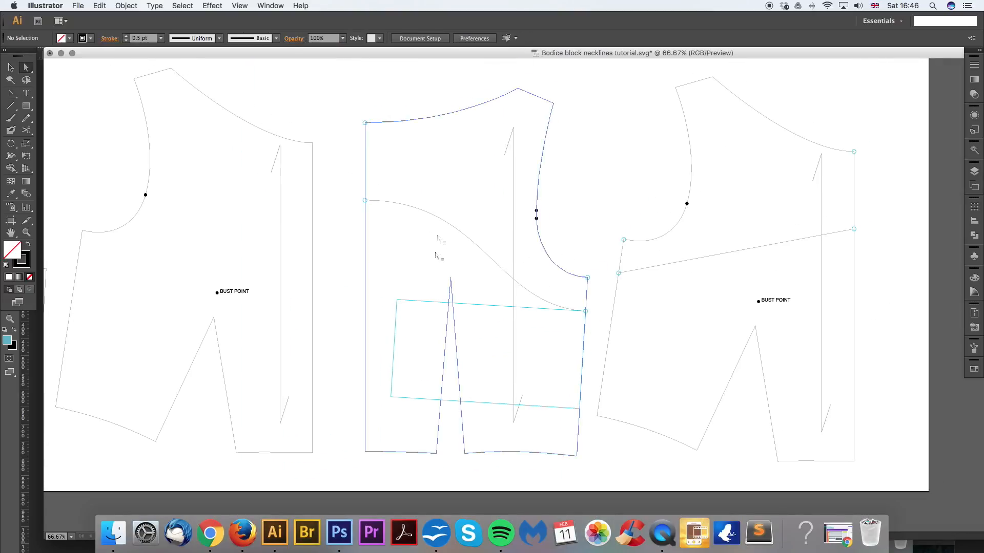
left_click(501, 308)
key("Delete")
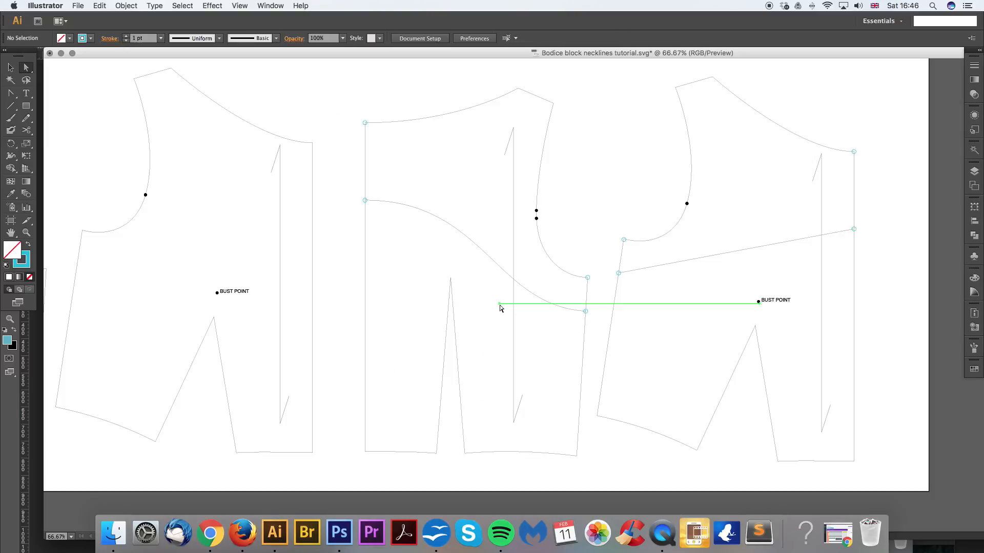
Step: Draw a rectangle about 16.6 by 8.5 cm from the front's lower side seam circle and rotate it about that corner onto the seam
left_click_drag(529, 319, 440, 303)
key("super+plus")
key("super+plus")
left_click_drag(409, 226, 433, 301)
key("super+minus")
left_click(25, 107)
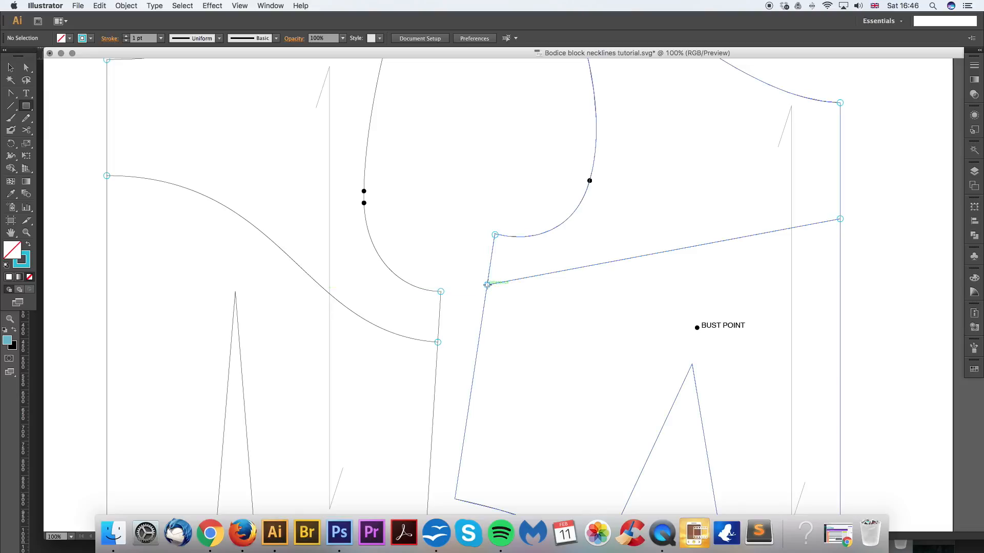
left_click(27, 106)
left_click_drag(487, 284, 727, 407)
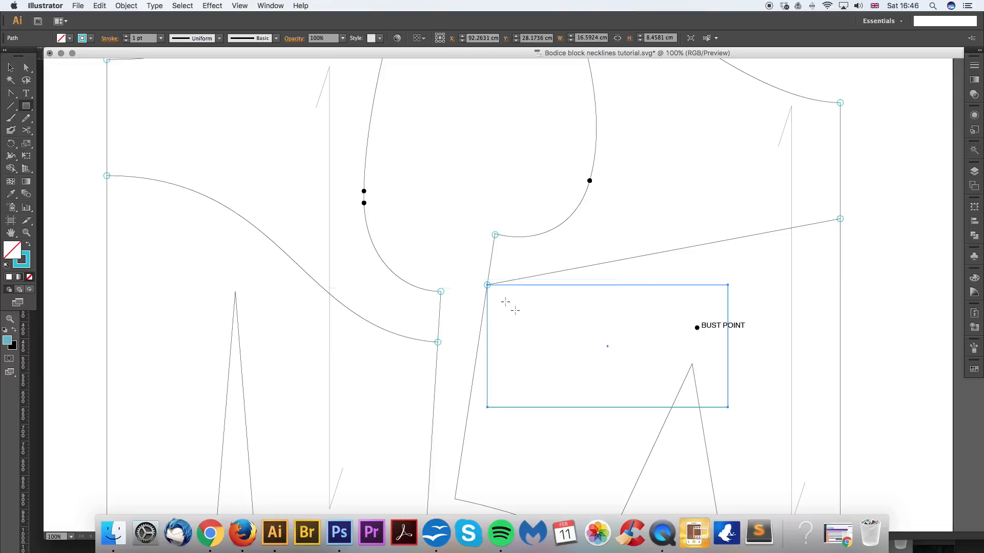
left_click(17, 147)
left_click_drag(492, 347, 477, 350)
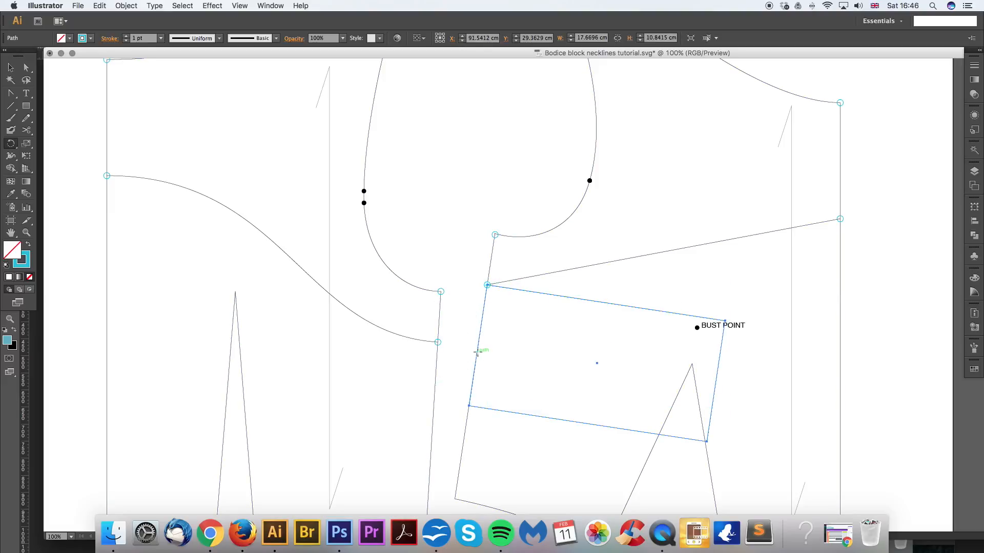
Step: Curve the front neckline line at its side seam end with a handle along the rectangle's upper edge
left_click(26, 67)
left_click(552, 204)
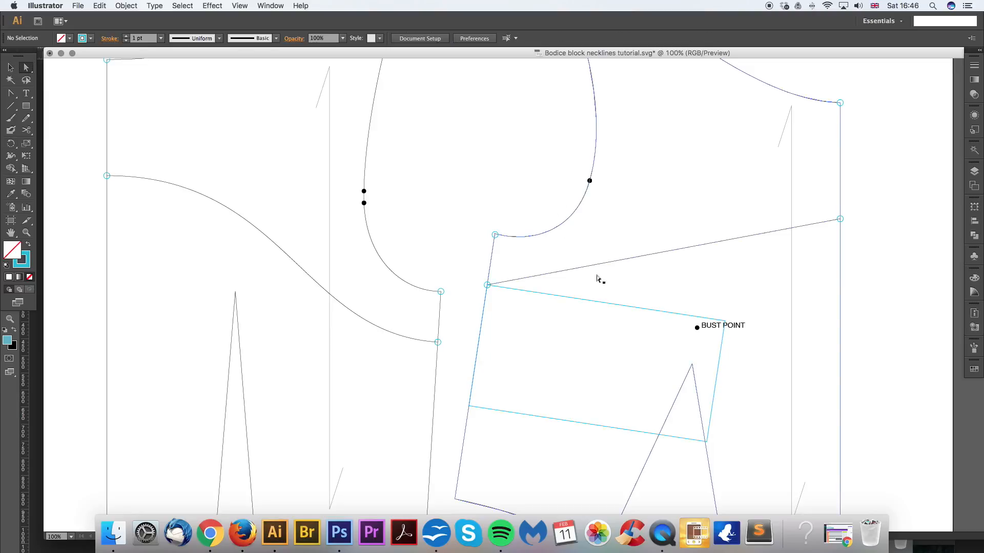
left_click(580, 270)
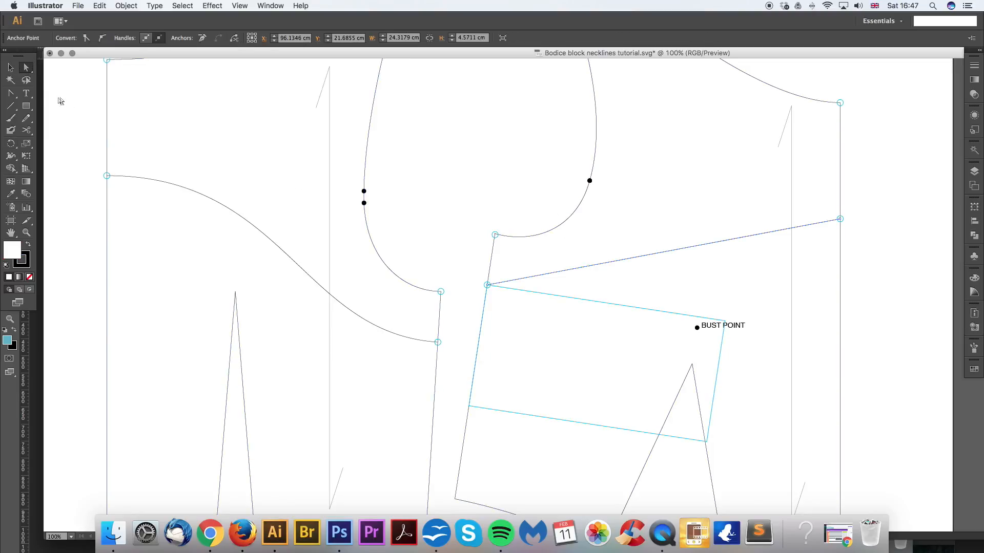
left_click(9, 95)
left_click_drag(10, 95, 47, 134)
left_click_drag(488, 284, 626, 307)
left_click(626, 307)
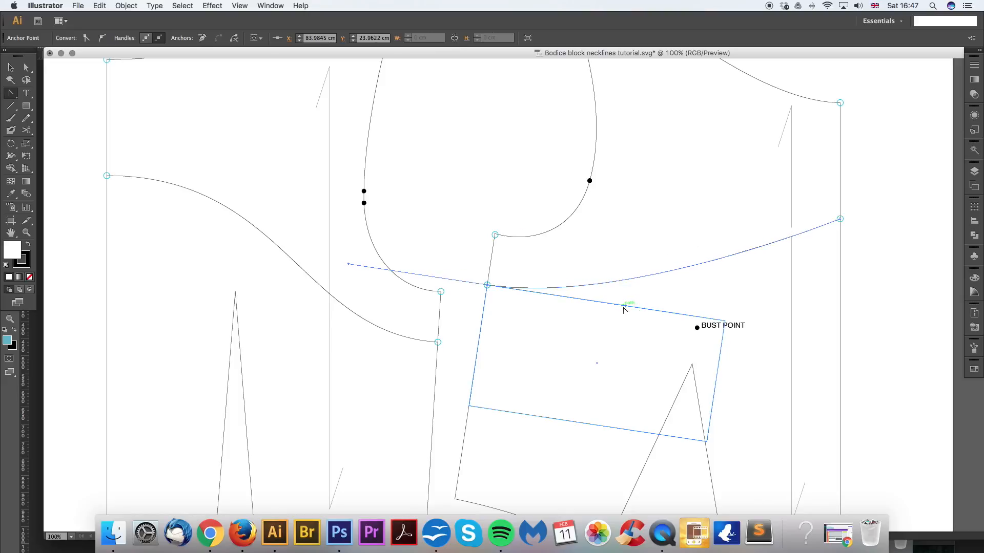
Step: Remove the front neckline's fill and curve its centre front end with a horizontal direction handle
left_click_drag(678, 225, 575, 233)
left_click_drag(767, 280, 726, 284)
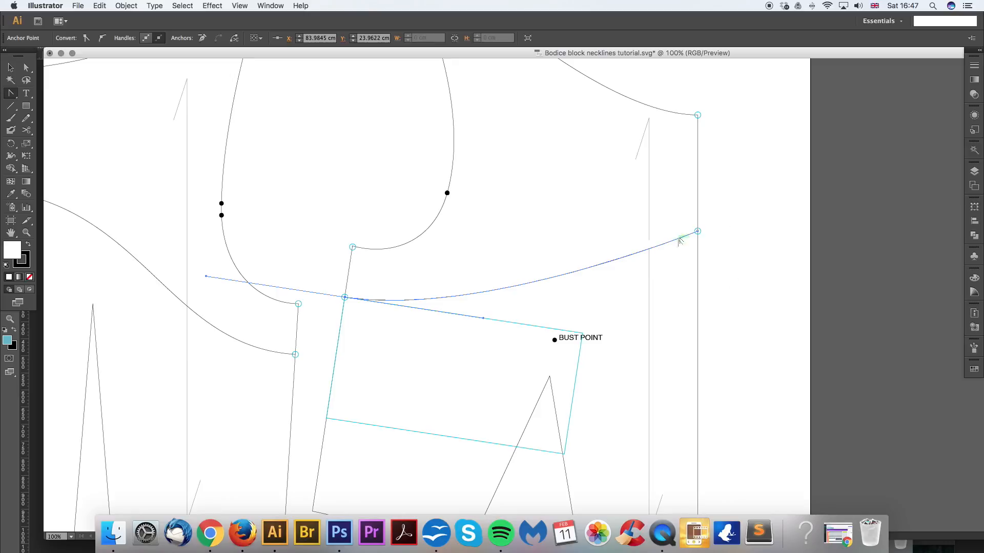
left_click(30, 277)
mouse_move(278, 216)
left_mouse_down()
mouse_move(461, 259)
mouse_move(274, 234)
left_mouse_up()
left_click_drag(693, 250, 864, 283)
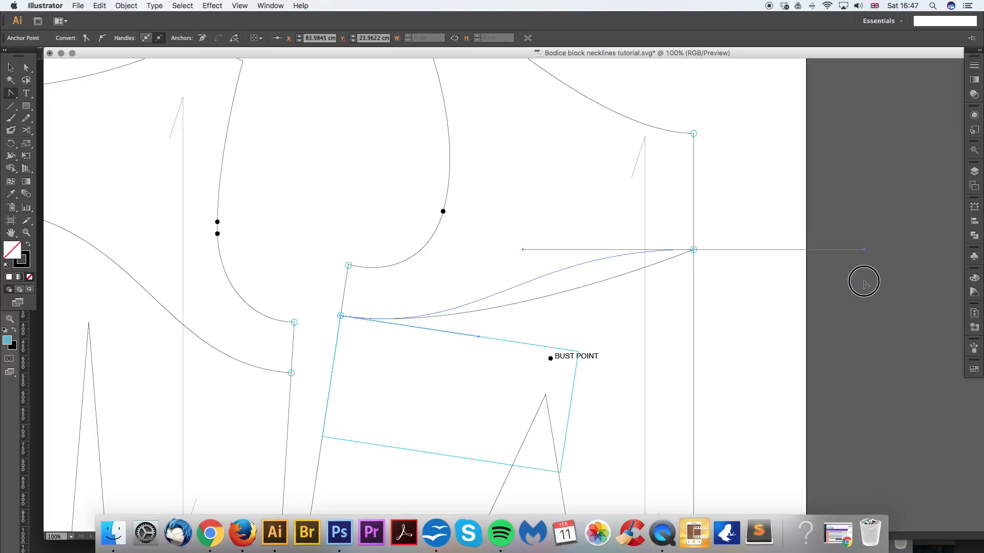
left_click_drag(864, 283, 890, 283)
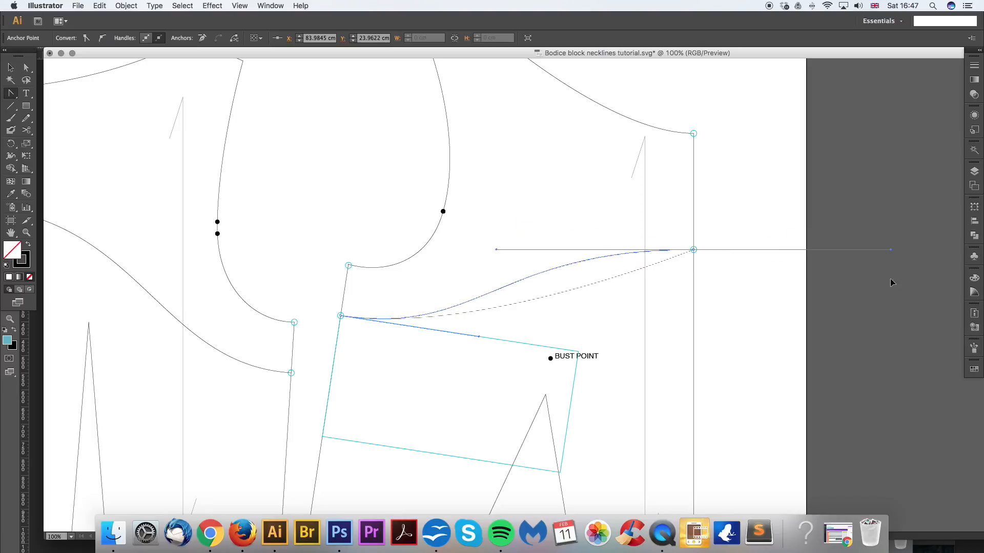
Step: Deselect the front neckline and delete the cyan guide rectangle from the front panel
left_click_drag(628, 312, 660, 293)
key("super+minus")
key("a")
left_click(480, 212)
left_click_drag(477, 213, 541, 234)
left_click(582, 301)
key("Delete")
key("Delete")
left_click(565, 278)
Step: Cut the back panel's outline with the Scissors tool where the new neckline meets the centre back and the side seam
left_click_drag(494, 267, 510, 234)
left_click_drag(401, 373, 458, 359)
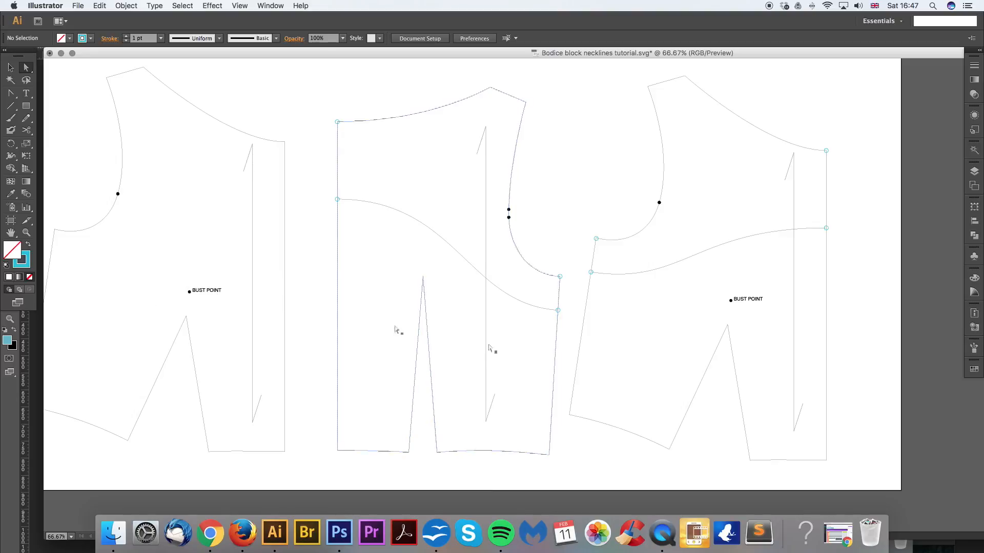
key("super+equal")
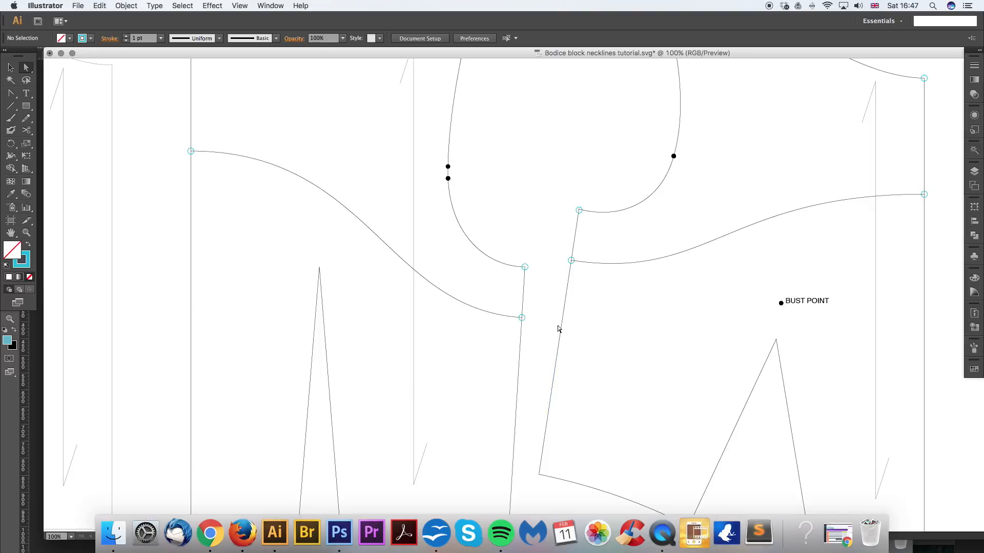
left_click_drag(542, 338, 625, 394)
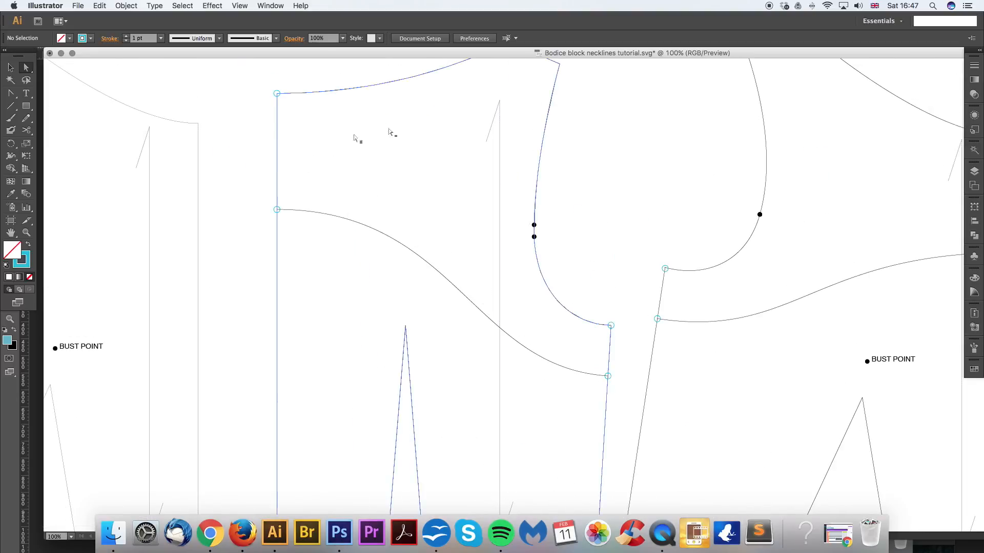
scroll(328, 338, "left", 3)
scroll(328, 338, "down", 1)
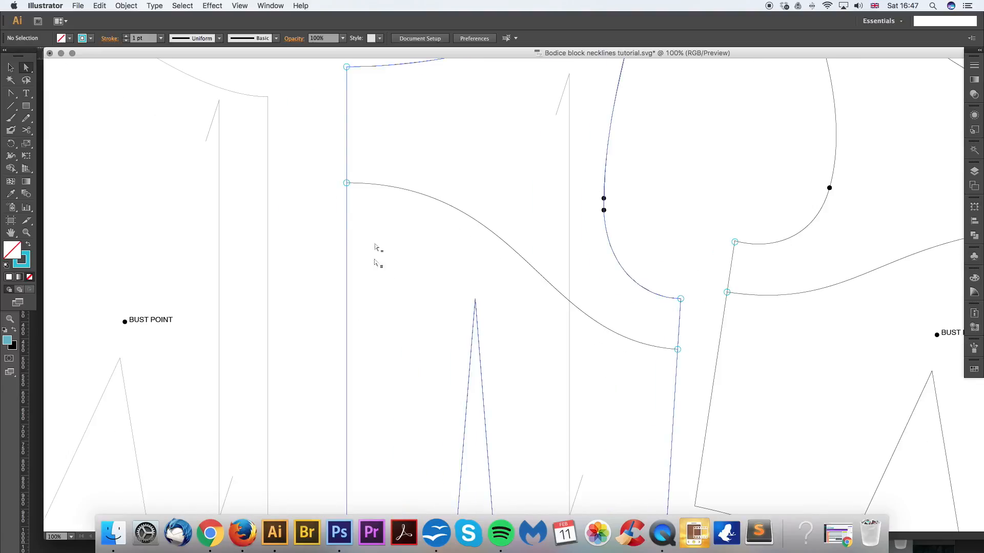
left_click(347, 196)
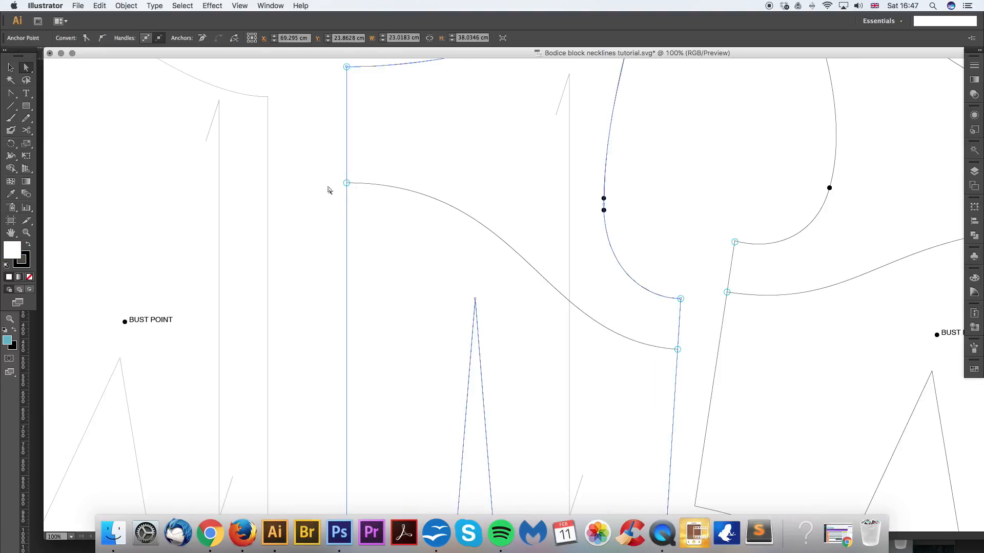
left_click(316, 141)
left_click(27, 68)
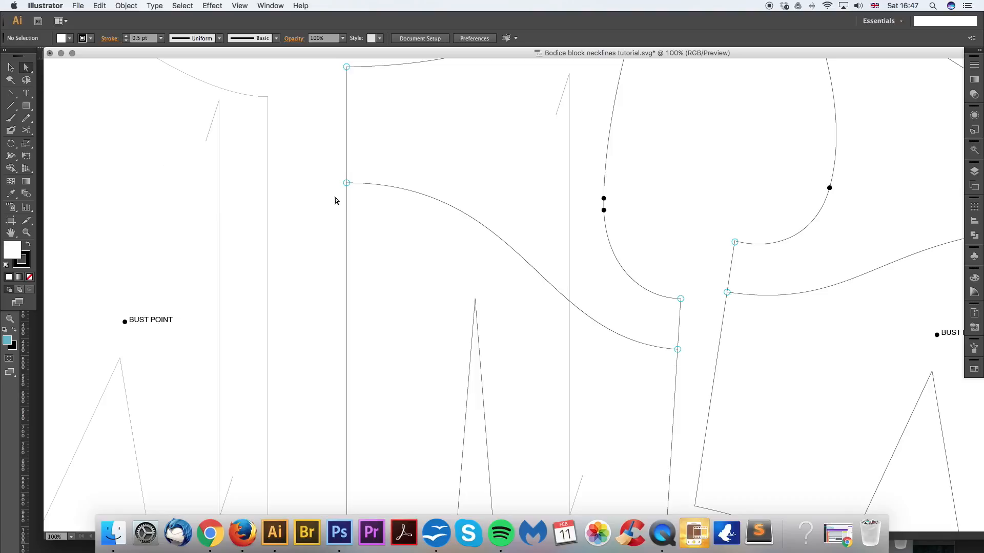
left_click(347, 201)
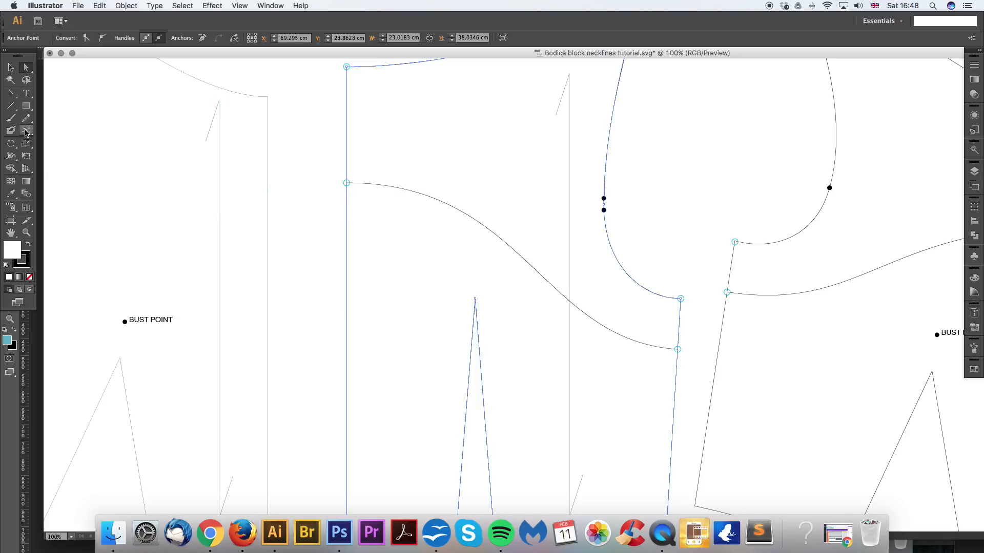
left_click(346, 182)
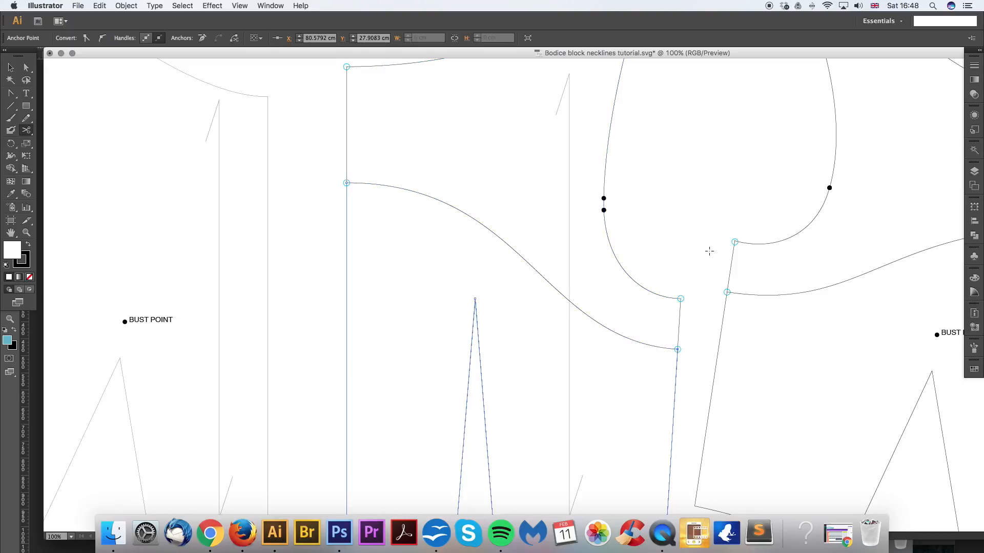
Step: Delete the part of the back panel's outline below the new neckline, including the waist dart
scroll(430, 213, "up", 3)
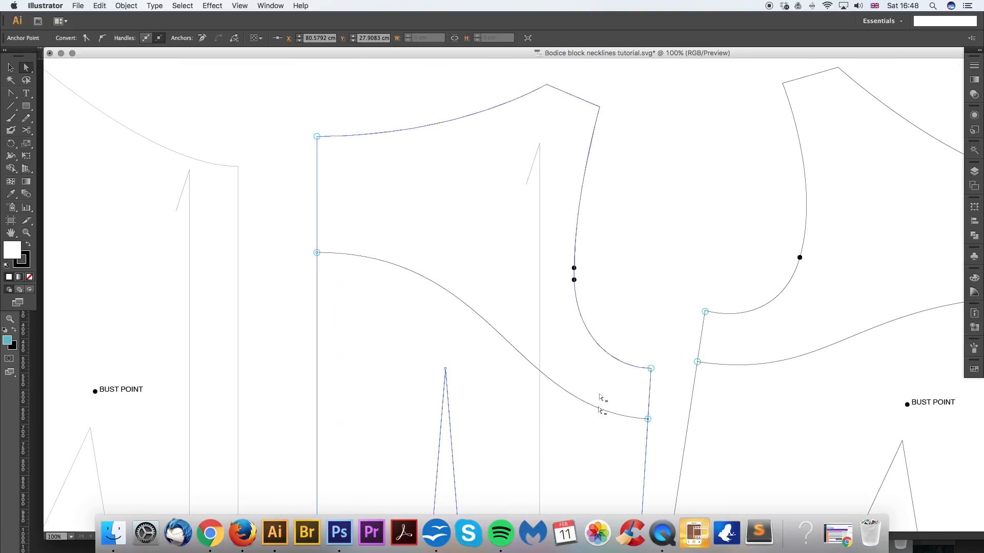
left_click_drag(642, 258, 630, 144)
left_click(648, 200)
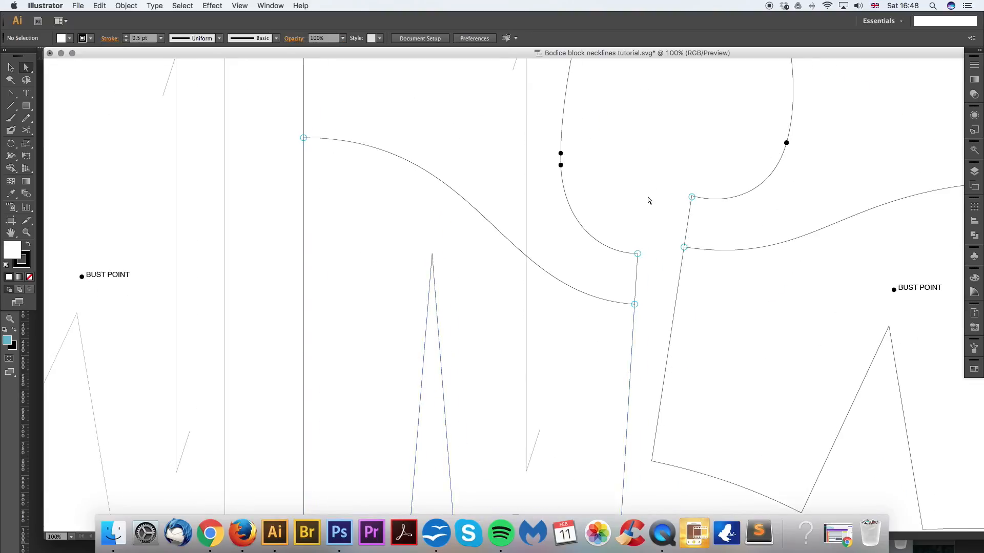
left_click(635, 347)
scroll(617, 391, "down", 4)
scroll(641, 354, "left", 2)
left_click(690, 315)
left_click(681, 317)
key("Delete")
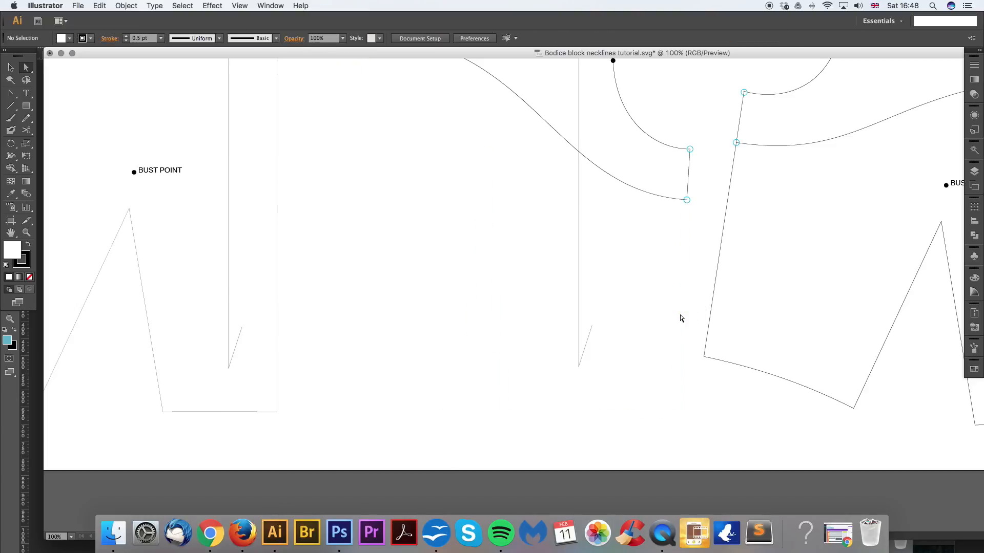
Step: Cut the front panel's outline with the Scissors tool where the new neckline meets the side seam and the centre front
left_click_drag(711, 191, 584, 385)
left_click_drag(584, 237, 548, 213)
key("super+minus")
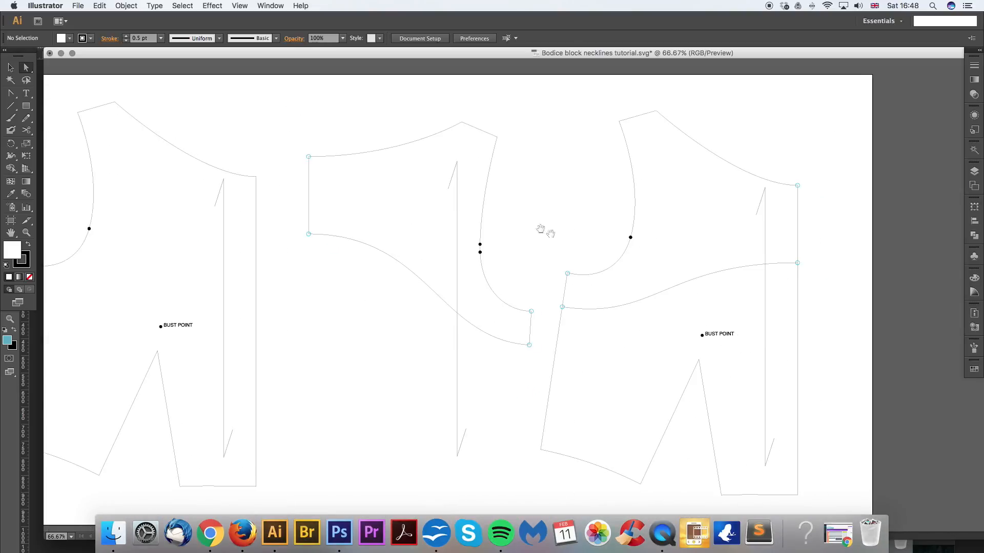
left_click_drag(530, 222, 428, 193)
left_click(673, 238)
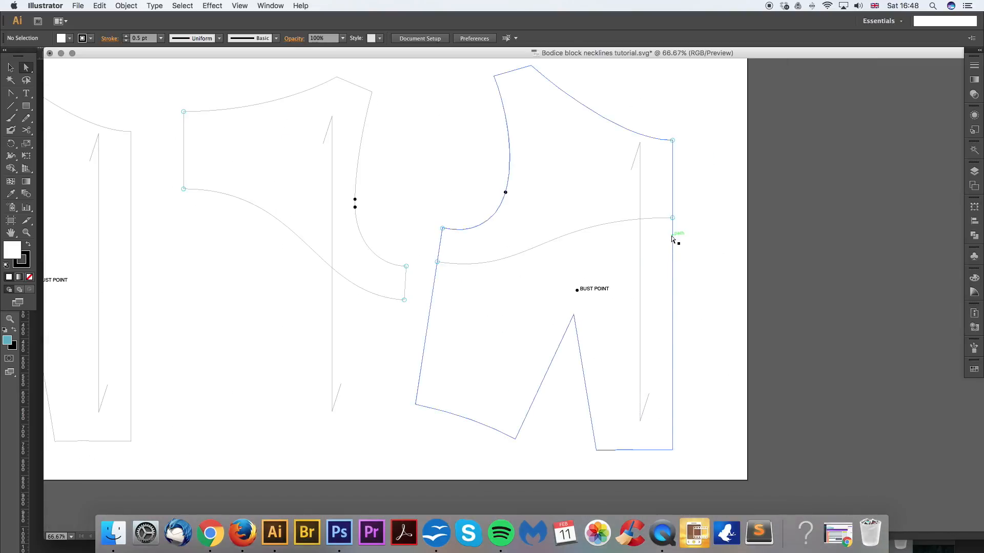
left_click(25, 130)
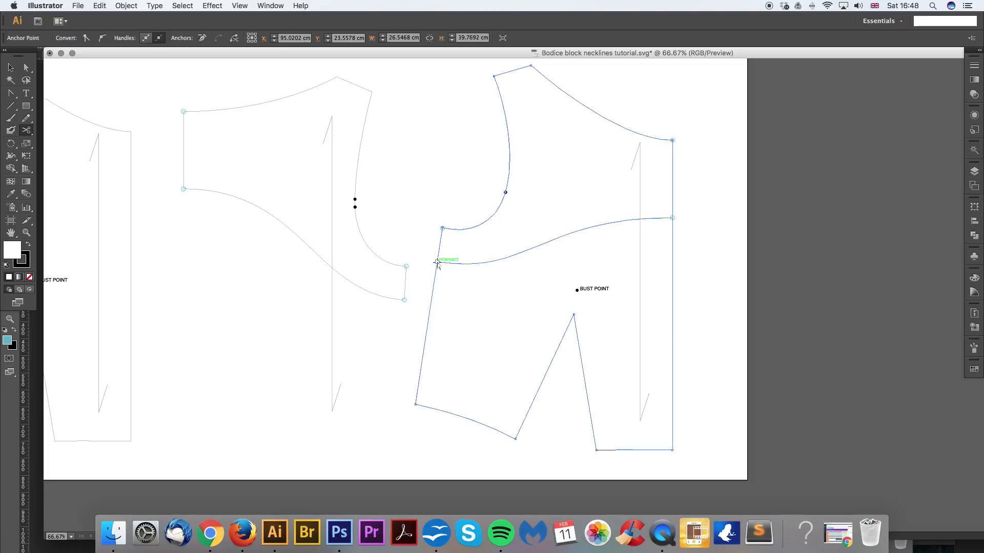
key("super+plus")
key("super+plus")
left_click(196, 220)
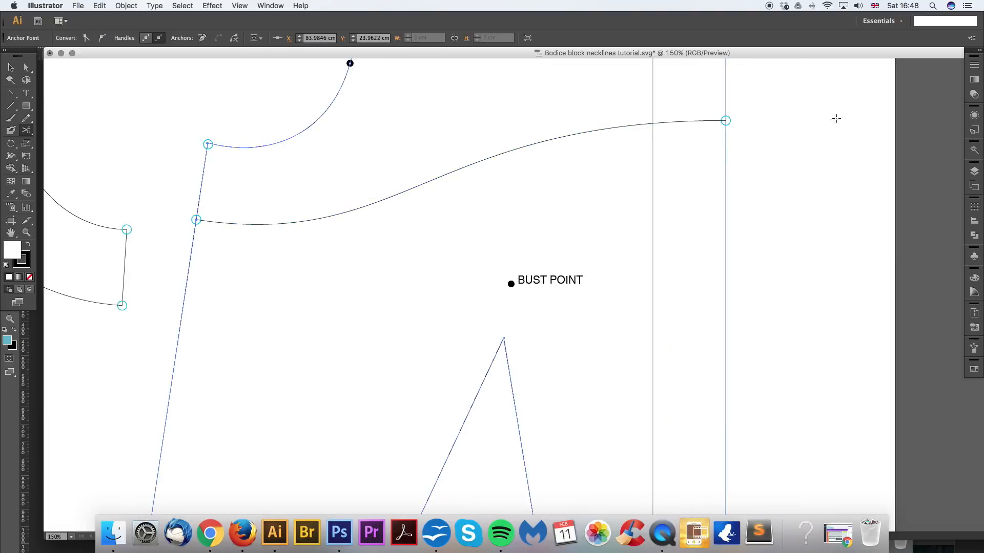
left_click(725, 120)
Step: Delete the part of the front panel's outline below the new neckline, along with the bust point dot and its text
key("a")
key("super+minus")
key("super+minus")
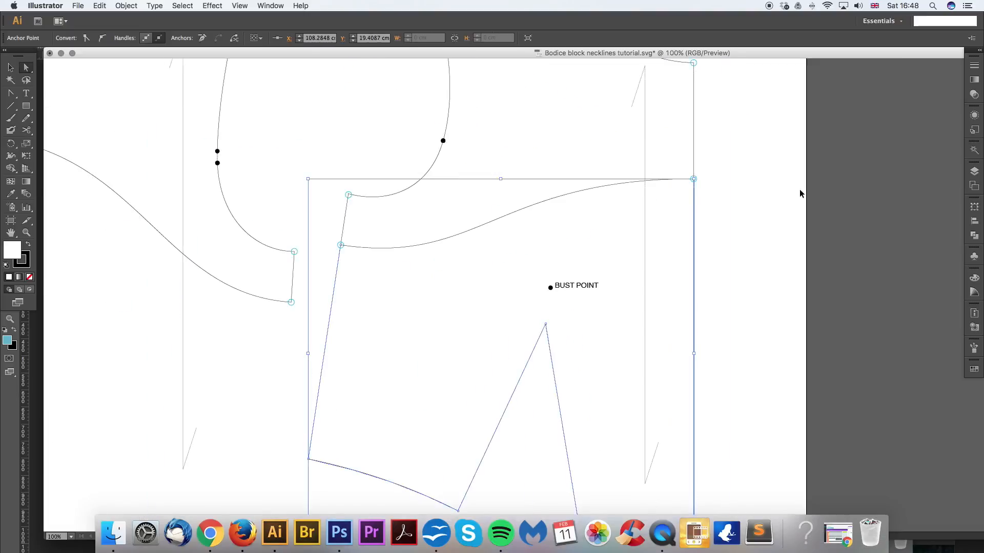
left_click(708, 296)
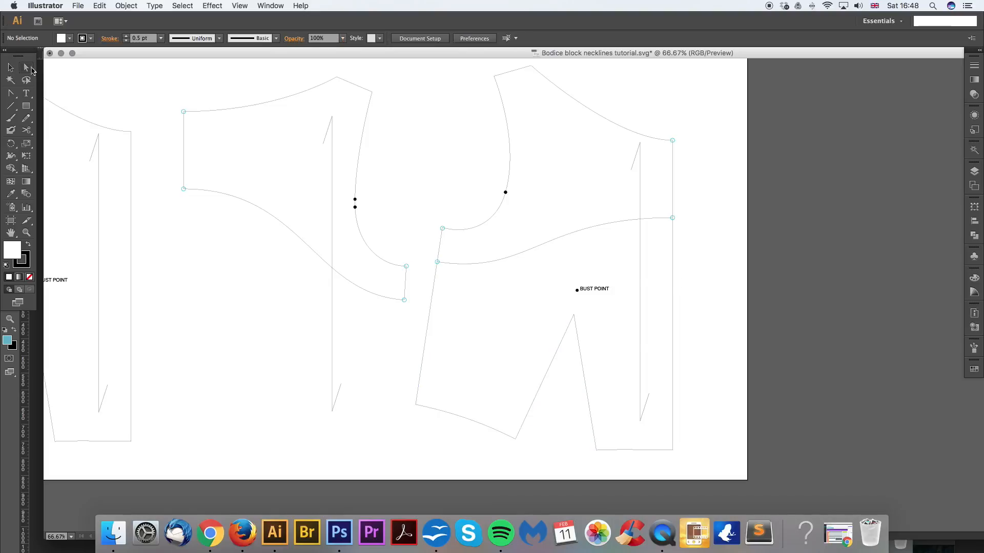
left_click_drag(703, 296, 663, 323)
key("Delete")
left_click_drag(622, 279, 551, 310)
key("Delete")
Step: Delete the cyan circle markers at both ends of the back piece's side seam
scroll(552, 313, "left", 8)
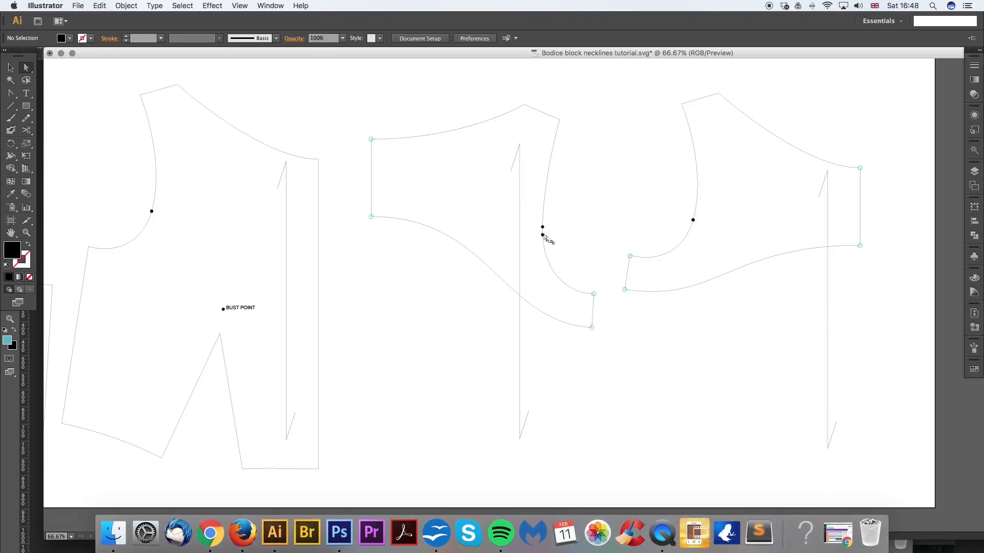
scroll(319, 258, "left", 5)
left_click_drag(319, 258, 354, 256)
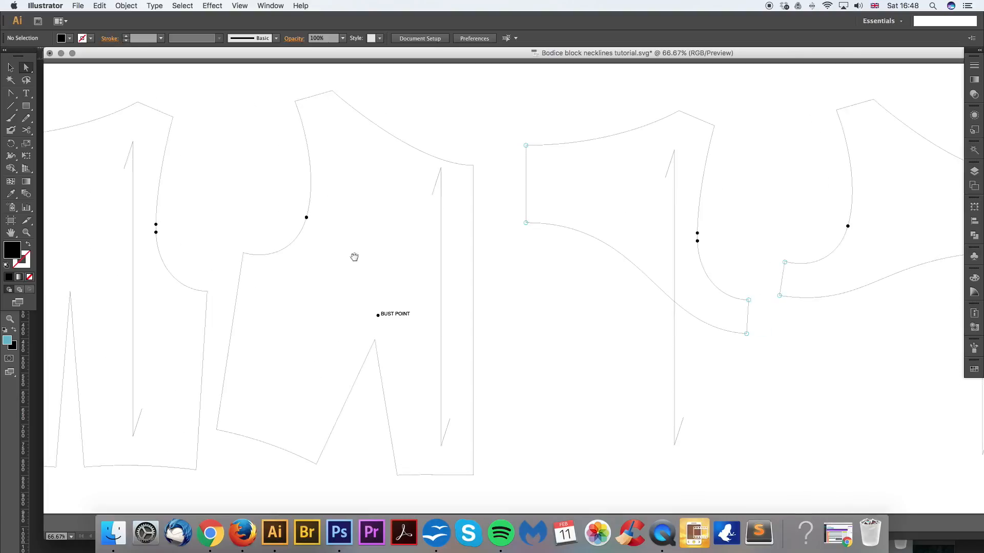
scroll(426, 224, "right", 8)
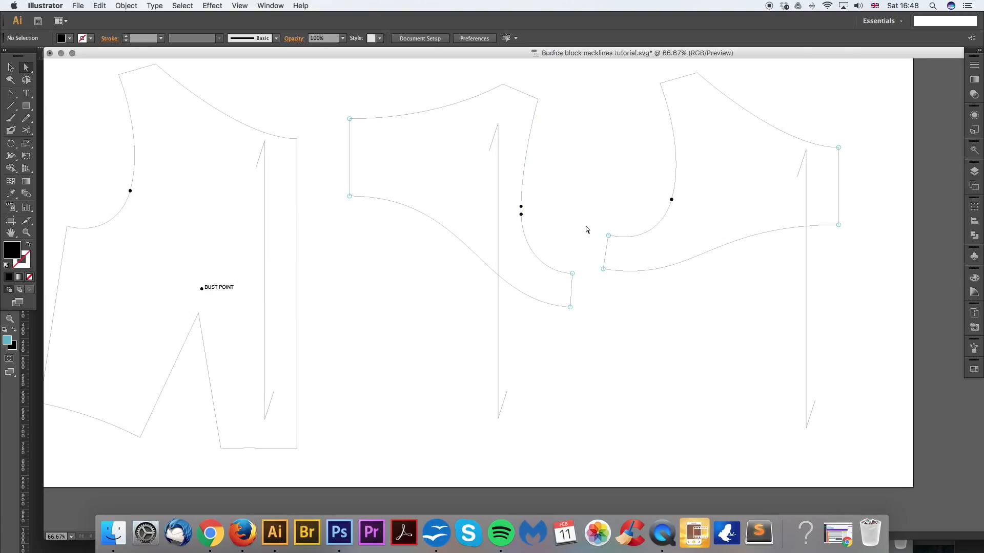
key("super+plus")
left_click_drag(545, 229, 575, 276)
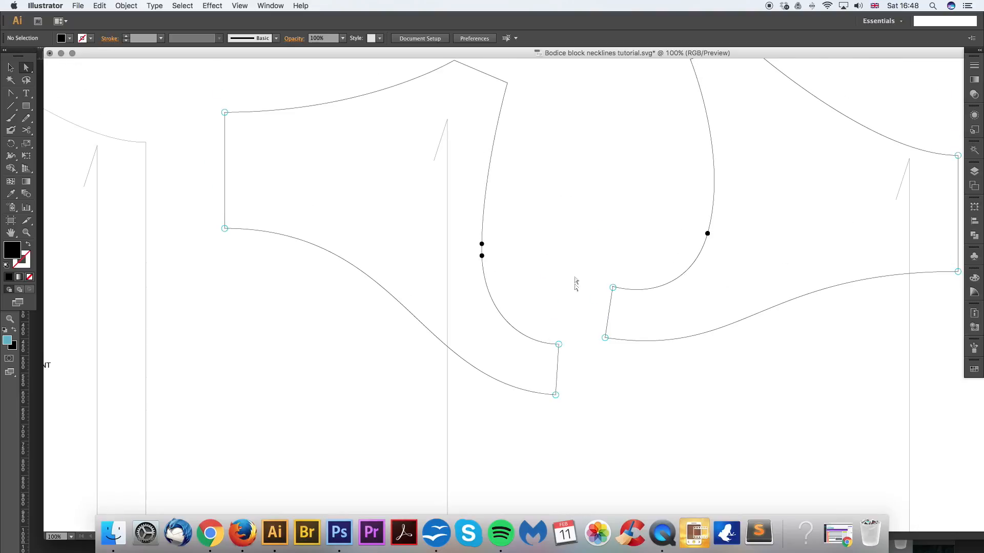
left_click(560, 346)
key("Delete")
key("Delete")
left_click(559, 394)
key("Delete")
key("Delete")
Step: Delete the cyan circle markers at both ends of the front piece's side seam
left_click(605, 338)
key("Delete")
key("Delete")
left_click(612, 289)
key("Delete")
key("Delete")
key("super+z")
key("super+z")
left_click(597, 253)
left_click(614, 287)
key("Delete")
key("Delete")
Step: Delete the remaining cyan circle markers on the centre back and centre front lines
left_click(224, 229)
key("Delete")
key("Delete")
left_click(225, 112)
key("Delete")
key("Delete")
scroll(425, 170, "right", 10)
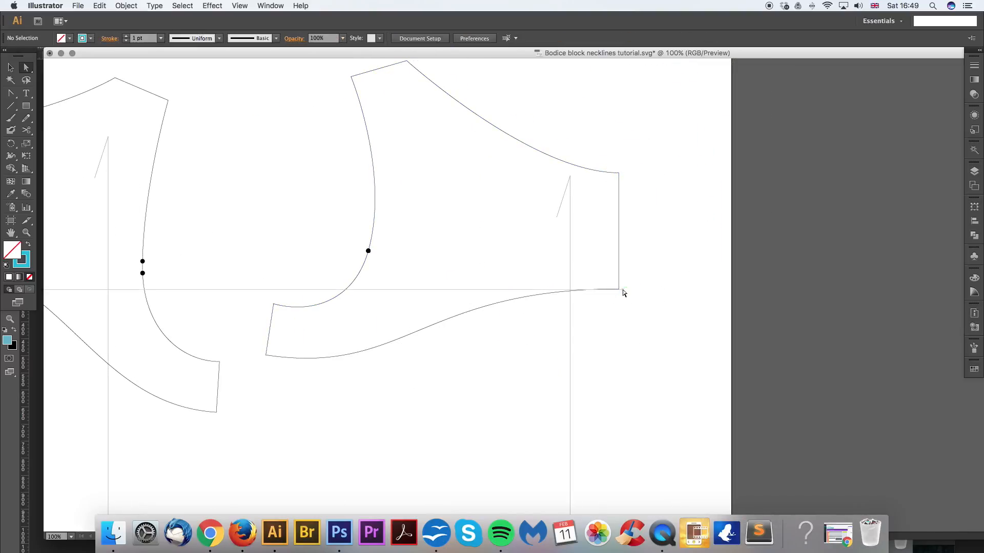
left_click_drag(589, 375, 606, 329)
Step: Join the front neckline curve to the front piece's outline at the side seam and the centre front
key("super+minus")
left_click_drag(479, 339, 552, 340)
left_click(564, 302)
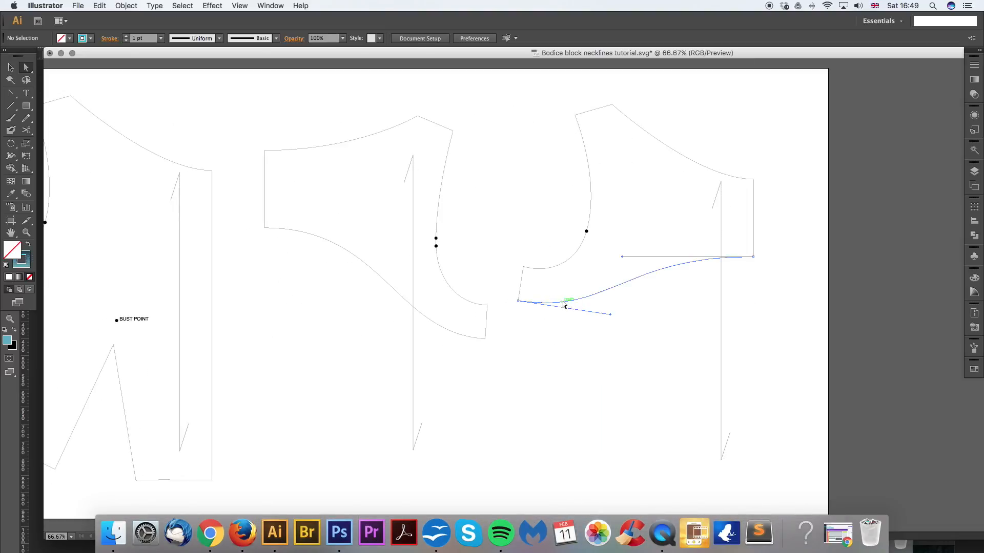
left_click(485, 326)
left_click(652, 327)
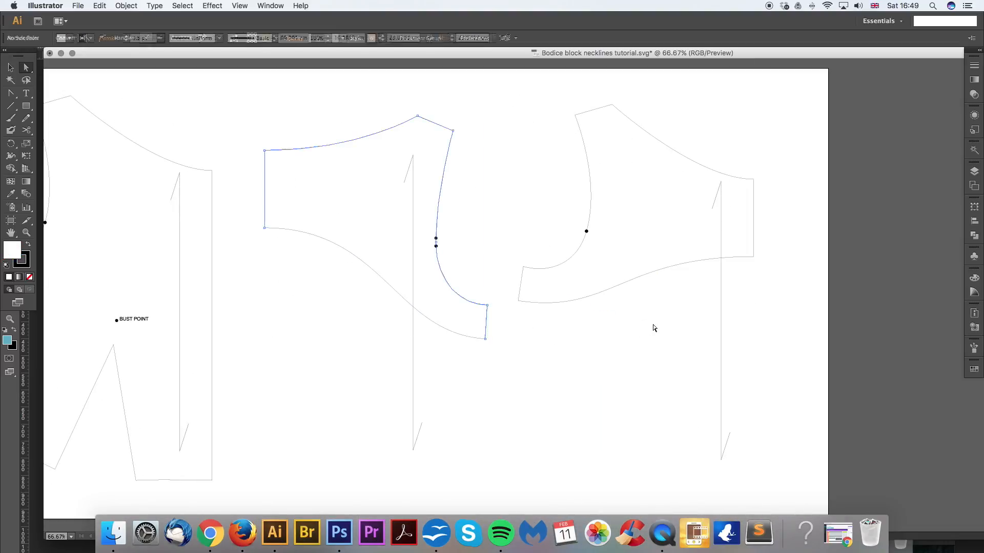
key("super+1")
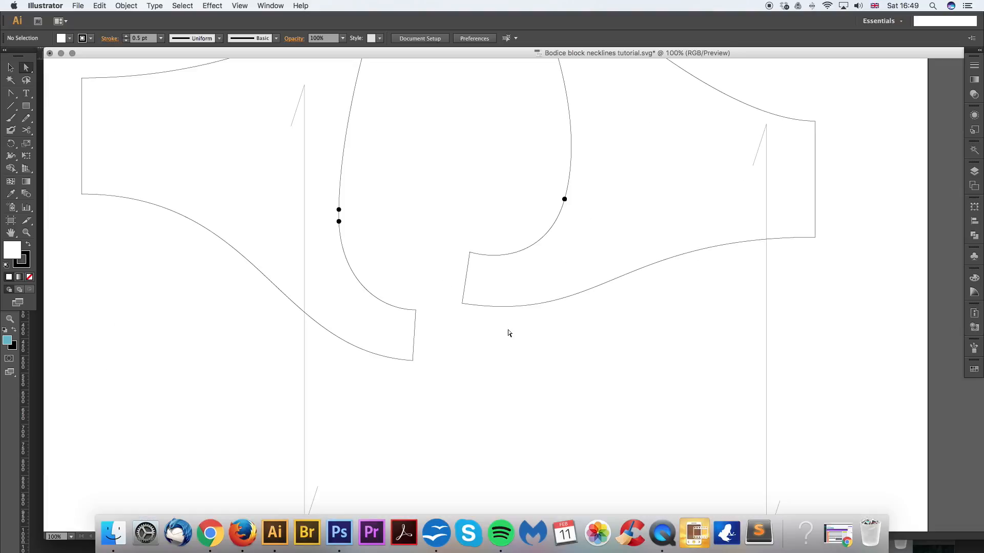
left_click(463, 303)
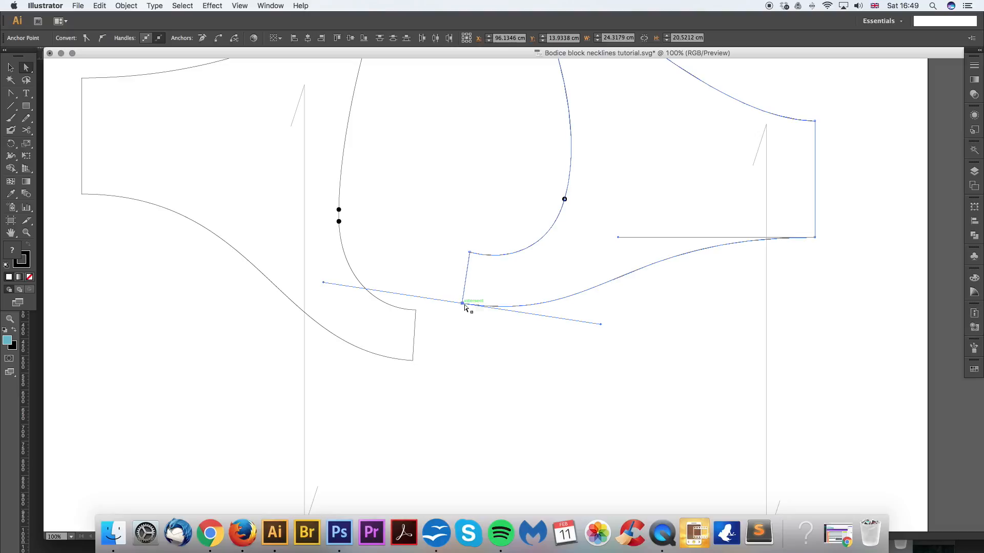
right_click(464, 306)
left_click(489, 355)
left_click(806, 254)
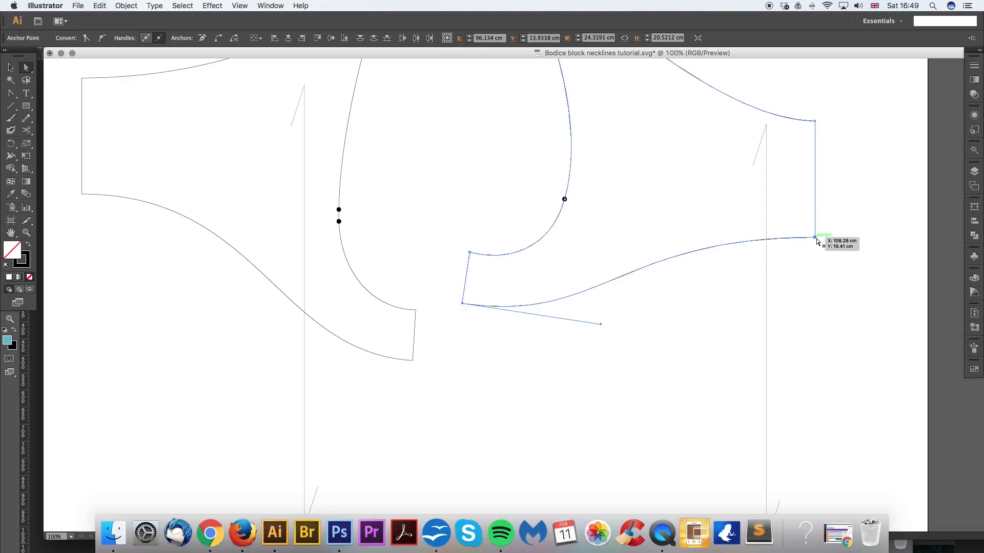
right_click(817, 242)
left_click(826, 308)
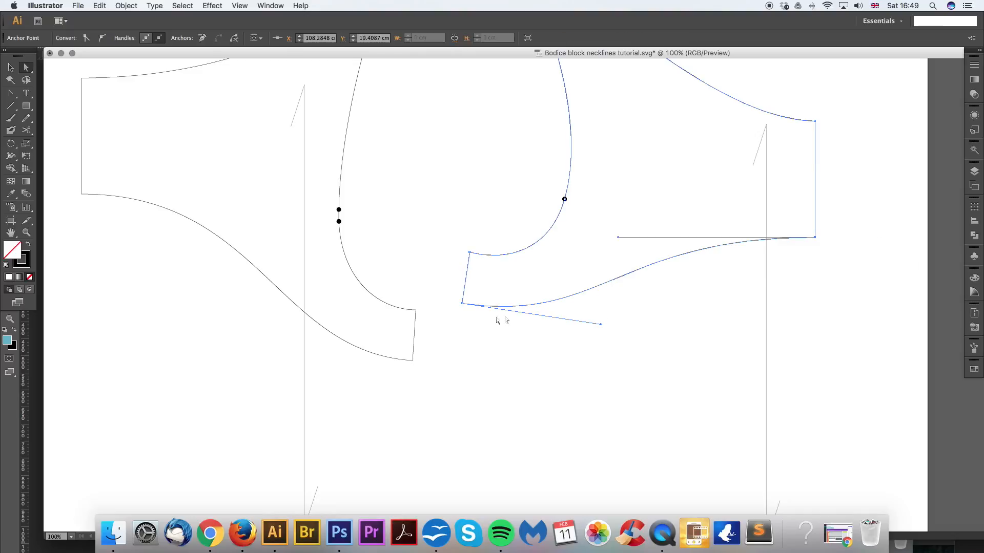
Step: Join the back neckline curve to the back piece's outline at the side seam and the centre back
scroll(506, 321, "left", 5)
scroll(506, 321, "down", 2)
left_click_drag(497, 331, 469, 365)
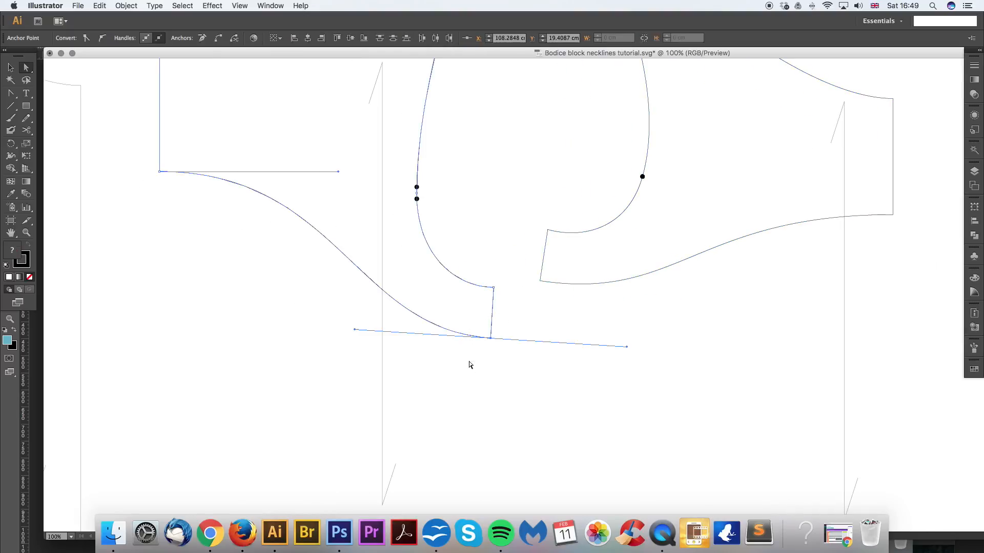
left_click_drag(515, 319, 468, 368)
right_click(491, 340)
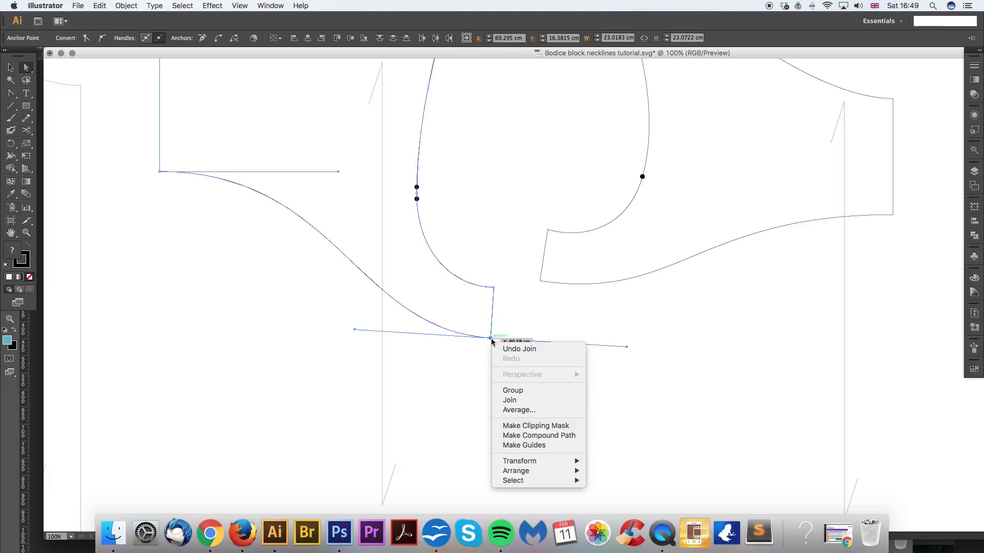
left_click(520, 400)
left_click_drag(254, 314, 401, 382)
left_click_drag(278, 218, 338, 277)
right_click(310, 242)
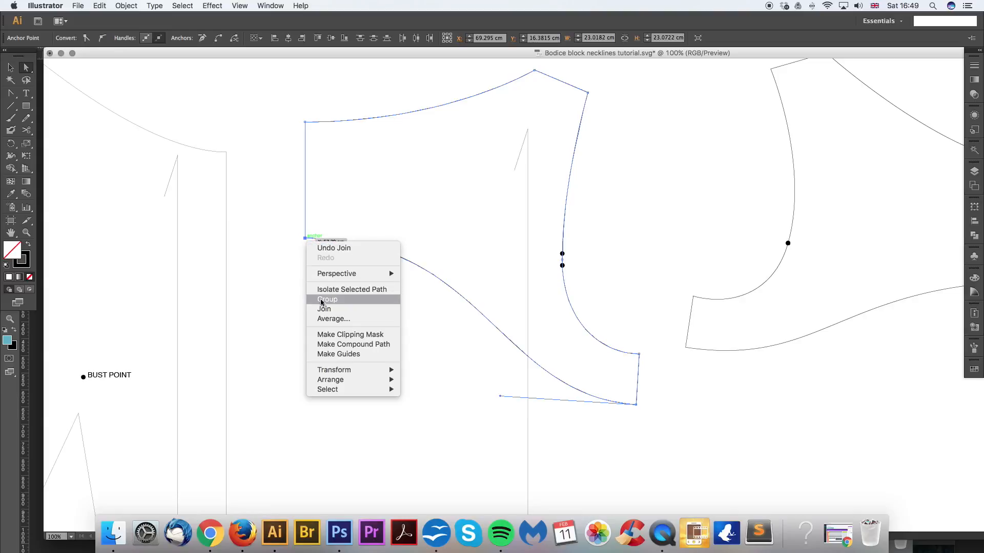
left_click(318, 308)
left_click(683, 244)
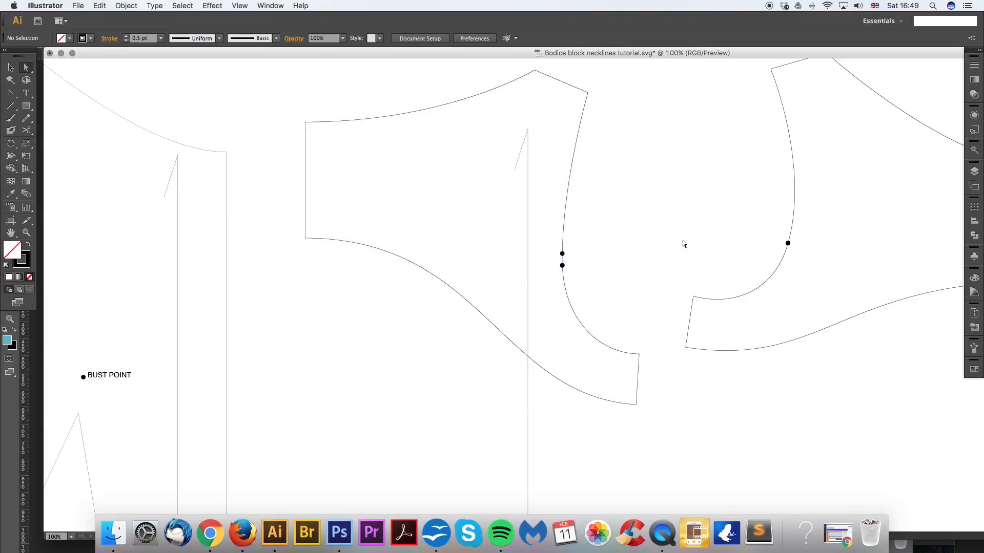
key("super+minus")
left_click(709, 332)
left_click(635, 335)
left_click_drag(642, 260, 514, 247)
left_click(565, 285)
left_click(508, 333)
left_click(578, 361)
mouse_move(585, 364)
left_mouse_down()
mouse_move(602, 360)
mouse_move(579, 380)
left_mouse_up()
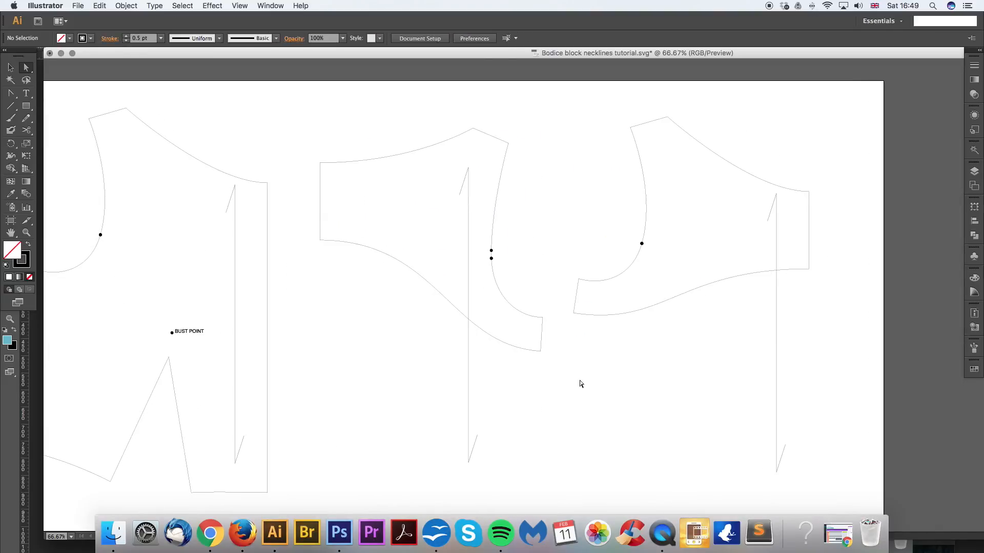
mouse_move(579, 380)
left_mouse_down()
mouse_move(659, 377)
mouse_move(596, 375)
left_mouse_up()
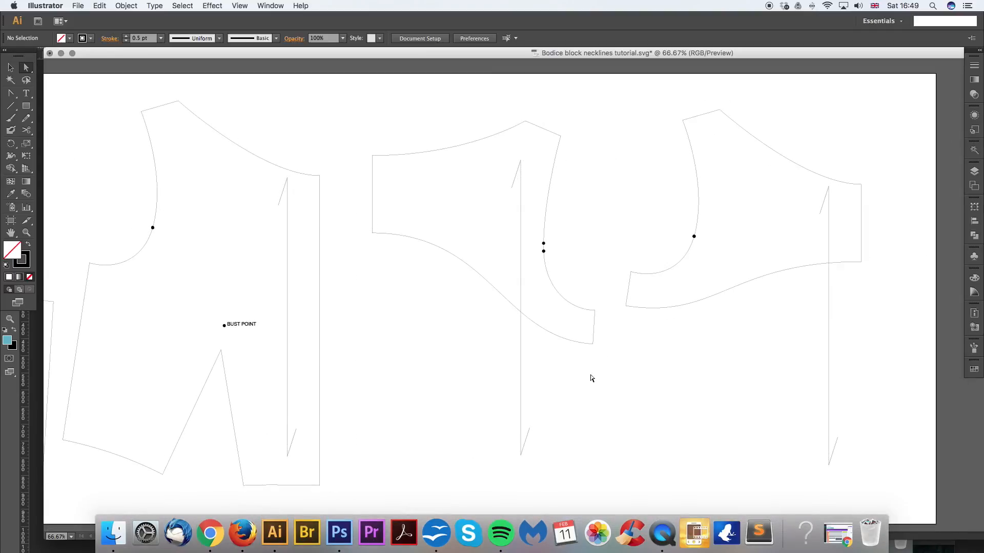
Step: Shorten the back piece's grainline by raising its lower arrow end to just inside the curved lower edge
left_click(519, 454)
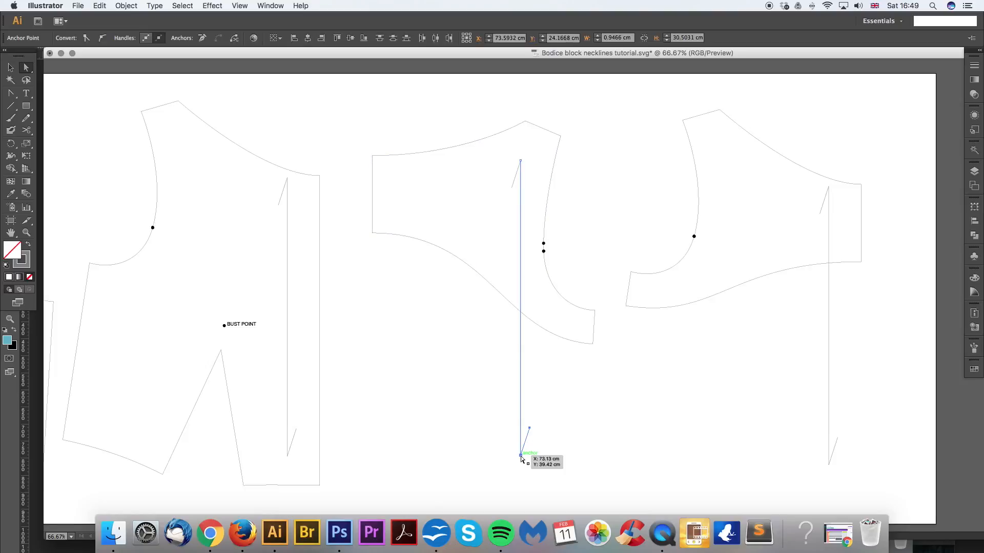
left_click(596, 405)
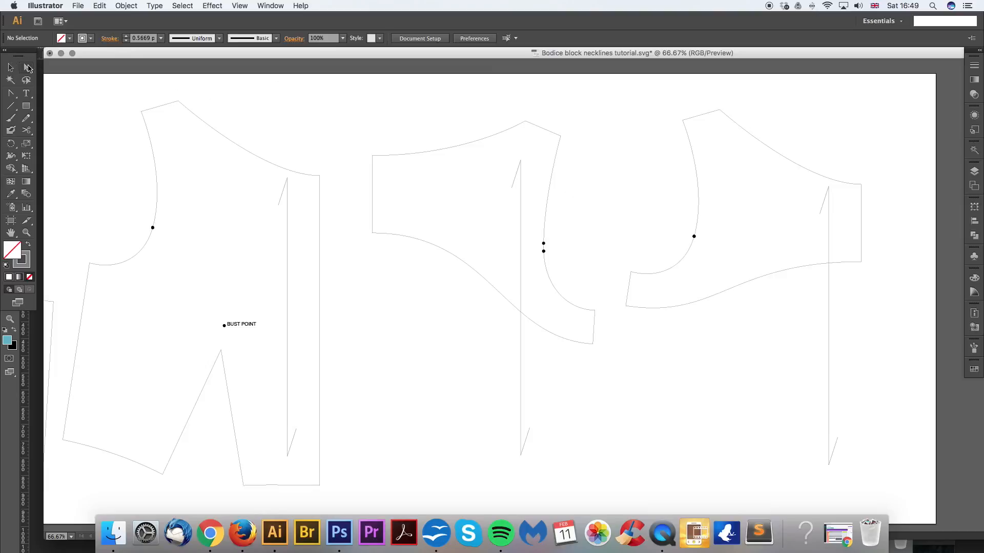
left_click_drag(493, 417, 546, 455)
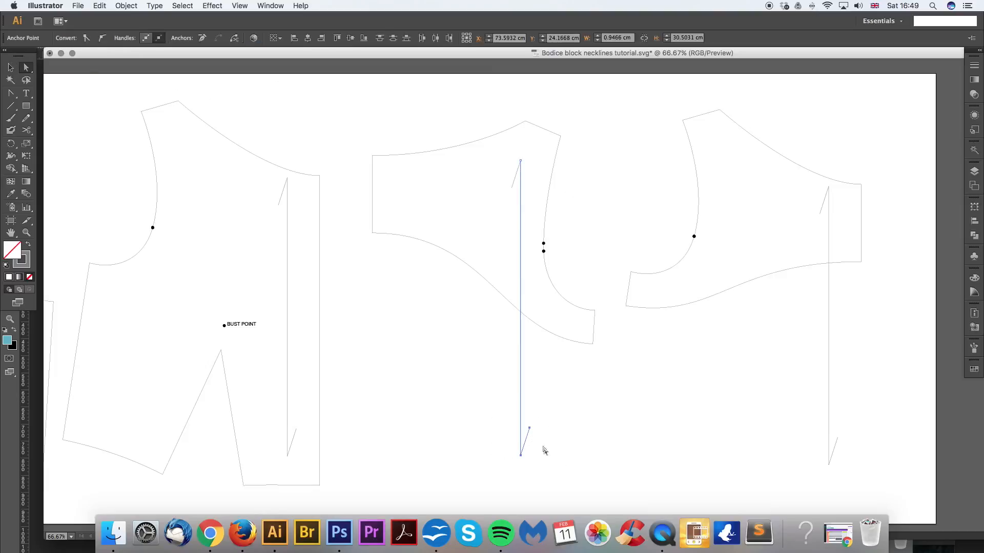
left_click_drag(522, 456, 531, 284)
left_click(584, 250)
Step: Shorten the front piece's grainline so its lower arrow ends just above the curved lower edge
left_click_drag(575, 316, 450, 323)
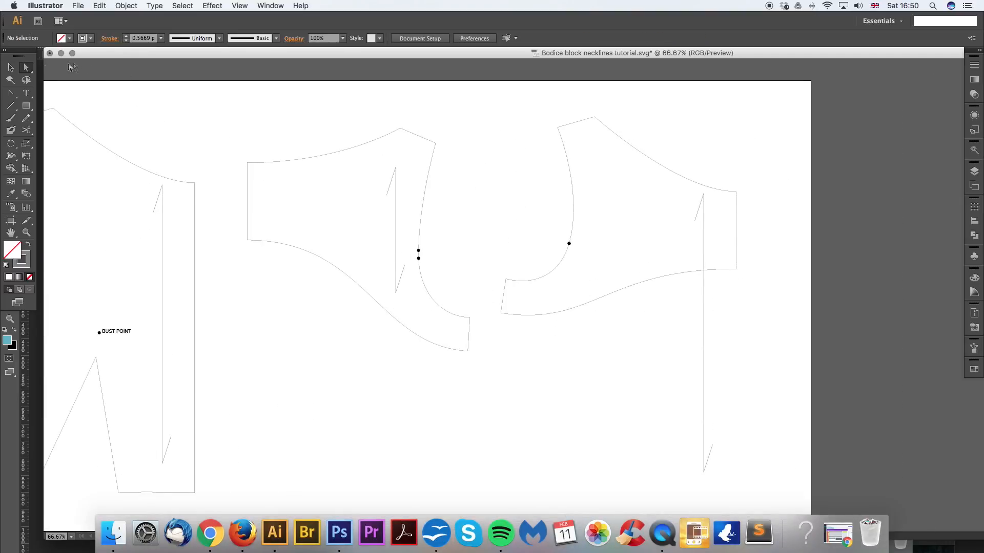
left_click_drag(664, 427, 704, 263)
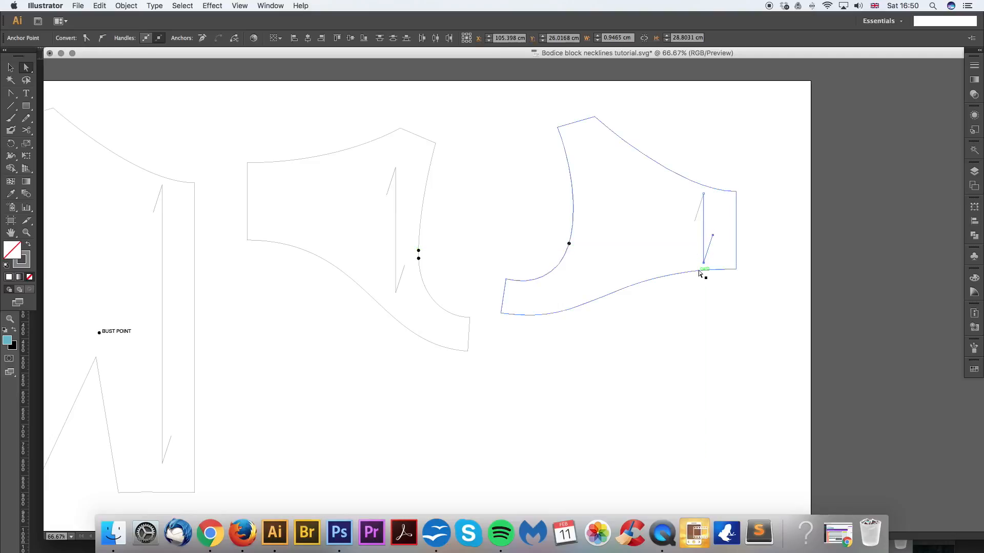
left_click_drag(681, 189, 716, 268)
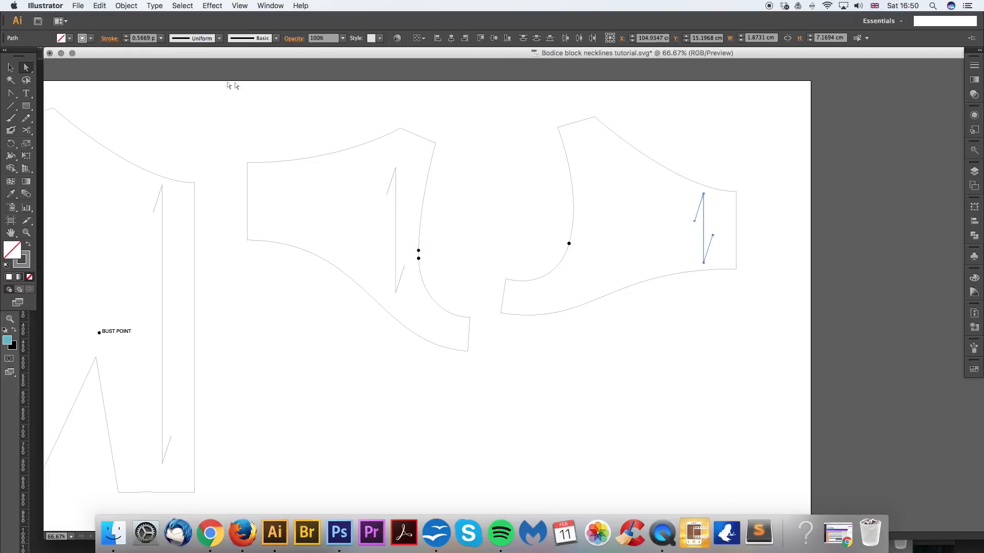
Step: Move the front piece's grainline beside the armhole below the shoulder and extend its lower end to just above the curved edge
left_click_drag(665, 211, 583, 211)
left_click_drag(614, 166, 590, 291)
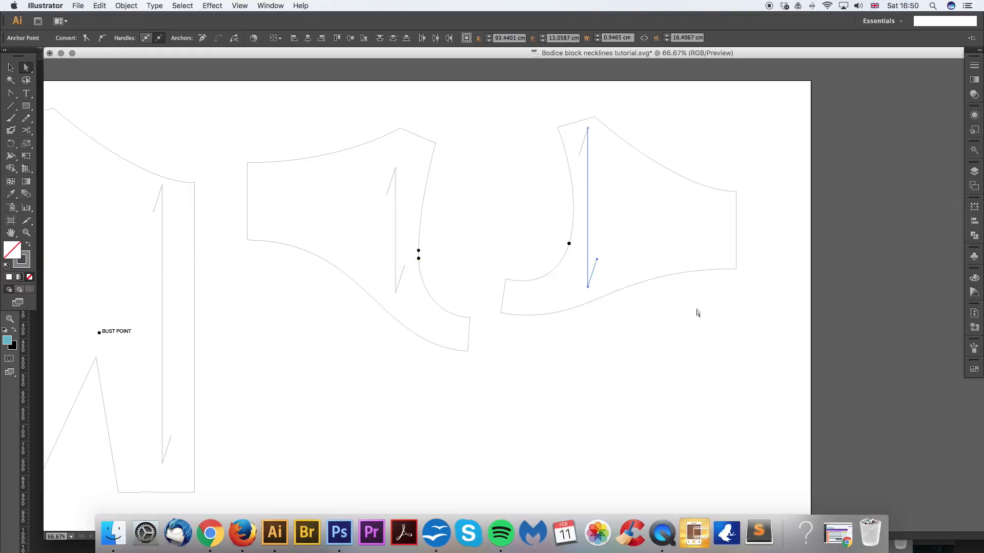
left_click(635, 334)
left_click_drag(635, 334, 670, 338)
Step: Raise the top of the back piece's grainline and narrow the arrowheads on both the back and front grainlines
mouse_move(441, 170)
left_mouse_down()
mouse_move(420, 207)
mouse_move(431, 149)
mouse_move(427, 179)
left_mouse_up()
left_click(552, 185)
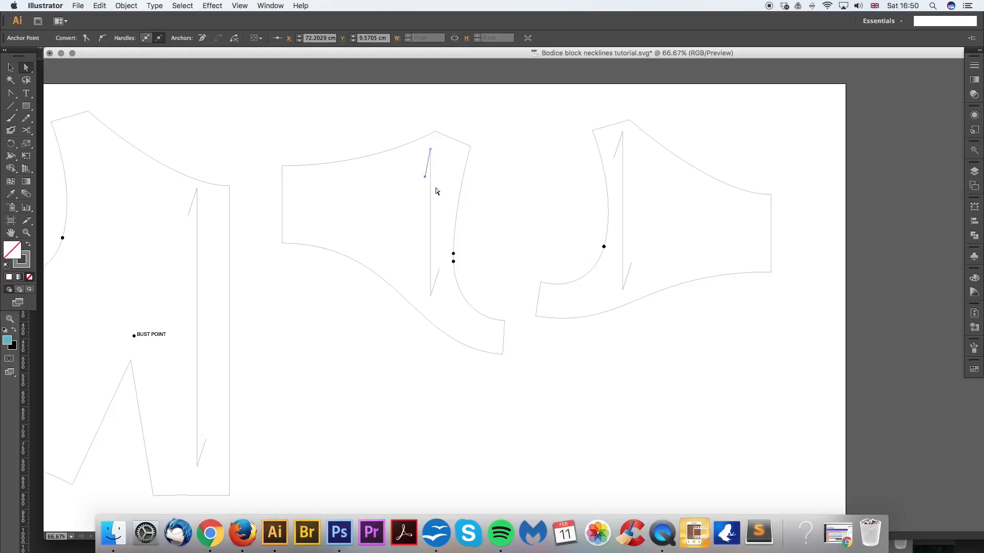
left_click(439, 268)
left_click(428, 177)
left_click_drag(631, 264, 628, 262)
left_click(615, 159)
left_click(662, 210)
Step: Place the Slash Neck Front Panel label on the full front panel and the Slash Neck Back Panel label on the full back panel
left_click_drag(416, 348, 479, 348)
left_click(432, 362)
key("v")
left_click_drag(380, 343, 766, 333)
left_click_drag(321, 312, 569, 305)
left_click_drag(281, 106, 406, 191)
scroll(359, 205, "right", 3)
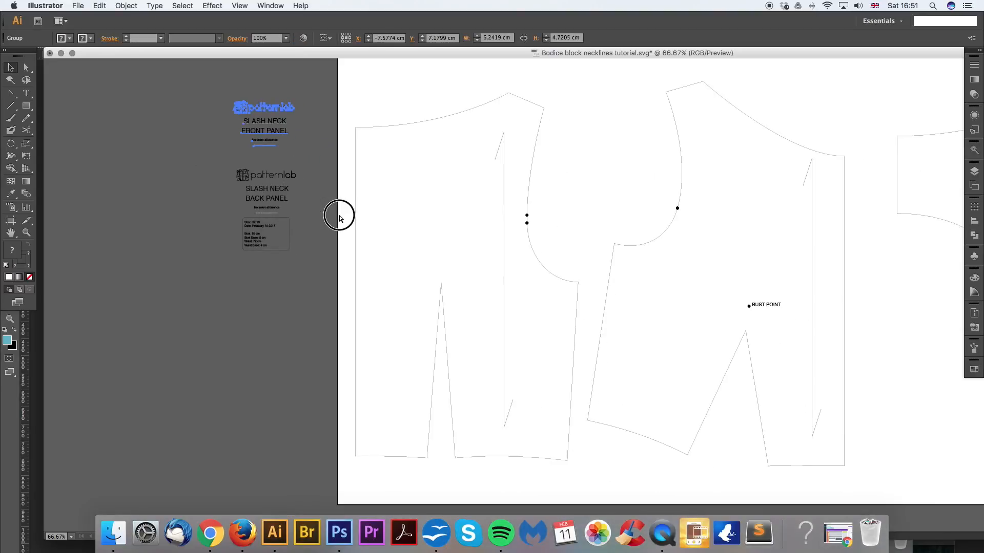
left_click_drag(276, 109, 762, 213)
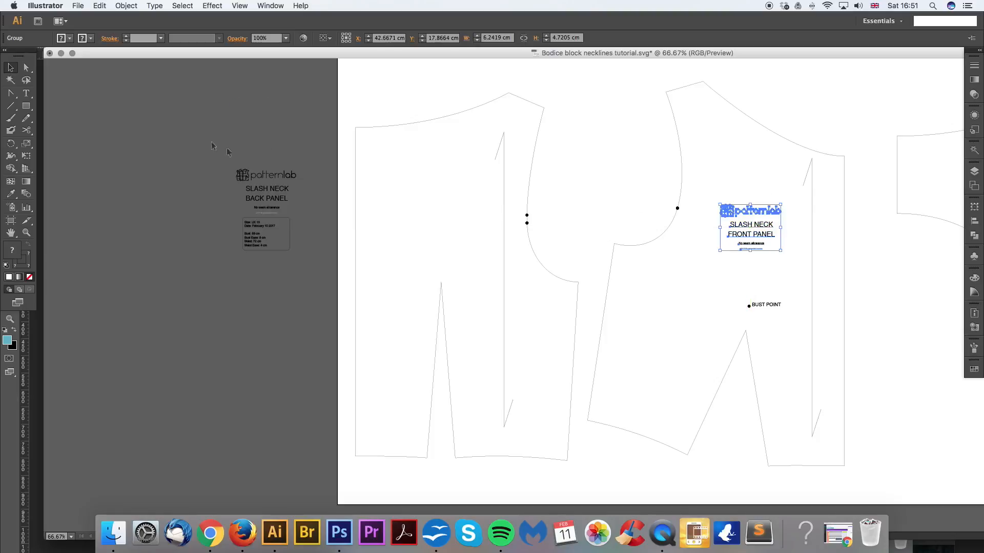
left_click_drag(276, 192, 453, 200)
key("a")
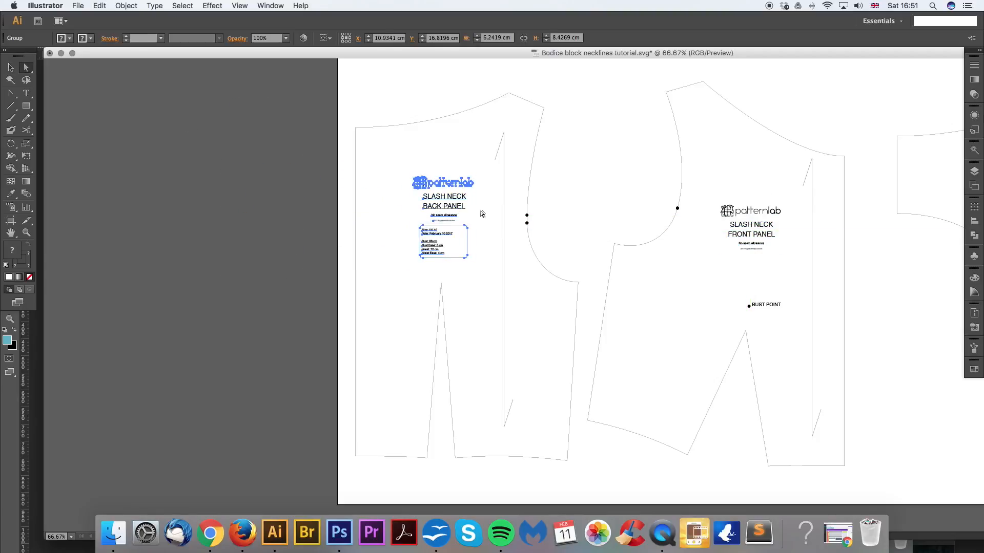
left_click_drag(869, 277, 722, 256)
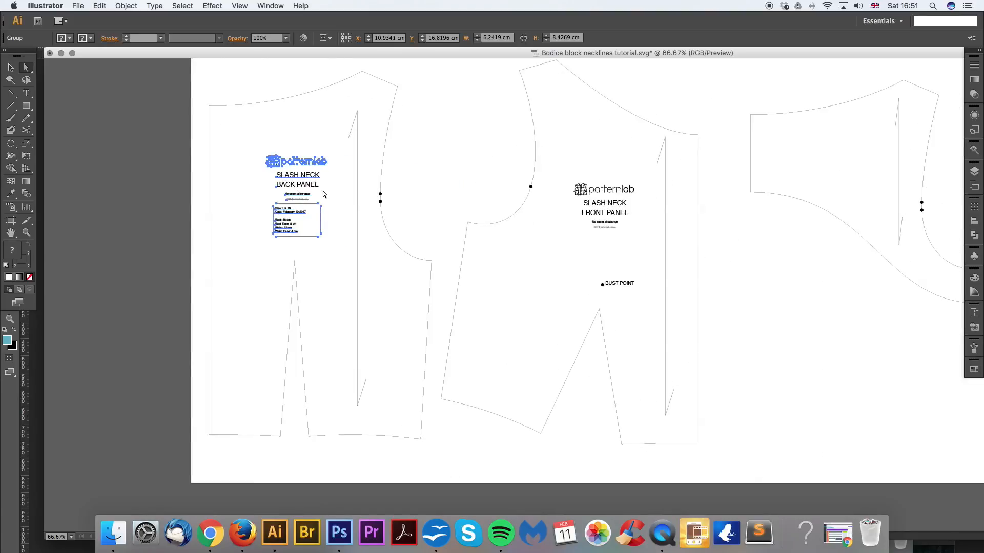
Step: Copy the Slash Neck Back Panel label with its size details box and place the copy on the short back piece
left_click(275, 139)
left_click(13, 67)
left_click_drag(259, 140, 342, 249)
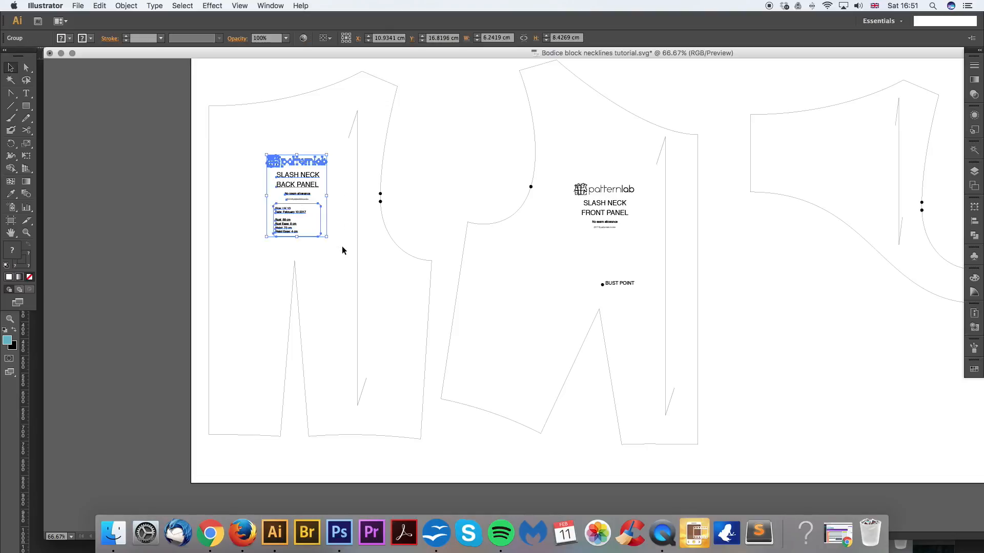
left_click(101, 6)
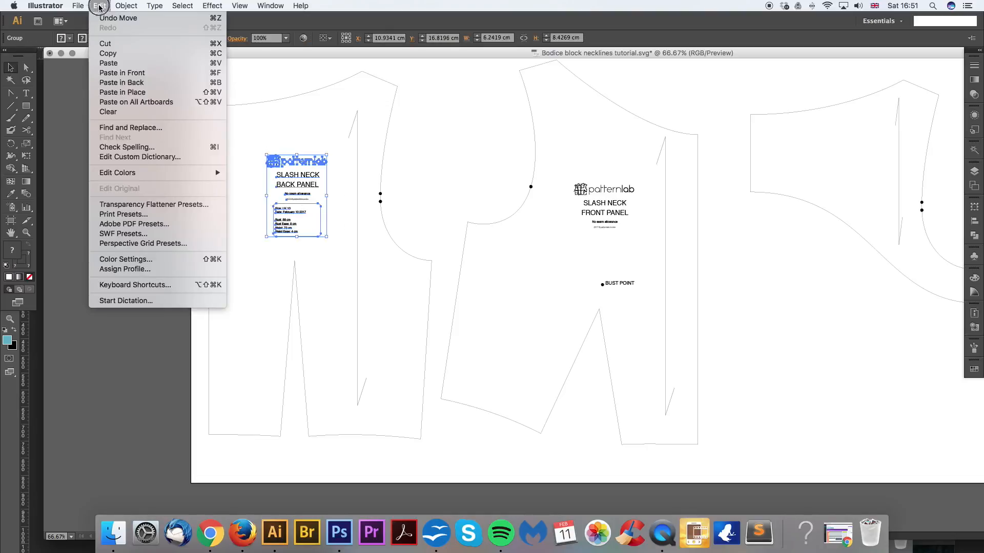
left_click(108, 62)
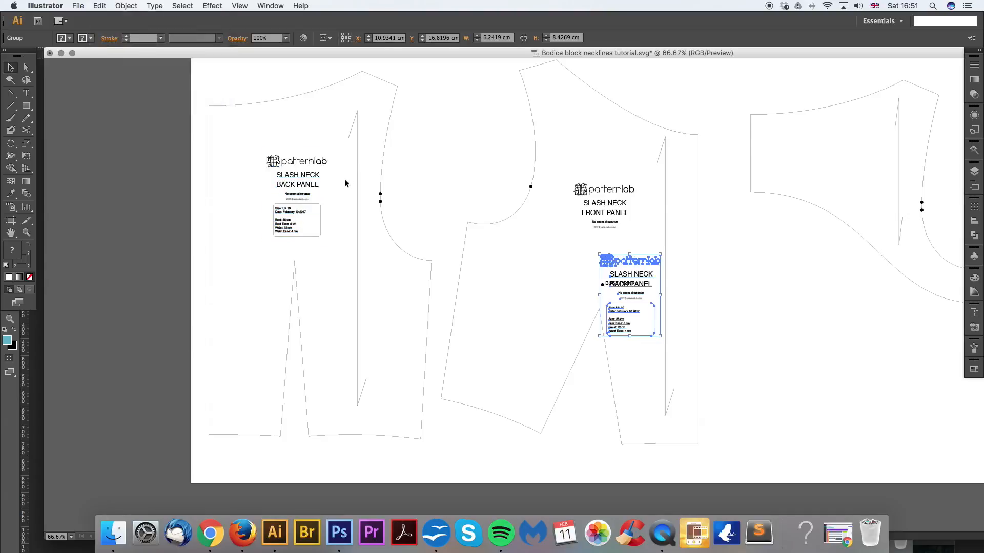
left_click_drag(620, 259, 859, 129)
scroll(771, 235, "right", 10)
left_click(645, 210)
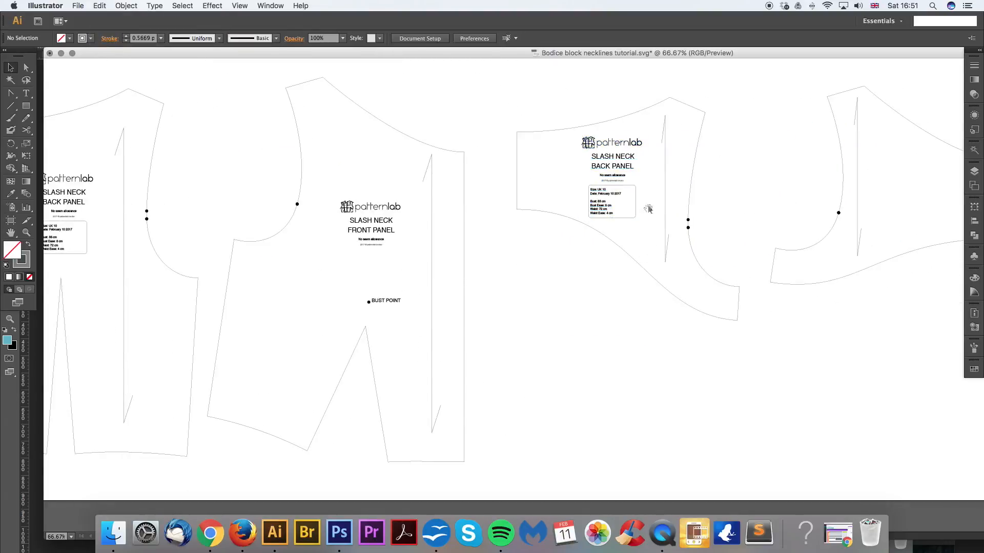
Step: Delete the size details box from the label on the short back piece
left_click(661, 213)
left_click(723, 200)
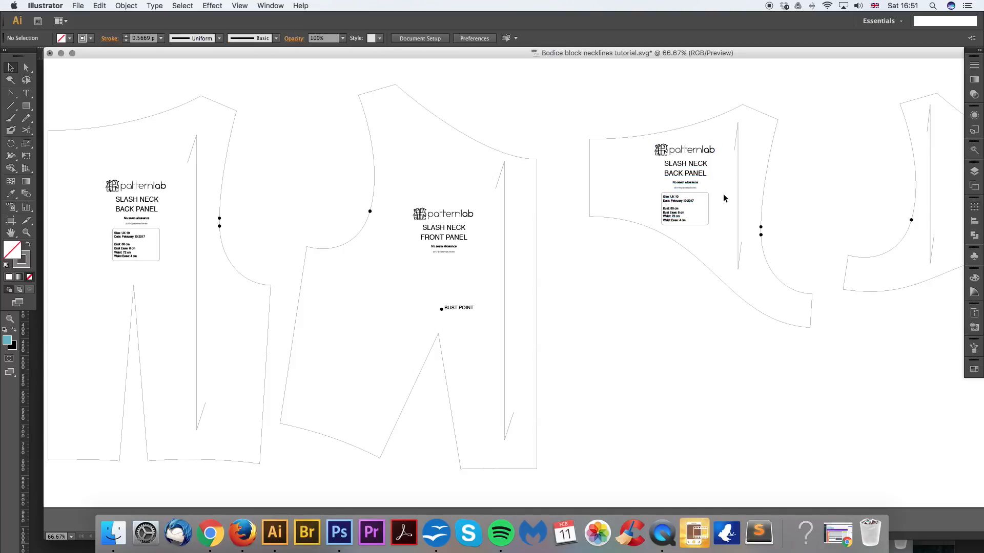
left_click_drag(721, 194, 659, 231)
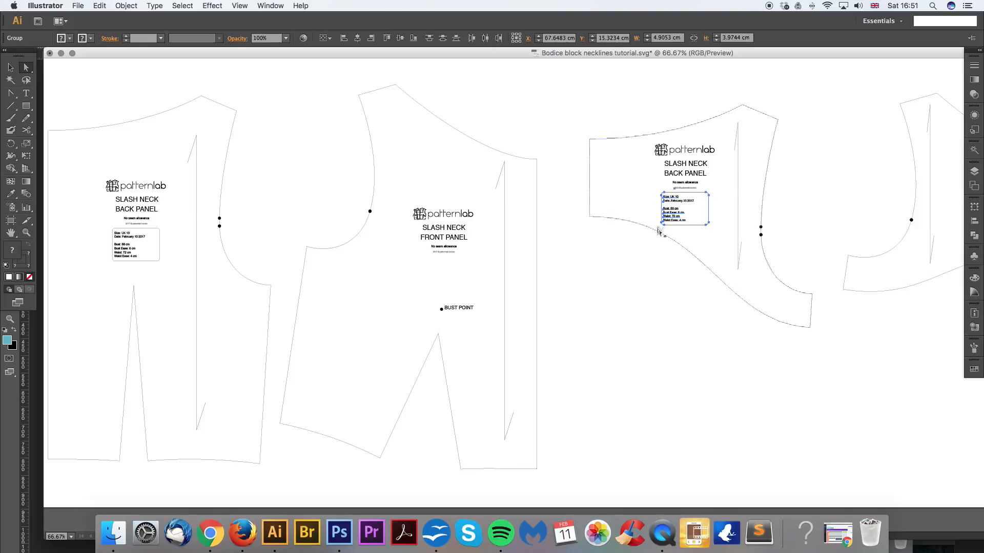
left_click_drag(711, 191, 655, 232)
key("Delete")
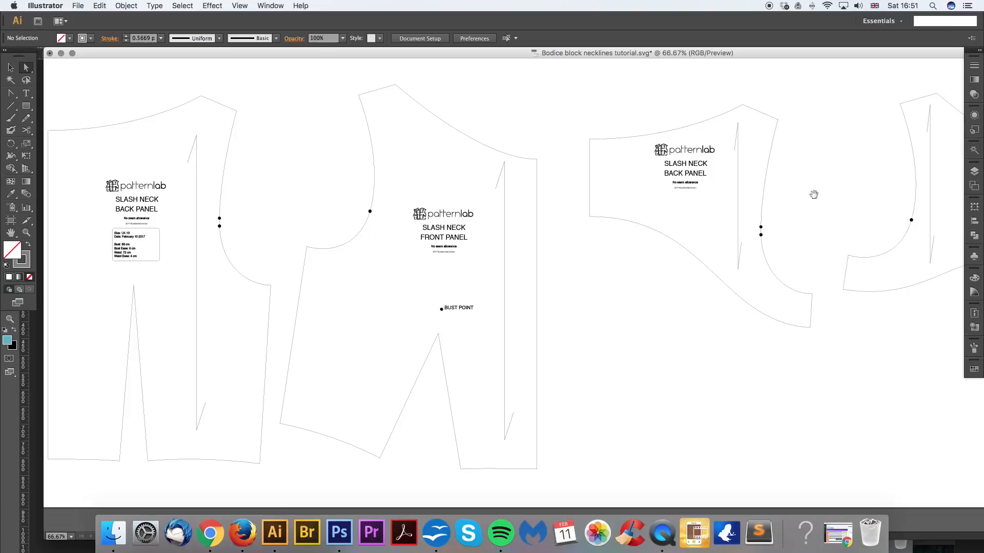
Step: Copy the Slash Neck Front Panel label from the full front panel onto the short front piece
left_click_drag(815, 194, 671, 214)
key("v")
left_click(300, 246)
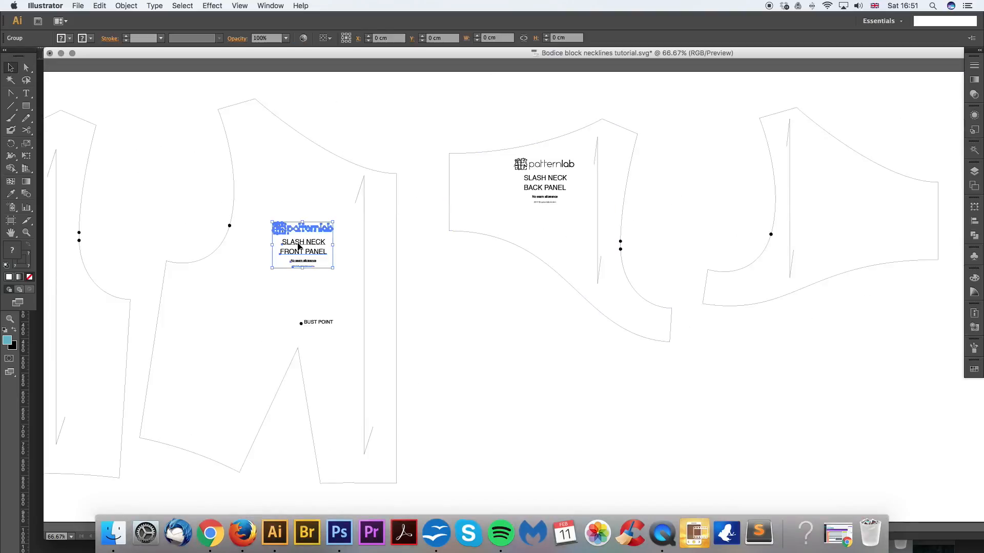
left_click_drag(300, 246, 857, 200)
key("a")
left_click(864, 311)
left_click_drag(876, 314, 769, 313)
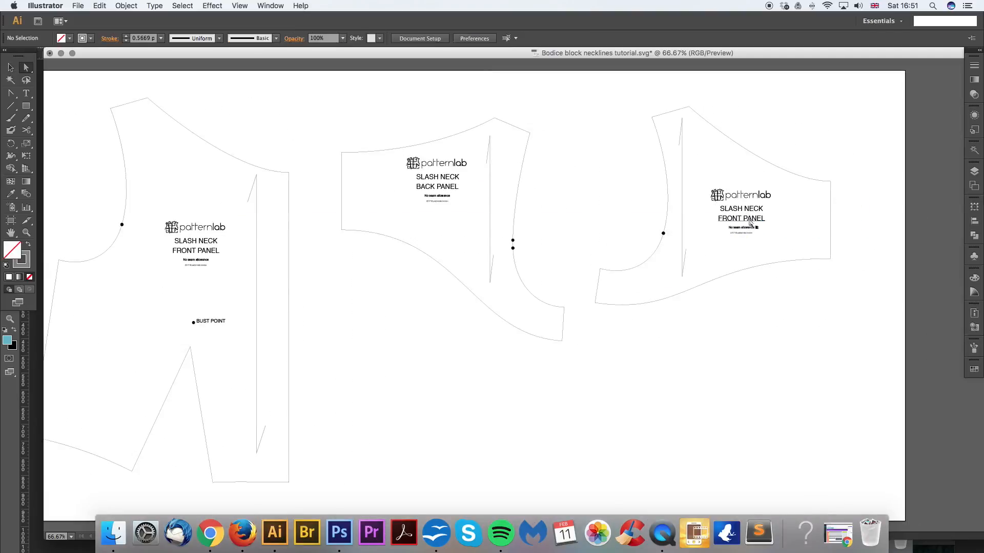
Step: Change the short pieces' label text to FRONT FACING PANEL and BACK FACING PANEL
left_click(745, 221)
left_click_drag(740, 219, 741, 222)
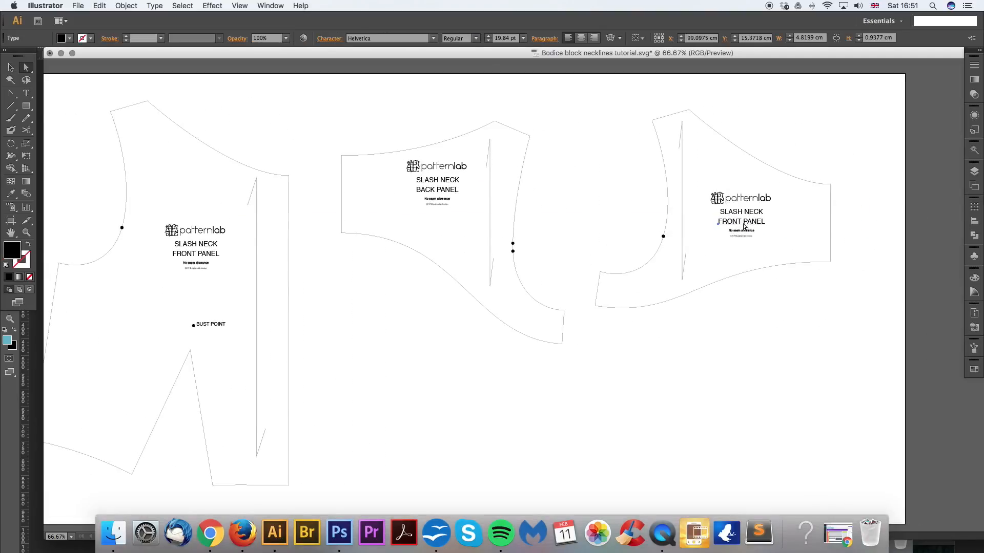
double_click(744, 226)
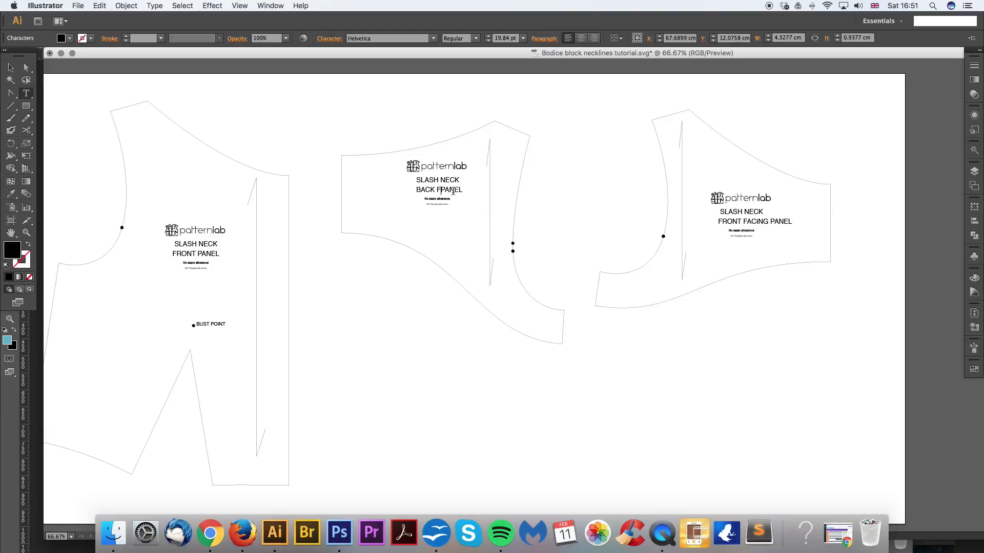
left_click(27, 68)
Step: Centre the BACK FACING PANEL and FRONT FACING PANEL lines beneath the SLASH NECK text on their pieces
left_click(443, 194)
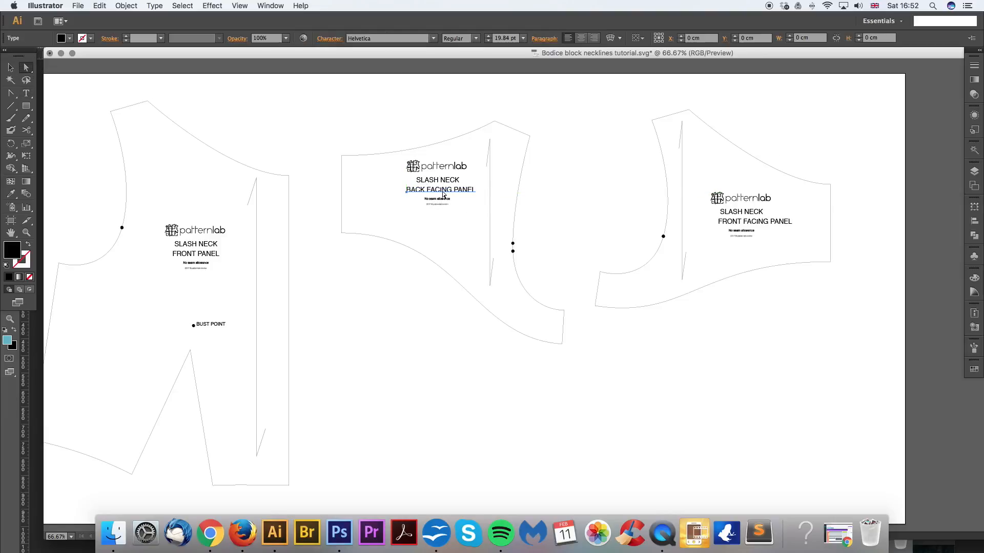
left_click_drag(768, 227, 758, 227)
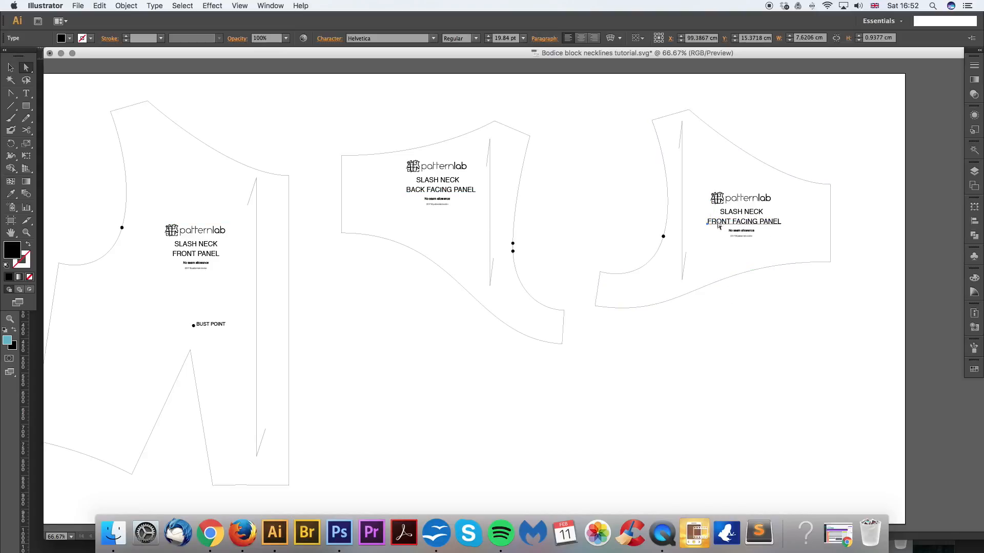
key("Left")
key("Left")
key("Left")
left_click_drag(527, 379, 571, 393)
key("v")
left_click(555, 405)
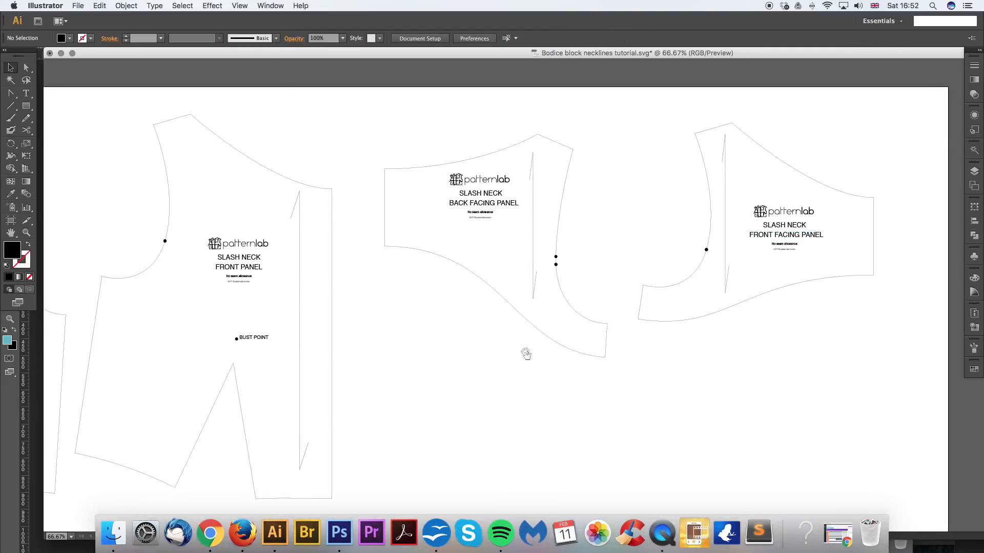
left_click_drag(526, 353, 544, 354)
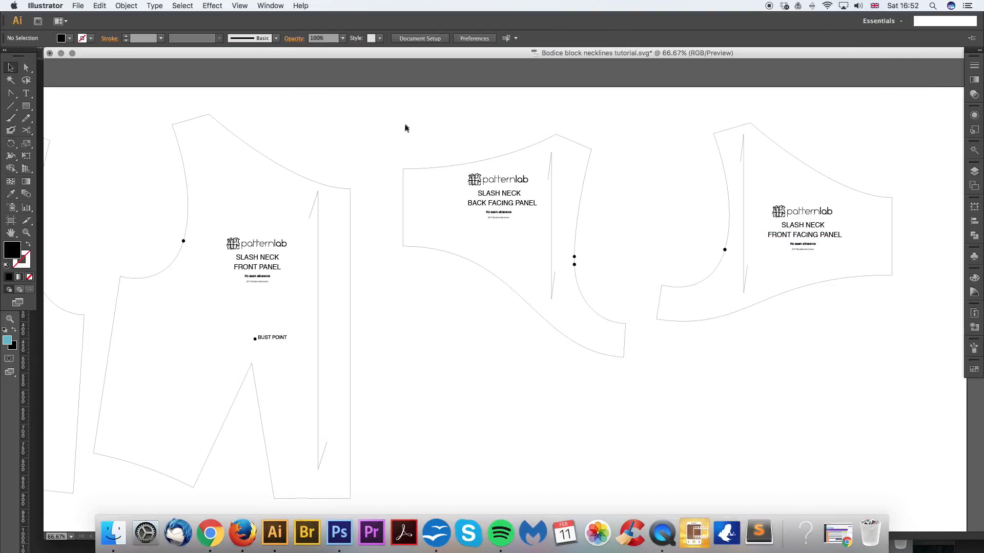
Step: Group the back facing outline with its label, grainline and notches, and shift the group slightly towards the front facing
left_click_drag(405, 123, 634, 388)
left_click_drag(377, 125, 639, 400)
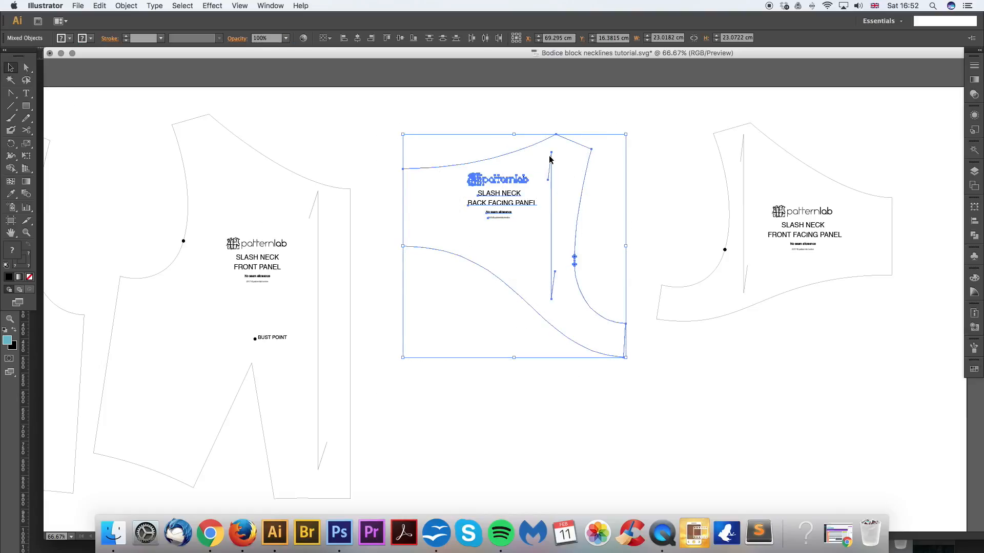
left_click(128, 6)
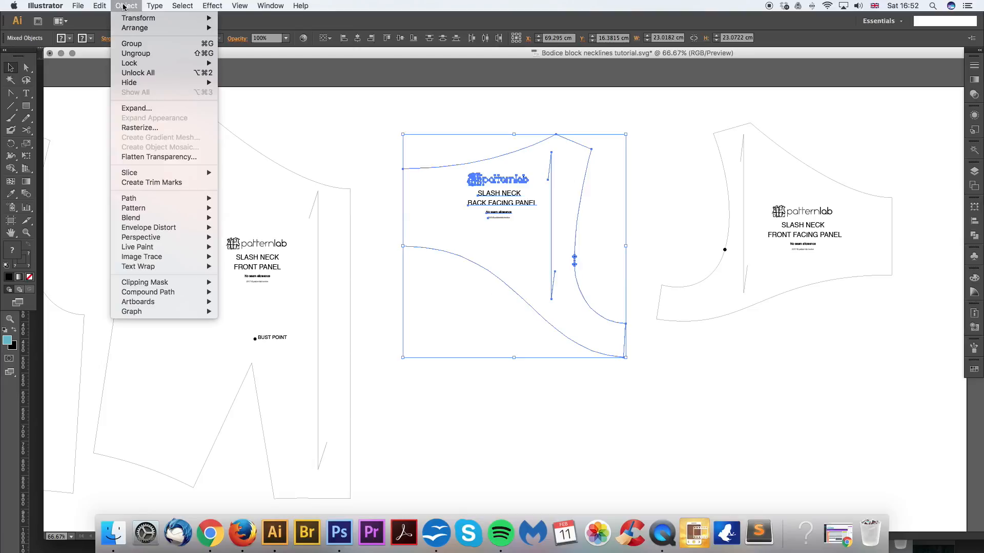
left_click(153, 53)
left_click(597, 150)
mouse_move(585, 146)
left_mouse_down()
mouse_move(567, 203)
mouse_move(596, 149)
left_mouse_up()
left_click(677, 153)
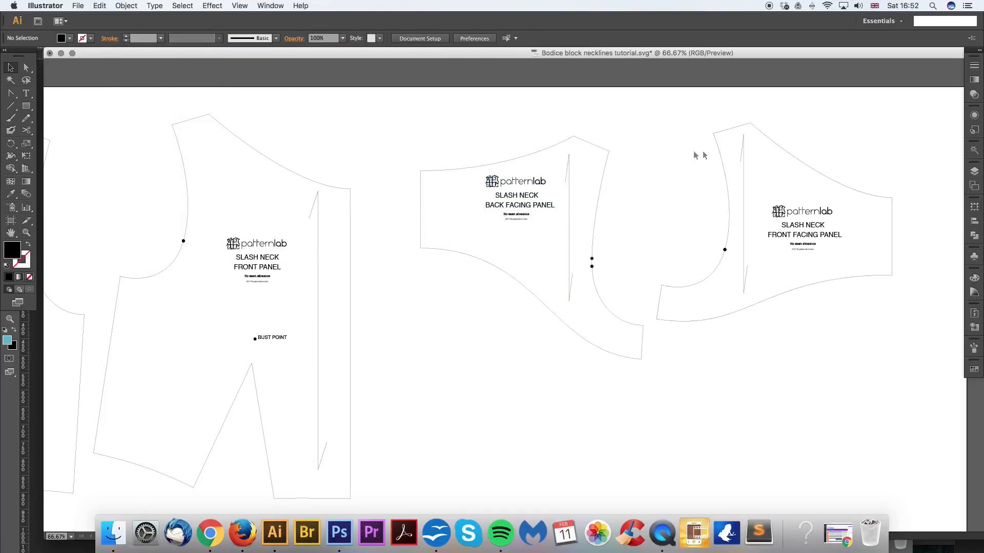
left_click_drag(716, 158, 640, 193)
left_click_drag(805, 212, 876, 147)
key("super+z")
key("super+z")
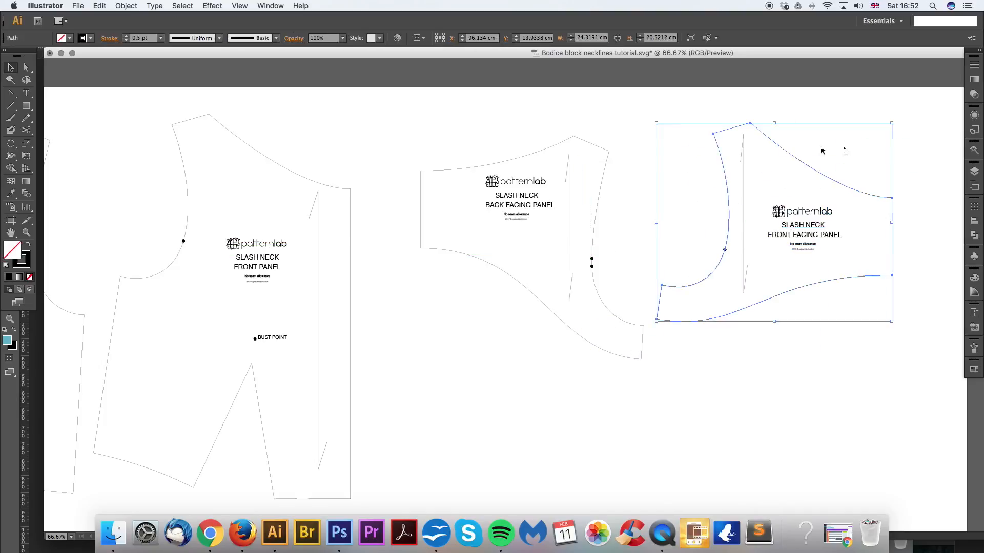
Step: Group the front facing outline with its label, grainline and notch
left_click_drag(646, 106, 917, 312)
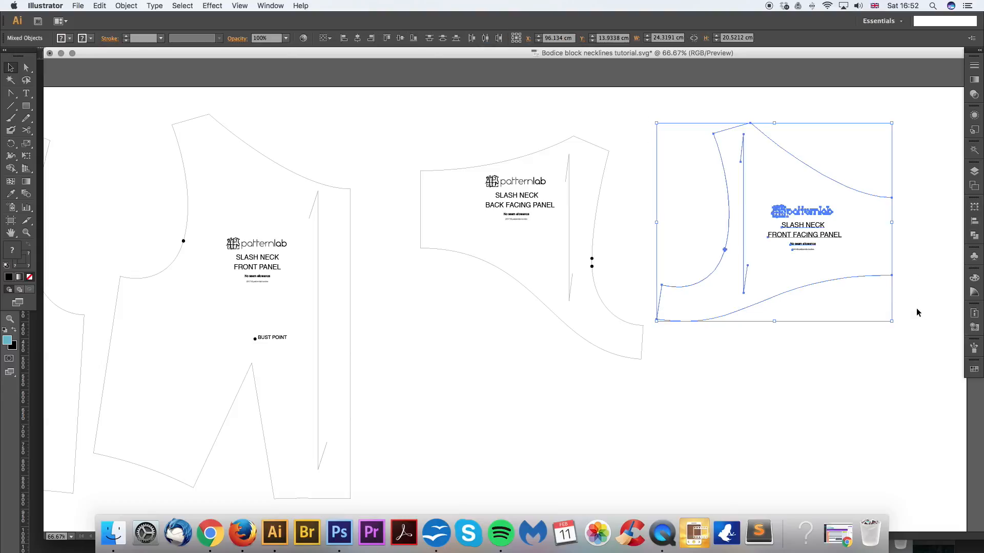
left_click(126, 6)
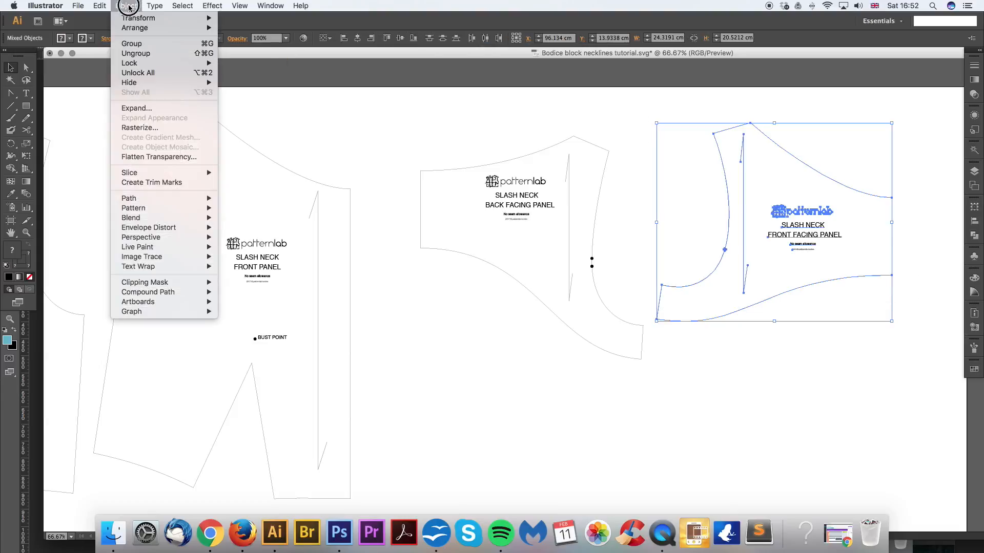
left_click(146, 45)
left_click(630, 222)
Step: Examine the labelled full back and front panels alongside the back and front facing panels
left_click_drag(553, 261, 666, 263)
left_click(371, 249)
left_click_drag(478, 285, 640, 287)
left_click(595, 211)
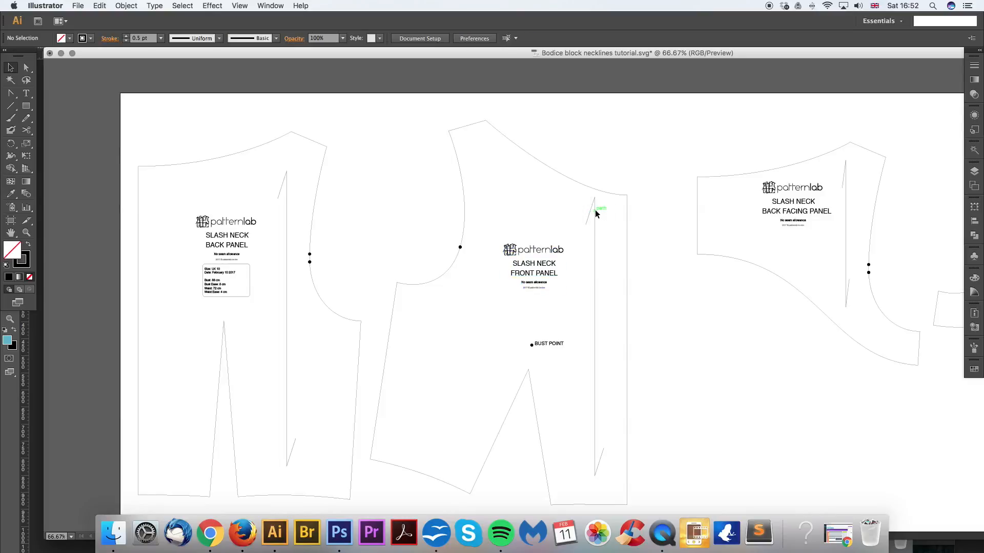
left_click_drag(694, 314, 531, 347)
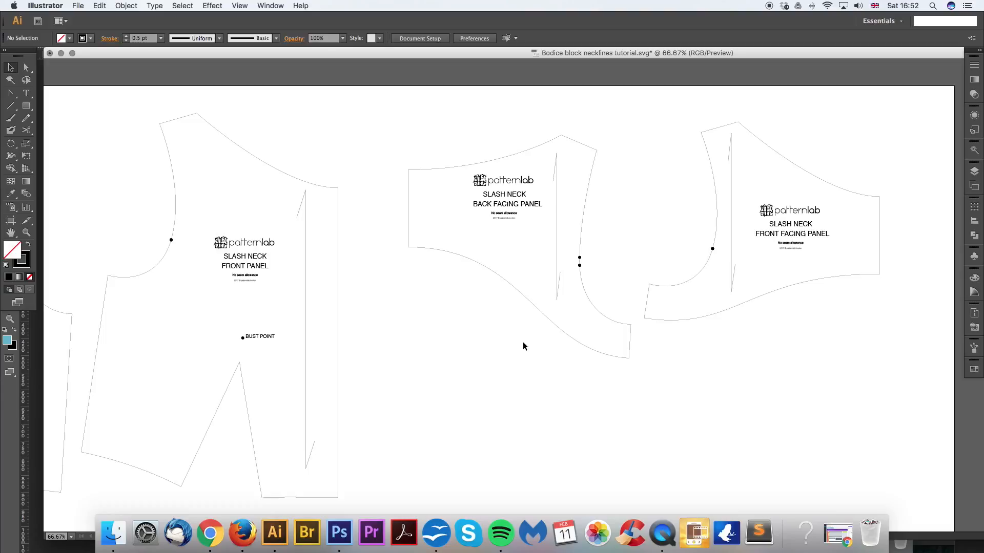
left_click_drag(615, 205, 624, 236)
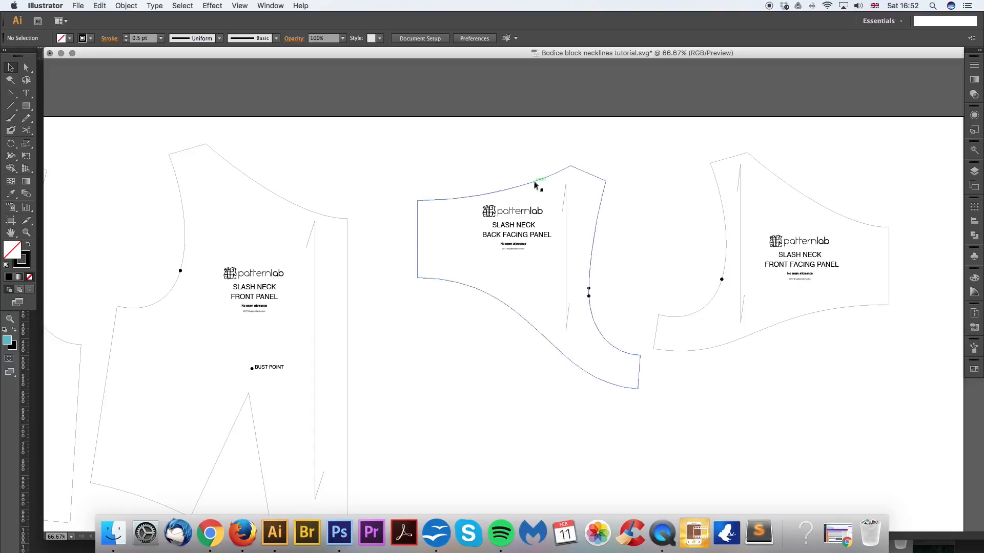
left_click_drag(452, 192, 513, 206)
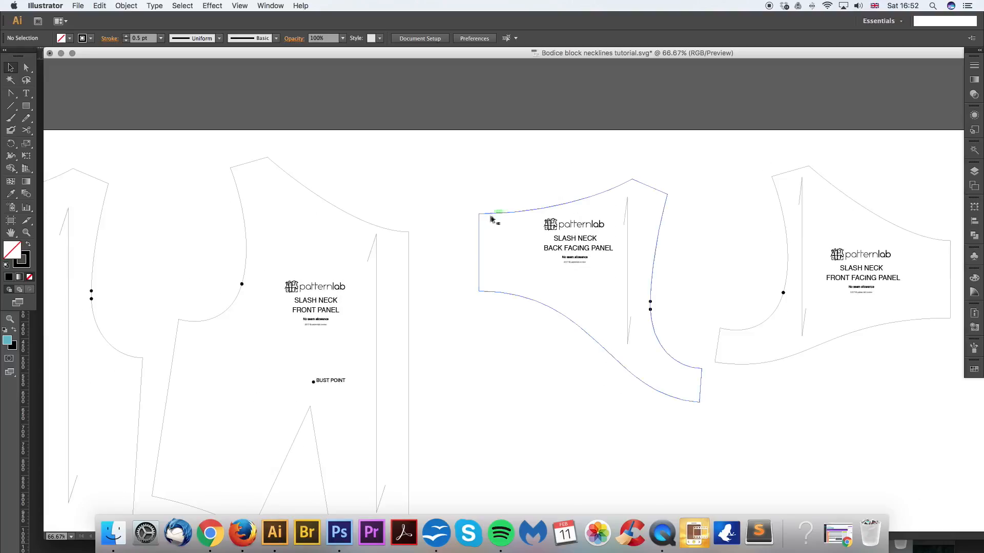
scroll(574, 202, "right", 3)
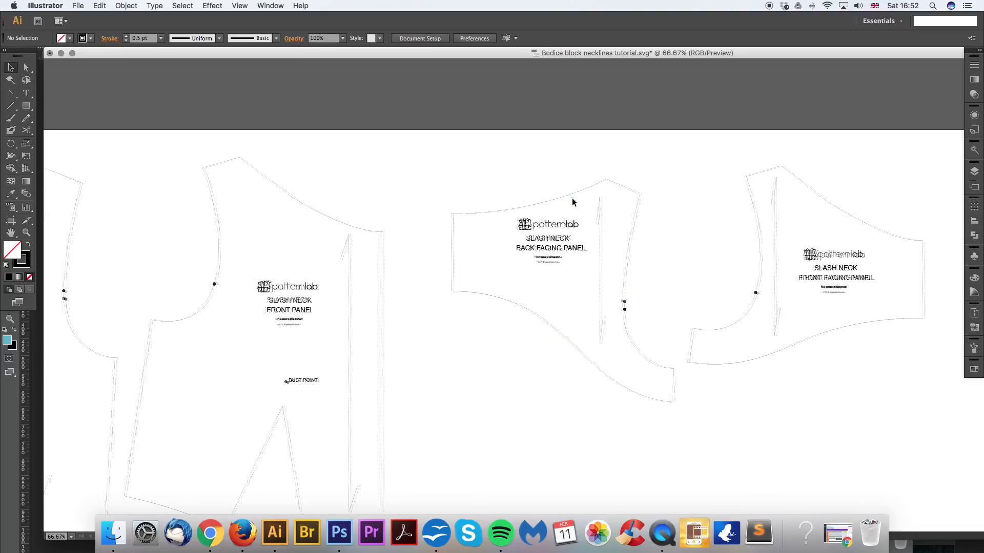
scroll(533, 207, "left", 10)
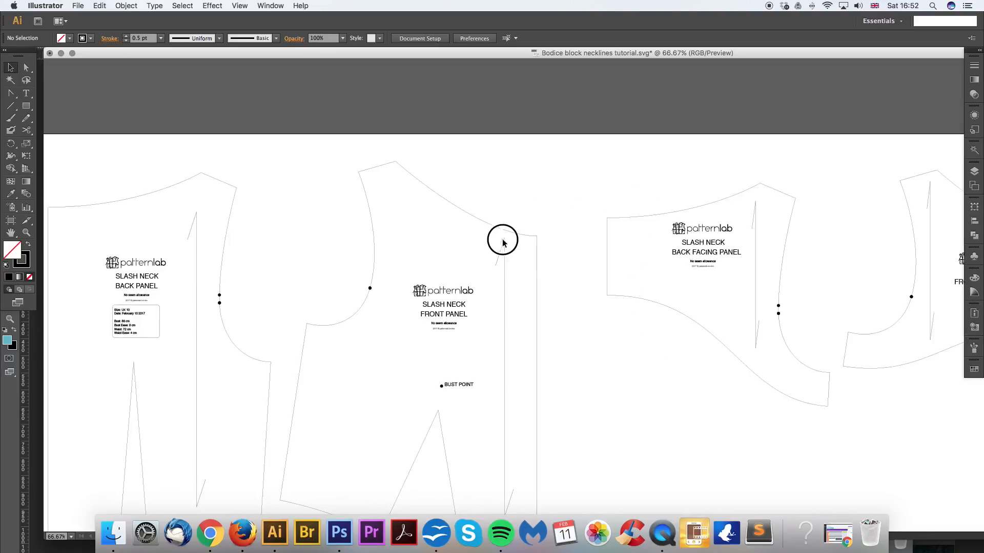
Step: Move both facing groups together so they overlap the full back and front panels
left_click_drag(553, 246, 365, 237)
left_click_drag(410, 165, 901, 421)
left_click_drag(243, 318, 622, 336)
left_click_drag(929, 247, 372, 230)
left_click_drag(529, 263, 607, 258)
Step: Align the back facing group exactly over the full back panel, matching the centre back neck corner and outline
key("super+equal")
key("super+equal")
left_click(626, 262)
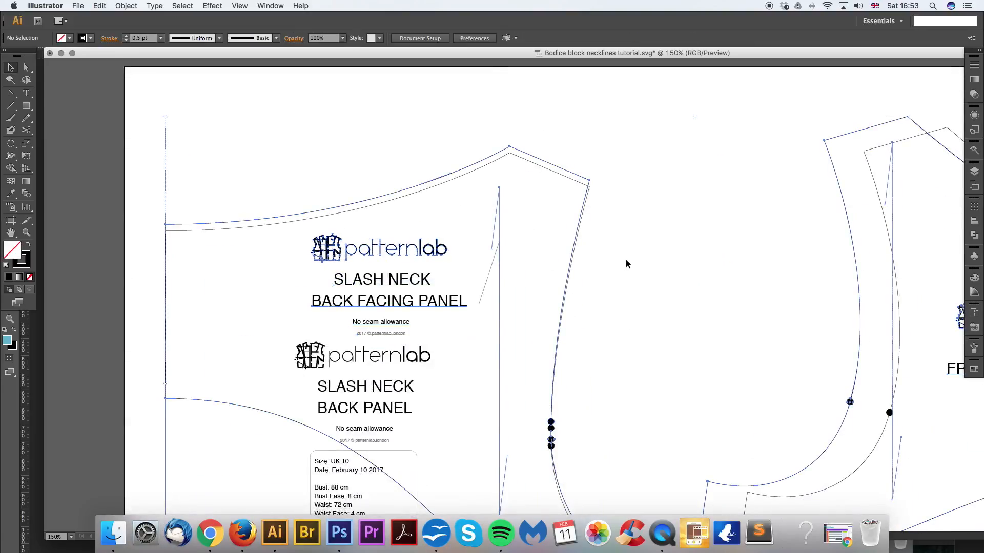
left_click_drag(198, 224, 515, 222)
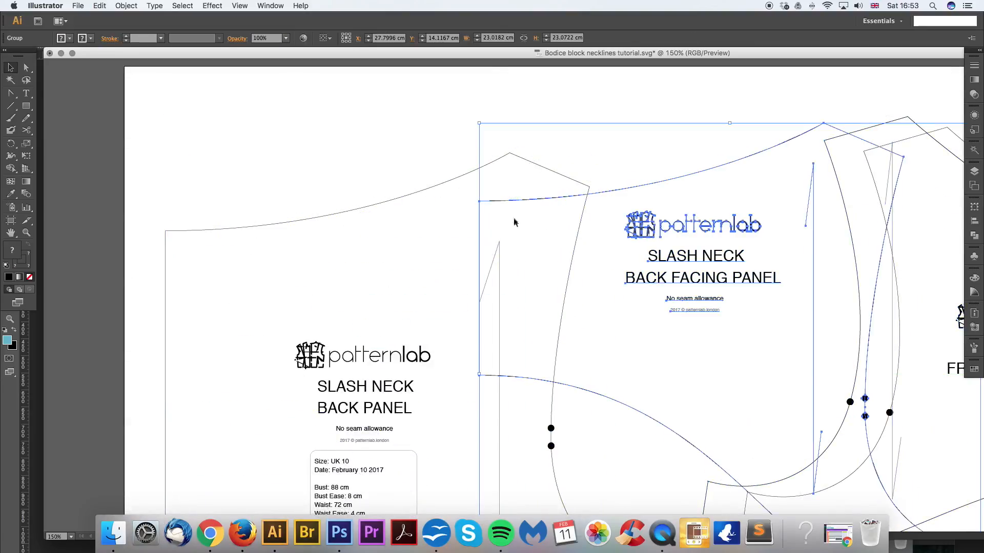
left_click(507, 191)
left_click_drag(499, 203, 166, 232)
left_click_drag(176, 248, 458, 351)
key("super+plus")
key("Up")
key("Up")
mouse_move(372, 269)
left_mouse_down()
mouse_move(481, 221)
mouse_move(373, 272)
left_mouse_up()
key("super+1")
Step: Set the stroke colour of the back facing panel's outline to red, ec0000
left_click_drag(864, 353, 613, 241)
left_click(619, 224)
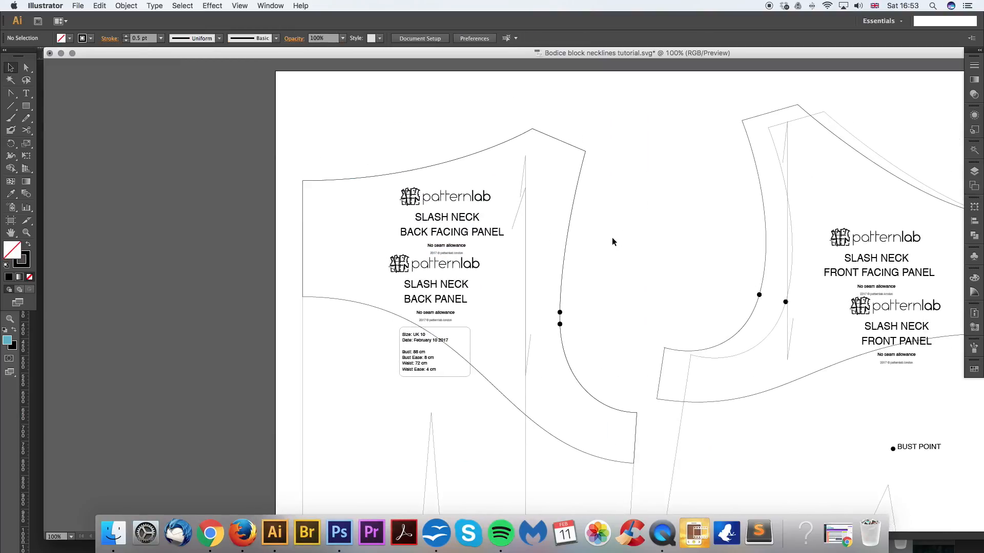
left_click(492, 387)
key("a")
left_click(492, 331)
left_click(488, 378)
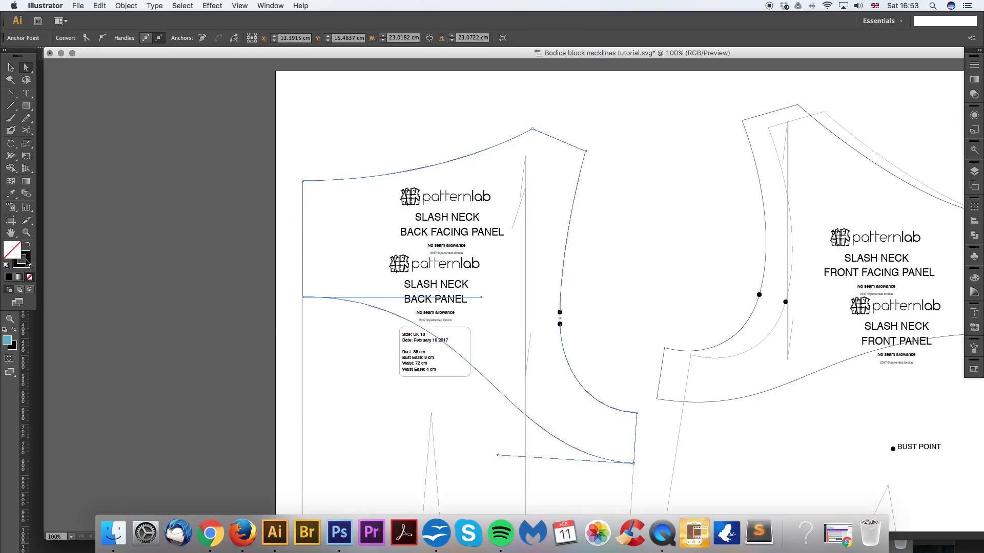
double_click(26, 262)
left_click(610, 162)
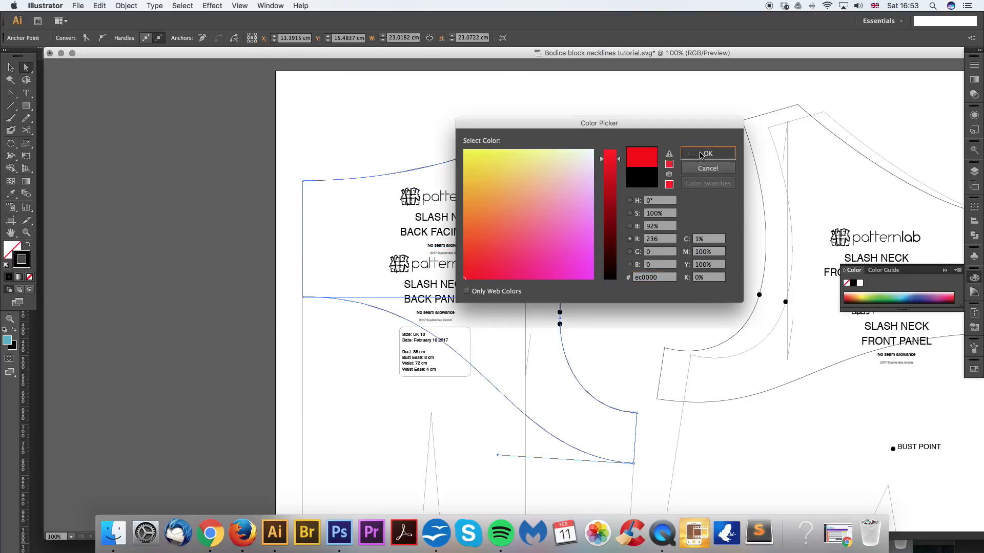
left_click(707, 154)
left_click(666, 259)
Step: Align the front facing group exactly over the full front panel by matching their neck-shoulder corner points
left_click_drag(685, 250, 445, 231)
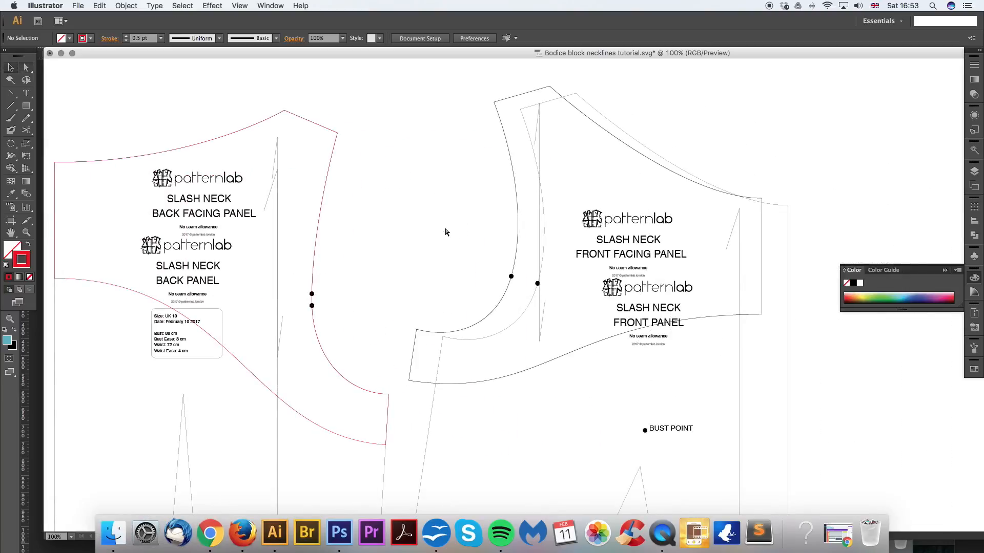
left_click_drag(551, 88, 575, 95)
key("super+plus")
key("super+plus")
key("super+plus")
left_click_drag(464, 145, 500, 511)
left_click_drag(488, 177, 522, 356)
left_click_drag(532, 193, 537, 196)
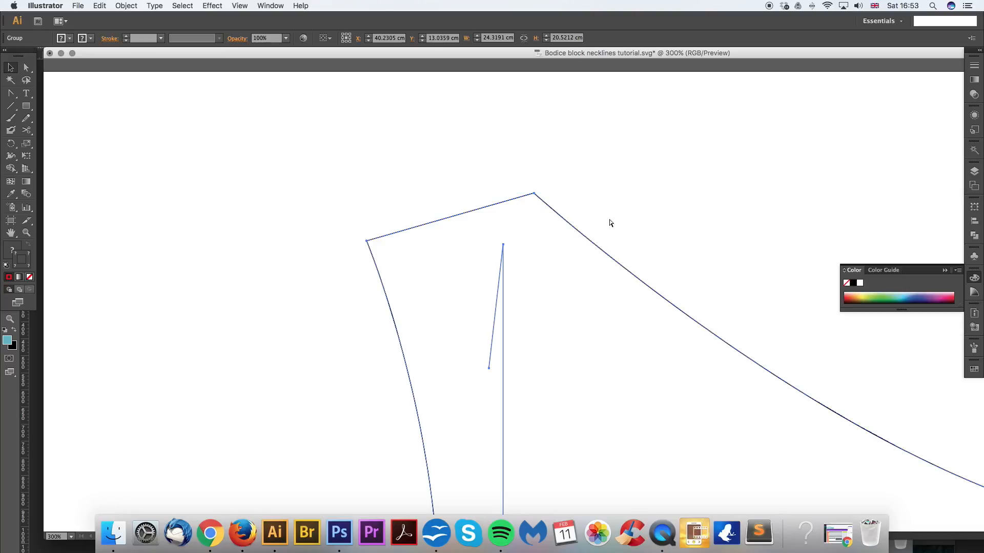
key("super+minus")
key("super+minus")
key("super+minus")
key("super+minus")
key("a")
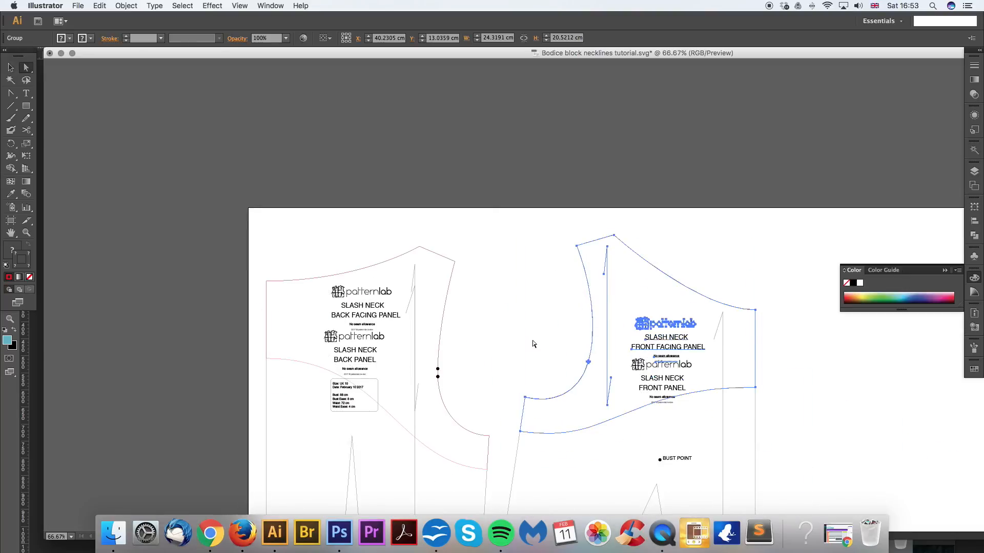
Step: Apply the back facing outline's red stroke to the front facing panel's outline with the Eyedropper
left_click(532, 342)
left_click(561, 396)
key("i")
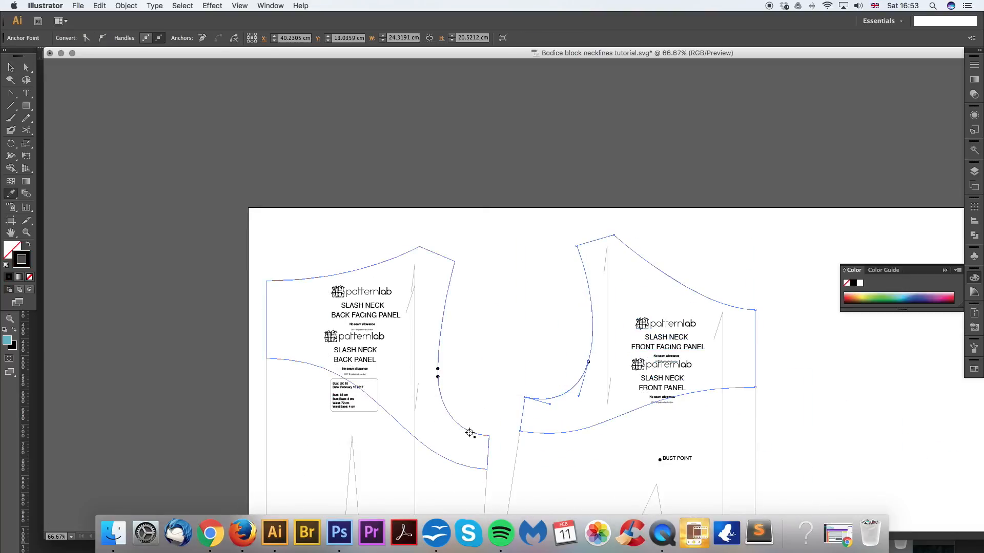
left_click(469, 433)
key("a")
left_click(505, 330)
mouse_move(510, 326)
left_mouse_down()
mouse_move(540, 299)
mouse_move(582, 310)
left_mouse_up()
key("v")
left_click(531, 308)
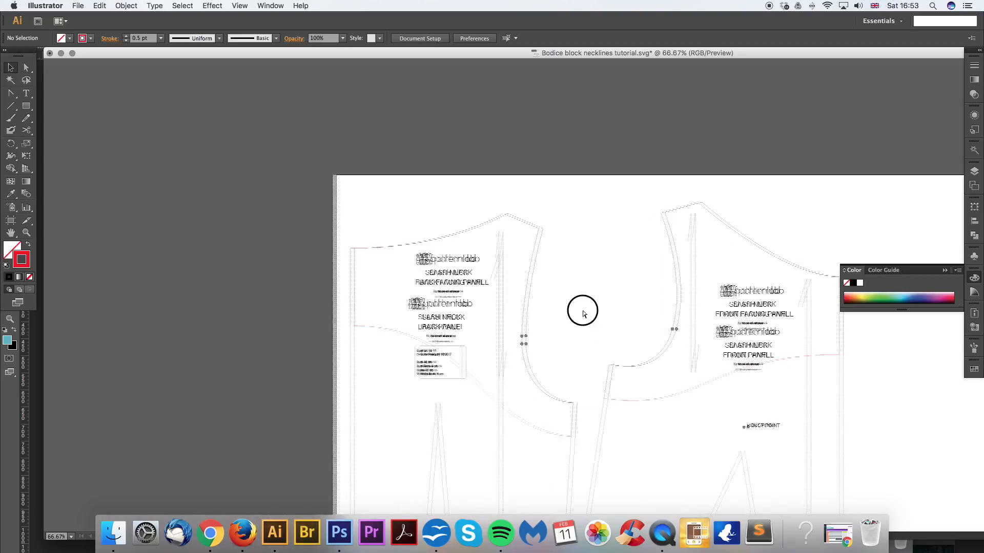
Step: Set the default stroke colour for new lines to orange, eca022, after trying magenta, ec35d4
key("super+plus")
key("super+plus")
left_click_drag(498, 223, 636, 253)
left_click_drag(568, 262, 656, 305)
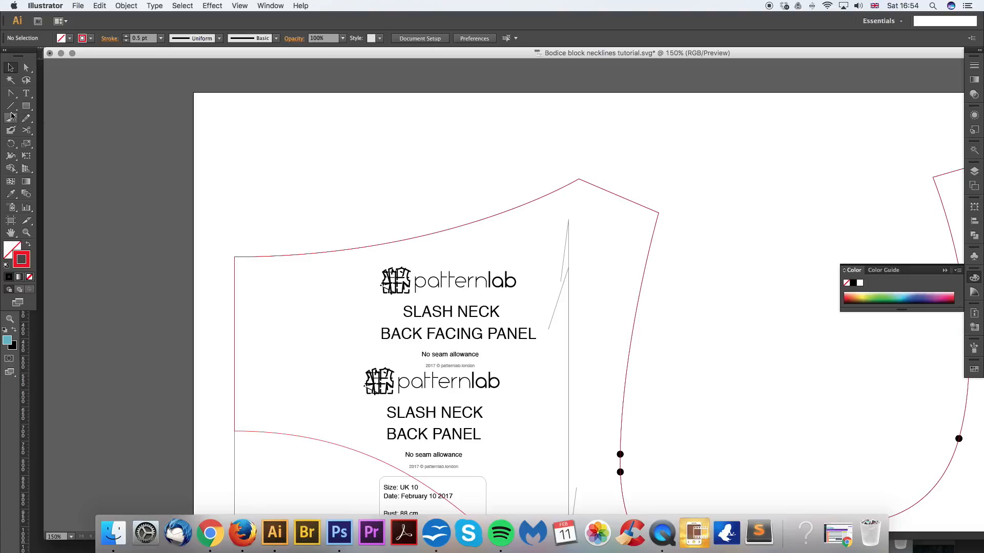
double_click(21, 260)
left_click(573, 253)
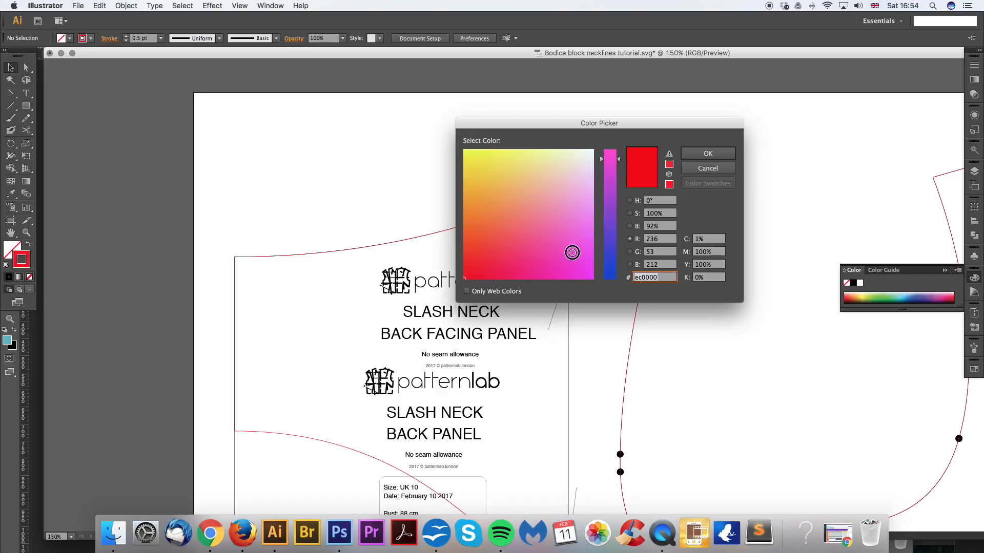
left_click(702, 153)
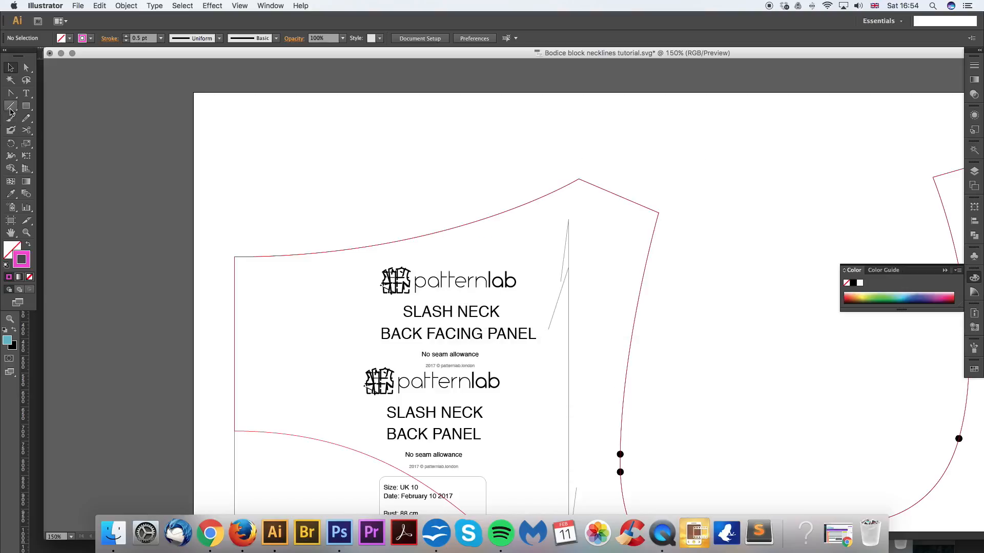
double_click(23, 262)
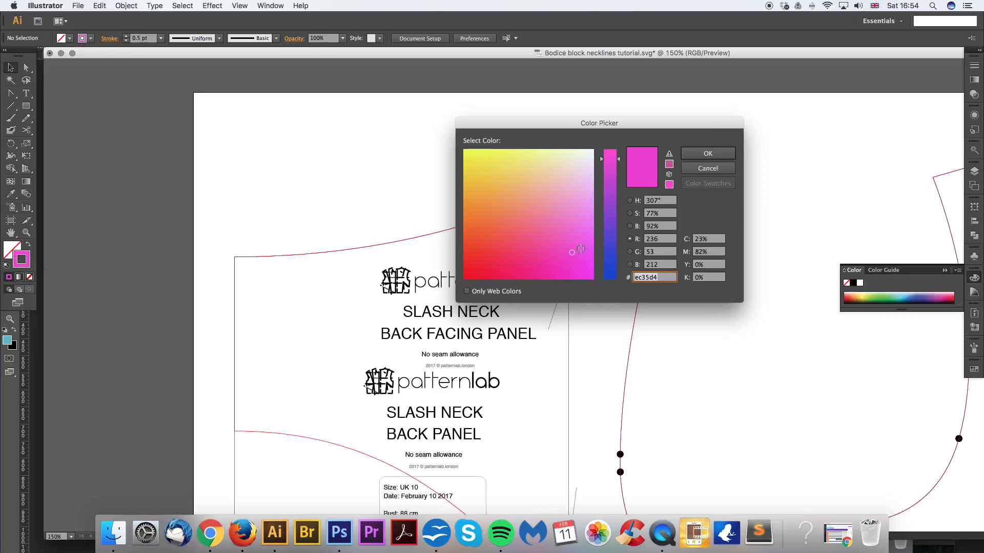
left_click(487, 181)
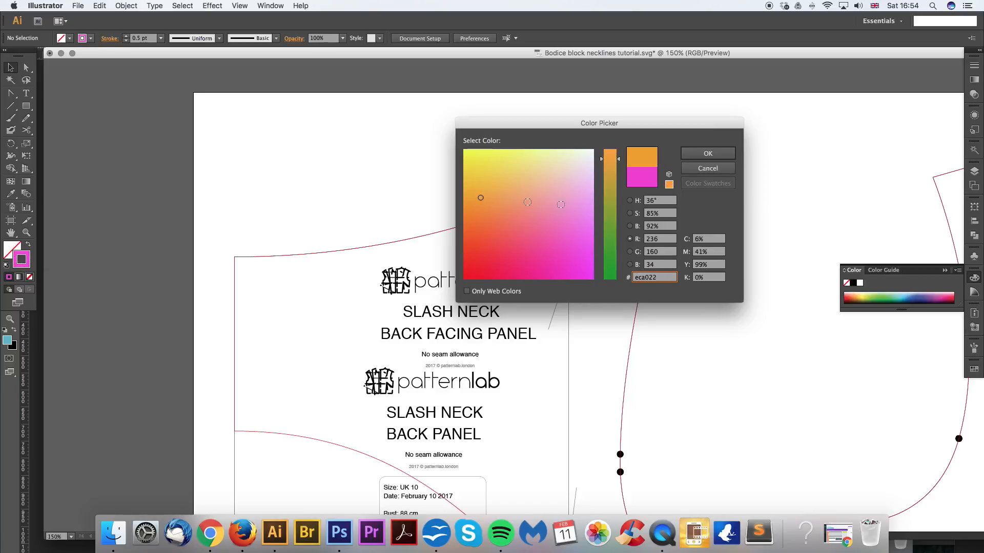
left_click(703, 153)
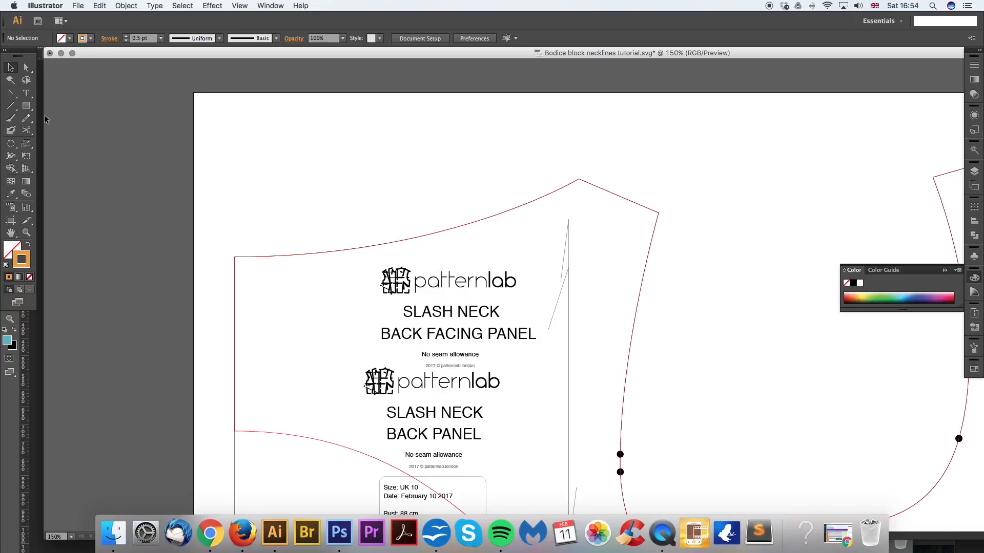
left_click(11, 107)
left_click(357, 158)
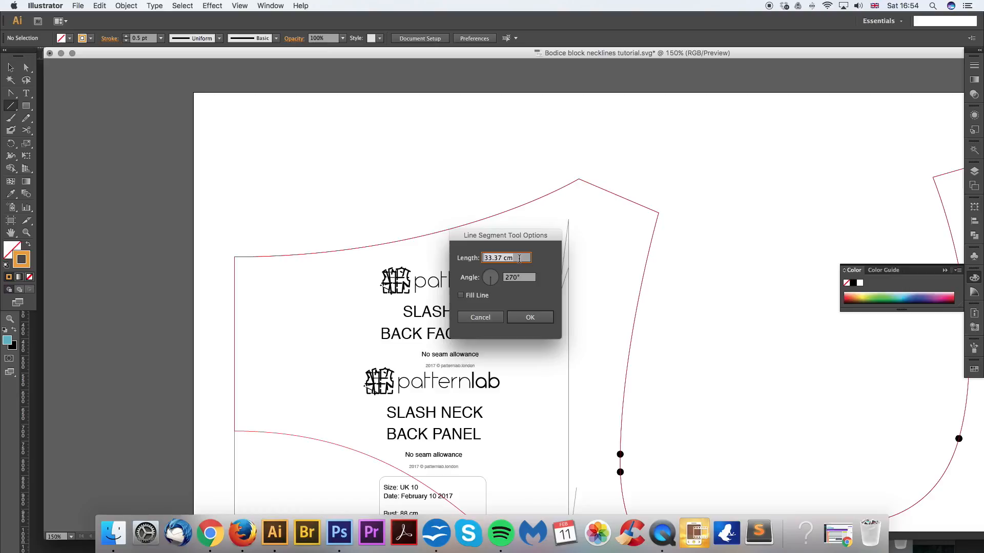
left_click(502, 318)
Step: Copy the upper of the two black notch dots on the back armhole
scroll(500, 334, "down", 5)
scroll(501, 334, "right", 5)
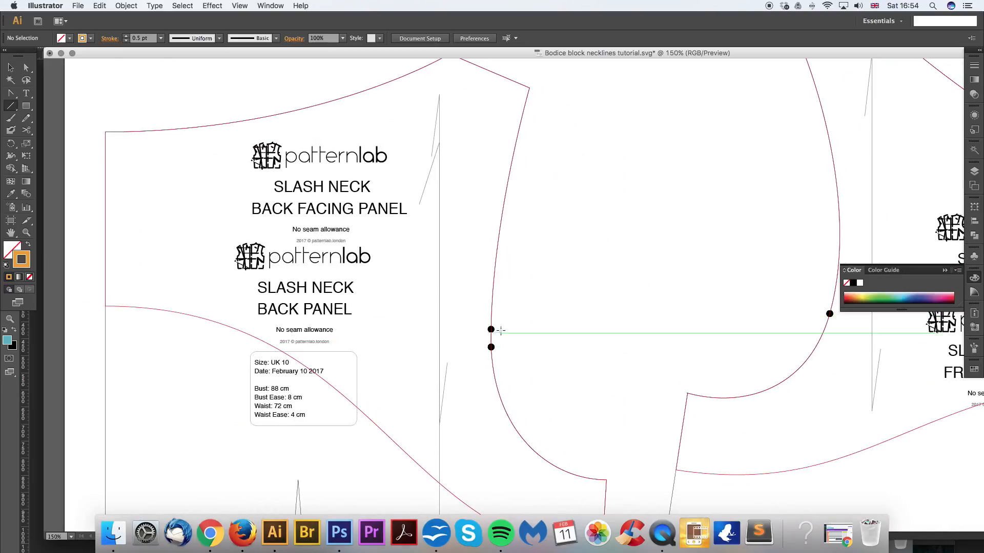
scroll(501, 334, "right", 3)
scroll(501, 334, "up", 1)
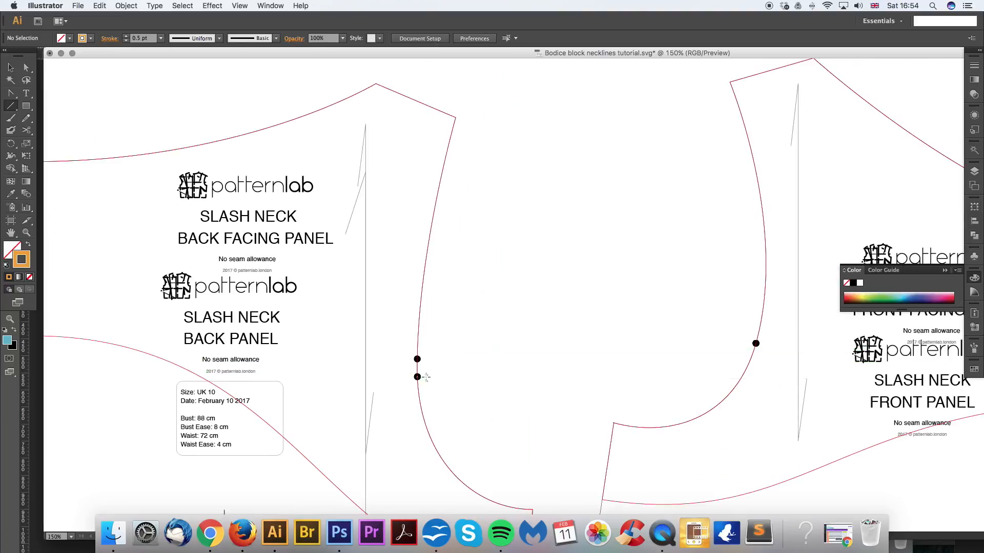
scroll(424, 374, "left", 5)
scroll(424, 374, "up", 2)
key("a")
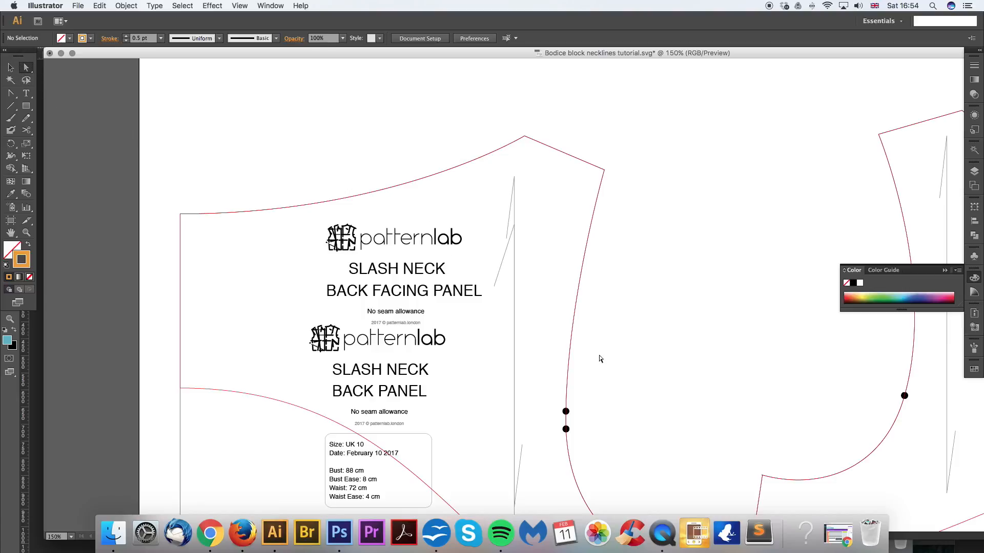
key("super+plus")
left_click_drag(634, 376, 637, 270)
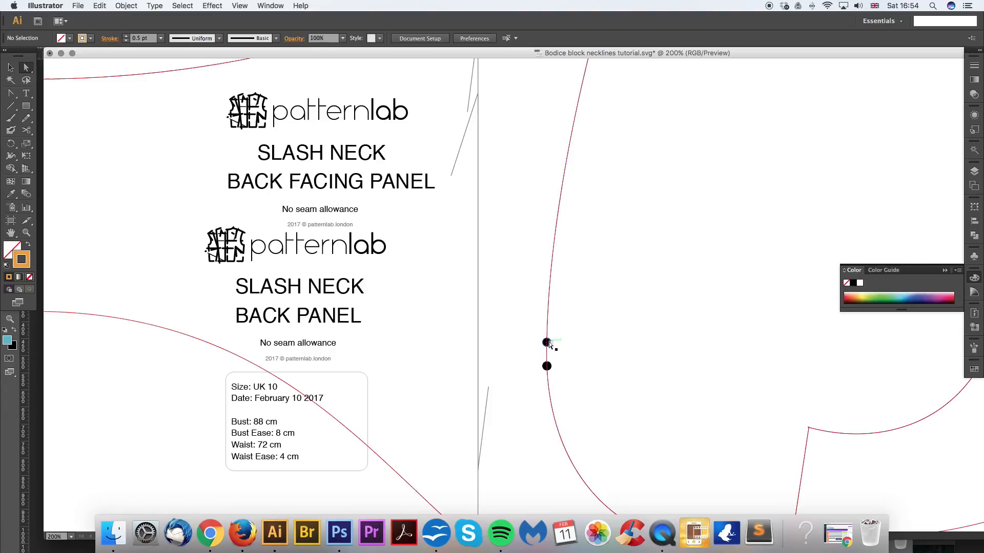
key("super+plus")
key("super+plus")
left_click_drag(463, 422, 534, 325)
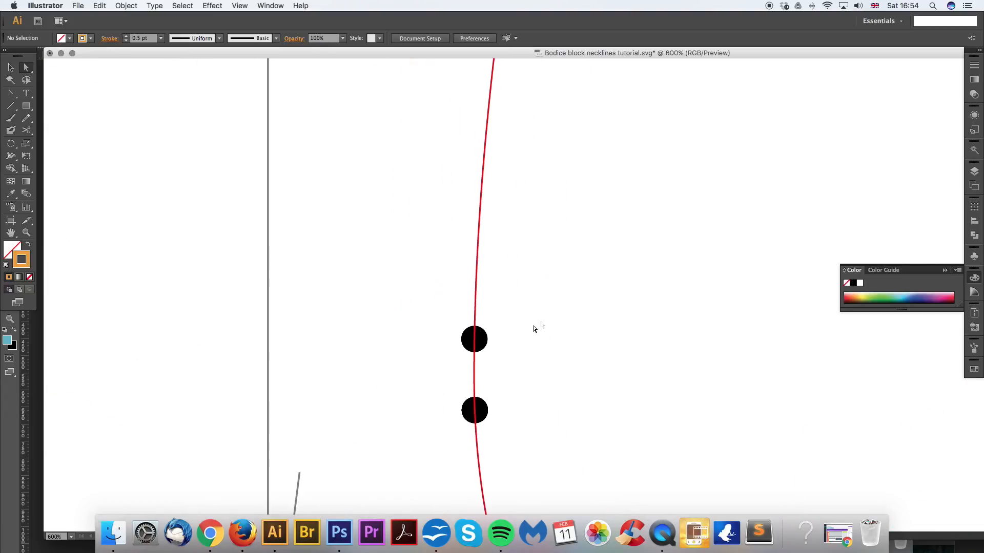
left_click(487, 339)
left_click(514, 339)
left_click(482, 342)
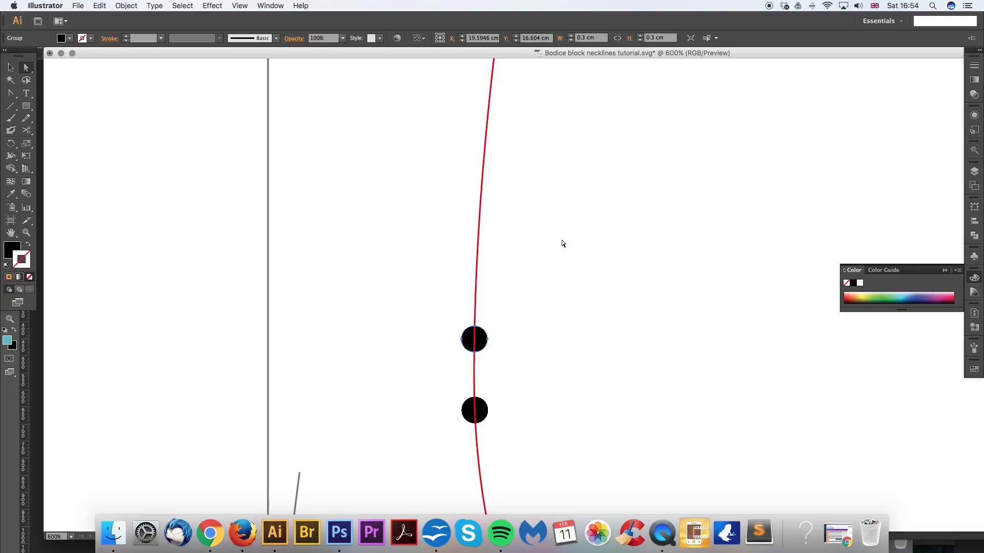
left_click(101, 6)
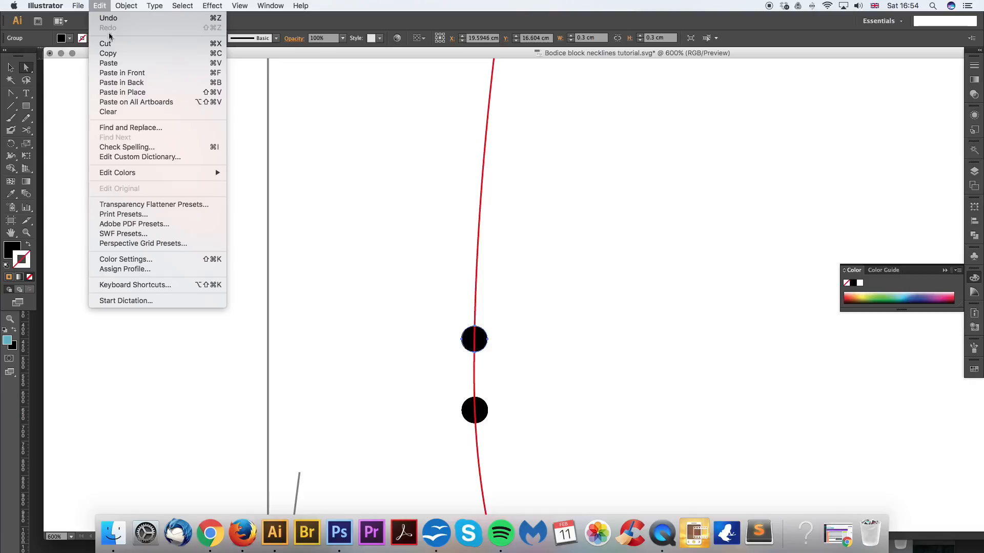
left_click(102, 53)
left_click(661, 269)
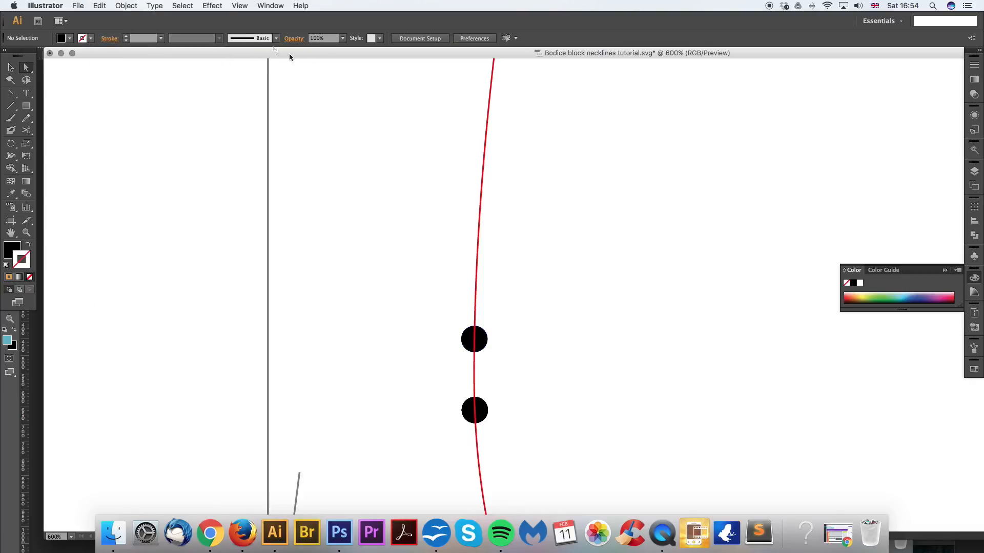
left_click(95, 6)
left_click(102, 64)
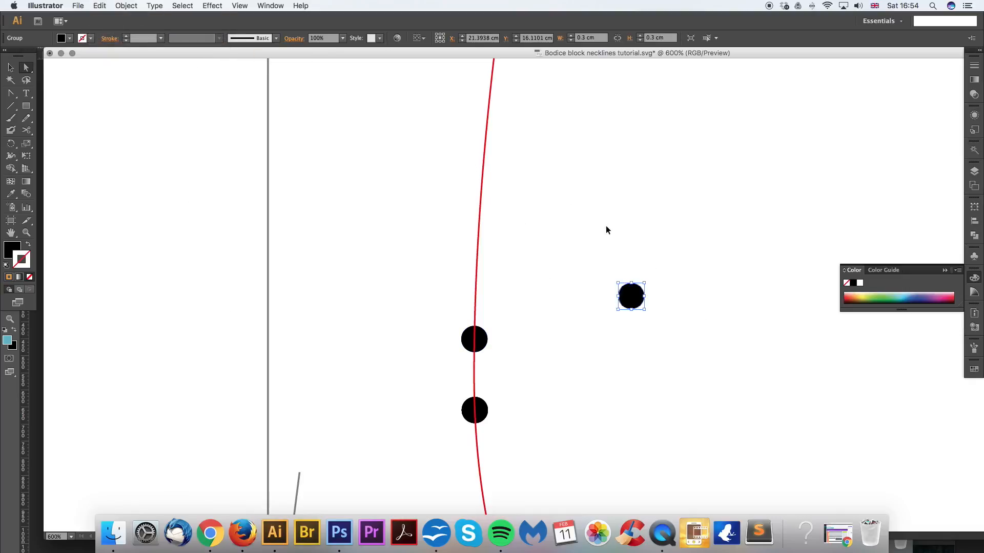
key("super+z")
Step: Paste the copied notch dot and place it on the back neckline, roughly midway between centre back and shoulder
key("super+v")
key("super+minus")
key("super+minus")
key("super+minus")
key("super+minus")
left_click_drag(623, 222, 631, 277)
scroll(632, 278, "down", 1)
left_click_drag(636, 338, 391, 132)
left_click_drag(691, 298, 725, 360)
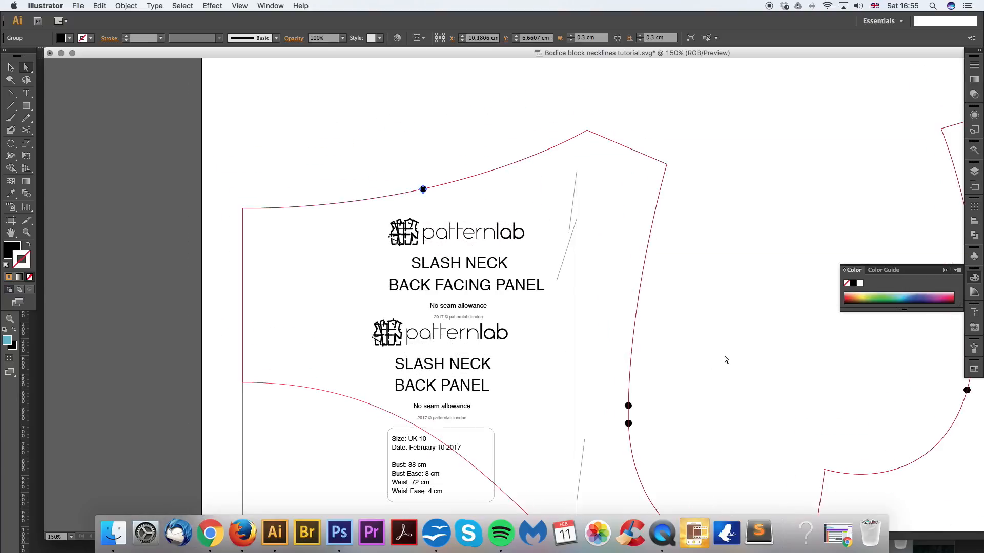
Step: Move the notch dot along the back neckline to about X 13.25 cm and place a second dot at about X 6.51 cm
left_click_drag(423, 190, 489, 171)
key("super+minus")
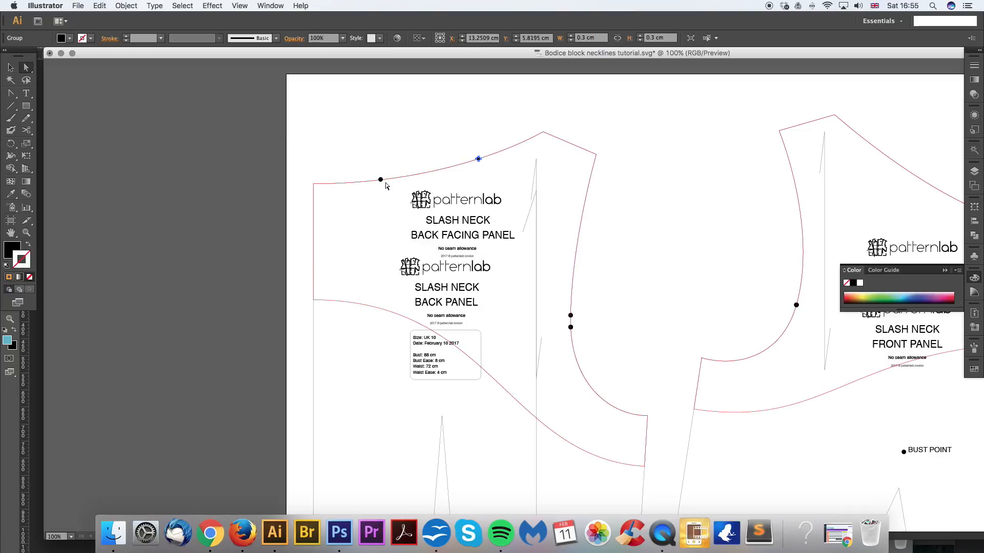
key("v")
left_click(413, 147)
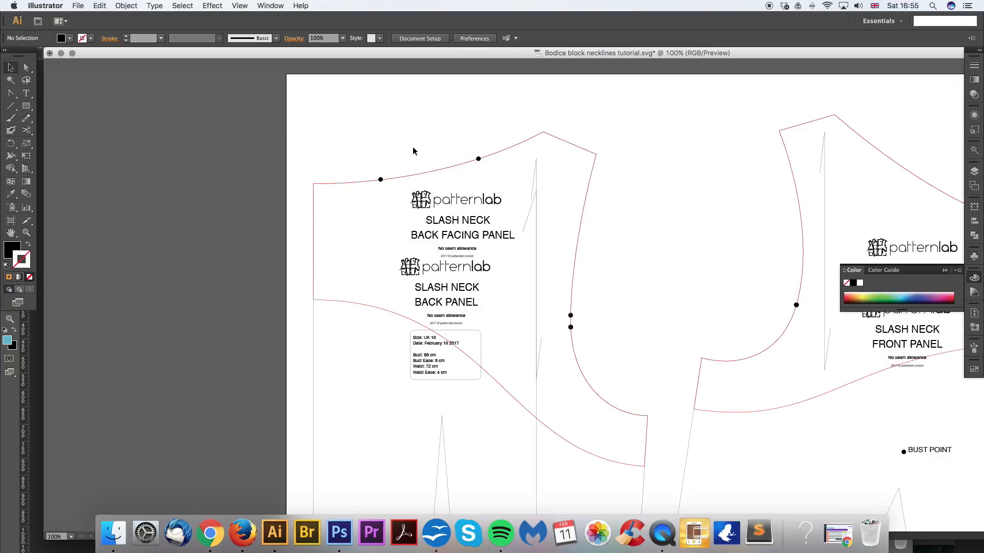
Step: Try to move the back facing panel and the two neckline notch dots away from the full back panel together
key("super+plus")
scroll(413, 147, "up", 3)
scroll(413, 147, "left", 2)
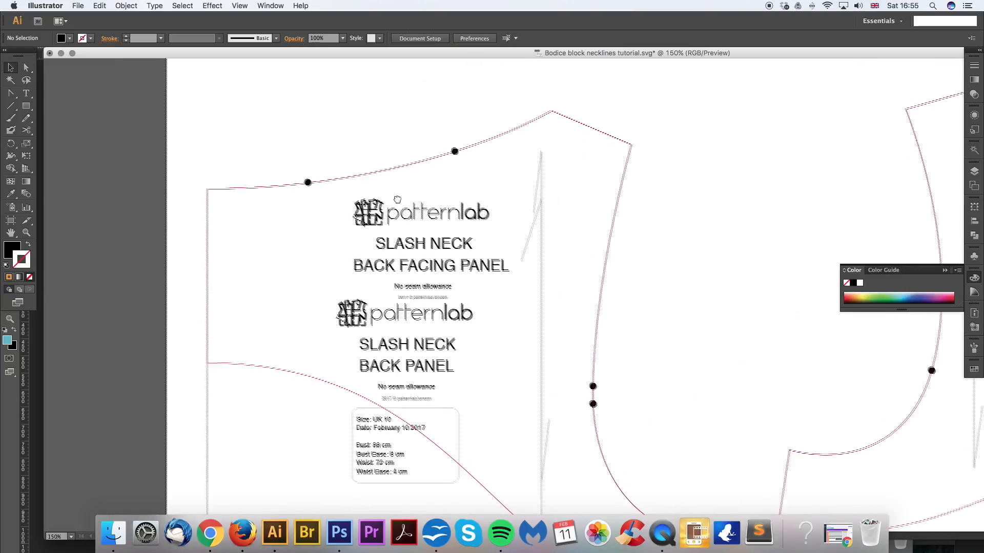
left_click(307, 187)
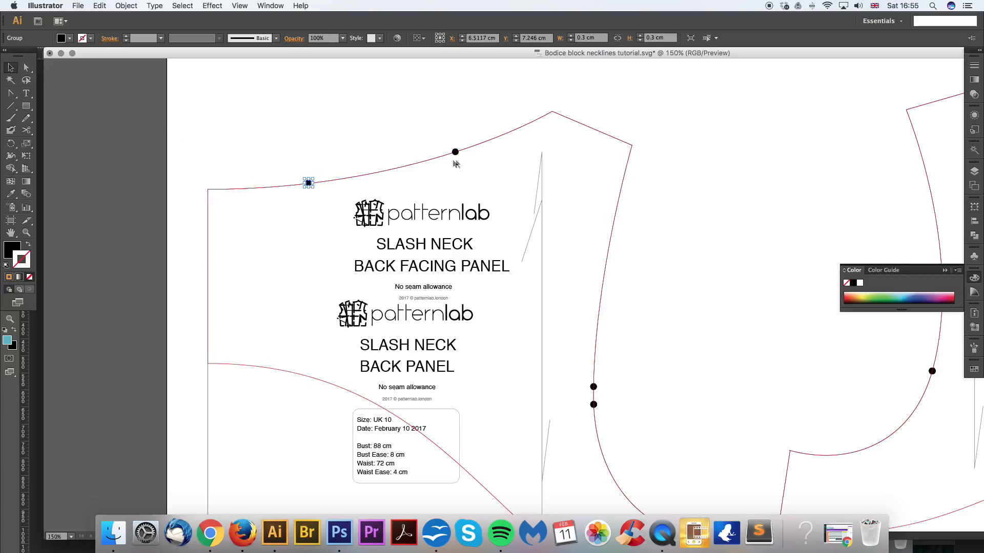
left_click(455, 152, "shift")
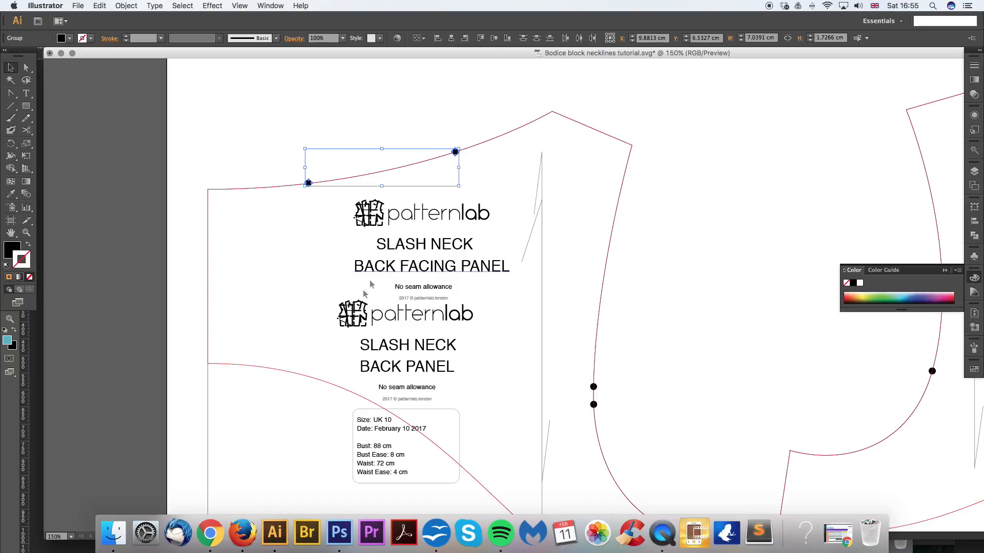
left_click(278, 367)
key("super+minus")
left_click_drag(405, 350, 570, 310)
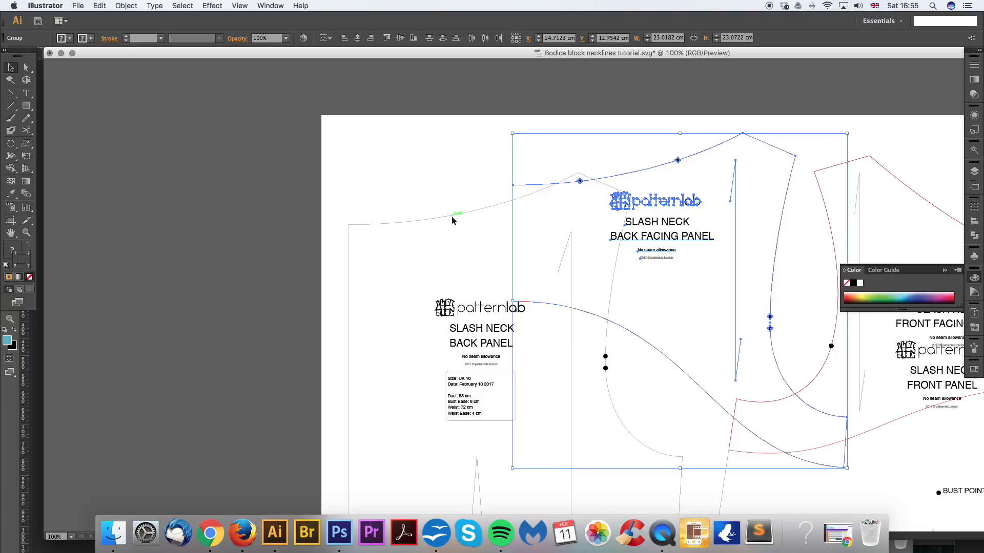
key("super+z")
Step: Duplicate the two notch dots on the back neckline by copying and pasting them as a pair
left_click(421, 200)
left_click(415, 221)
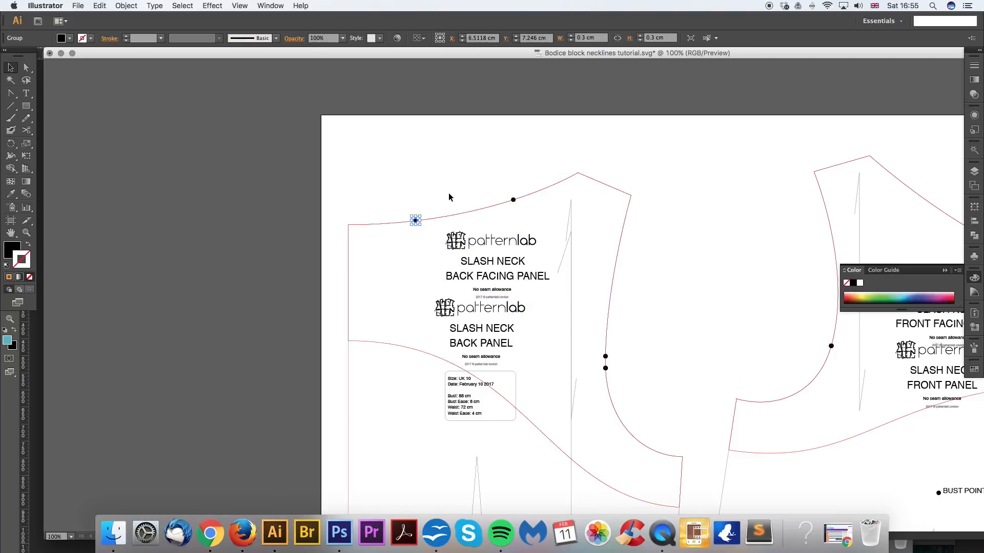
key("super+plus")
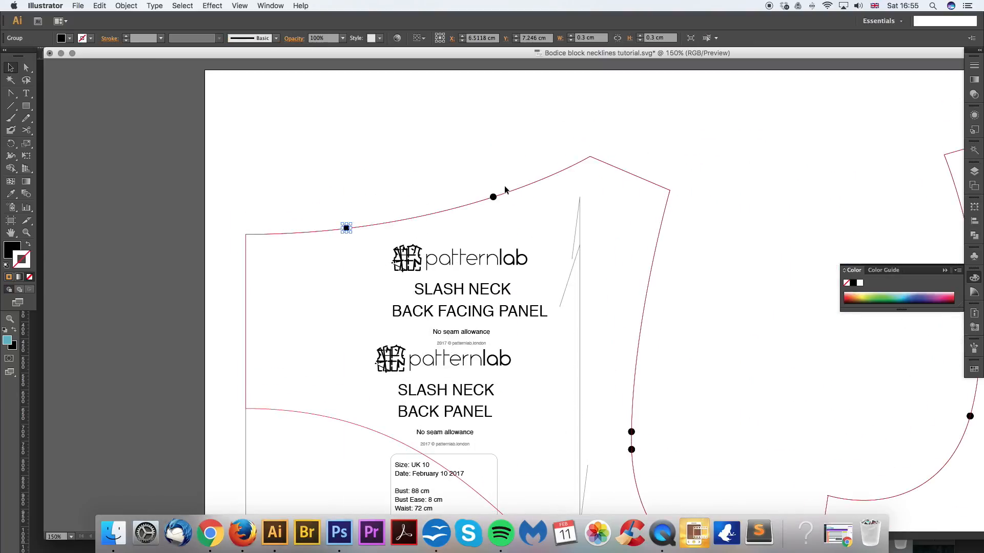
left_click(432, 164)
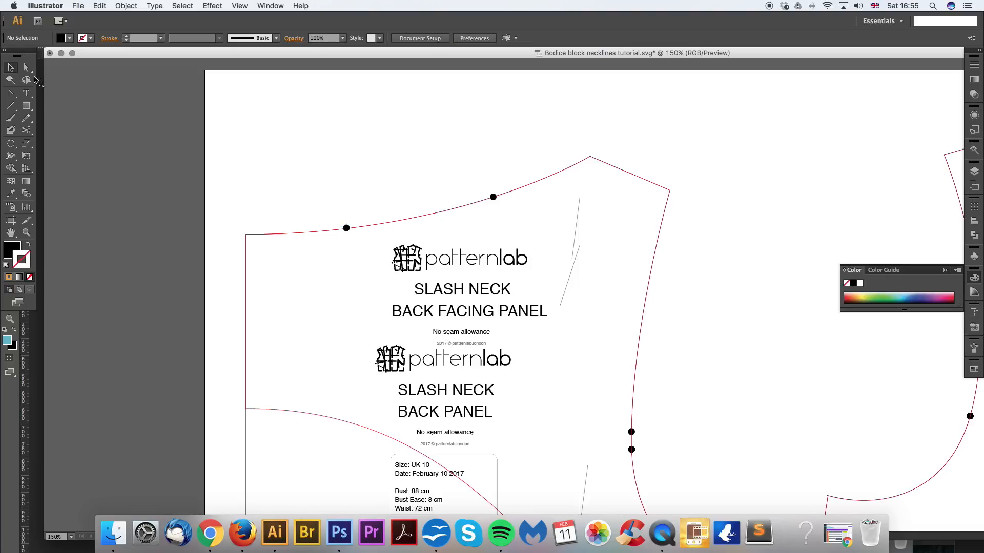
left_click(346, 227)
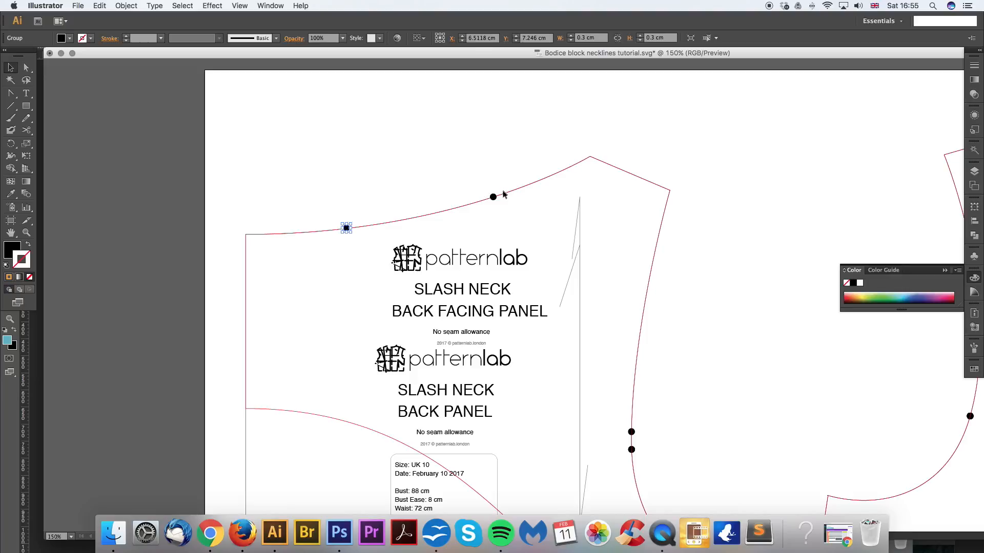
left_click(494, 197, "shift")
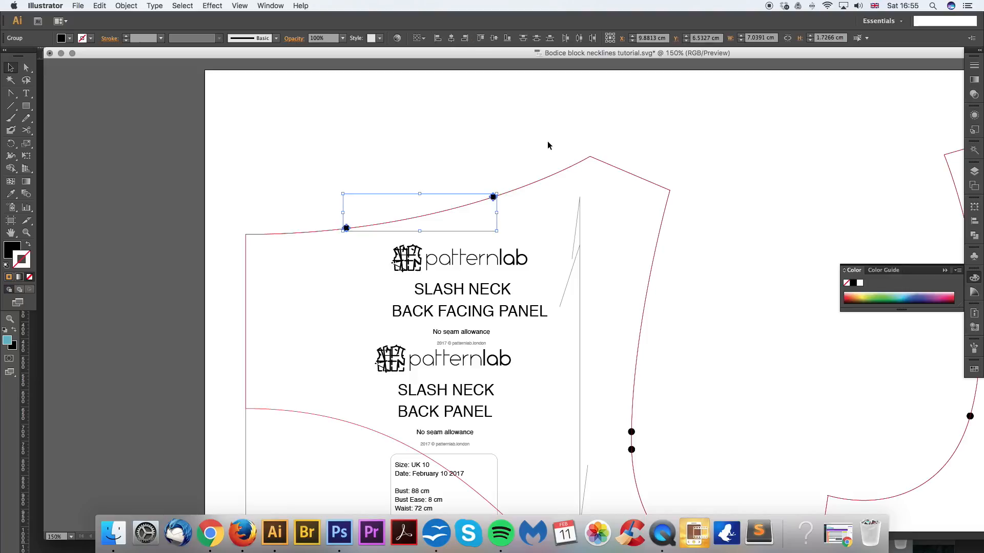
key("super+shift+b")
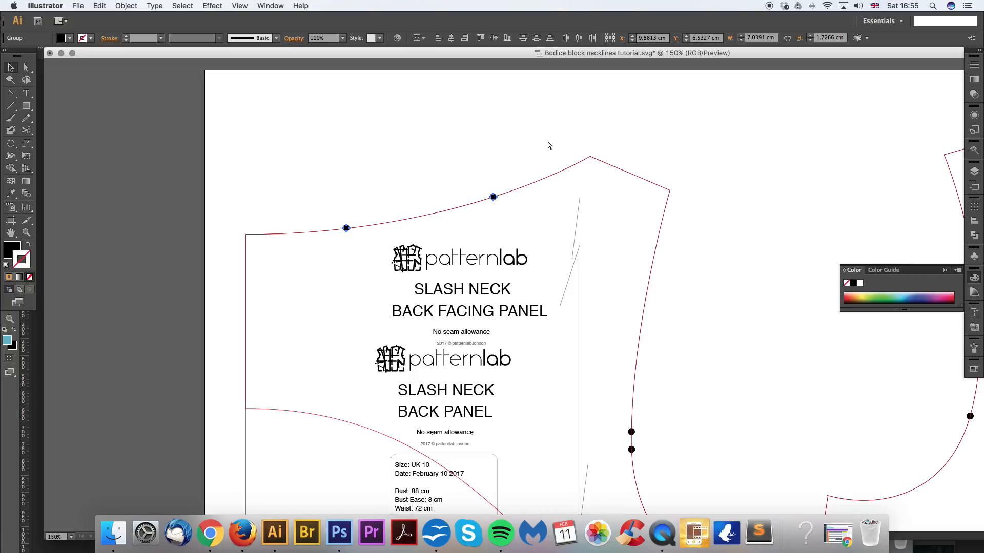
key("super+v")
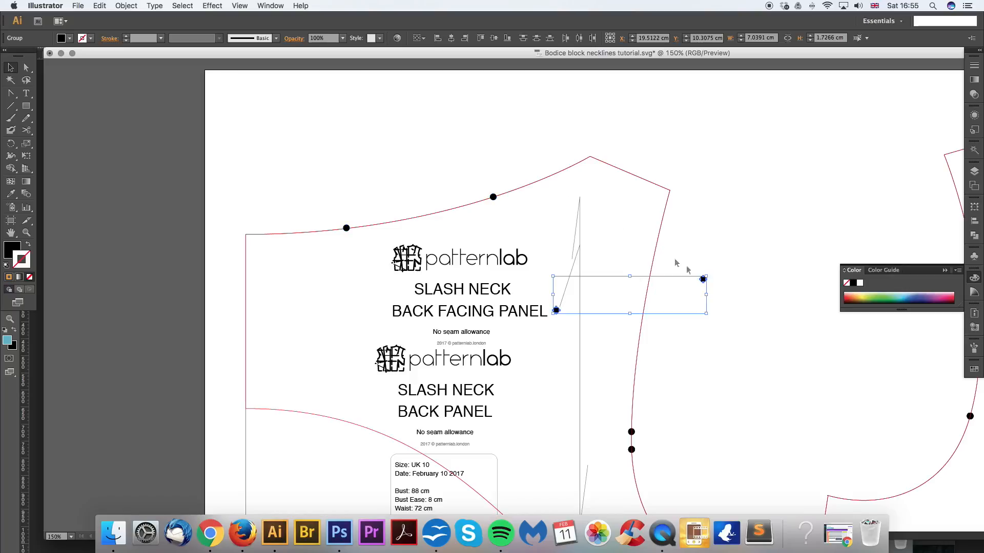
Step: Align the duplicated pair of notch dots exactly over the original dots on the back neckline
left_click_drag(704, 281, 494, 198)
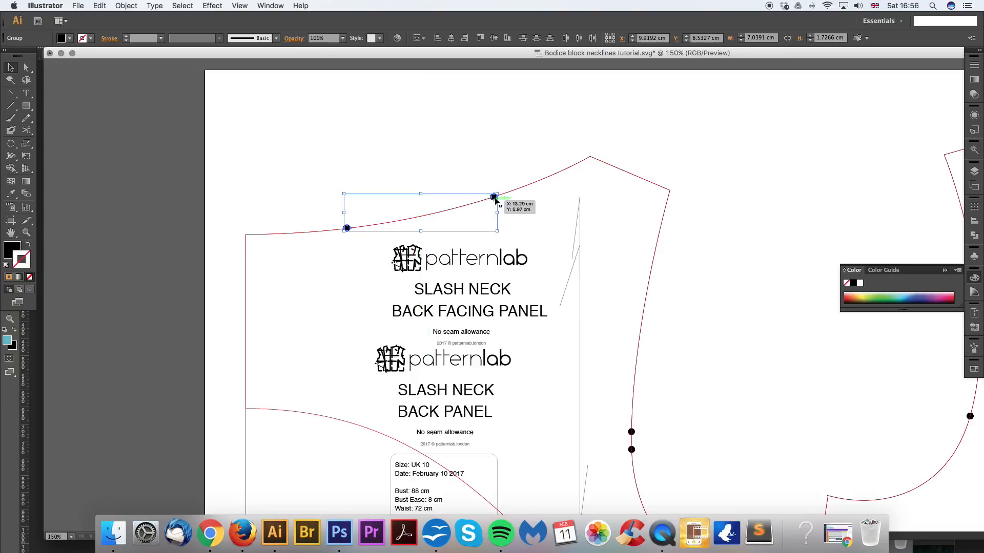
key("super+plus")
left_click_drag(419, 182, 485, 221)
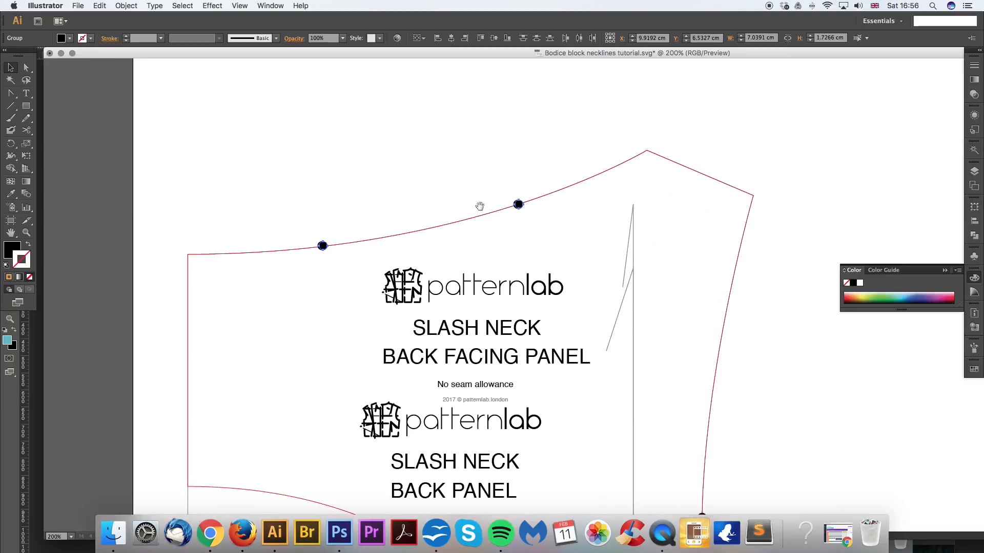
key("super+plus")
key("super+plus")
left_click_drag(384, 157, 468, 244)
mouse_move(489, 200)
left_mouse_down()
mouse_move(470, 203)
mouse_move(422, 175)
mouse_move(482, 203)
left_mouse_up()
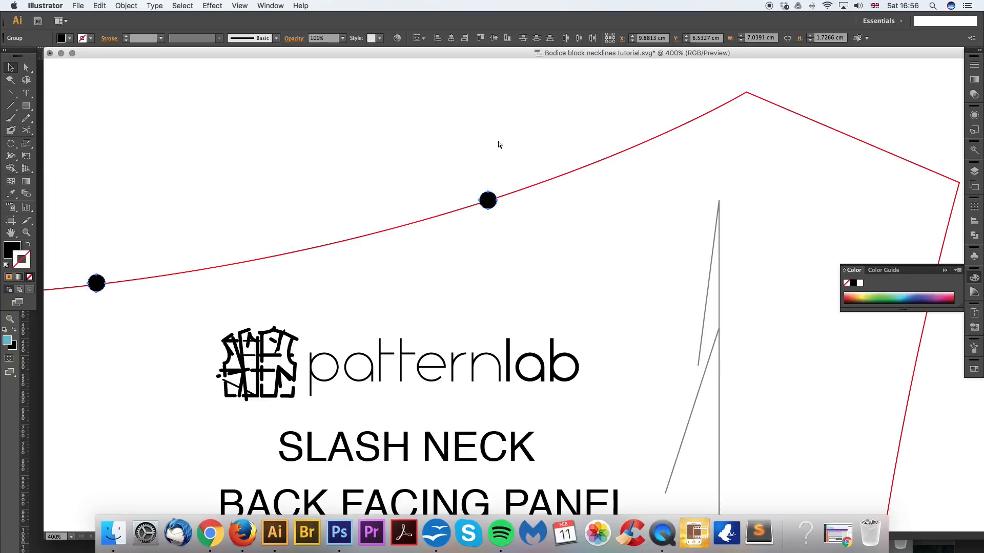
Step: Group the slash neck back facing panel with one pair of notch dots on the back neckline
key("super+minus")
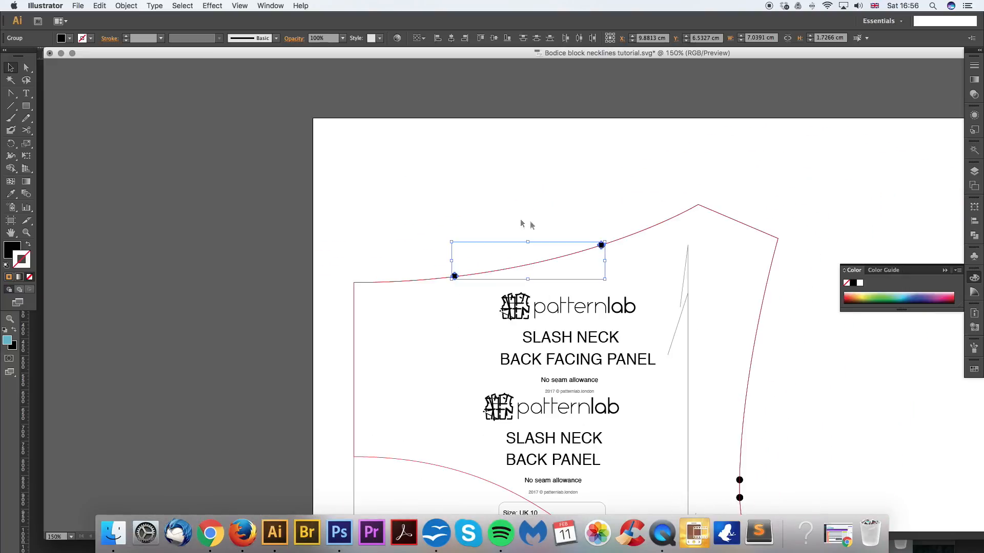
key("super+minus")
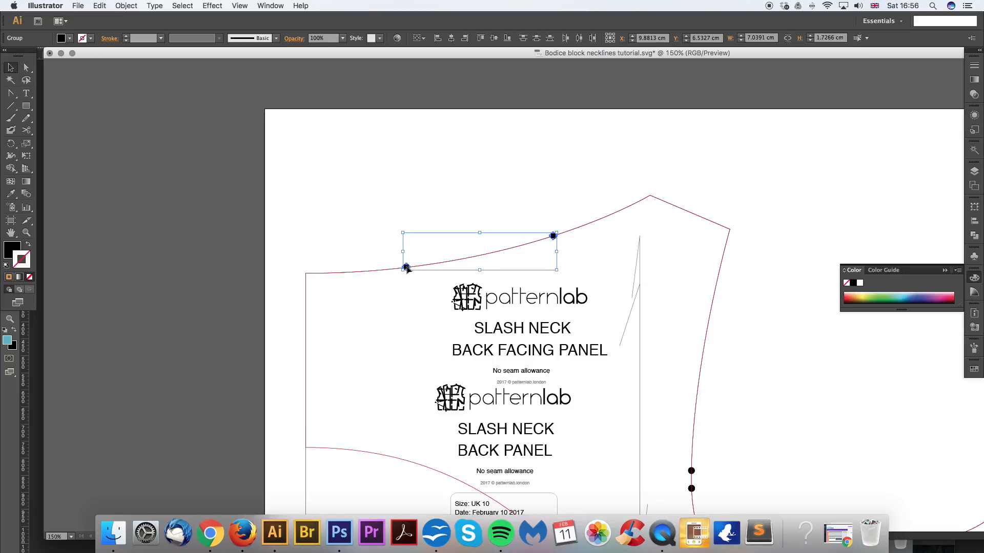
left_click(457, 187)
left_click_drag(509, 204, 486, 178)
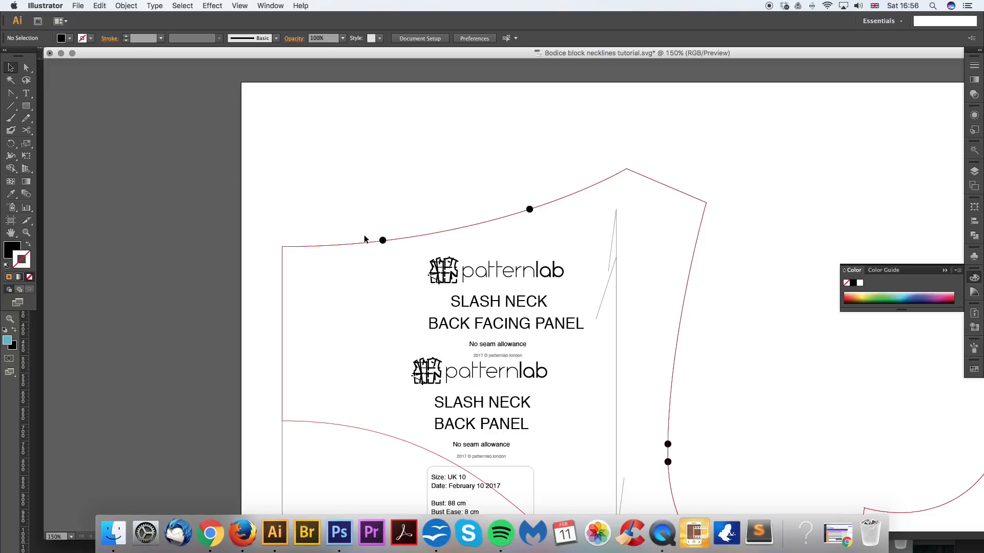
left_click(383, 240)
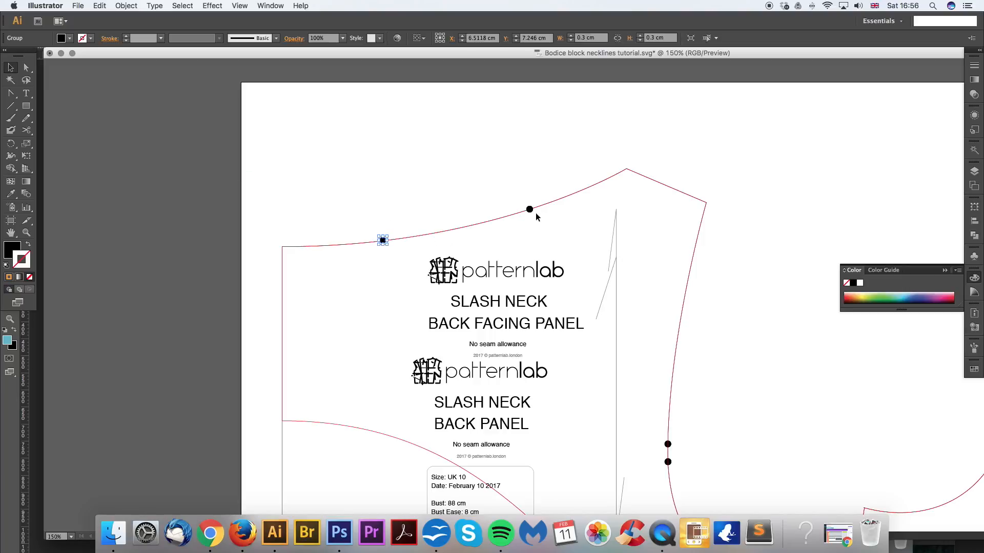
left_click(530, 210, "shift")
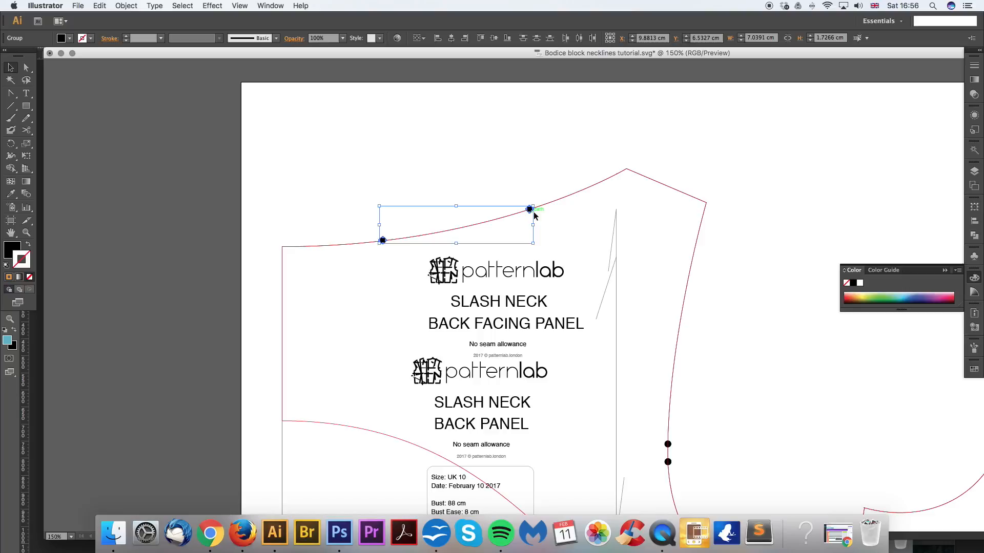
left_click(375, 434, "shift")
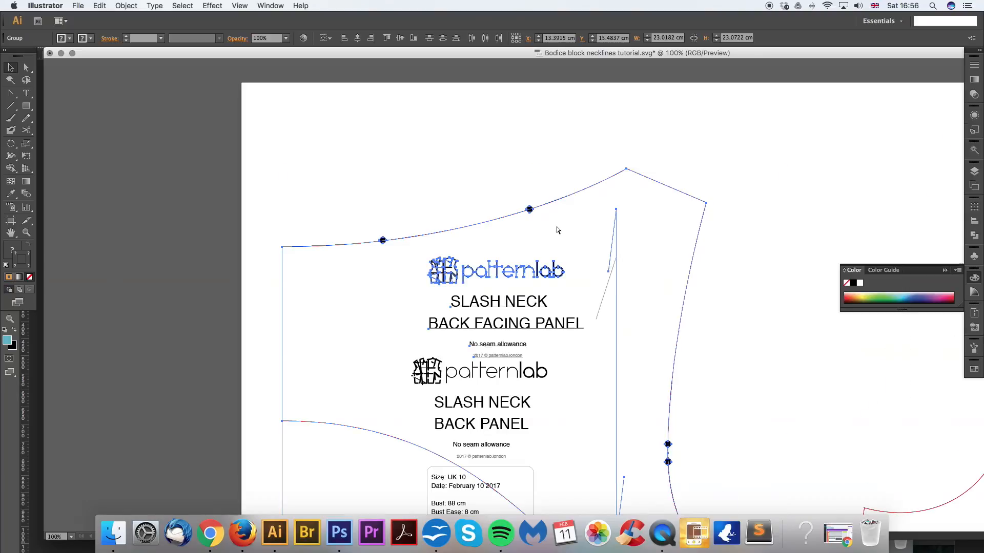
key("super+minus")
key("super+minus")
left_click_drag(670, 283, 593, 272)
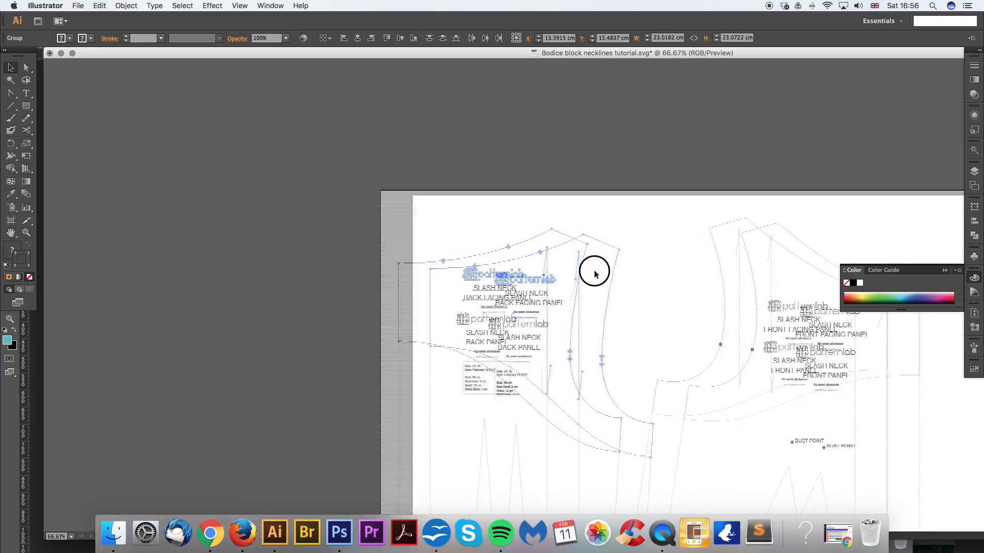
left_click(128, 5)
left_click(132, 41)
Step: Move the grouped back facing panel away from the full back panel, beyond the front panel, to about X 66.23 cm, Y 14.31 cm
left_click_drag(670, 316, 492, 288)
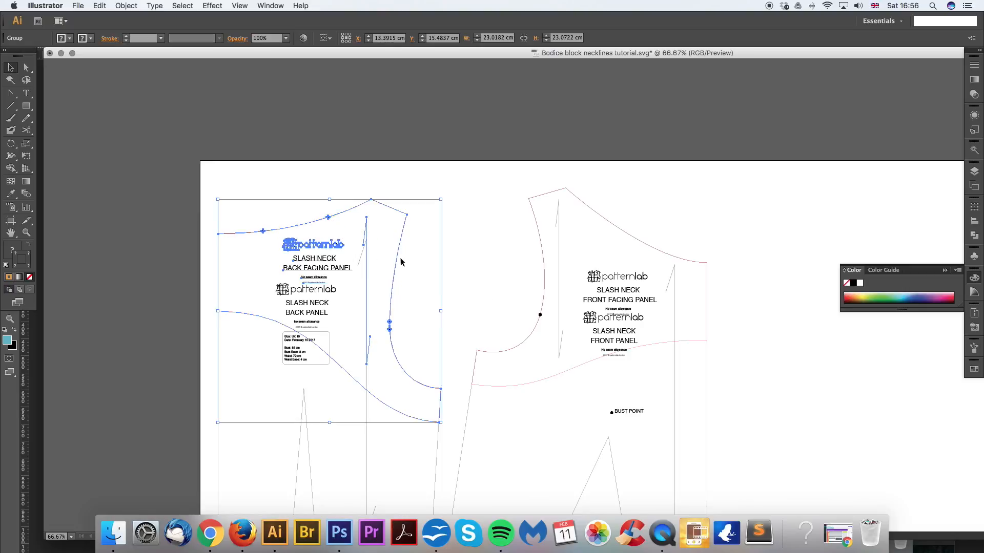
left_click_drag(398, 260, 909, 248)
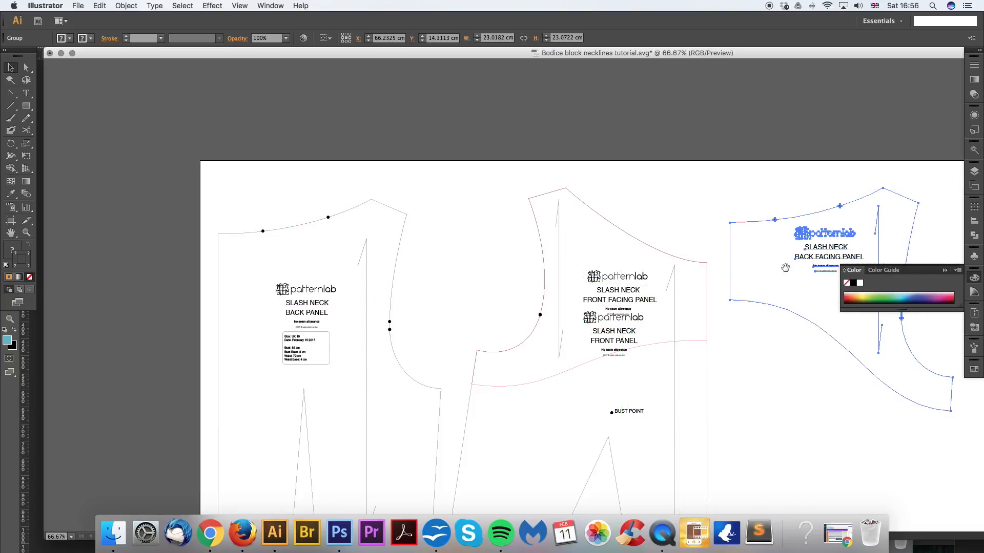
left_click_drag(786, 267, 746, 264)
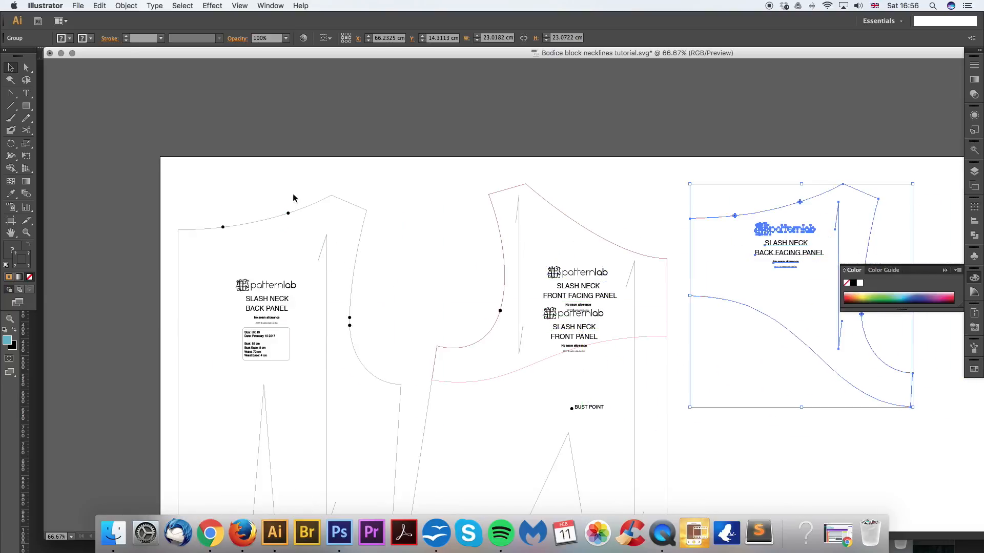
left_click(292, 198)
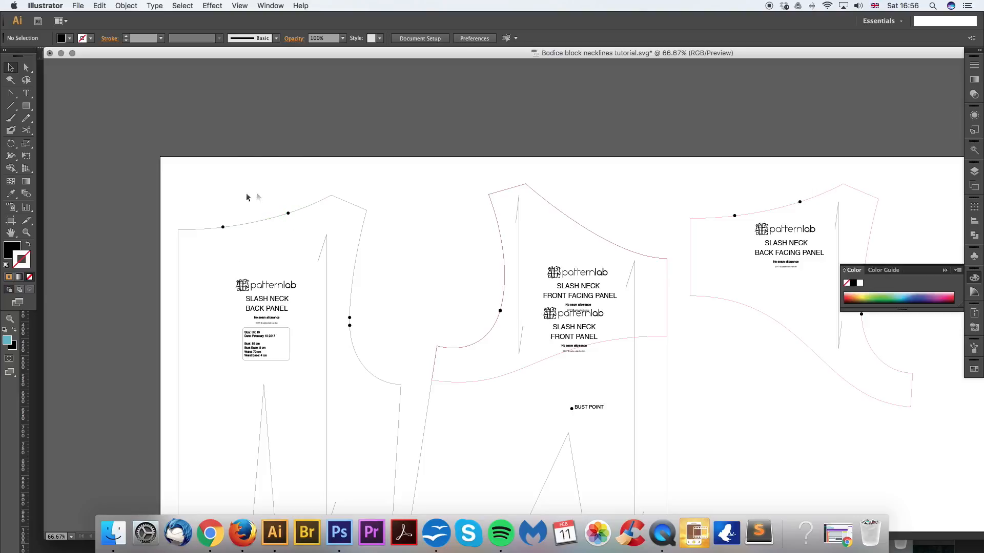
Step: Unlock all locked objects so the full back and front panels can be selected, and clear the selection
left_click_drag(201, 198, 337, 285)
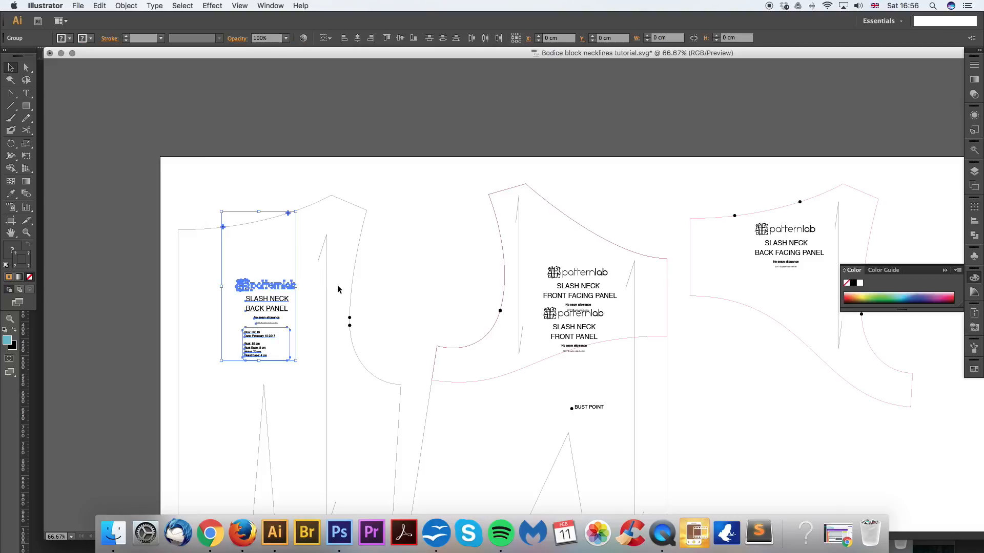
left_click(386, 216)
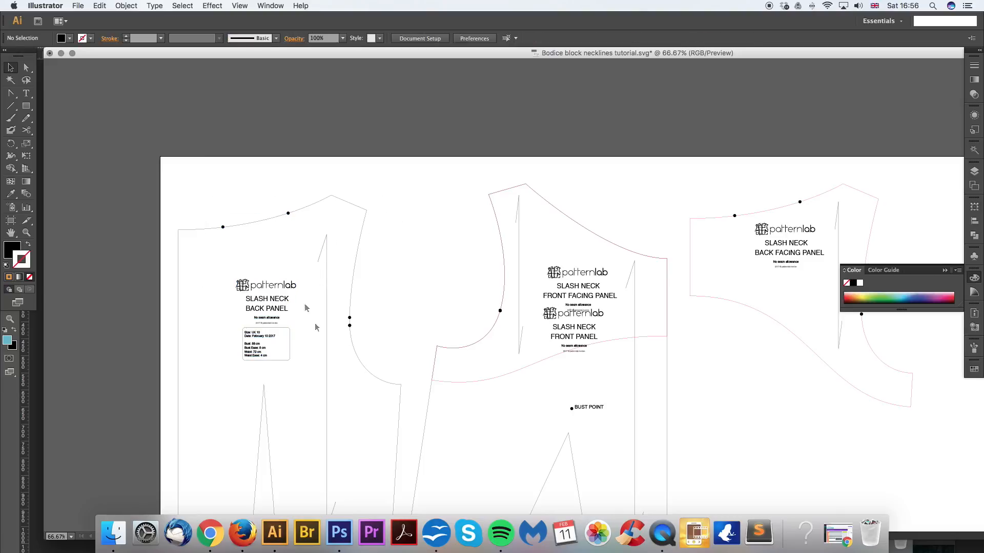
left_click(125, 5)
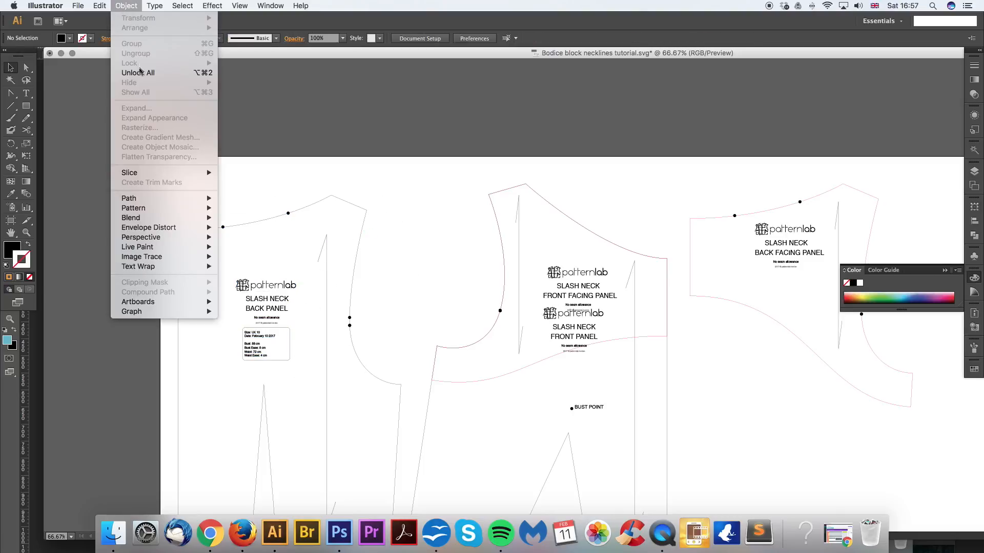
left_click(140, 72)
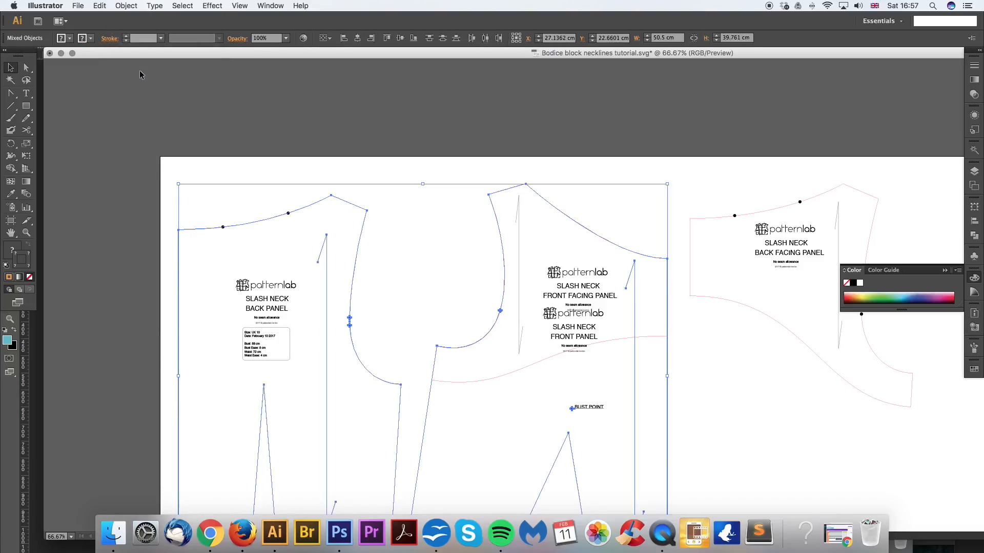
left_click(258, 212)
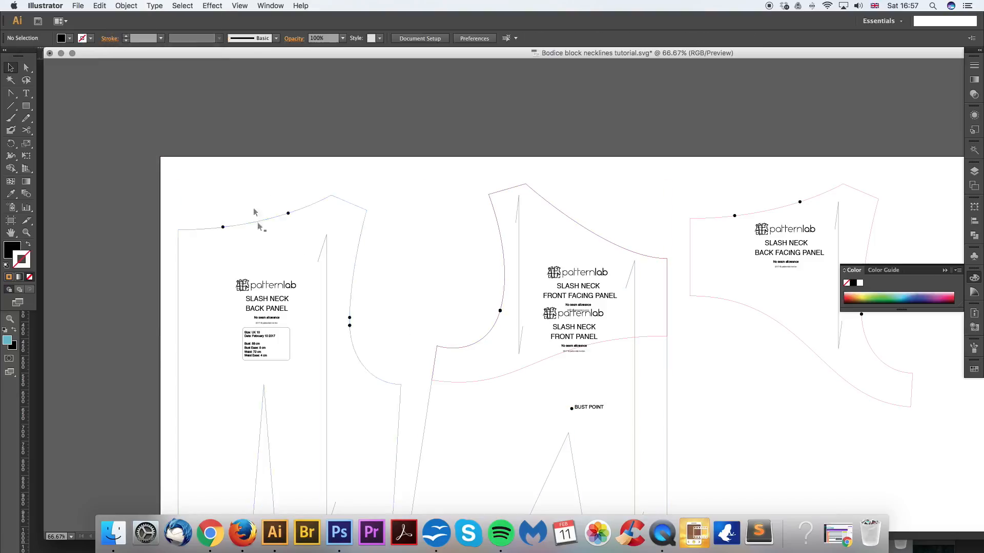
Step: Group the full back panel outline with its neckline dots, armhole dots, grainline, logo and label text
scroll(396, 297, "left", 3)
left_click(402, 333)
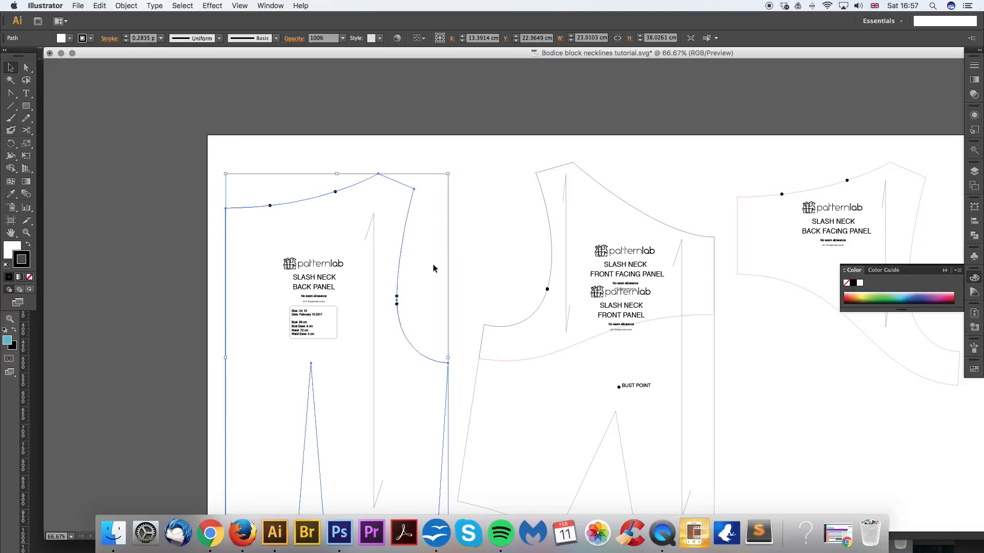
left_click_drag(261, 140, 496, 508)
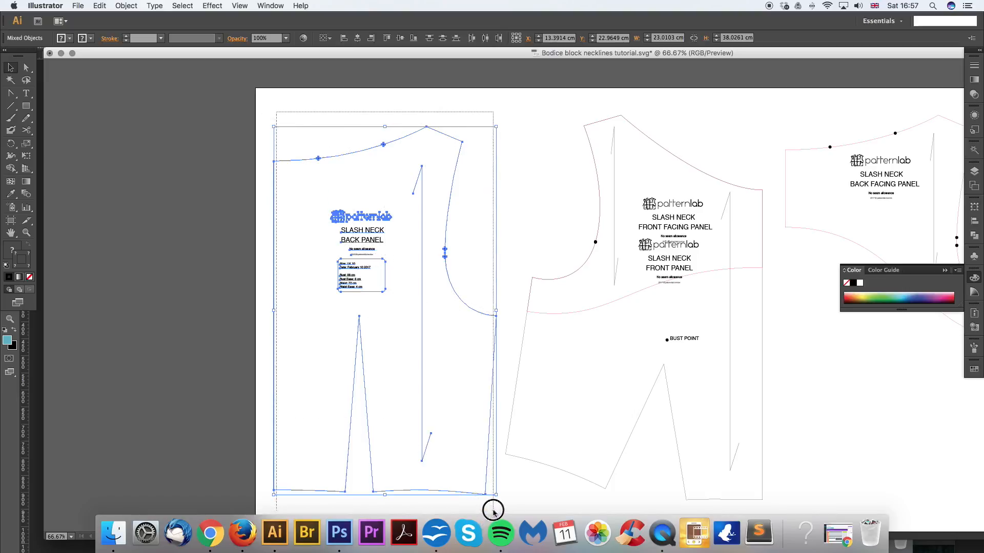
left_click(126, 6)
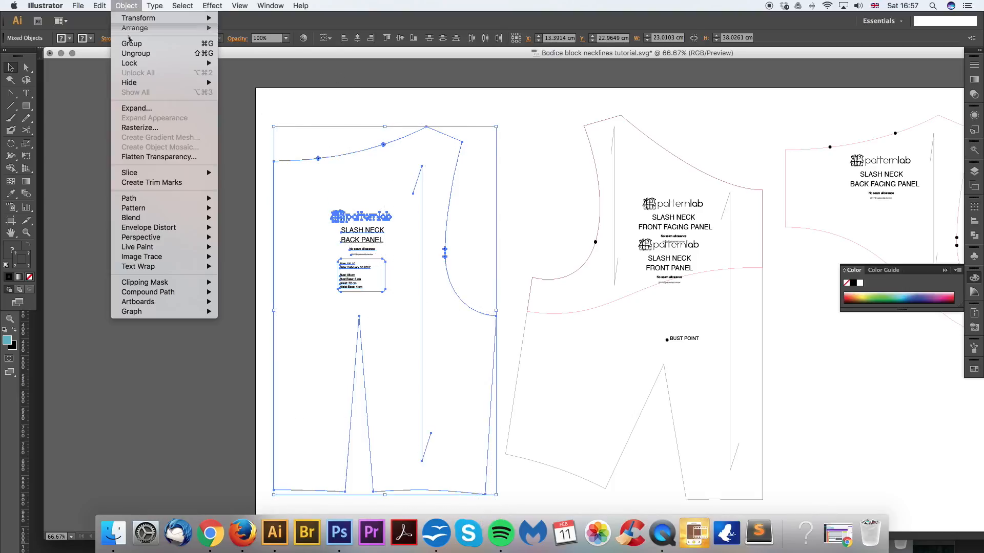
left_click(132, 44)
left_click_drag(447, 137, 410, 154)
key("ctrl+z")
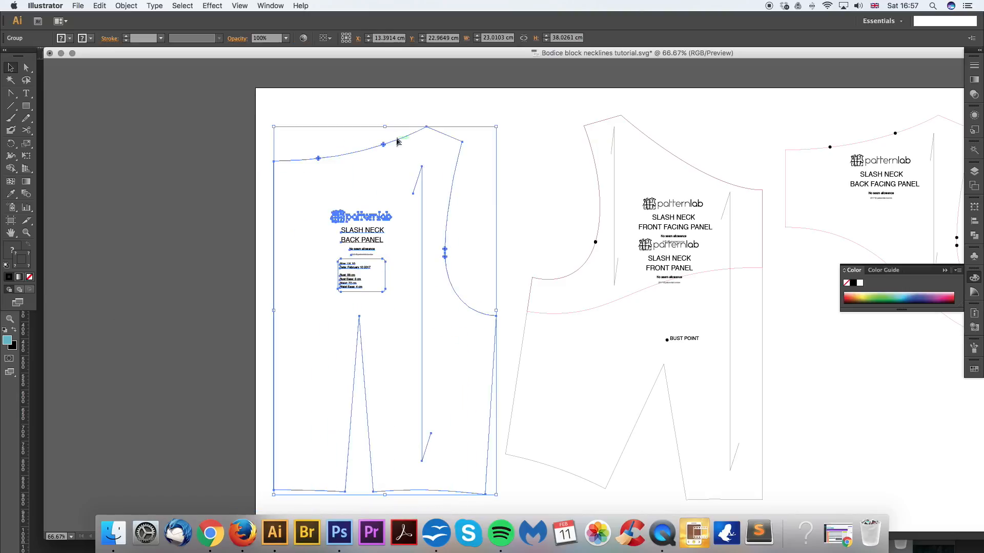
scroll(410, 204, "right", 5)
left_click(410, 204)
Step: Paste the pair of notch dots and place it above the front neckline at about X 46.77 cm, Y 5.11 cm
scroll(541, 231, "right", 5)
scroll(541, 232, "up", 3)
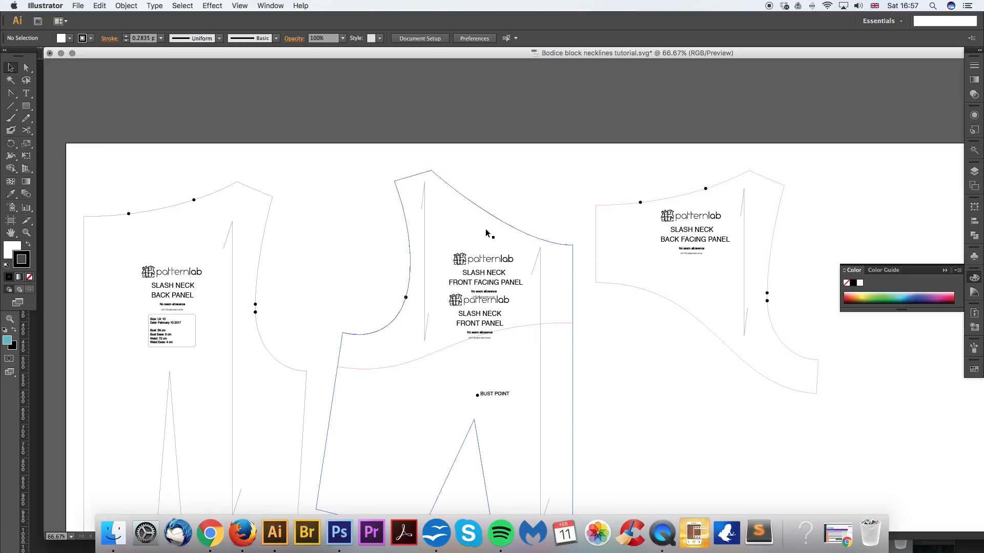
key("super+plus")
left_click_drag(477, 242, 545, 217)
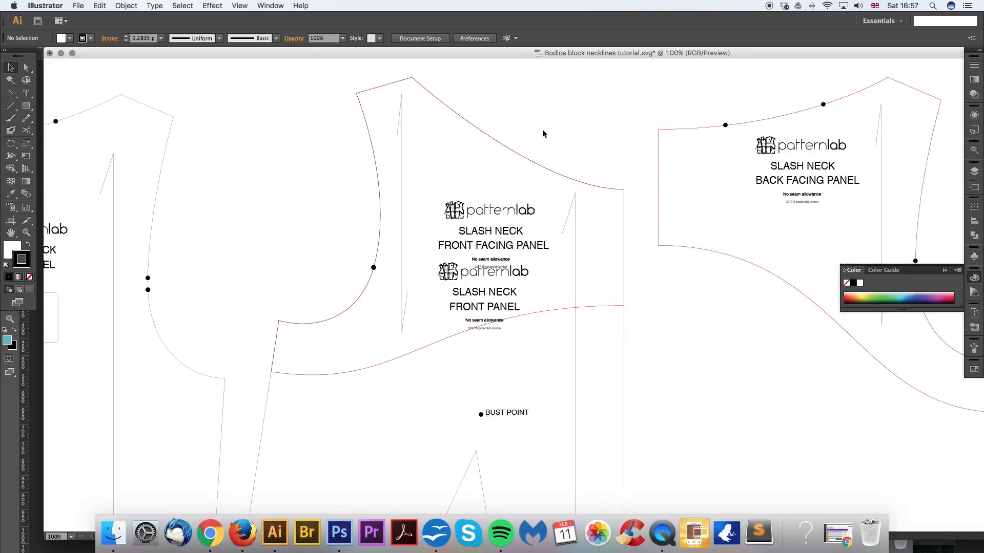
key("super+v")
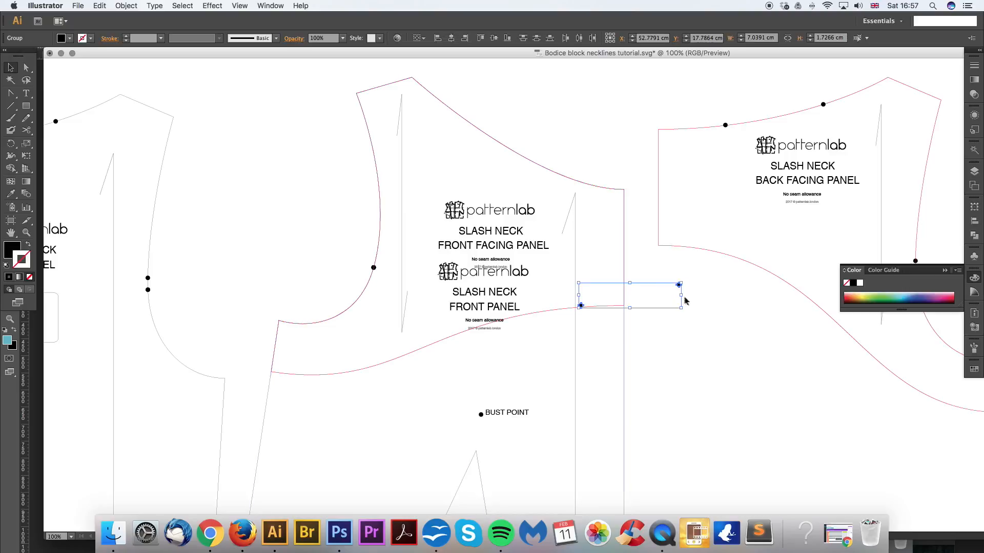
left_click_drag(680, 285, 532, 200)
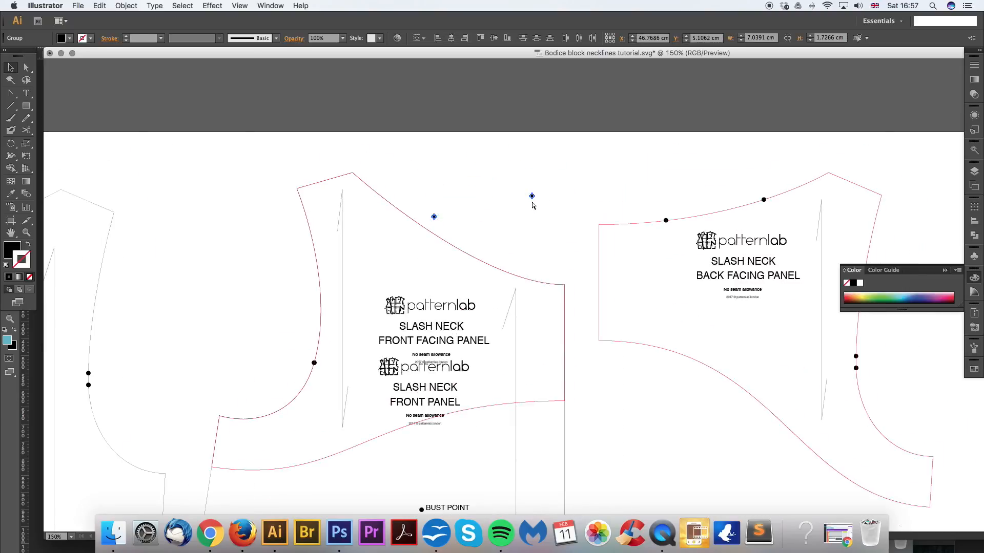
Step: Delete the pasted dot farther from the front shoulder, keeping a single notch dot for the front neckline
key("super+equal")
key("super+equal")
left_click_drag(415, 151, 510, 235)
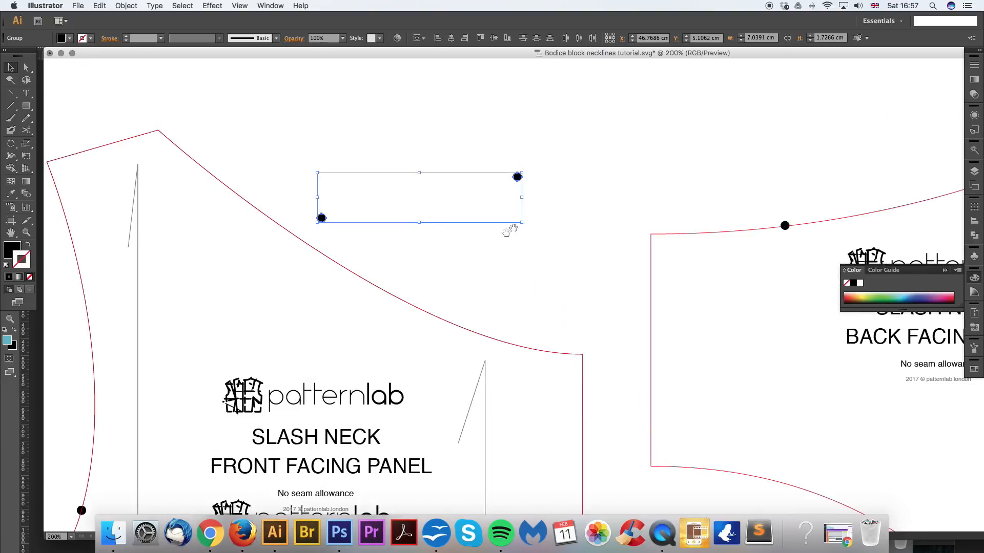
left_click_drag(509, 232, 615, 257)
left_click(625, 201)
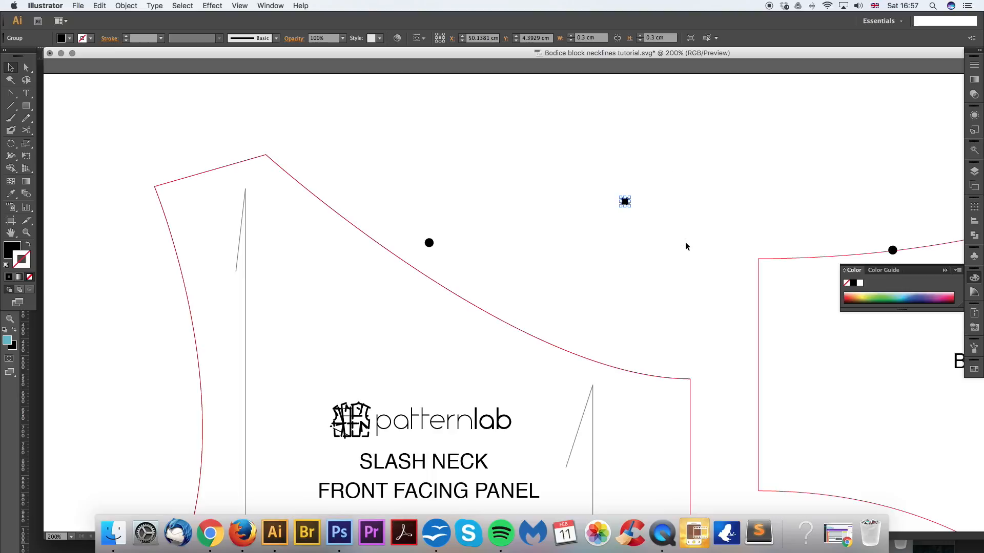
key("Delete")
Step: Place the remaining notch dot on the front neckline curve at about X 44.43 cm, Y 7.68 cm
key("super+minus")
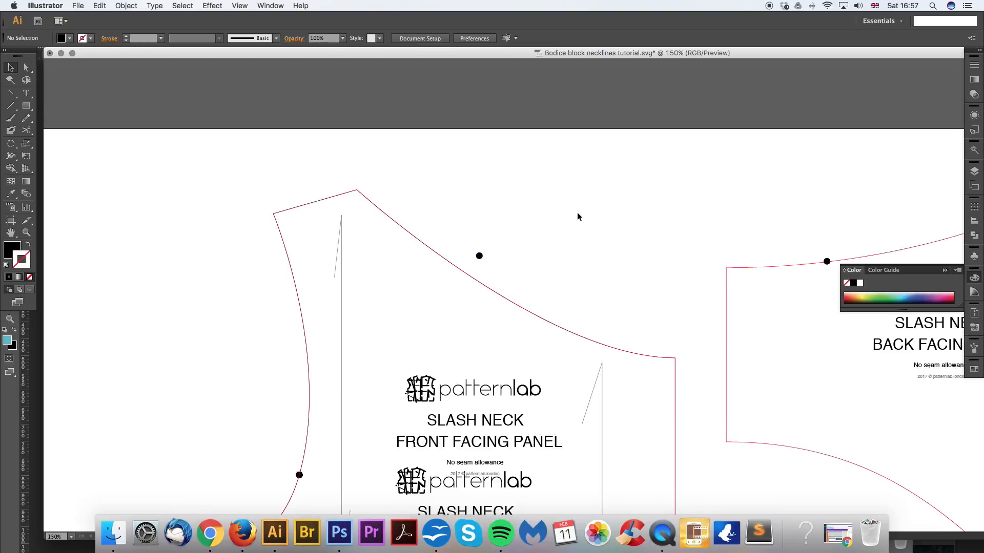
key("super+plus")
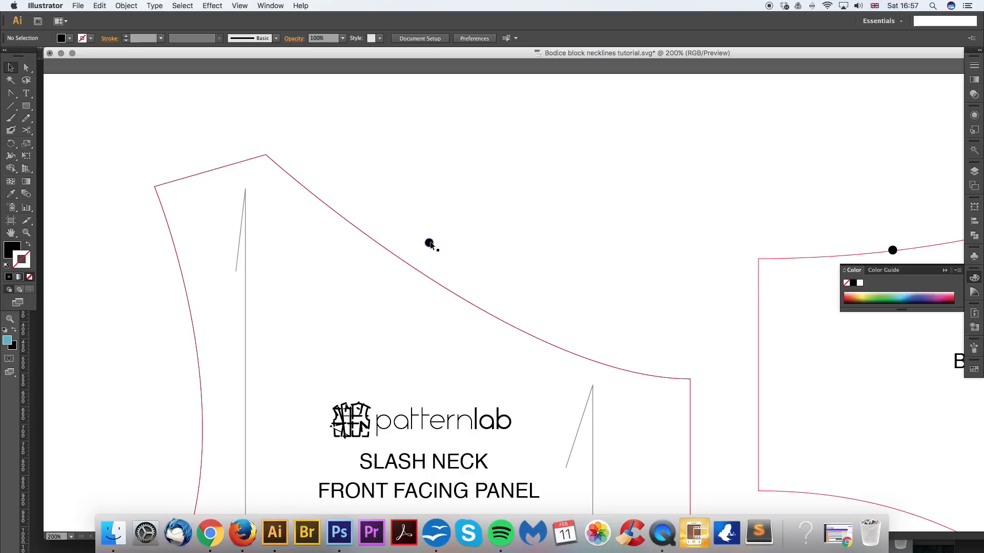
left_click_drag(429, 245, 460, 297)
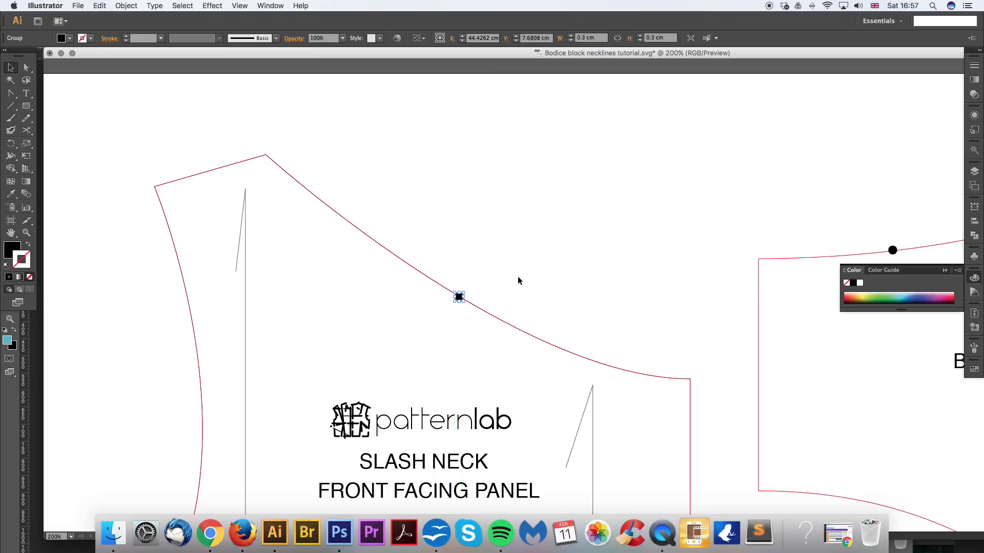
left_click(516, 277)
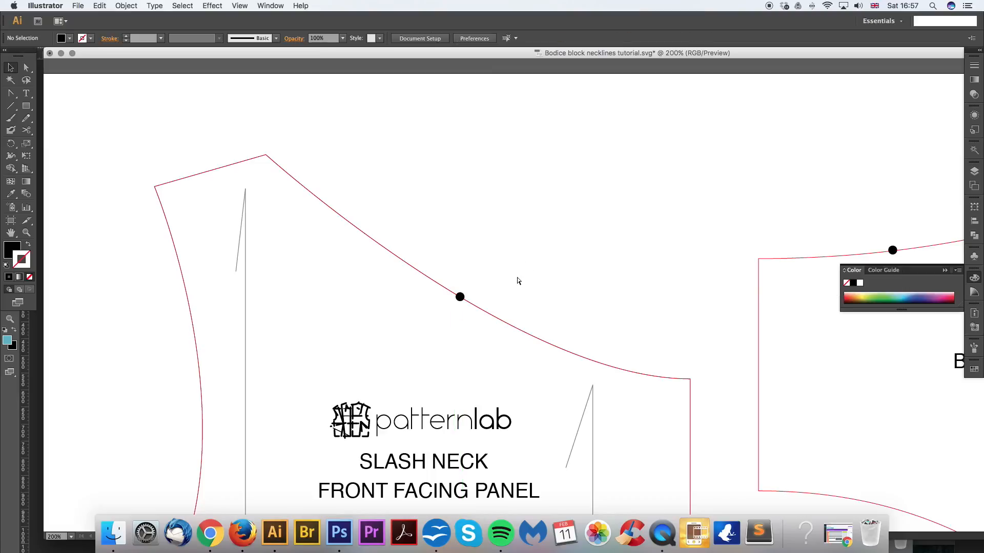
Step: Duplicate the front neckline notch dot by copy and paste and align the copy over the original
key("super+minus")
left_click(502, 296)
key("super+c")
key("super+v")
left_click(606, 291)
left_click_drag(630, 296, 502, 297)
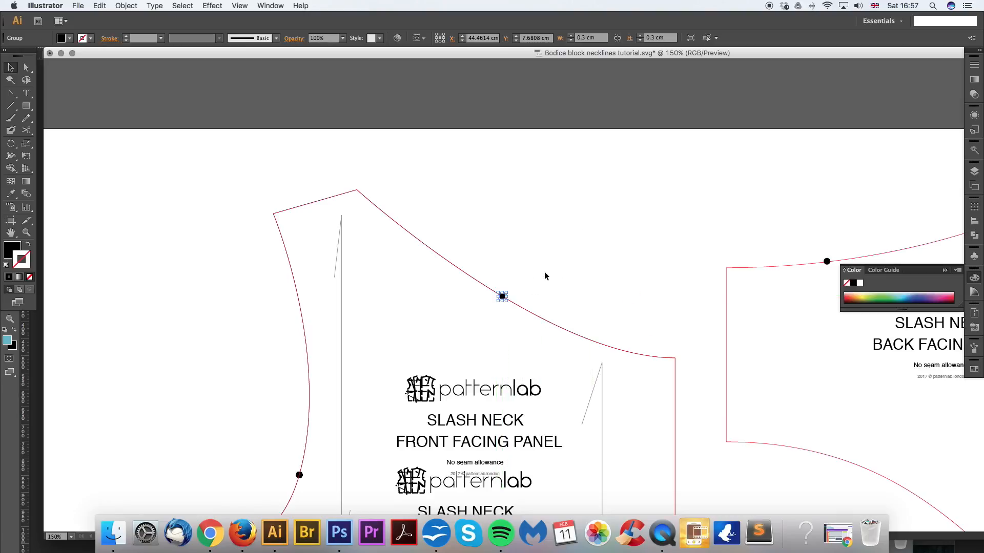
Step: Group the slash neck front facing panel with one of the notch dots on the front neckline
left_click_drag(579, 277, 587, 225)
key("super+minus")
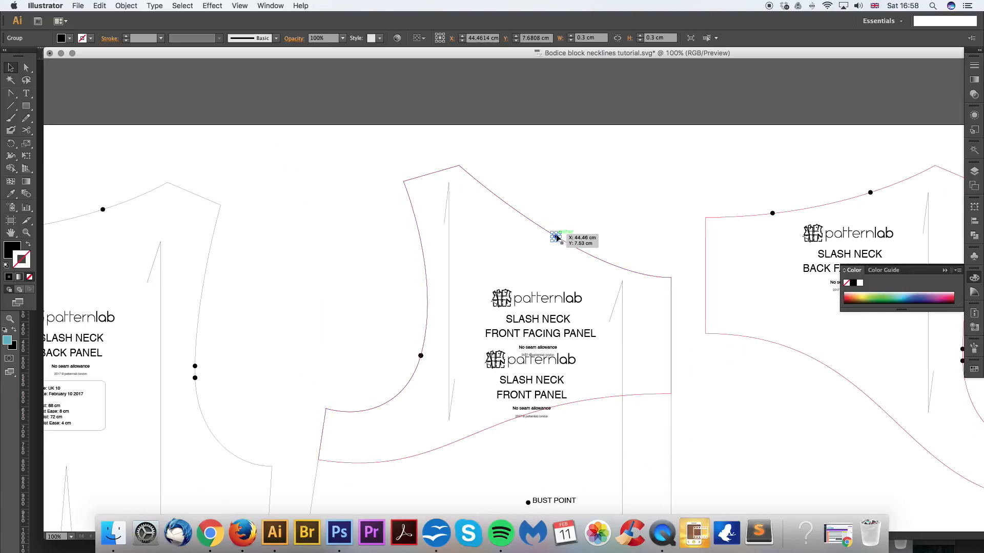
left_click(601, 403)
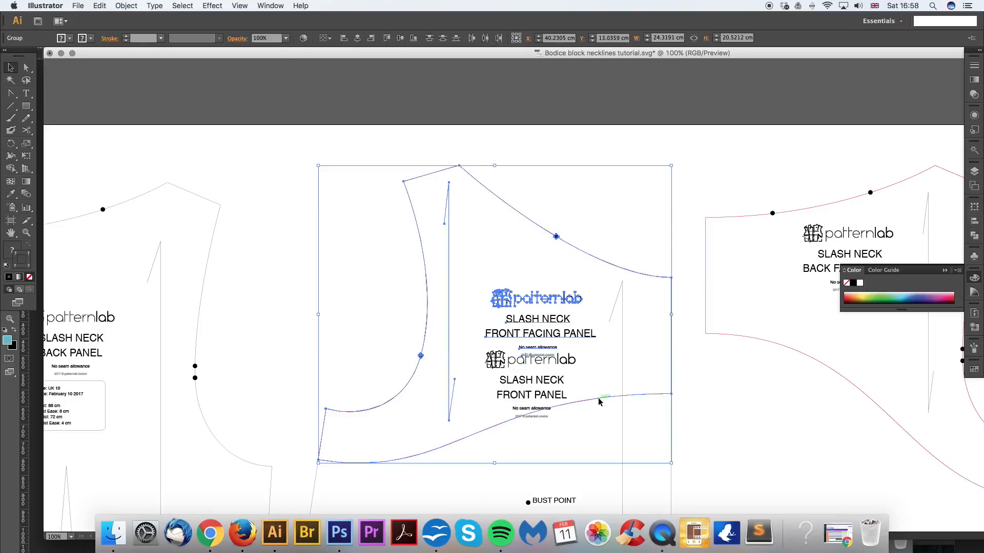
left_click(126, 5)
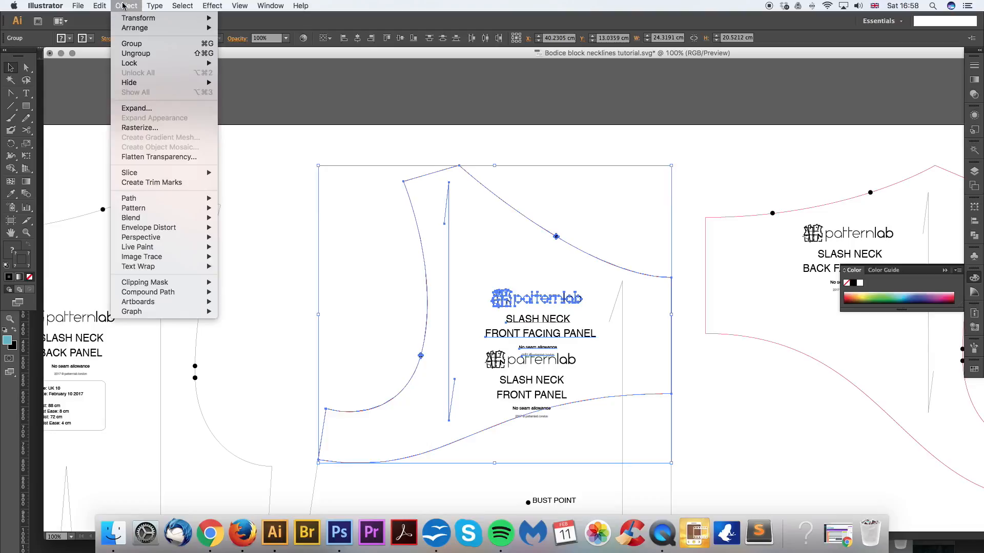
left_click(142, 44)
key("super+minus")
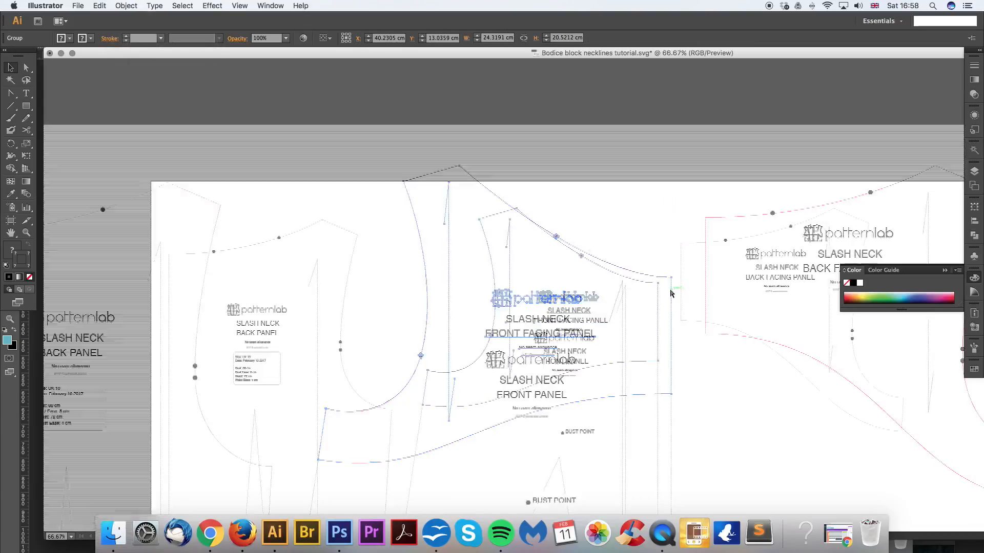
Step: Move the slash neck front facing panel off the front panel and place it below the back facing panel
left_click_drag(628, 336, 729, 469)
left_click(797, 403)
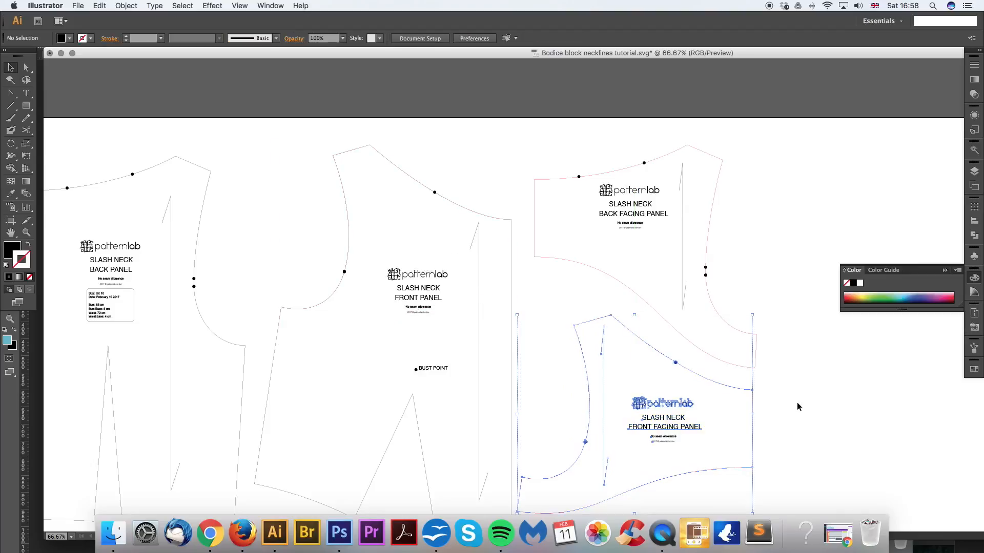
left_click_drag(794, 403, 738, 335)
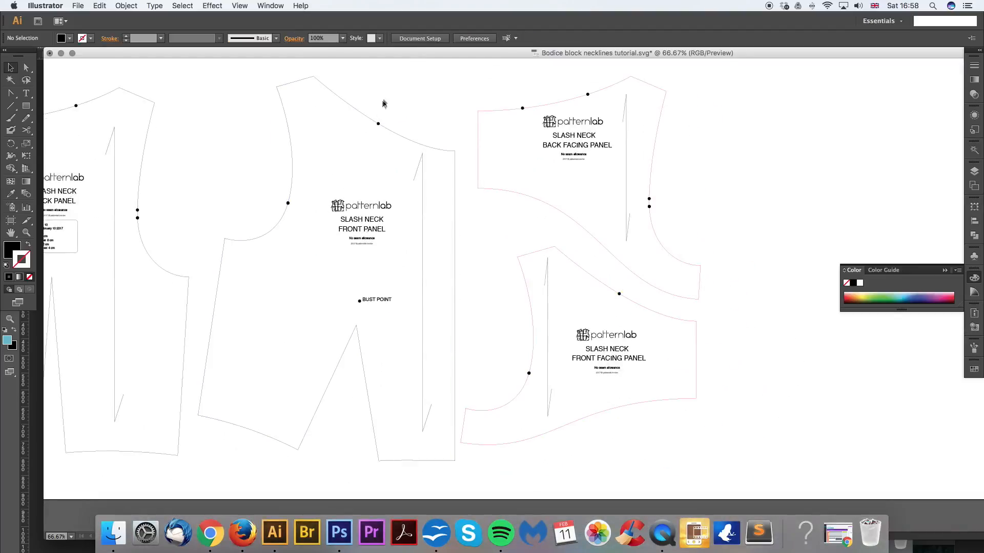
Step: Group the full slash neck front panel with the notch dot on its neckline
left_click_drag(379, 112, 435, 182)
left_click(501, 166)
left_click_drag(501, 166, 288, 512)
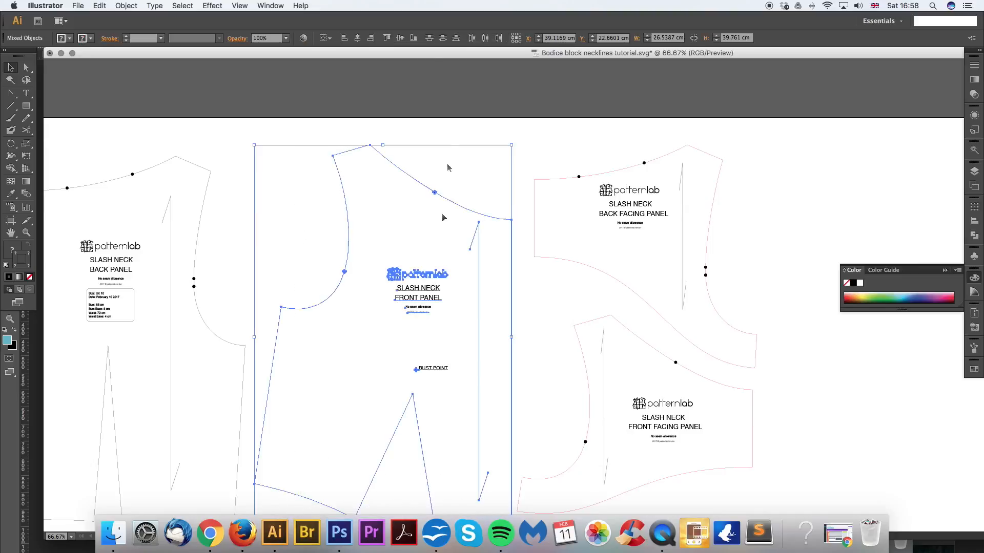
left_click(124, 6)
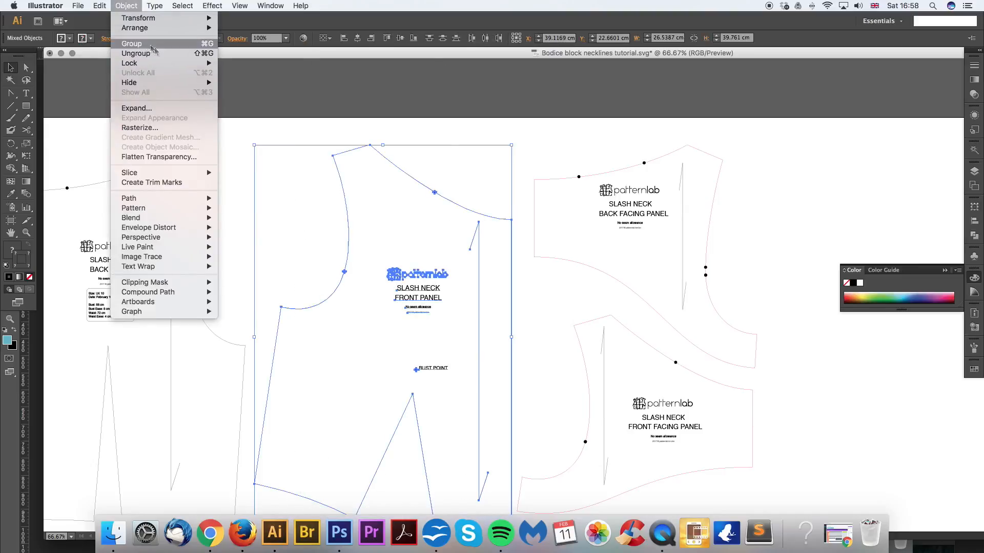
left_click(132, 44)
left_click(498, 150)
scroll(512, 149, "down", 2)
scroll(523, 146, "left", 2)
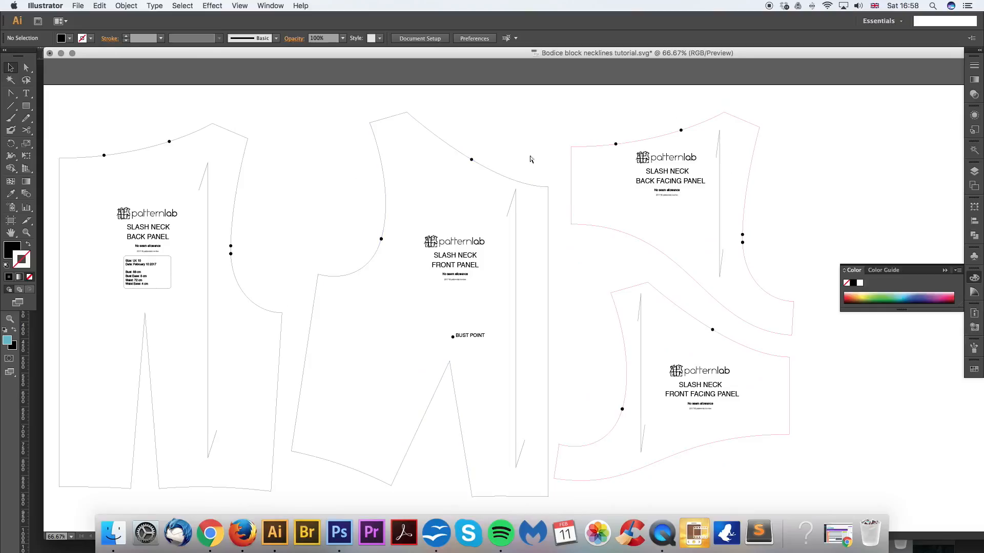
Step: Match the outlines of both facing panels to the full panels' black 0.2835 pt stroke and set their fill to none
key("super+minus")
key("a")
left_click(632, 178)
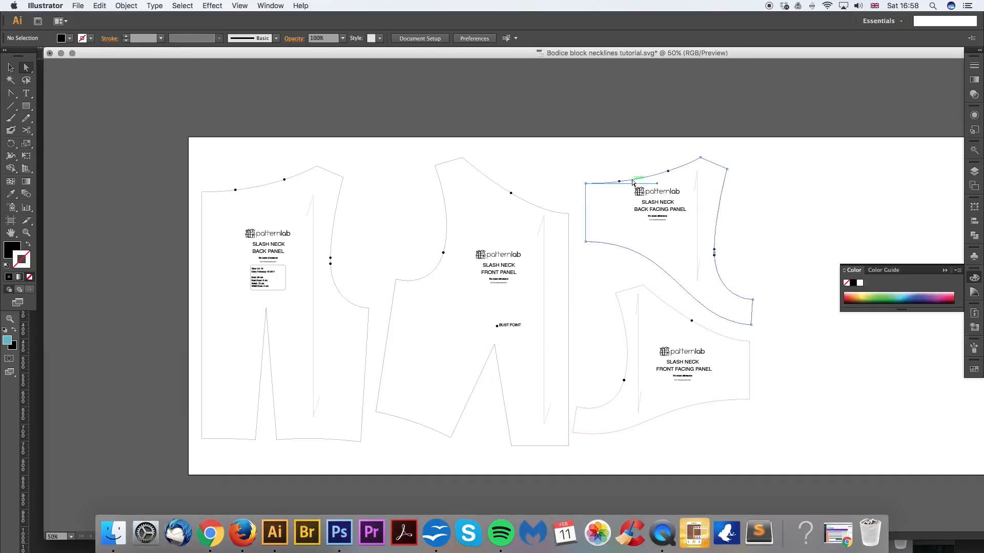
left_click(636, 290, "shift")
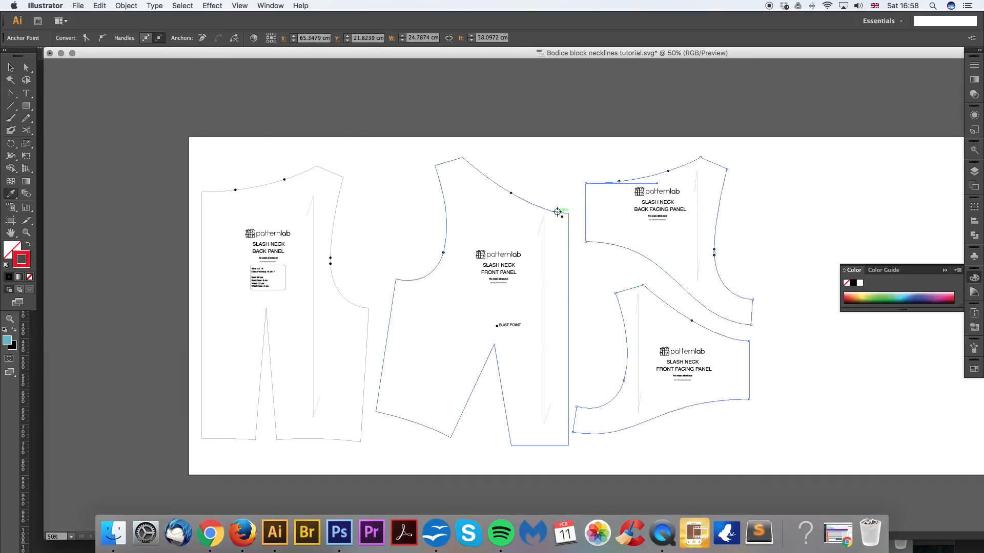
left_click(561, 186)
left_click(597, 231)
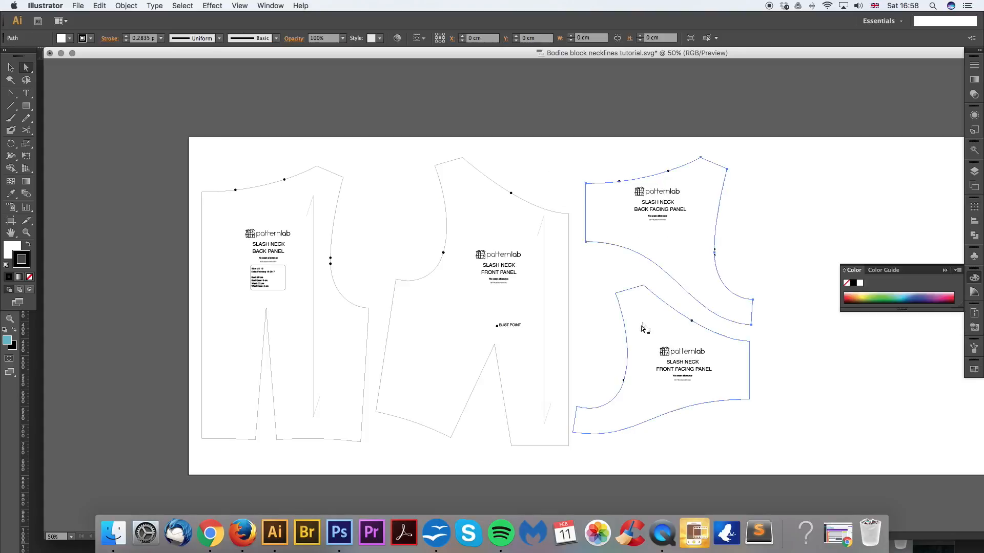
left_click(646, 310, "shift")
left_click(30, 277)
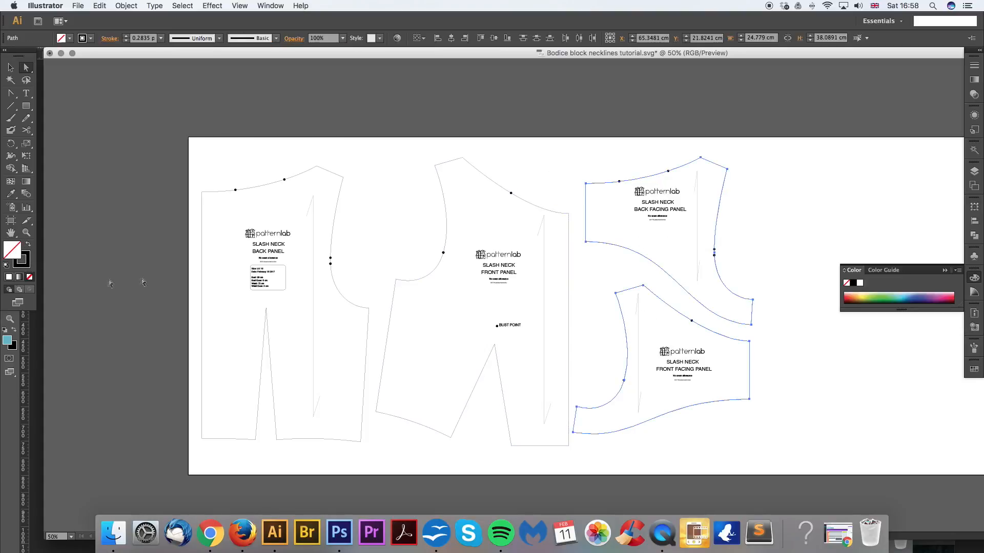
left_click(540, 162)
Step: Overlay the slash neck front facing panel on the full front panel, nudging it until the shoulder, neckline and armhole coincide
key("super+equal")
left_click_drag(597, 212, 610, 231)
key("v")
left_click_drag(670, 311, 500, 308)
key("super+plus")
key("super+plus")
key("Right")
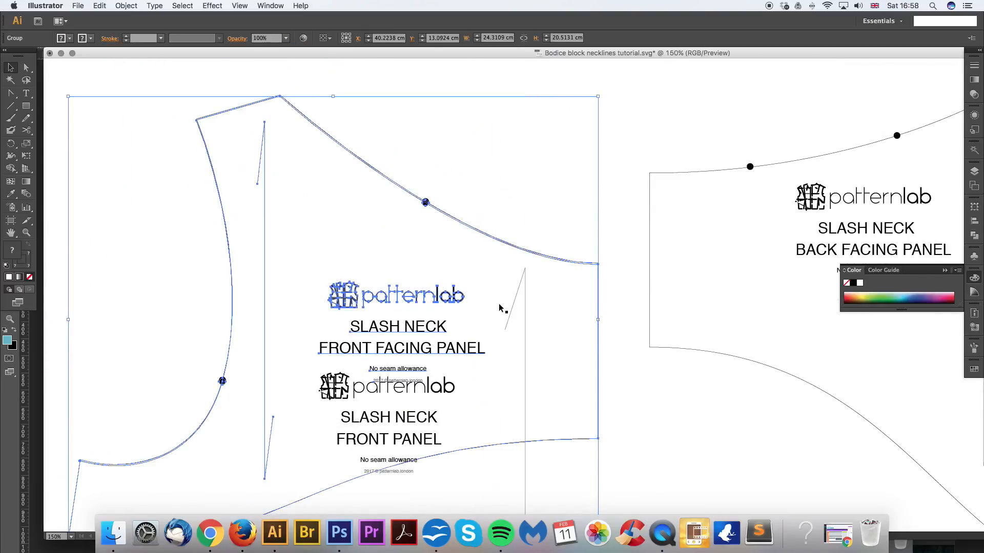
key("Up")
key("Up")
left_click_drag(469, 192, 595, 187)
left_click(595, 185)
Step: Overlay the slash neck back facing panel on the full back panel and nudge it into alignment
key("super+minus")
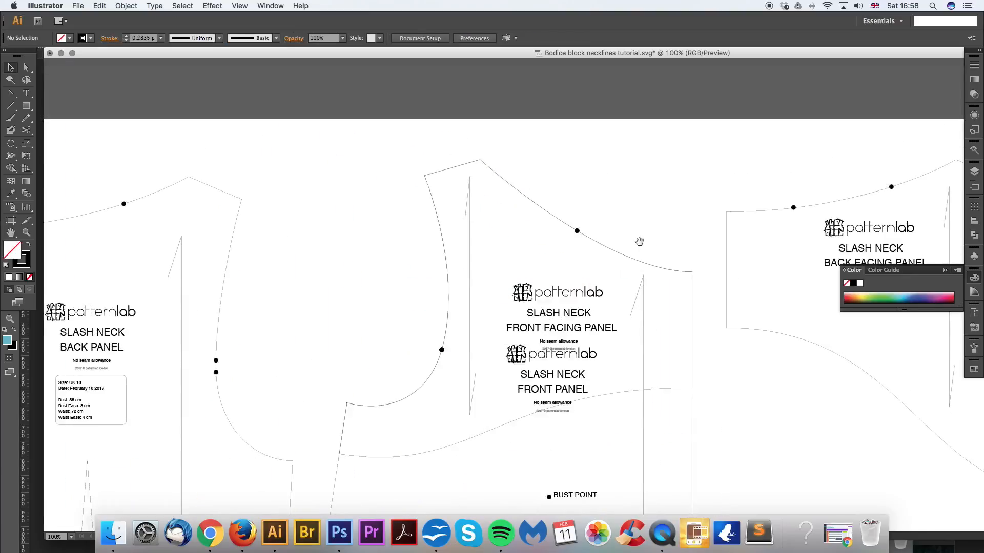
left_click_drag(639, 242, 738, 230)
left_click_drag(840, 204, 80, 220)
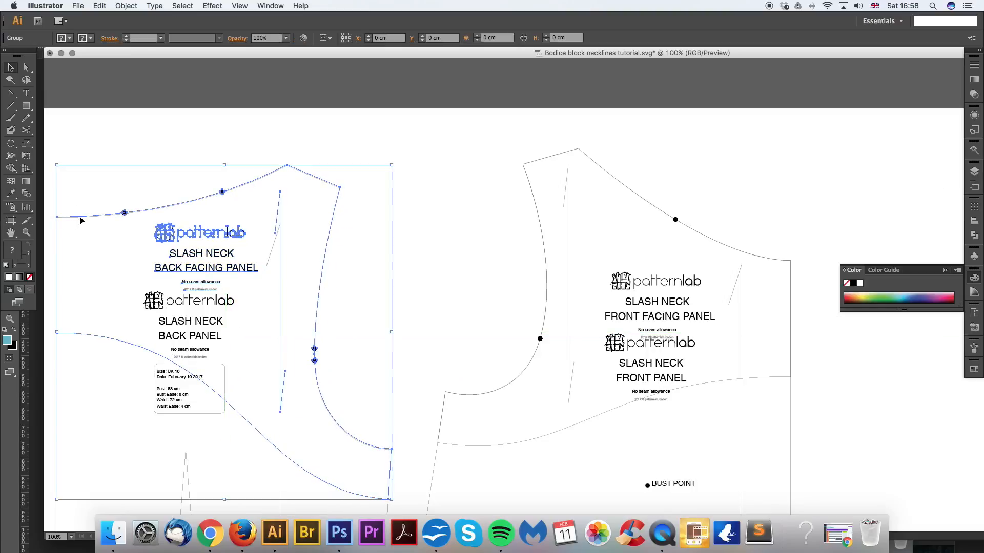
key("Down")
key("super+minus")
Step: Move both facing panels to the empty artboard area beside the front panel, placing the front facing at about X 67.89 cm, Y 30.60 cm
left_click_drag(494, 325, 283, 288)
key("super+minus")
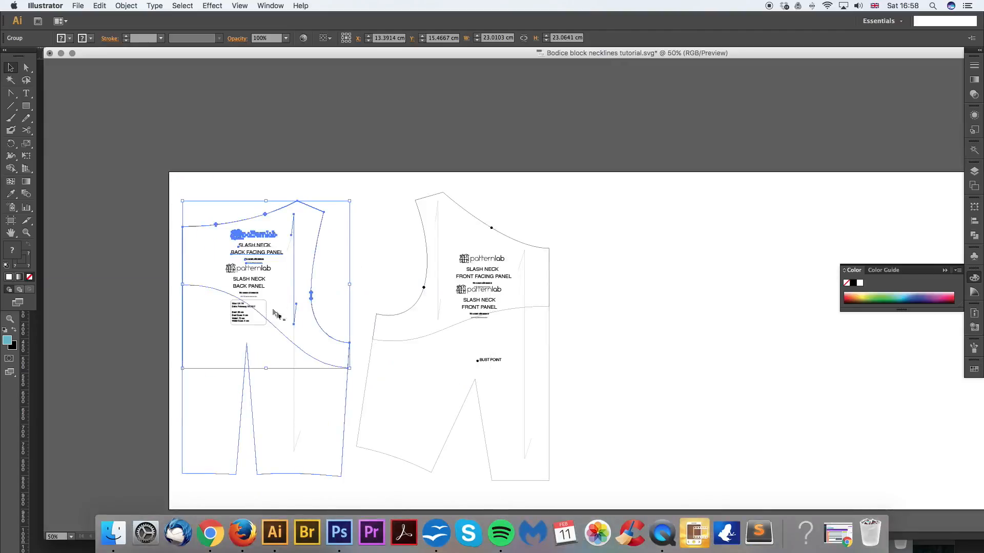
left_click(385, 342, "shift")
left_click_drag(385, 342, 795, 344)
left_click_drag(813, 386, 682, 274)
left_click(677, 269)
left_click_drag(688, 234, 480, 363)
scroll(457, 282, "up", 2)
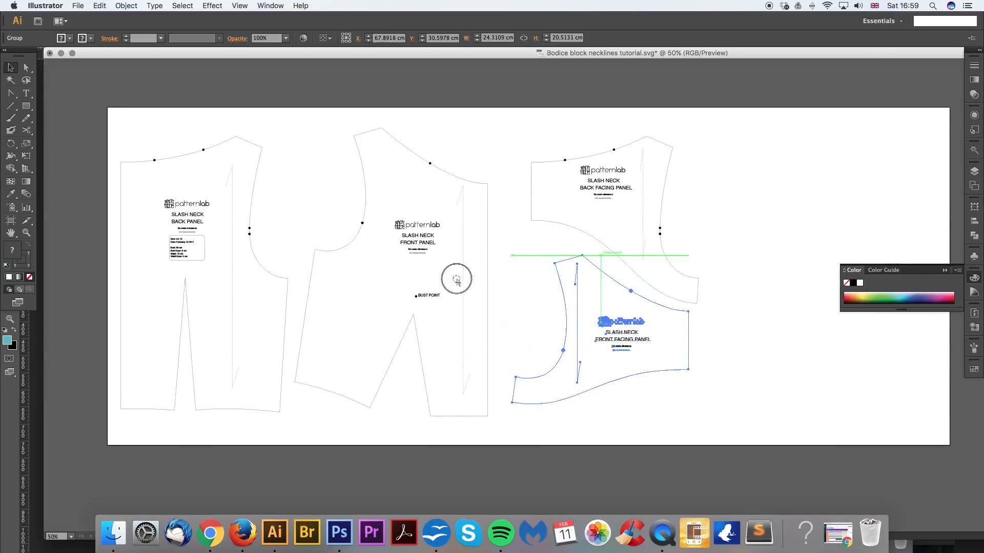
Step: Deselect the front facing panel and collapse the floating Color palette so all four pattern pieces are unobstructed
left_click_drag(419, 236, 440, 243)
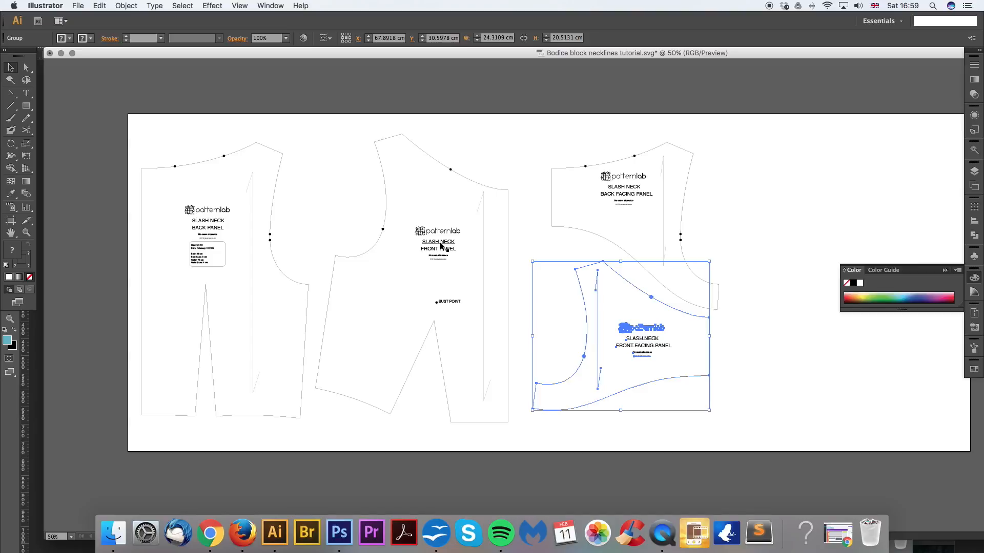
key("a")
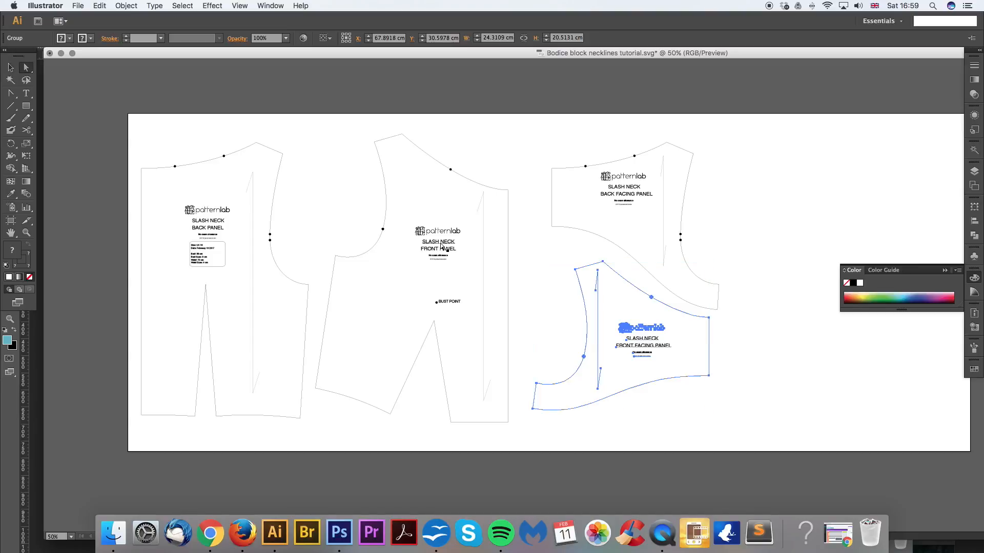
left_click(582, 253)
scroll(589, 251, "left", 3)
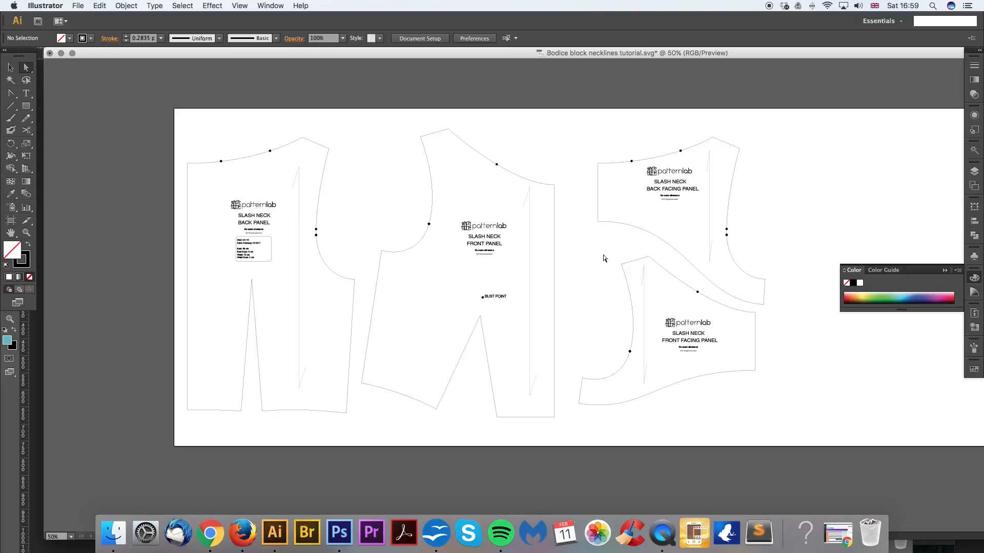
left_click(946, 271)
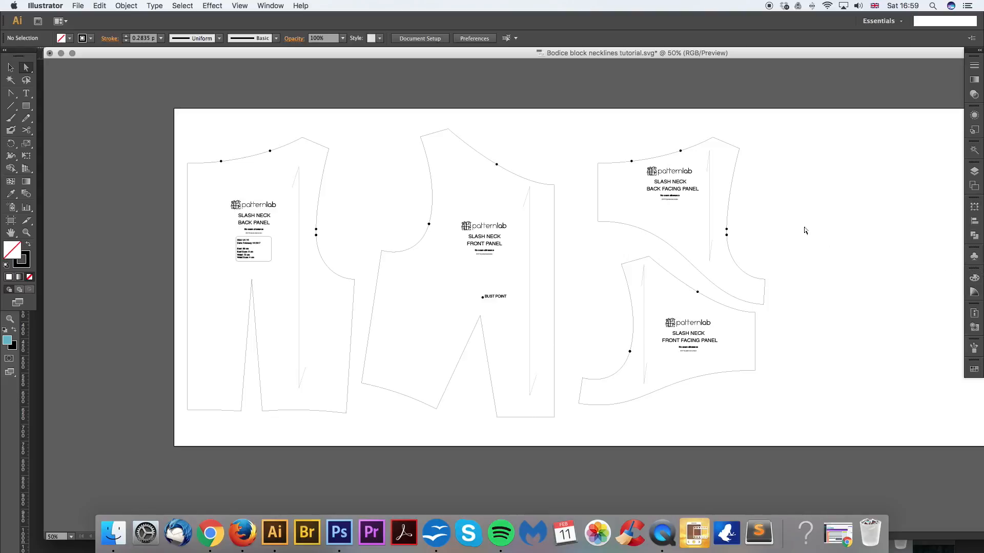
left_click_drag(820, 221, 728, 255)
key("v")
scroll(382, 280, "down", 1)
left_click_drag(366, 271, 338, 268)
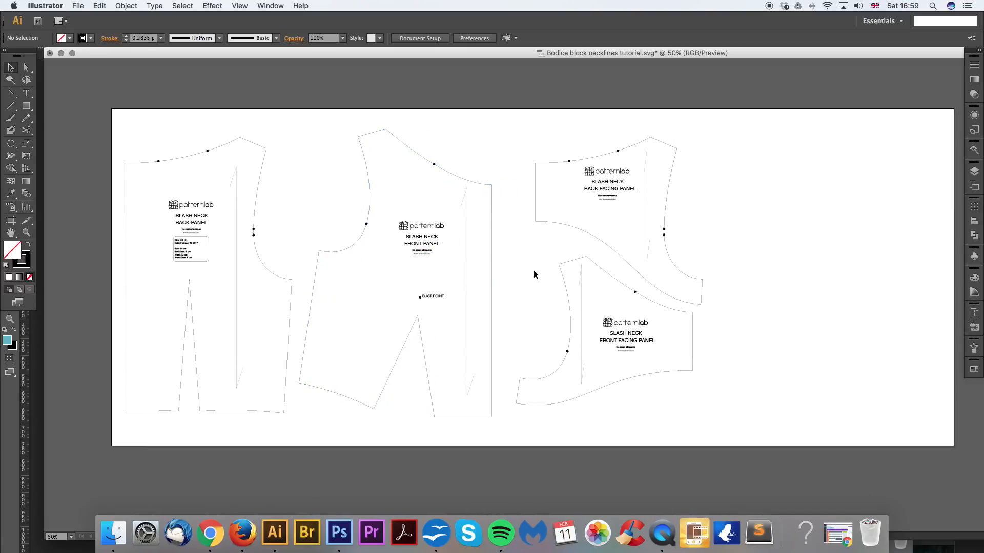
Step: Copy the full back and front panels and create a new document 3000 px wide with a larger custom height
key("super+minus")
left_click_drag(534, 270, 547, 258)
left_click_drag(557, 165, 279, 397)
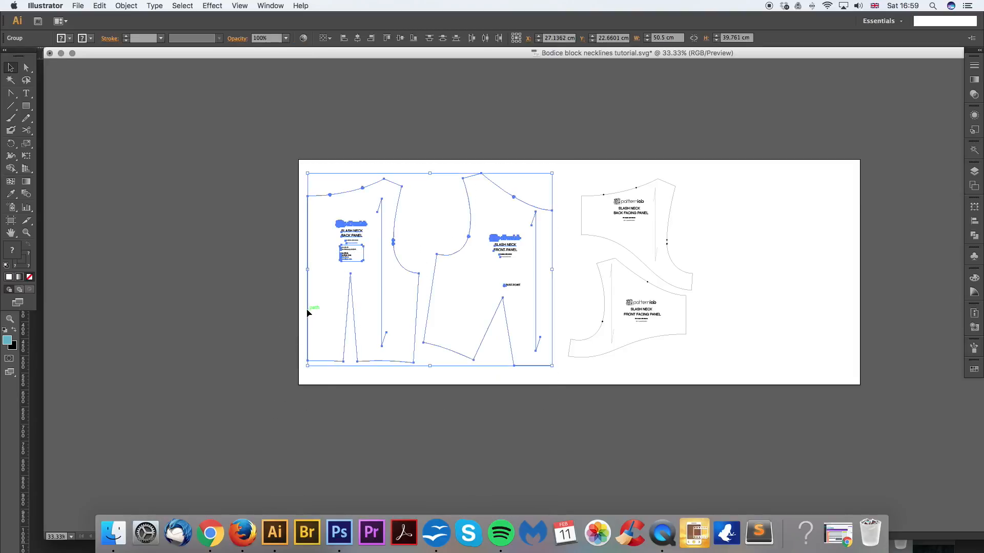
key("super+n")
left_click_drag(332, 258, 191, 260)
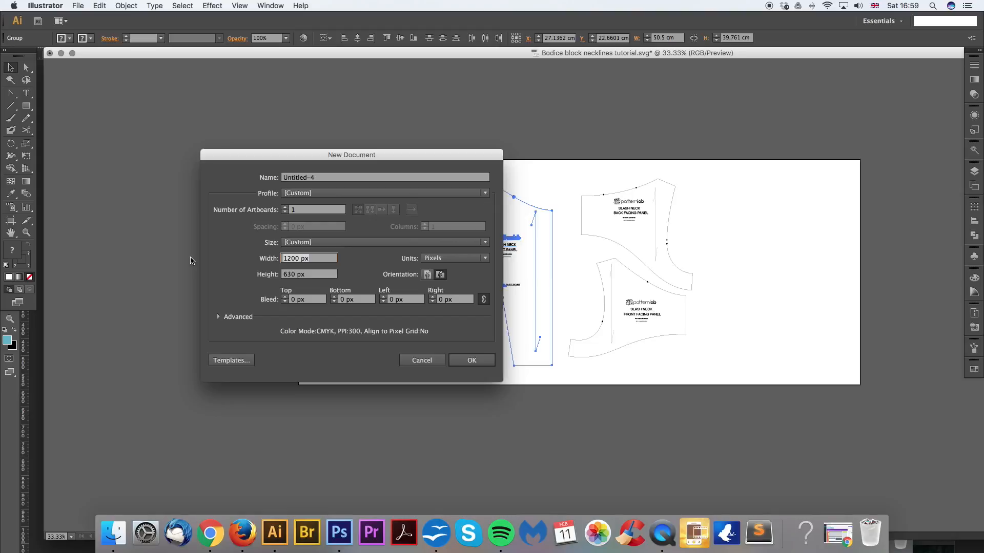
type("3000")
left_click(316, 277)
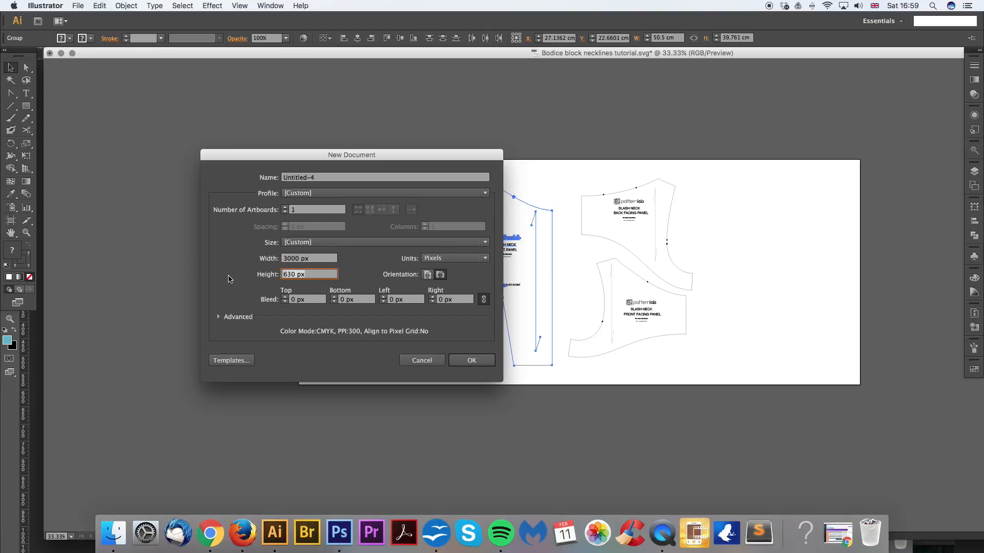
key("Return")
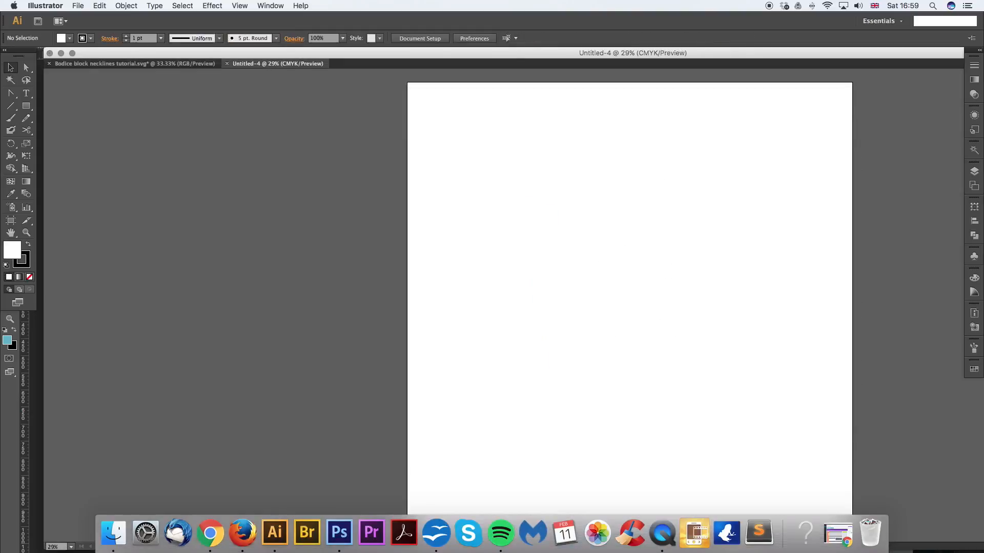
Step: Paste the back and front panels into the new document and position them in the artboard's upper-left corner
key("super+v")
key("super+plus")
key("super+plus")
left_click_drag(589, 225, 456, 148)
key("super+minus")
key("super+minus")
left_click(648, 159)
left_click_drag(621, 172, 648, 191)
key("super+plus")
key("super+plus")
left_click_drag(631, 146, 733, 307)
Step: Raise the front panel's centre neckline point to Y 189 px and lower the back panel's to about Y 558.63 px
key("a")
left_click_drag(700, 245, 635, 220)
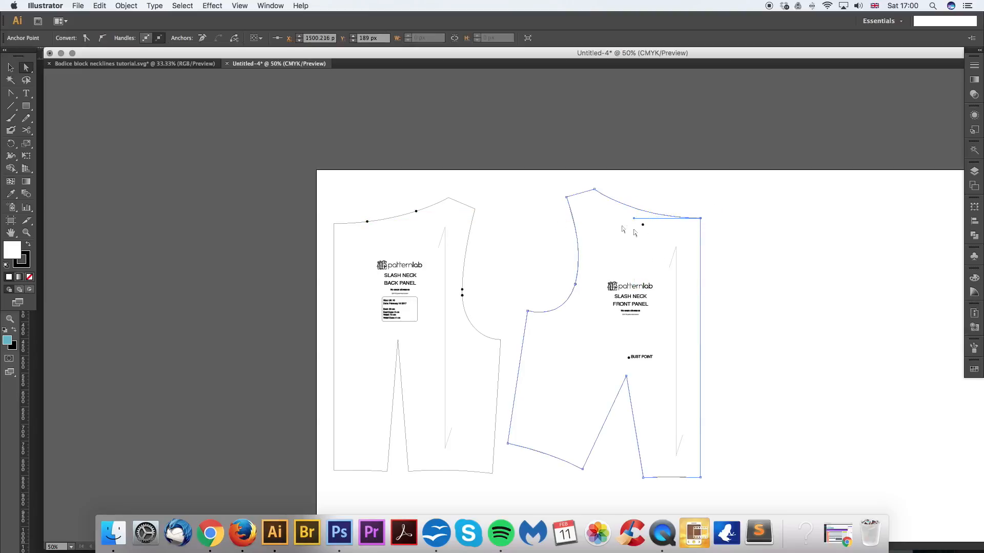
left_click_drag(334, 224, 339, 313)
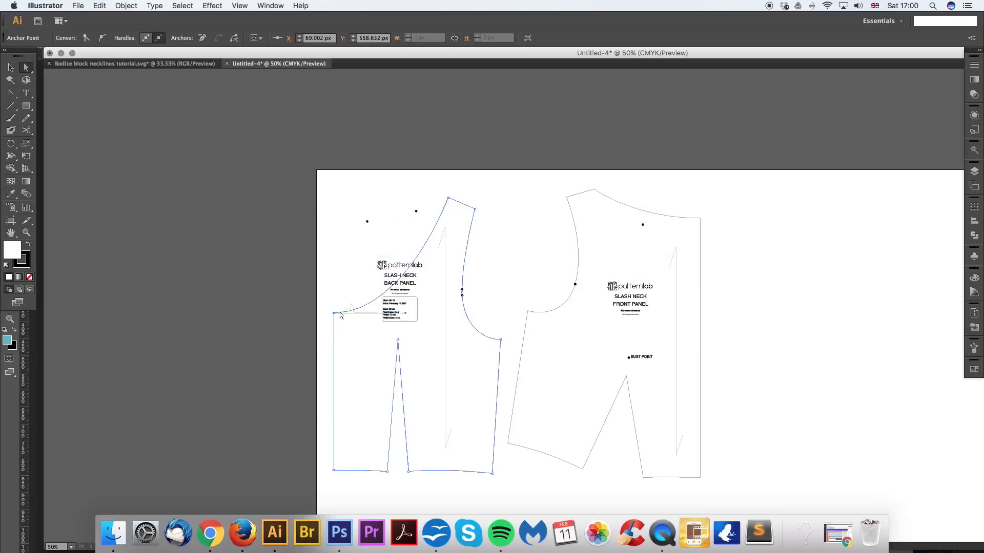
Step: Delete the two back neckline notch dots and the front neckline notch dot from the copied panels
left_click_drag(426, 200, 360, 231)
key("Delete")
left_click_drag(652, 220, 634, 231)
key("super+z")
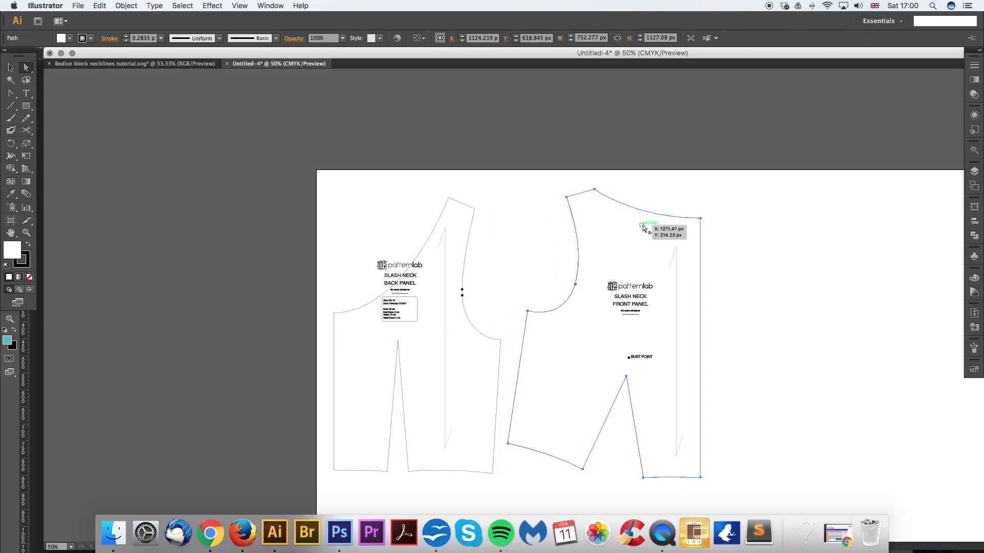
left_click(643, 225)
key("Delete")
key("Delete")
Step: Ungroup the copied back panel and the copied front panel
key("v")
left_click(428, 245)
key("super+shift+g")
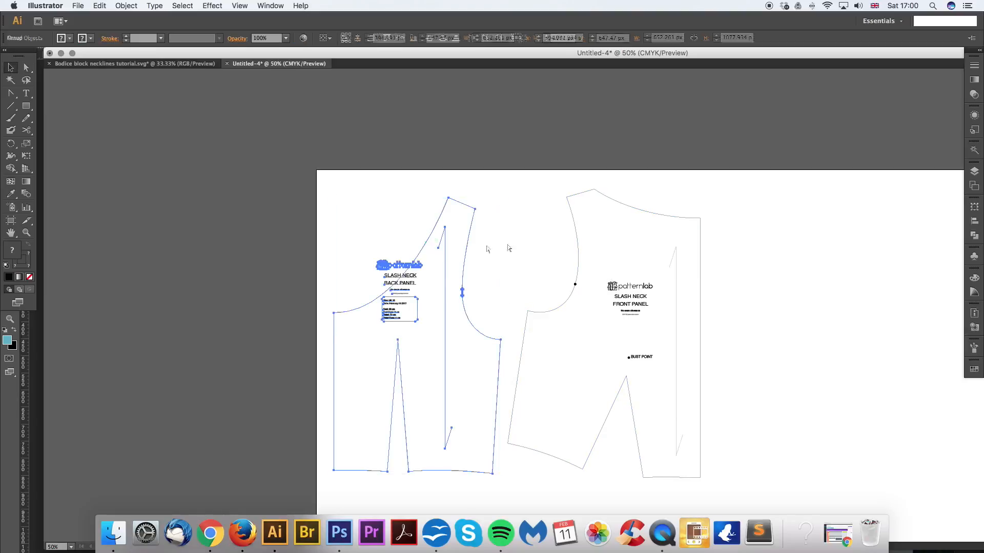
left_click(524, 262)
left_click(557, 307)
key("super+shift+g")
Step: Move the slash neck label blocks out of both panels into the blank area beside the front panel
left_click(539, 283)
left_click_drag(630, 296, 782, 297)
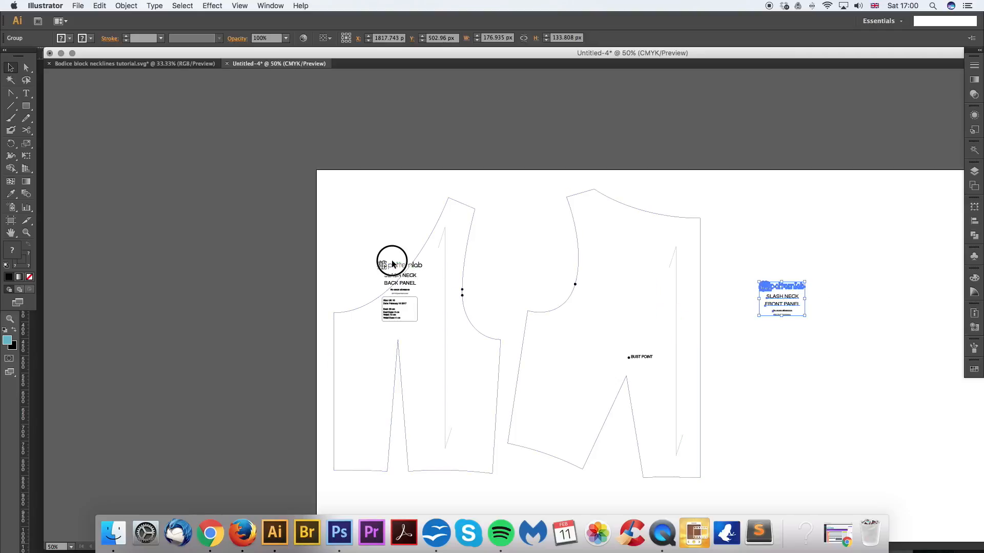
left_click_drag(392, 264, 858, 281)
left_click_drag(725, 339, 777, 298)
key("a")
left_click(775, 297)
Step: Draw a straight line with the Pen tool across the back panel, from the centre back edge below the neckline to the side seam below the armhole
key("super+plus")
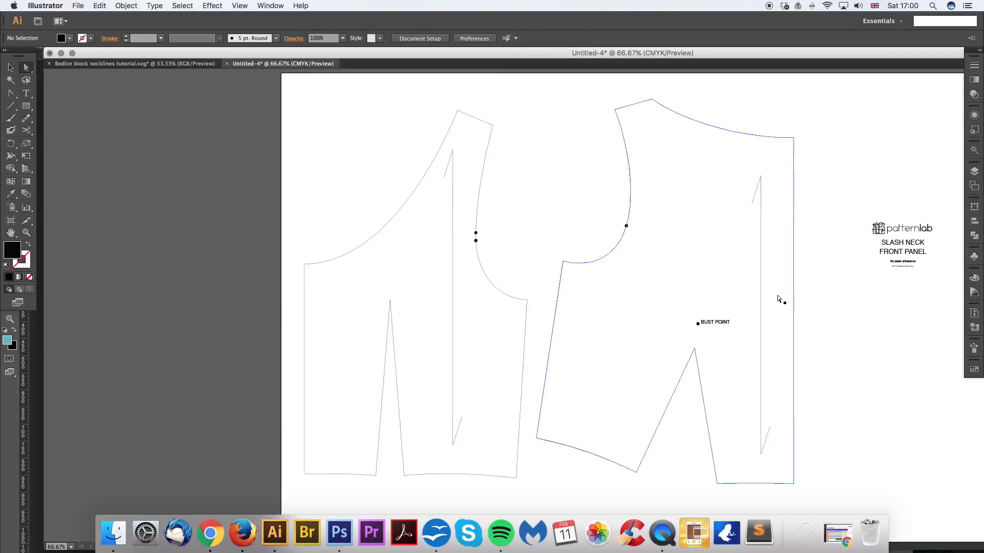
scroll(617, 229, "left", 3)
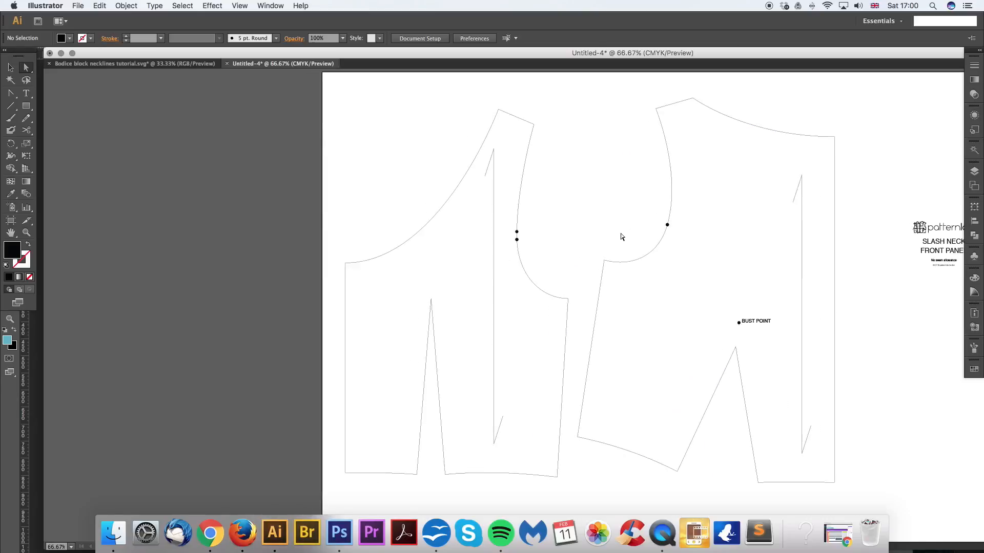
key("super+plus")
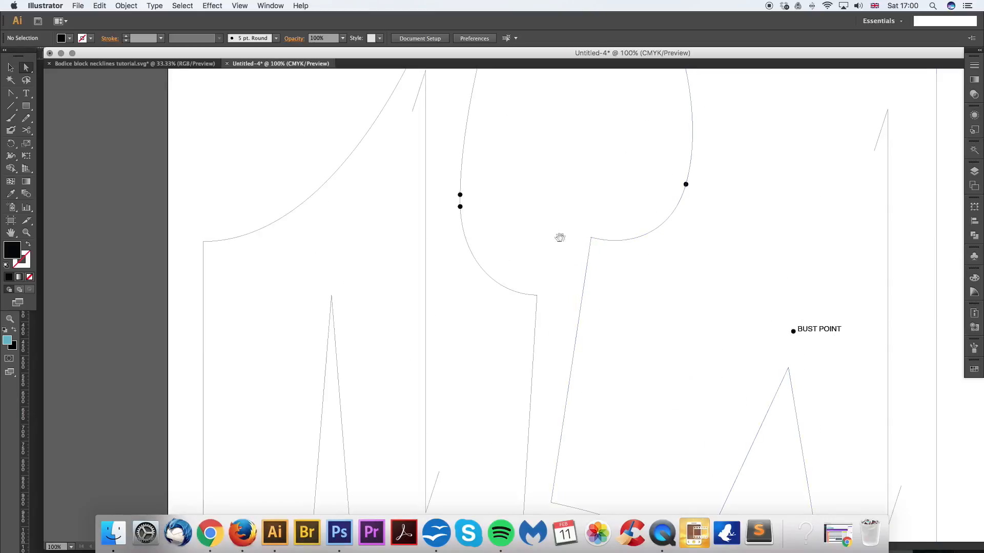
left_click_drag(564, 242, 662, 228)
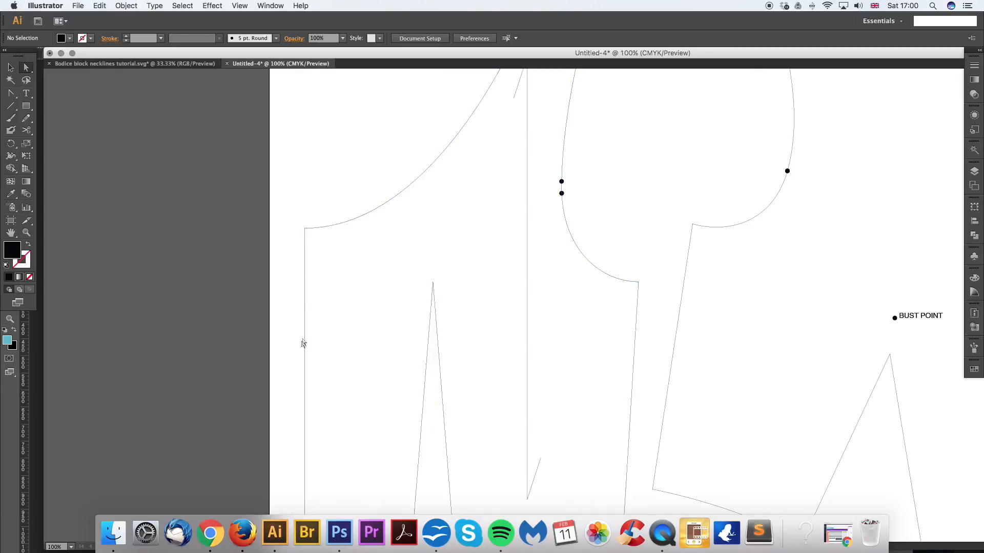
key("super+minus")
left_click(350, 277)
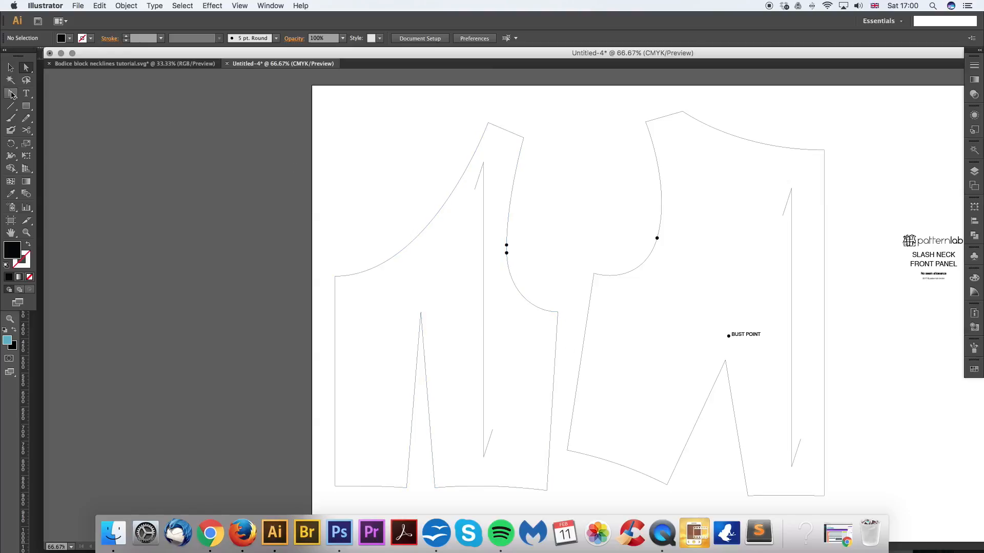
left_click_drag(13, 95, 57, 93)
left_click_drag(310, 269, 397, 251)
key("super+=")
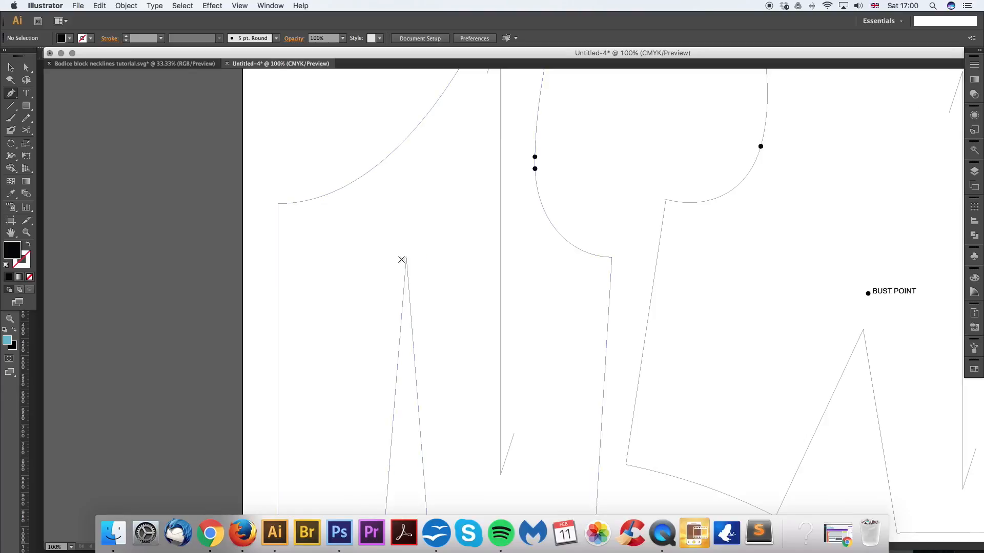
key("super+minus")
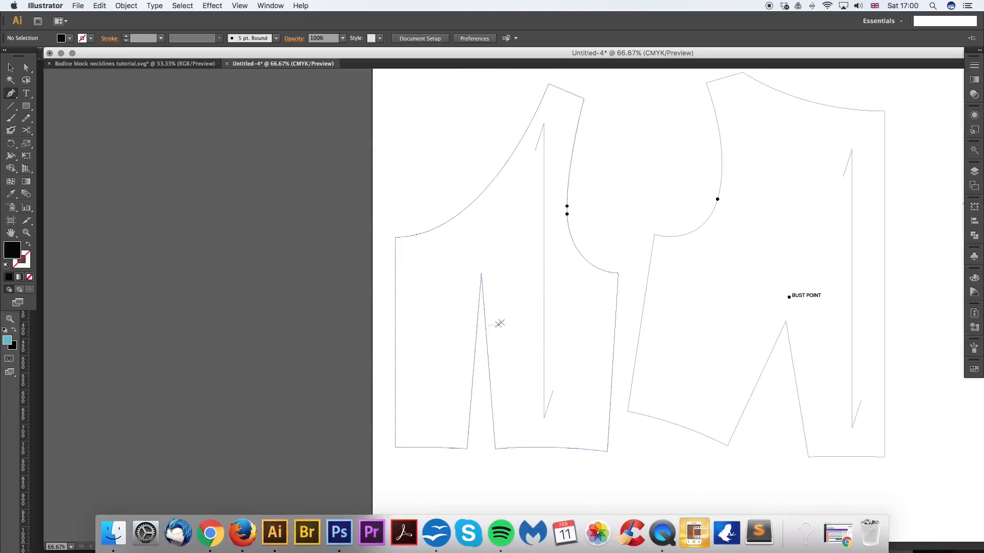
left_click(395, 286)
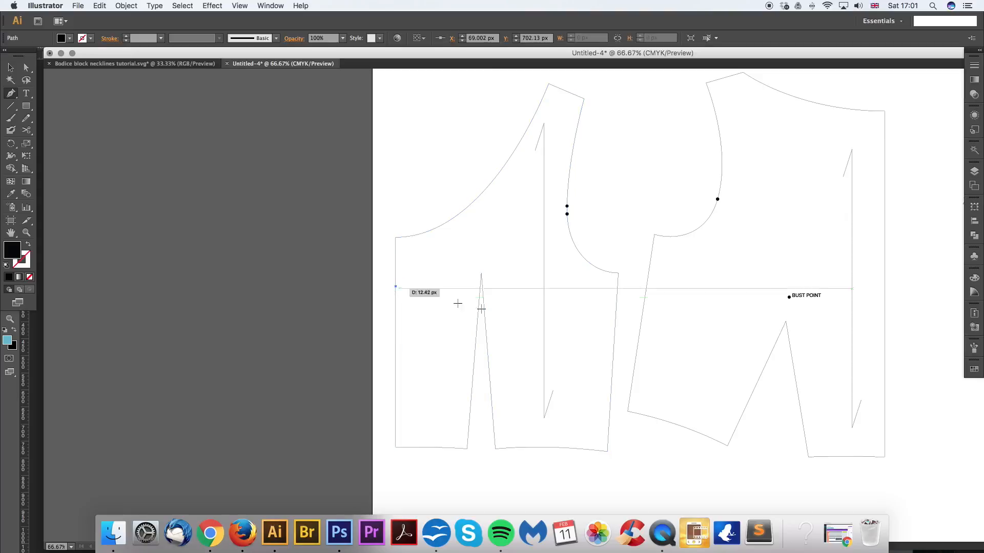
left_click(616, 310)
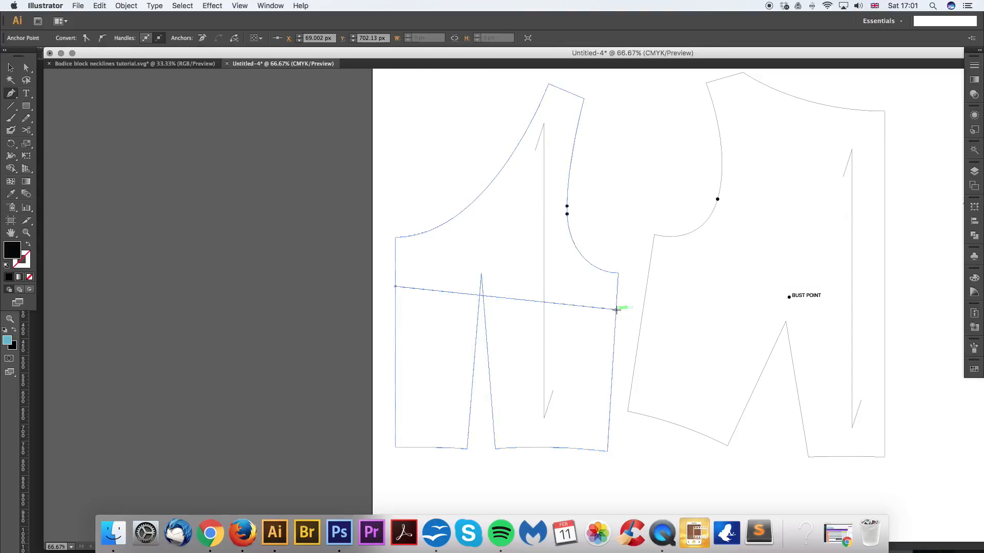
Step: Raise both ends of the line, putting the centre back end at Y 667.63 px and the side seam end at Y 750.13 px
key("super+equal")
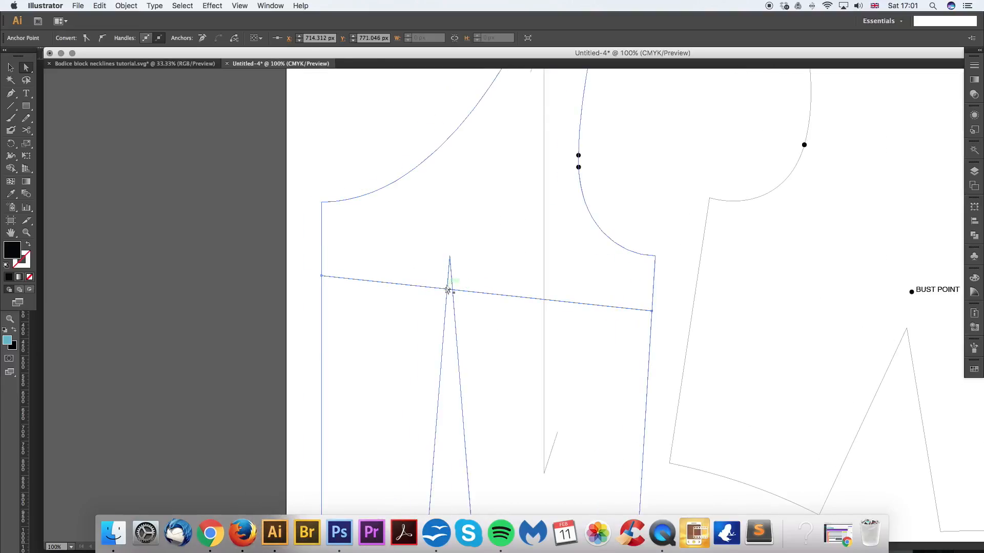
left_click_drag(475, 283, 518, 272)
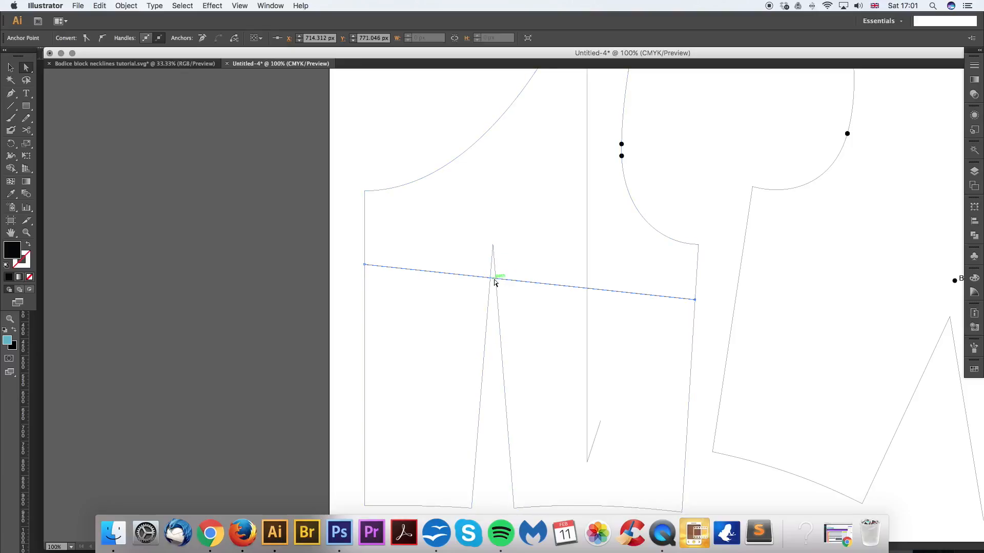
scroll(516, 261, "up", 5)
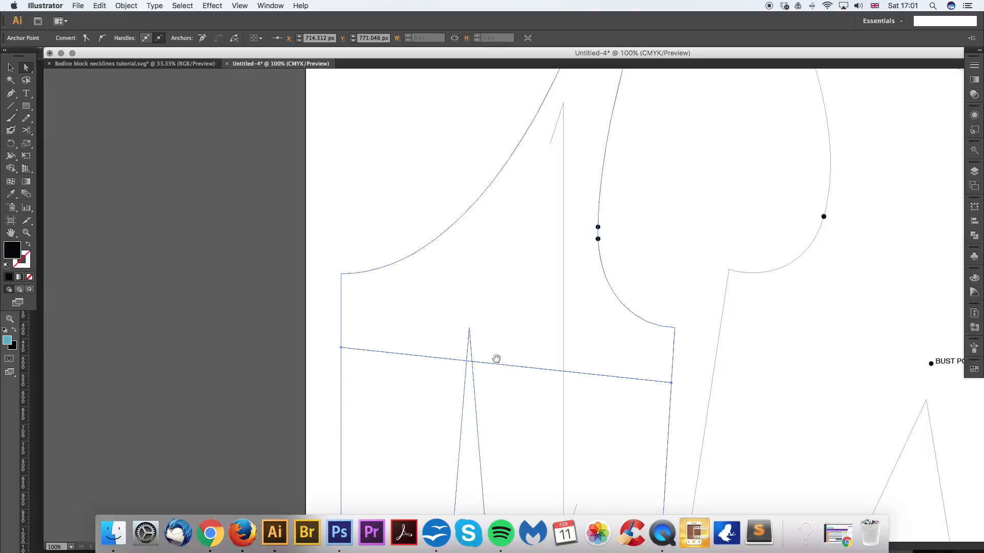
left_click_drag(496, 359, 524, 356)
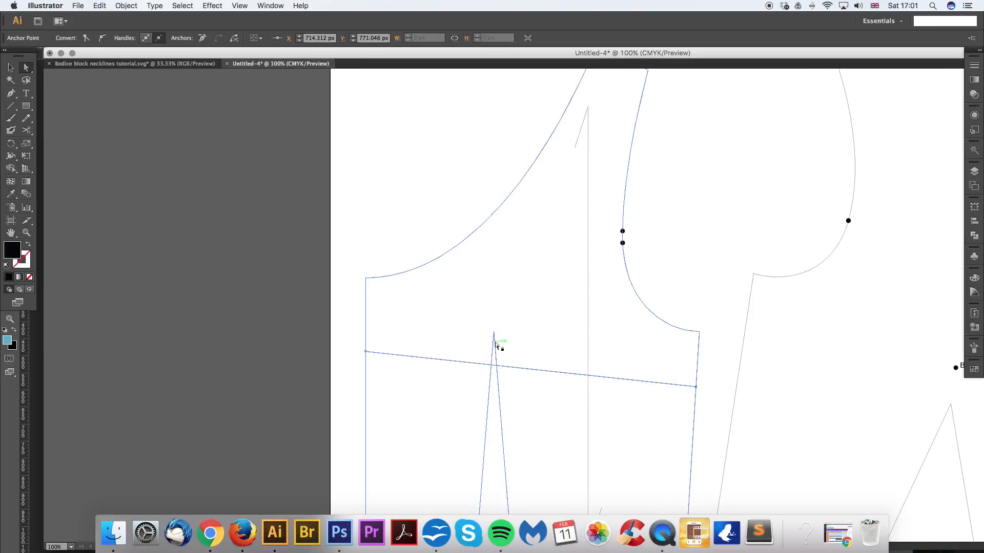
left_click(451, 214)
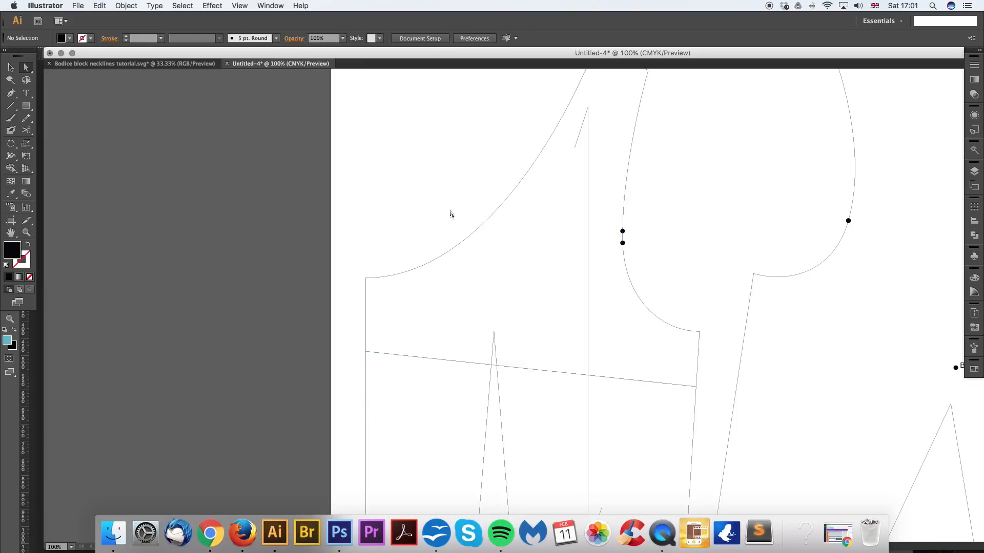
key("super+minus")
left_click_drag(440, 320, 437, 307)
left_click_drag(657, 342, 657, 334)
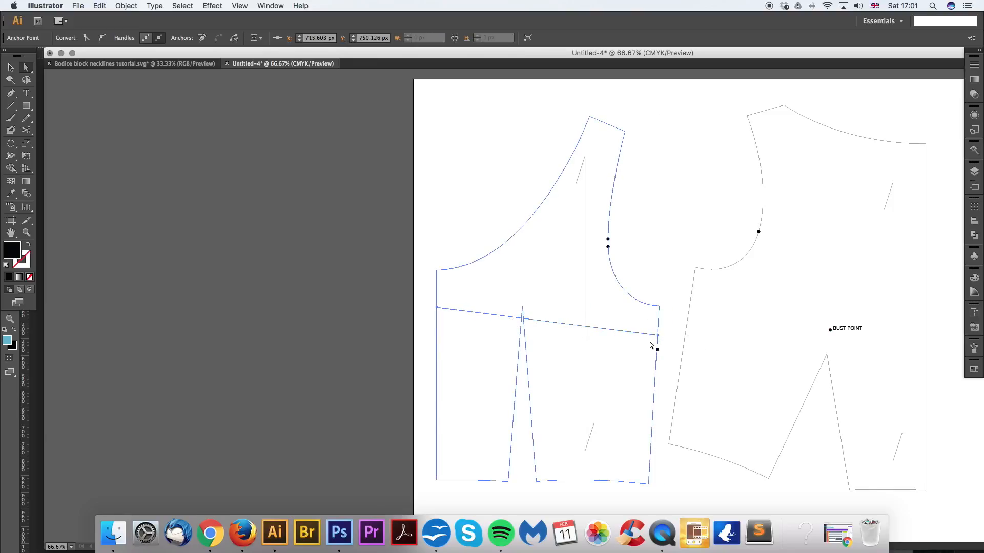
Step: Convert both ends of the line to smooth points with horizontal handles, and swap its fill and stroke so it has only an outline
key("shift+c")
left_click_drag(436, 308, 510, 307)
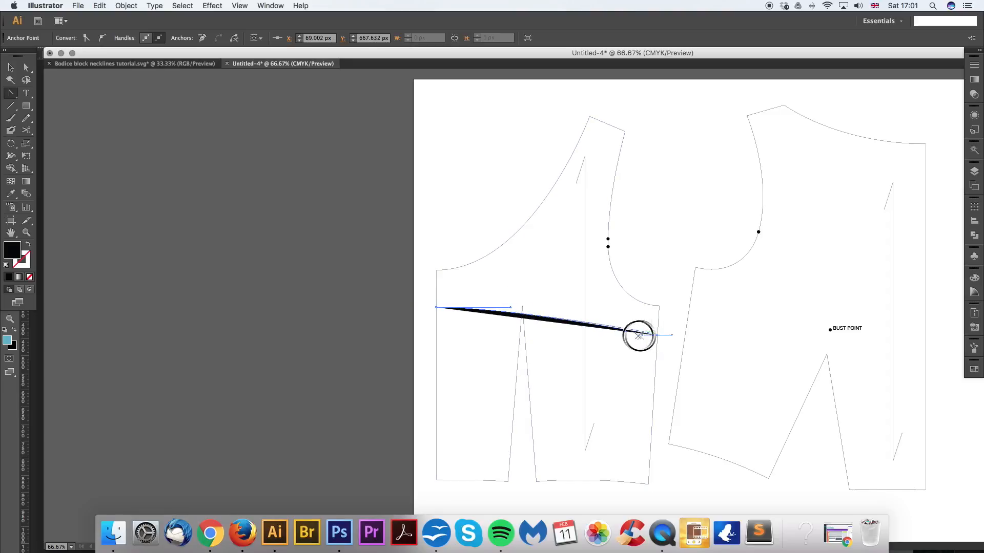
left_click_drag(660, 336, 713, 336)
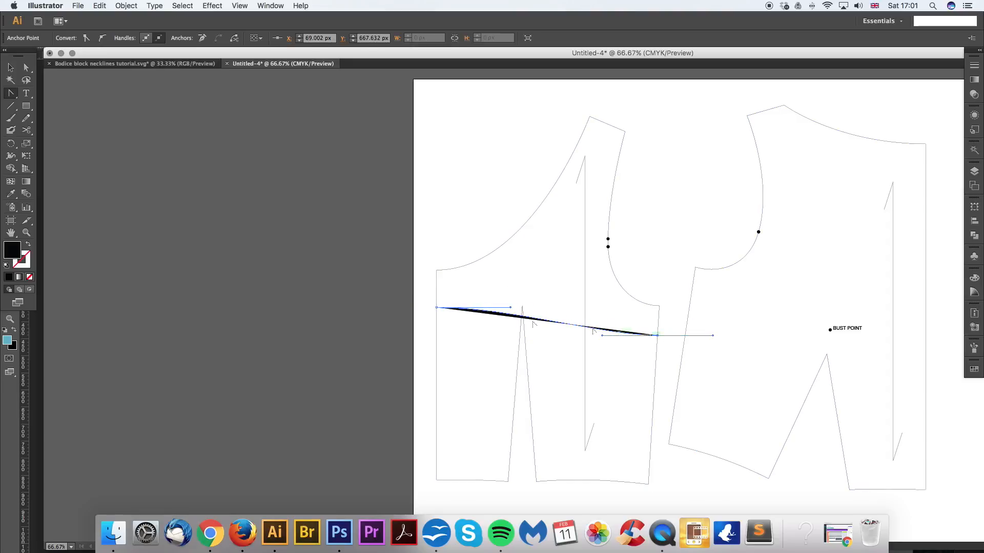
left_click(29, 245)
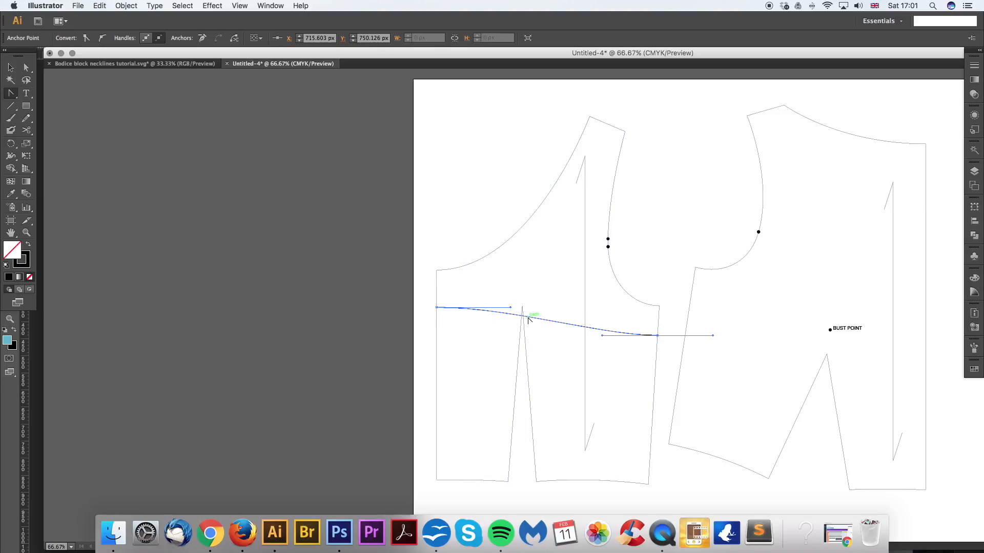
Step: Lower the curve's centre back anchor along the panel edge to Y 679.56 px
left_click(23, 69)
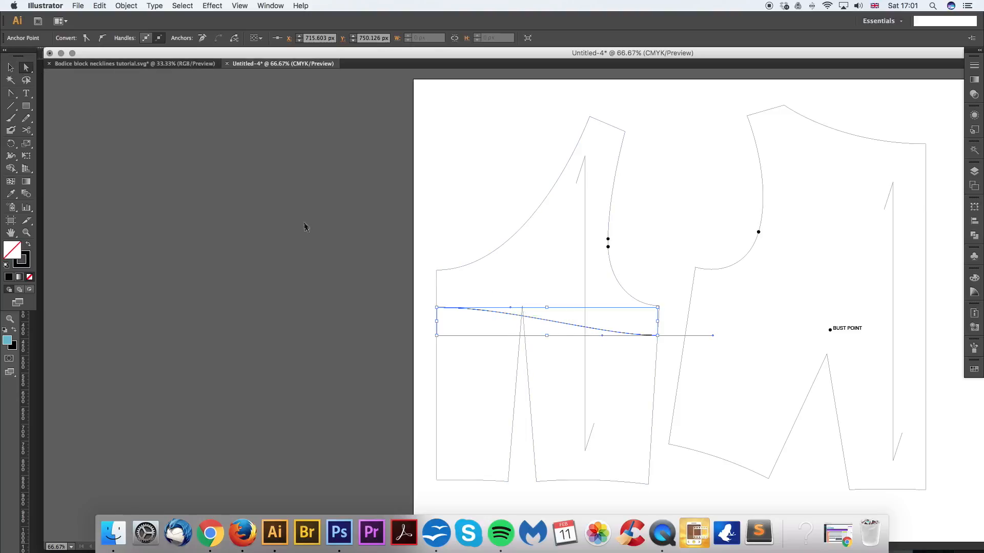
key("super+=")
left_click_drag(439, 305, 466, 293)
mouse_move(365, 296)
left_mouse_down()
mouse_move(365, 266)
mouse_move(367, 303)
left_mouse_up()
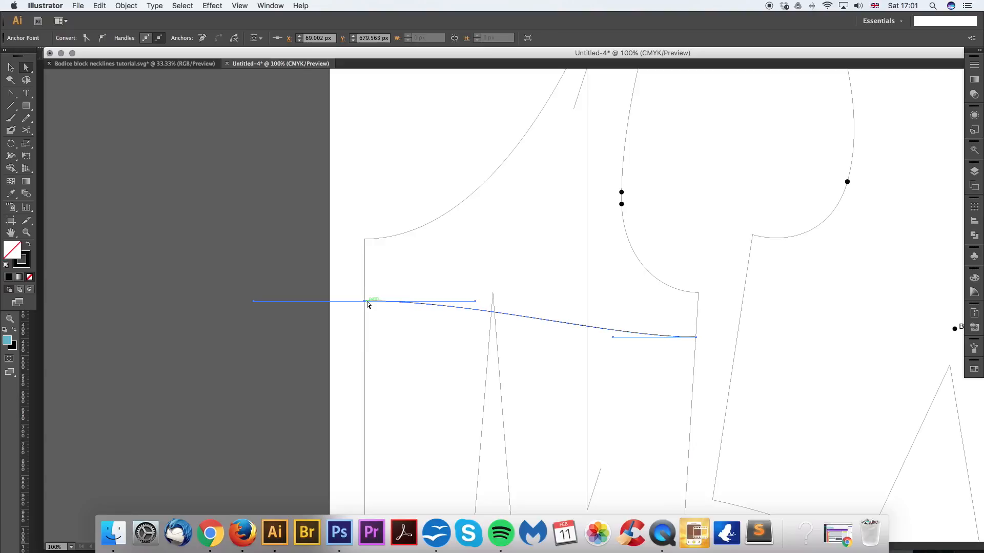
Step: Add an anchor point where the curve crosses the back dart and move it up to the dart tip
left_click_drag(11, 93, 56, 101)
left_click(492, 312)
key("a")
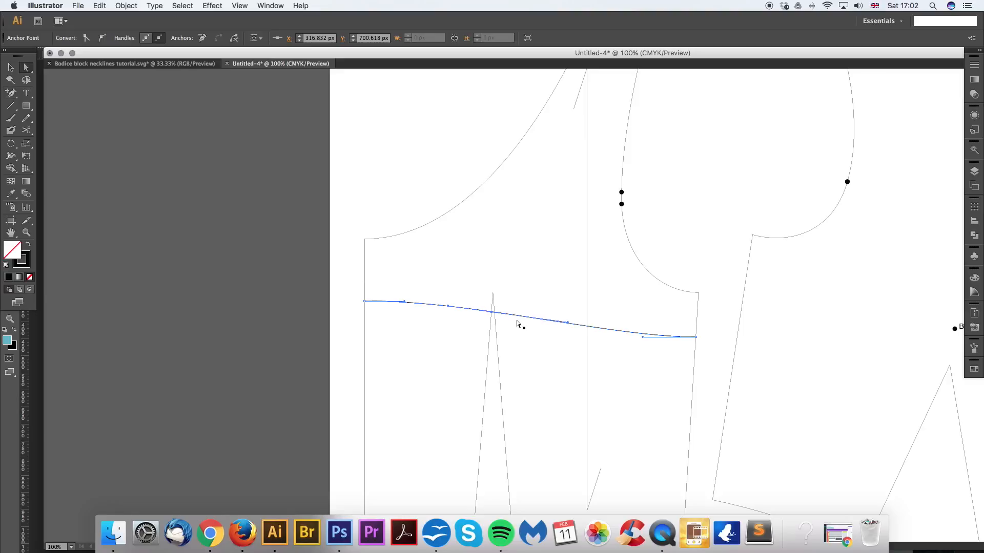
left_click(365, 164)
mouse_move(493, 313)
left_mouse_down()
mouse_move(495, 276)
mouse_move(517, 292)
mouse_move(495, 293)
left_mouse_up()
left_click(705, 234)
Step: Convert the curve's centre back anchor to a smooth point with a horizontal handle so the line leaves the edge squarely
left_click_drag(548, 342, 528, 322)
key("super+minus")
scroll(574, 307, "right", 2)
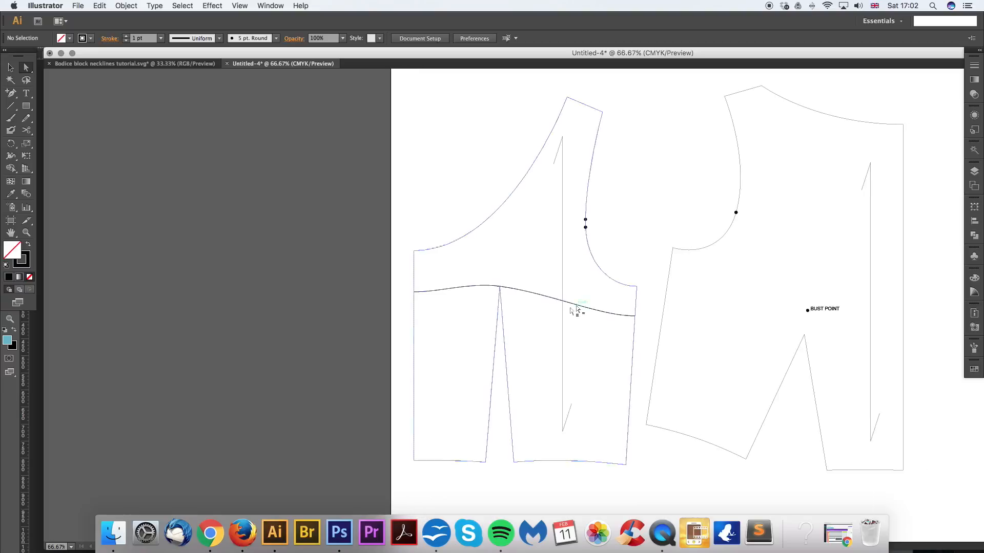
left_click(515, 291)
left_click(414, 292)
key("shift+c")
left_click_drag(414, 292, 477, 285)
key("a")
left_click(650, 229)
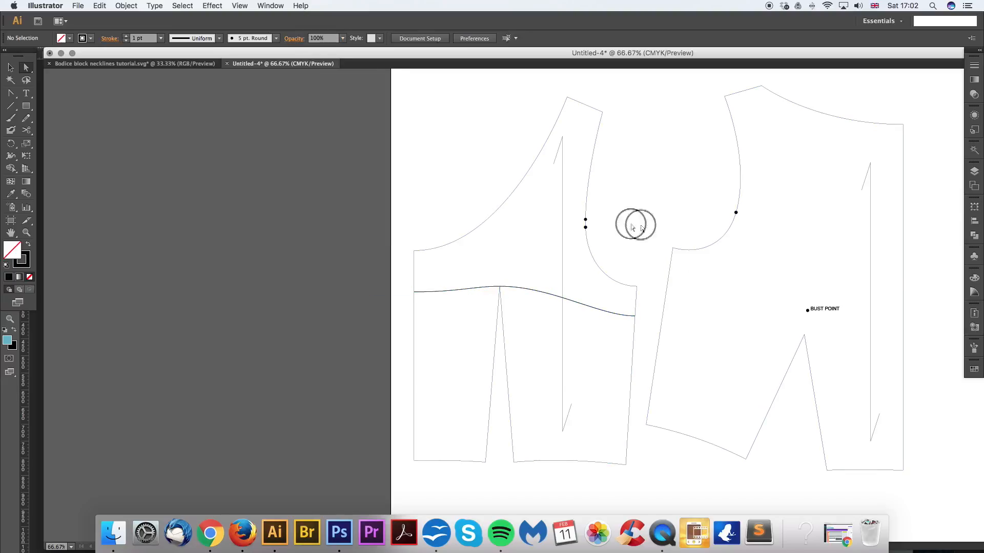
Step: Try the curve lower on the back panel, crossing midway down the dart, with its end on the side seam at Y 951.5 px
scroll(564, 256, "right", 2)
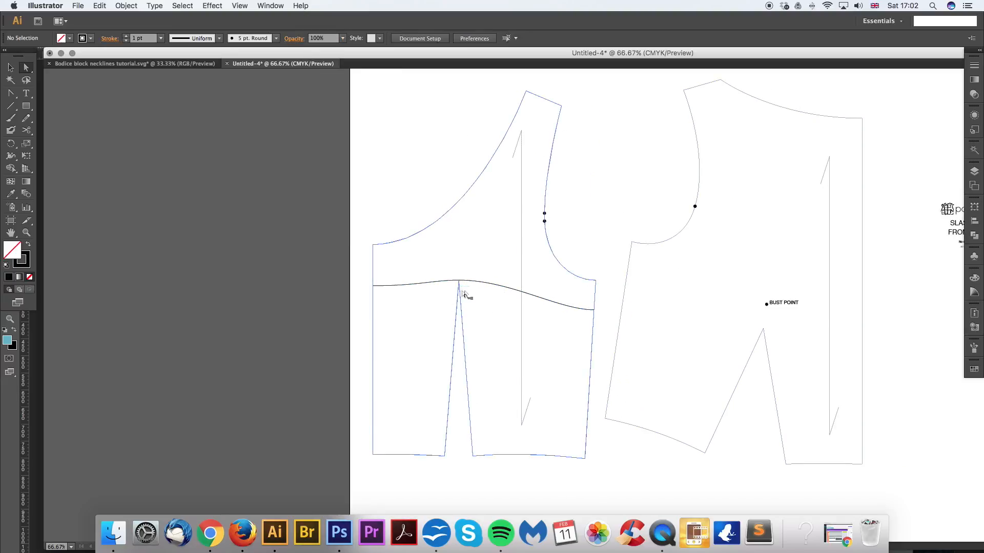
left_click_drag(488, 287, 501, 358)
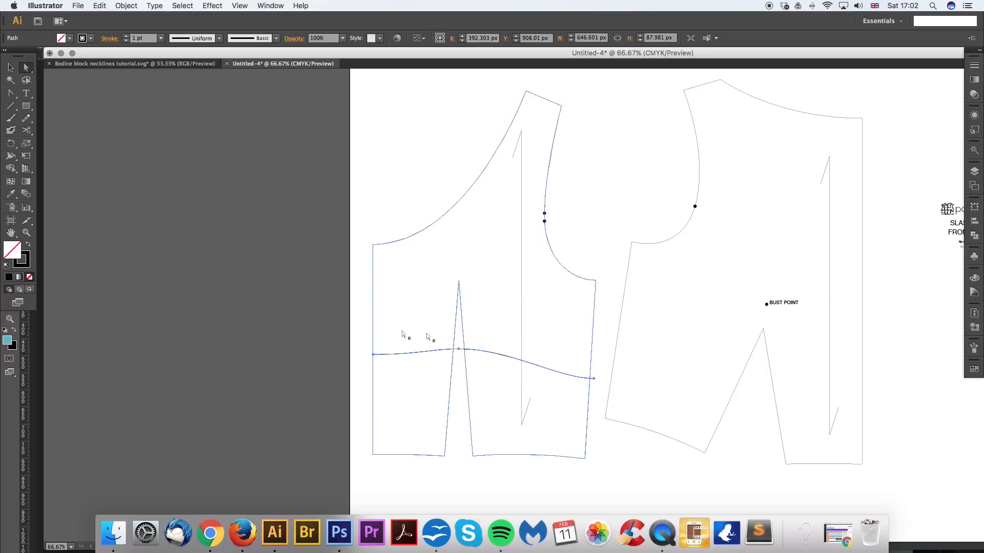
left_click_drag(595, 379, 590, 381)
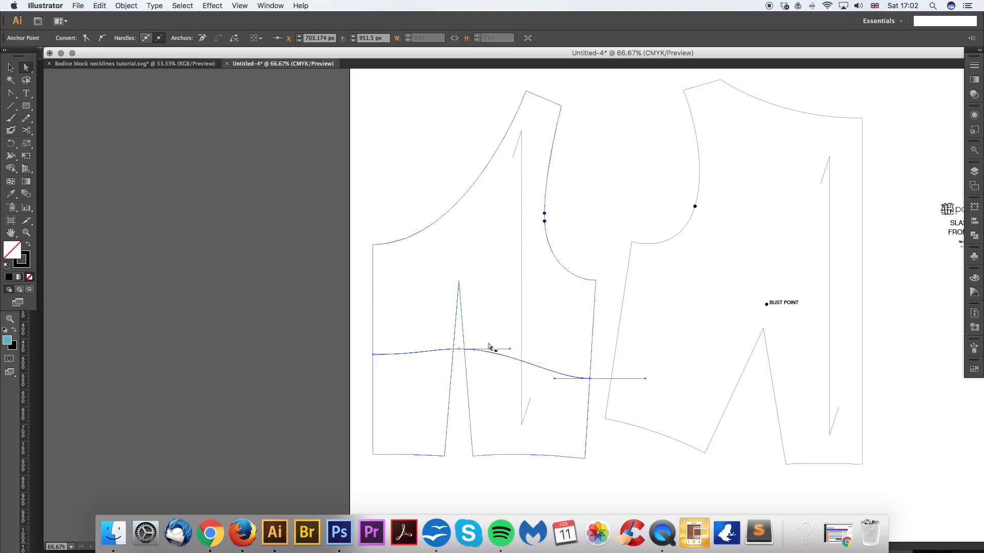
Step: Try to split the curve and panel outline where they cross, removing the piece inside the dart and the panel's lower part
left_click(458, 350)
key("Delete")
left_click(465, 353)
key("c")
left_click(464, 350)
key("a")
key("c")
left_click(373, 354)
left_click(590, 379)
key("a")
left_click_drag(595, 433, 378, 472)
key("Delete")
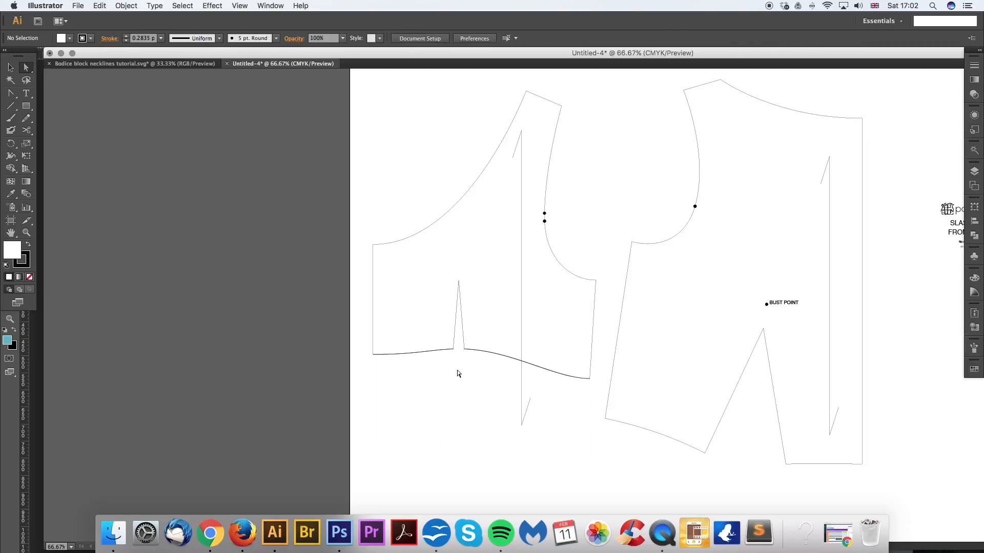
Step: Undo the trimming and the lowering of the curve on the back panel
key("ctrl+z")
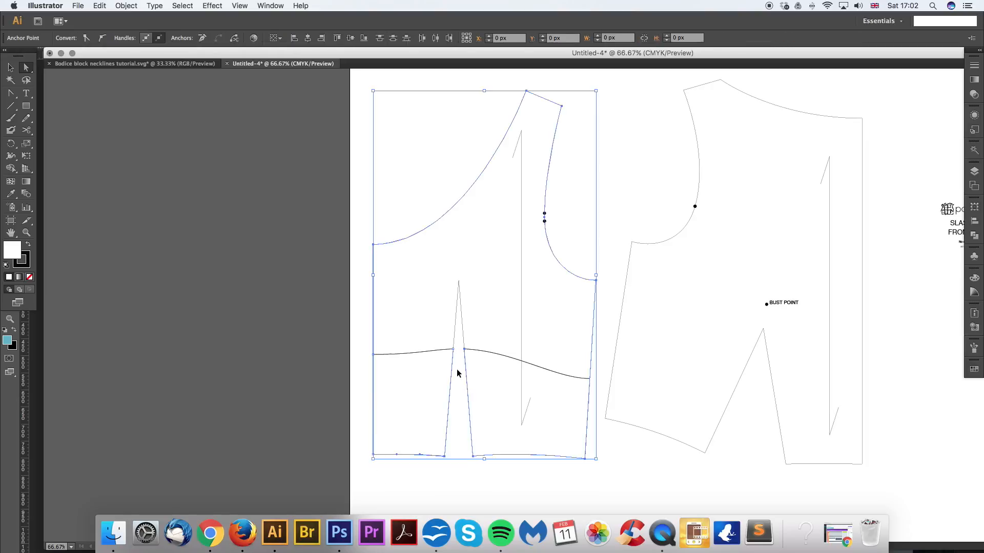
key("ctrl+z")
key("super+z")
Step: Lower the curve's side seam end further down the seam and raise its middle anchor slightly above the dart tip
left_click(602, 236)
mouse_move(590, 310)
left_mouse_down()
mouse_move(593, 330)
mouse_move(582, 330)
mouse_move(593, 330)
left_mouse_up()
mouse_move(459, 281)
left_mouse_down()
mouse_move(459, 265)
mouse_move(478, 312)
mouse_move(469, 274)
mouse_move(455, 268)
mouse_move(458, 278)
left_mouse_up()
left_click(604, 227)
Step: Draw a guide rectangle of about 342 by 201 px from the curve's side seam end and rotate it about that corner to align with the seam
left_click_drag(605, 227, 484, 227)
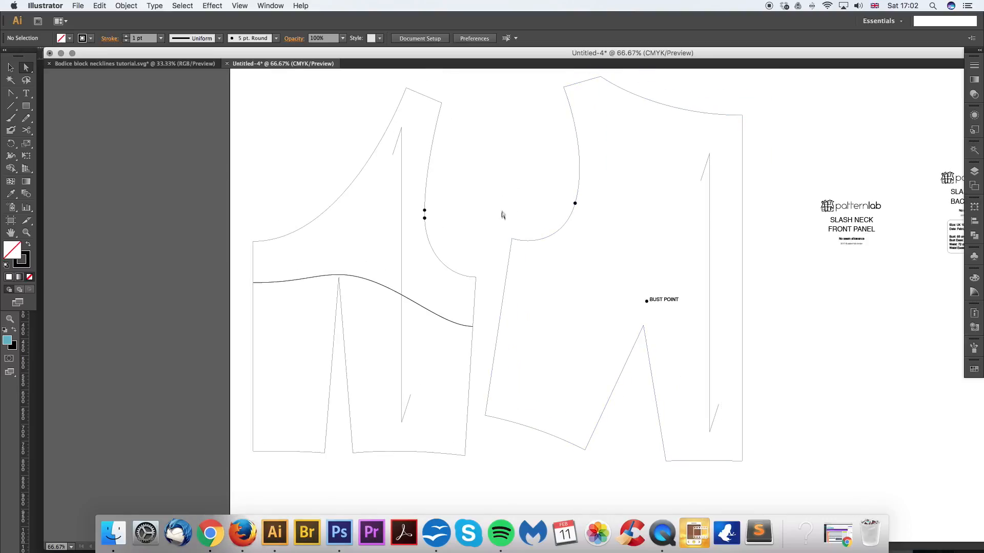
key("super+=")
left_click_drag(405, 302, 598, 183)
left_click(28, 106)
left_click_drag(586, 217, 411, 318)
key("r")
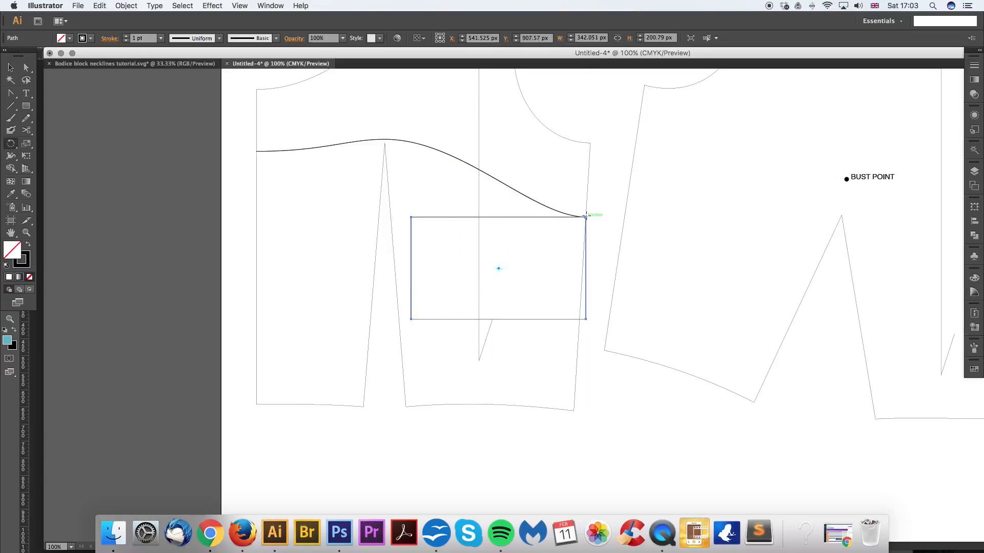
left_click(586, 217)
left_click_drag(586, 290, 581, 295)
Step: Align the handle at the curve's side seam end with the guide rectangle's upper edge, and delete the rectangle
left_click_drag(577, 182, 554, 208)
key("a")
left_click(519, 229)
left_click_drag(511, 241, 470, 239)
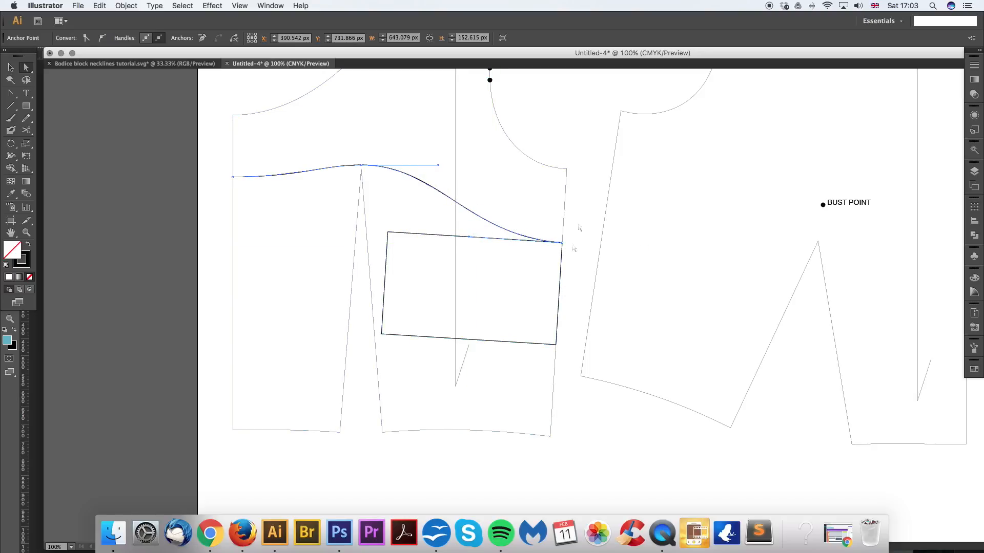
left_click_drag(586, 216, 503, 288)
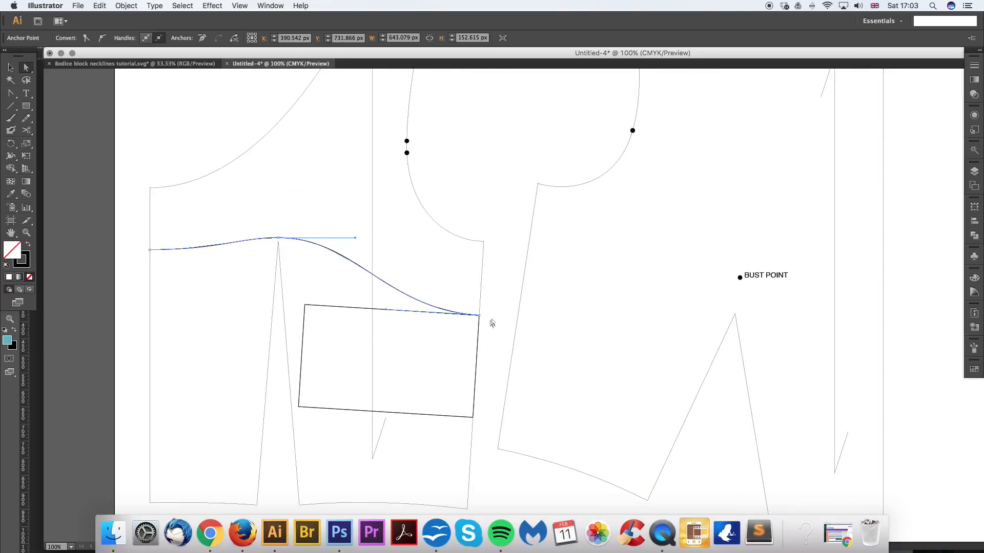
left_click(377, 323)
left_click(404, 312)
key("Delete")
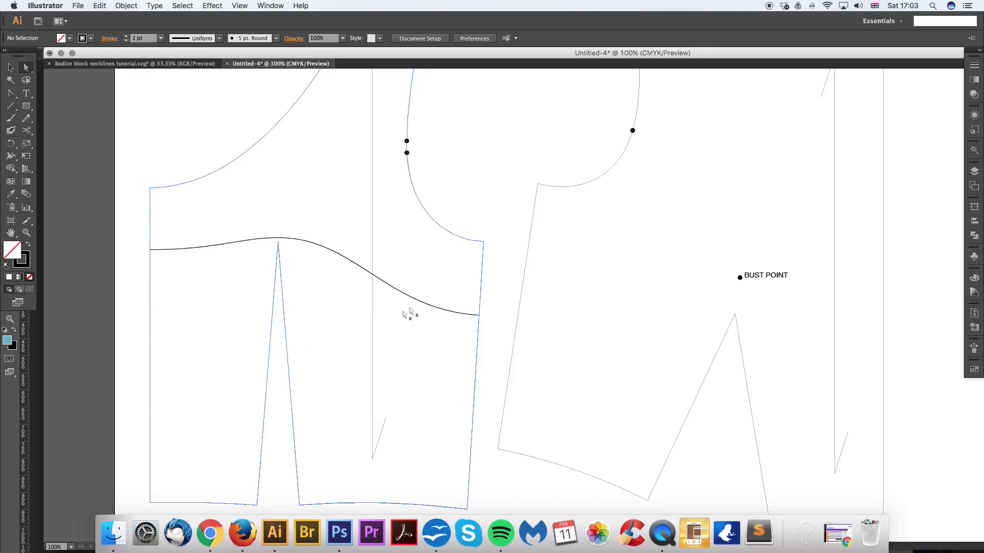
left_click_drag(488, 205, 466, 242)
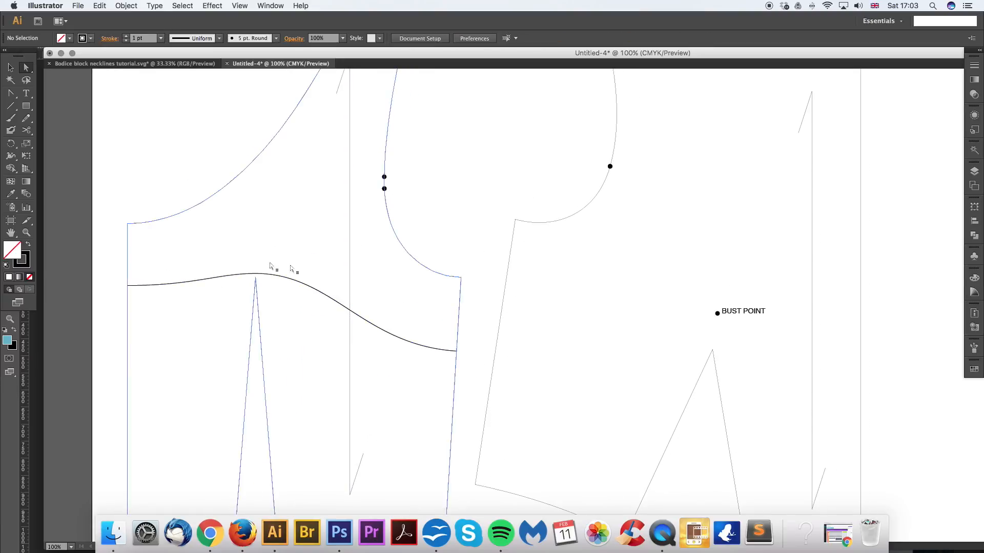
left_click_drag(516, 256, 555, 271)
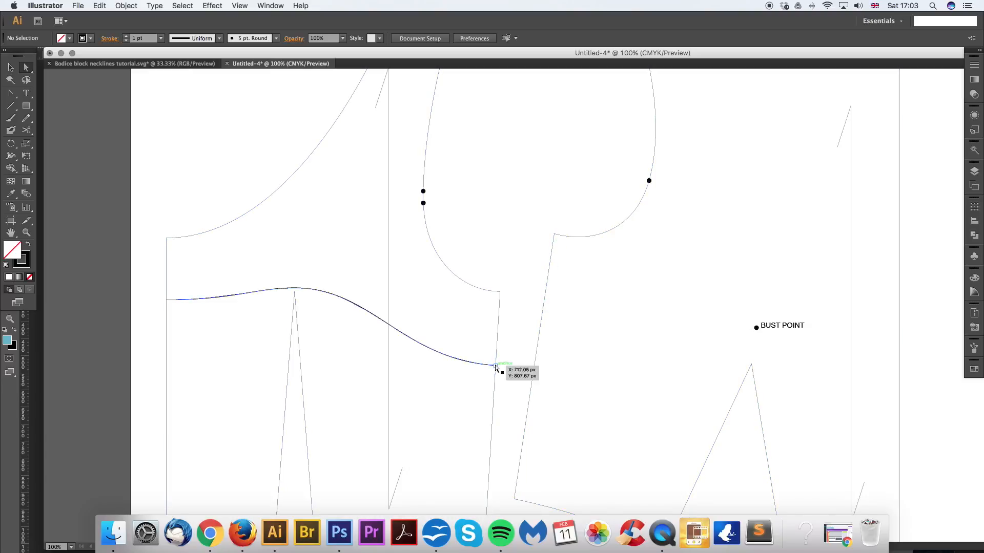
Step: Draw a line along the back panel's side seam from the underarm point to the curve's end, and set the ruler units to centimetres
left_click_drag(516, 281, 494, 275)
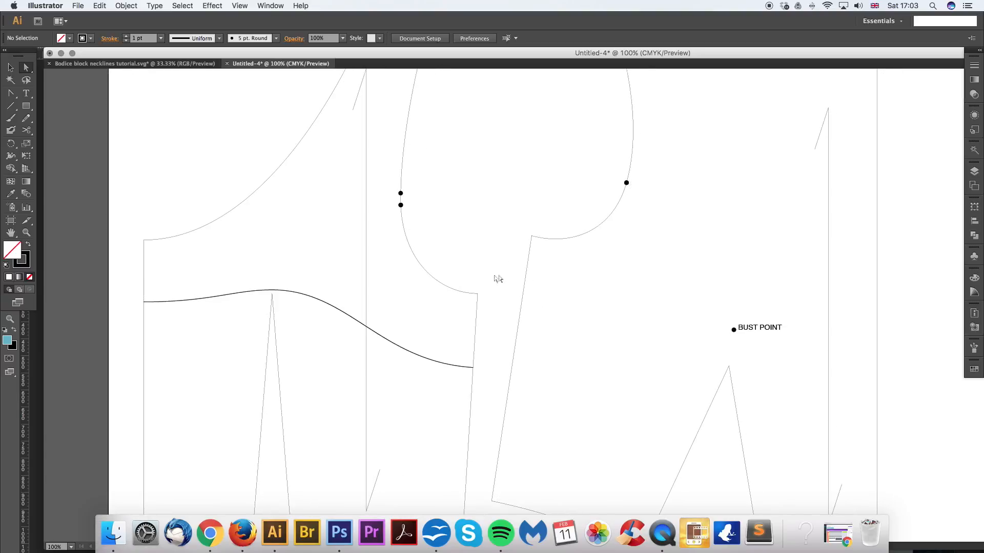
left_click(11, 107)
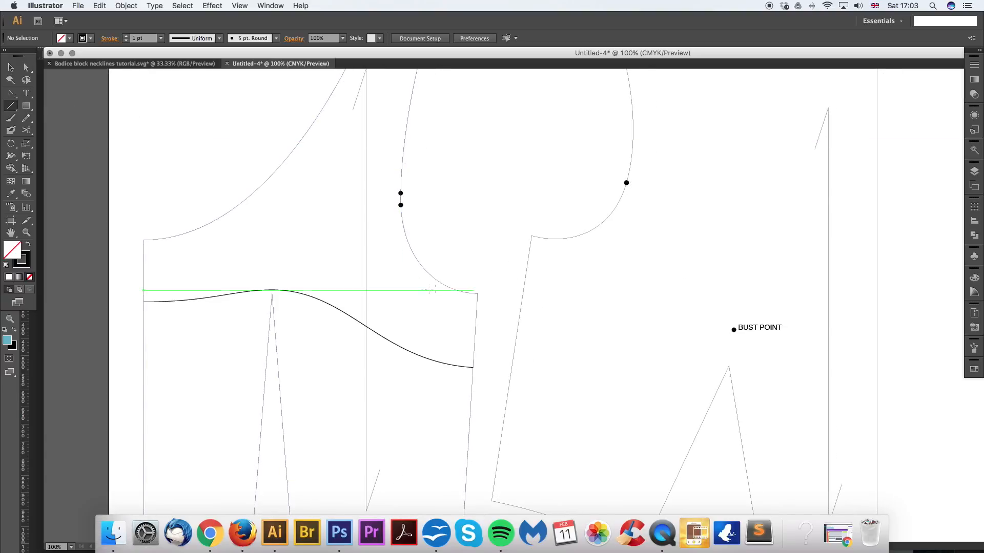
left_click_drag(478, 293, 471, 367)
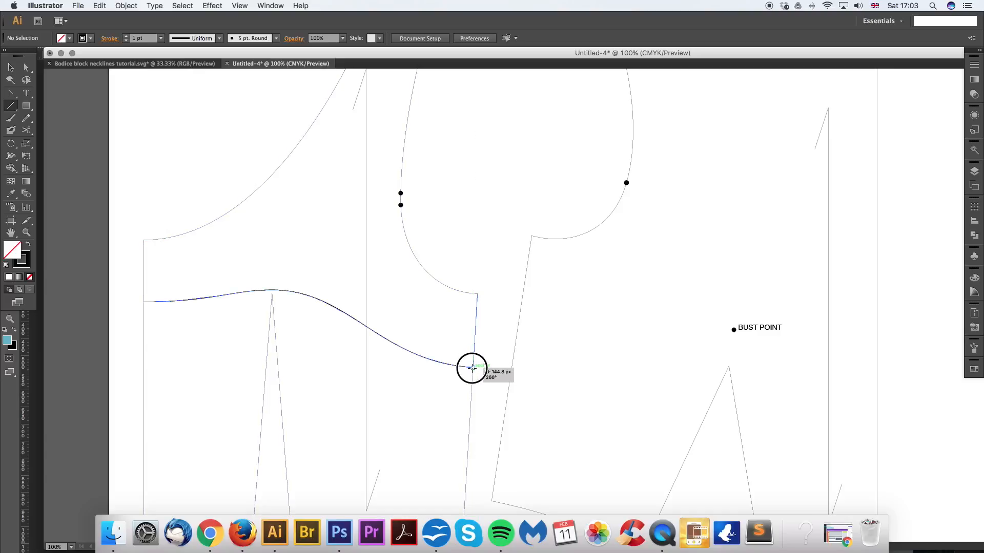
left_click_drag(472, 368, 472, 367)
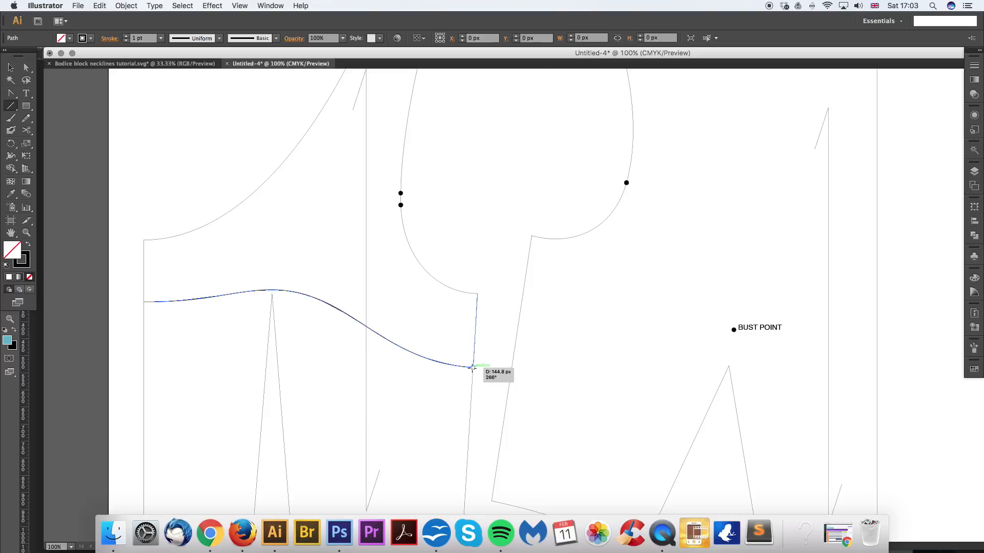
key("super+r")
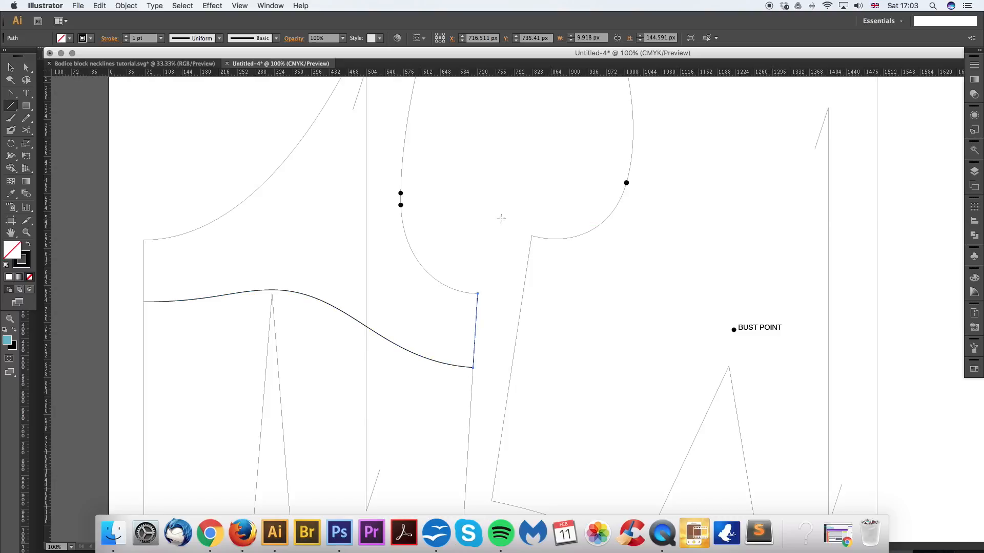
right_click(481, 72)
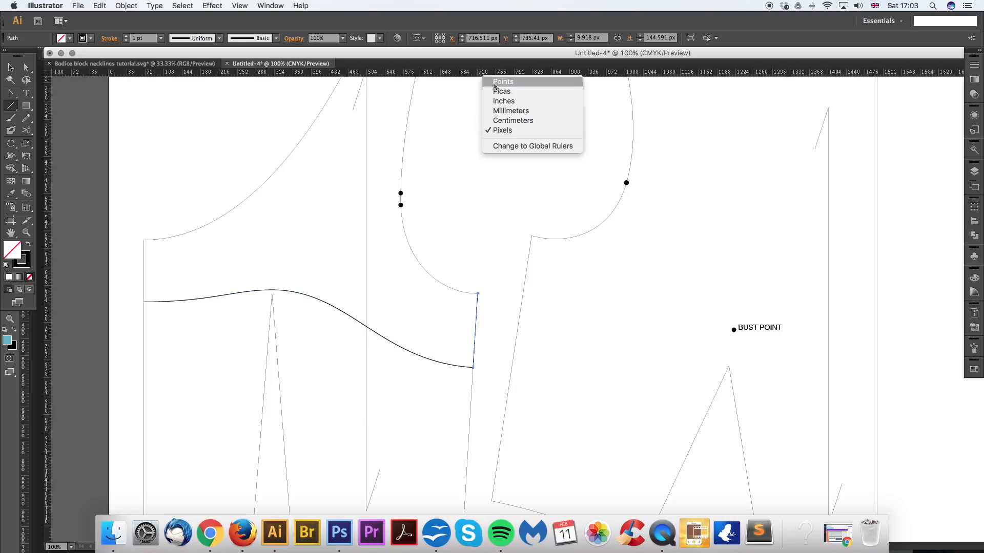
left_click(505, 119)
Step: Measure the back side seam from underarm to curve with a redrawn line in centimetres, and delete the line
key("Delete")
left_click_drag(478, 294, 473, 367)
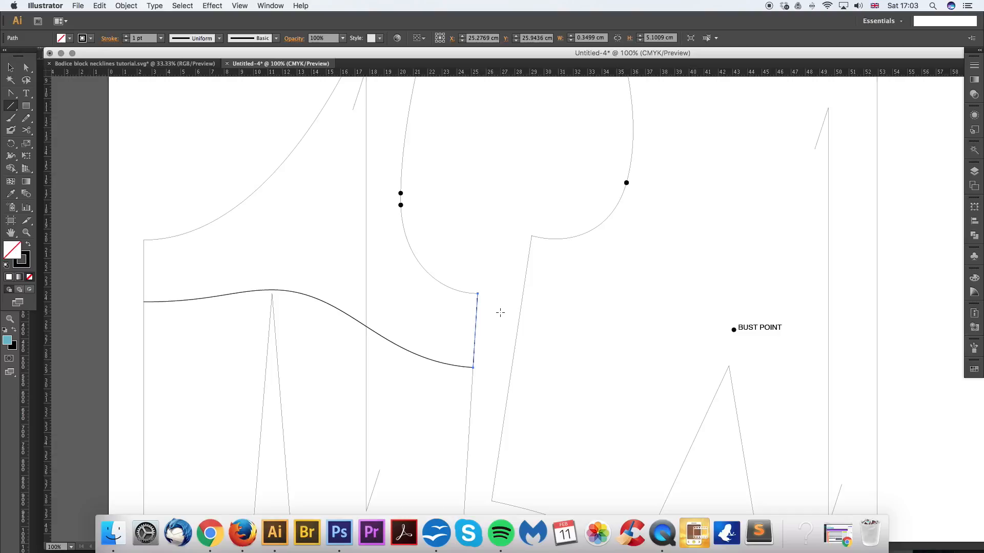
key("Delete")
Step: Draw a small circle about 0.64 cm across, centred on the front panel's underarm point
left_click_drag(27, 109, 63, 134)
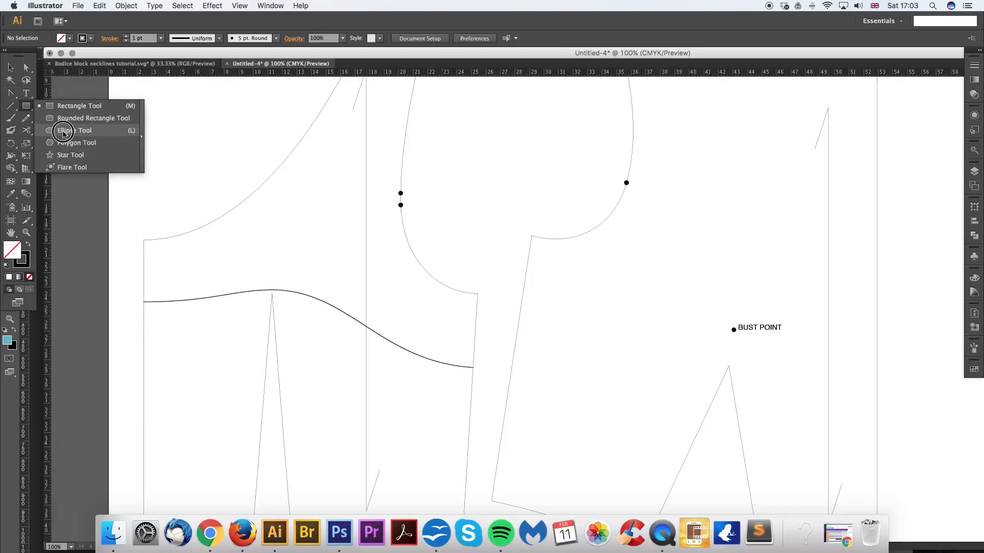
left_click(64, 132)
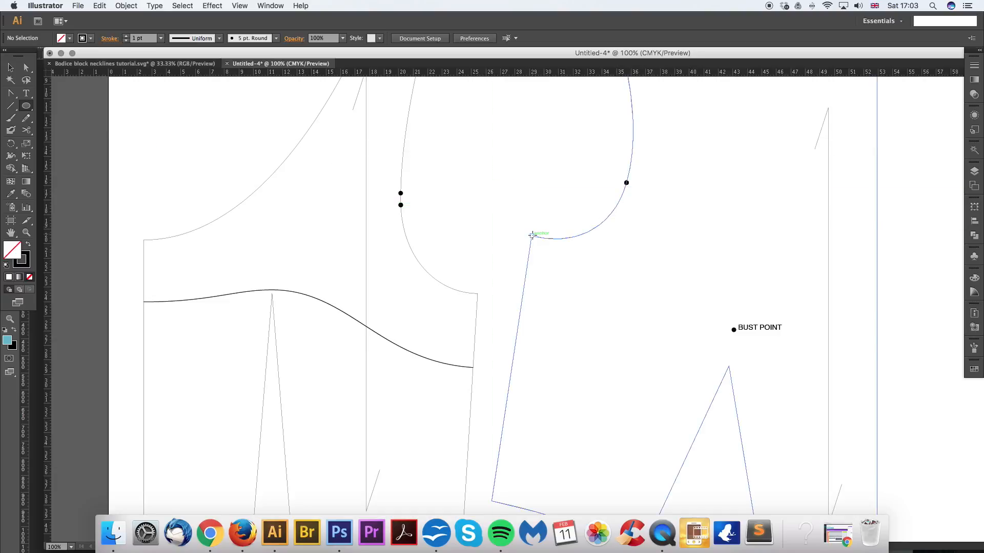
left_click_drag(532, 235, 536, 240)
key("v")
key("super+=")
left_click(532, 172)
scroll(534, 171, "left", 2)
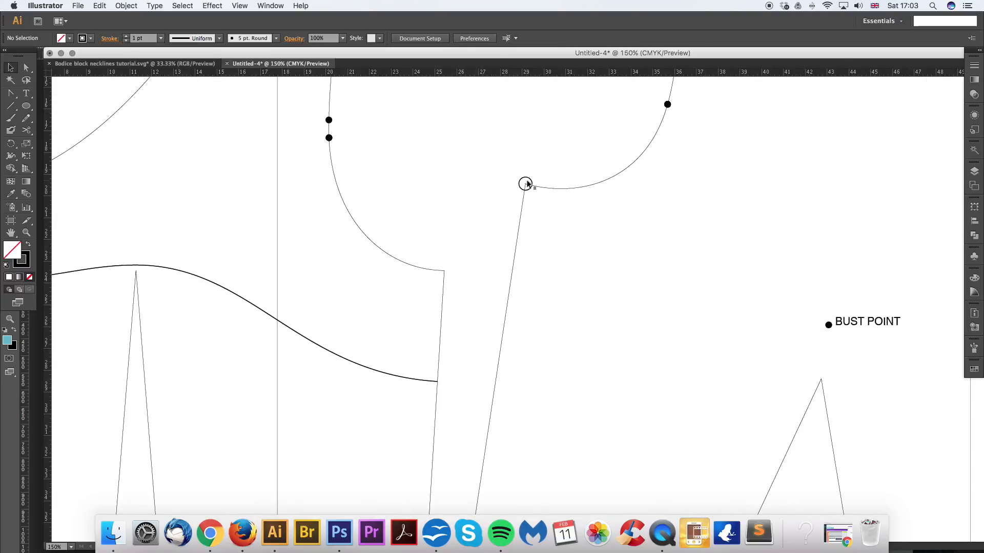
Step: Copy the small circle straight down from the underarm point with a horizontal offset of 0 cm and a vertical offset of 5.11 cm
left_click(530, 179)
key("Return")
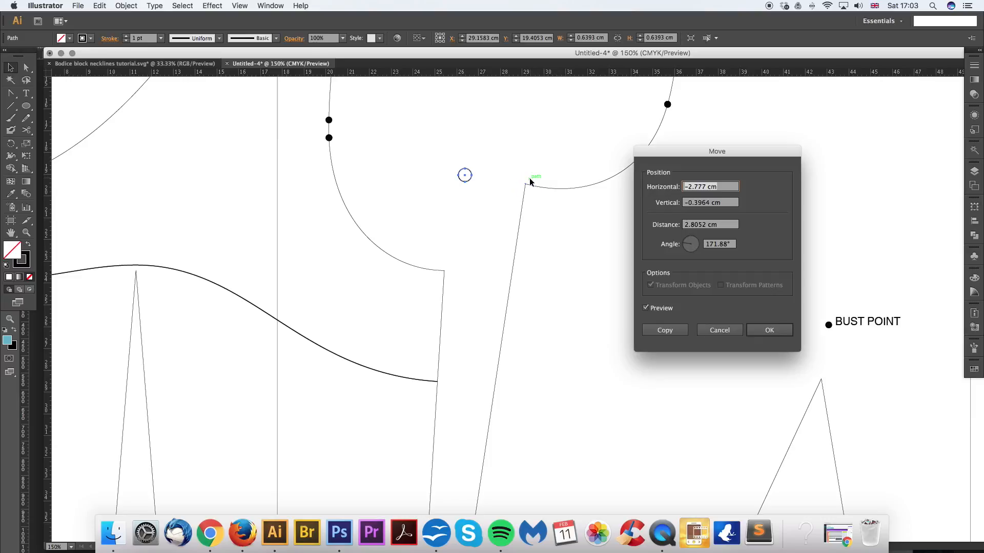
key("Tab")
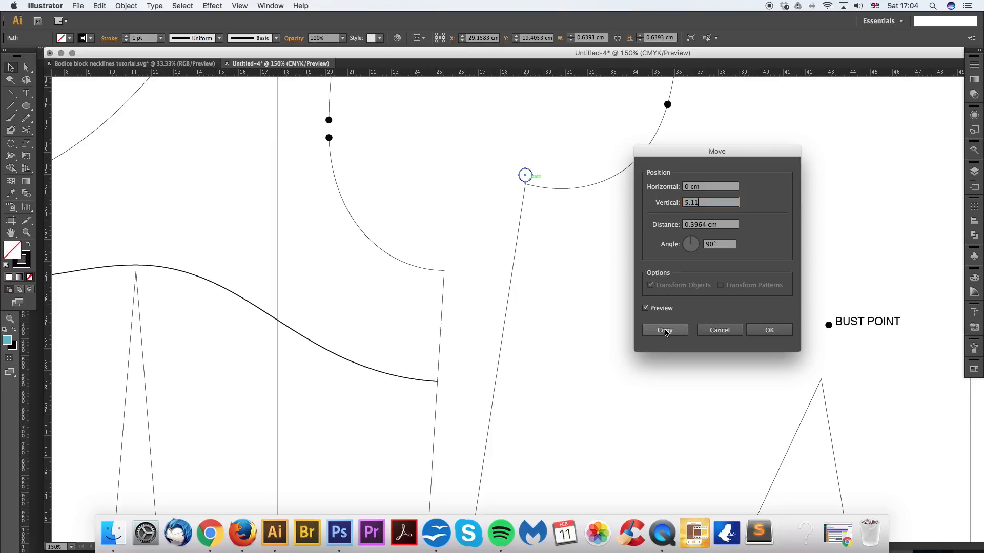
left_click(665, 331)
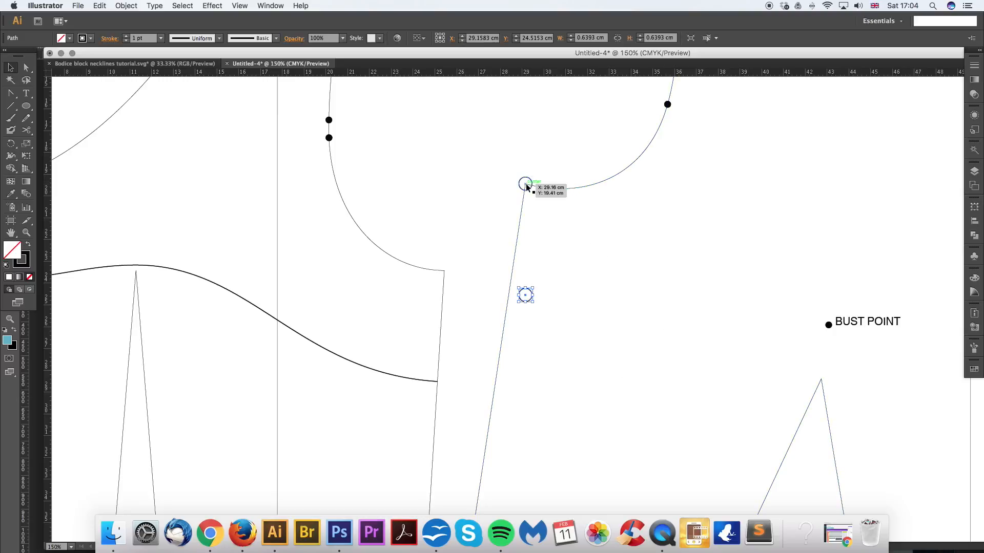
Step: Rotate the copied circle about the front panel's underarm point until it sits on the side seam
left_click(13, 145)
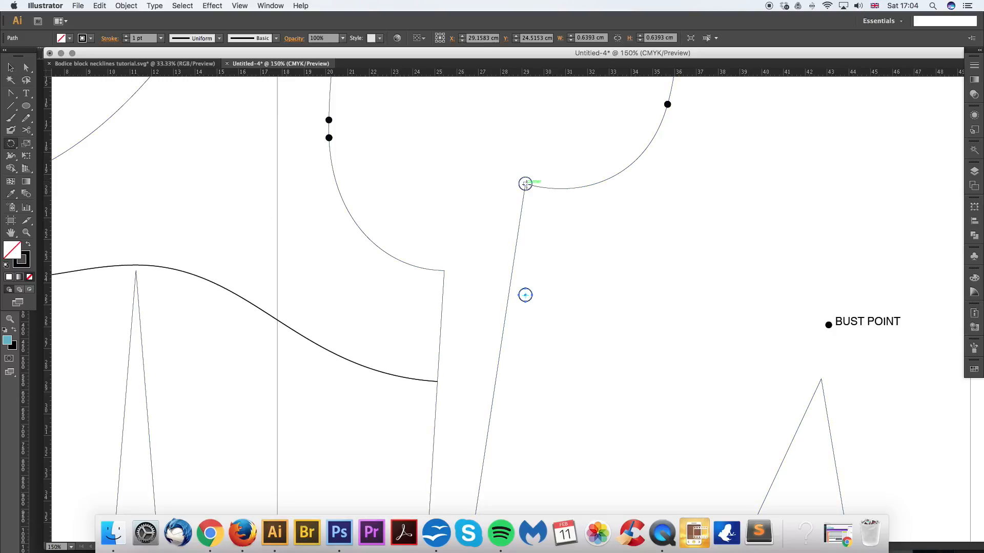
left_click_drag(525, 295, 510, 297)
key("super+minus")
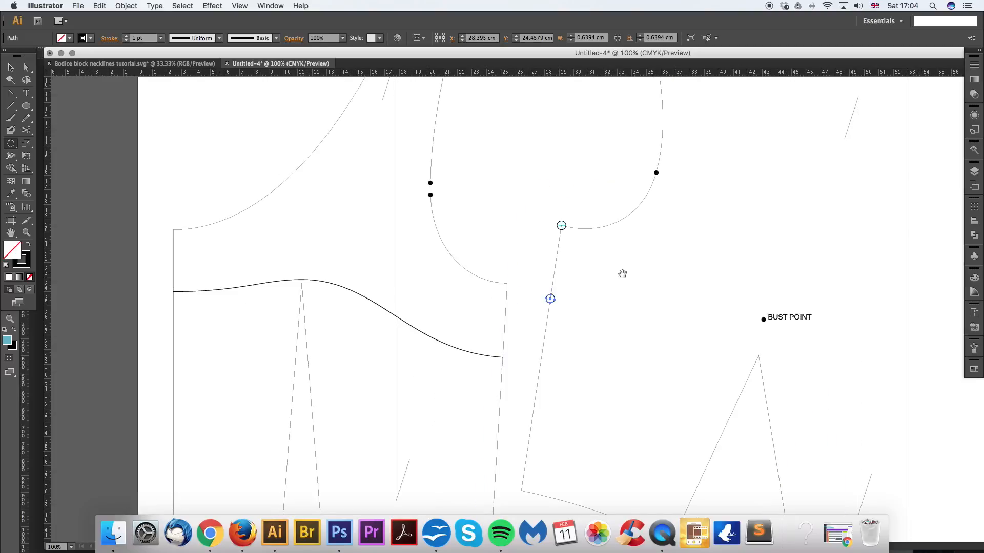
Step: Select the whole front panel with its markings and both circles, and group them
left_click_drag(451, 167, 556, 362)
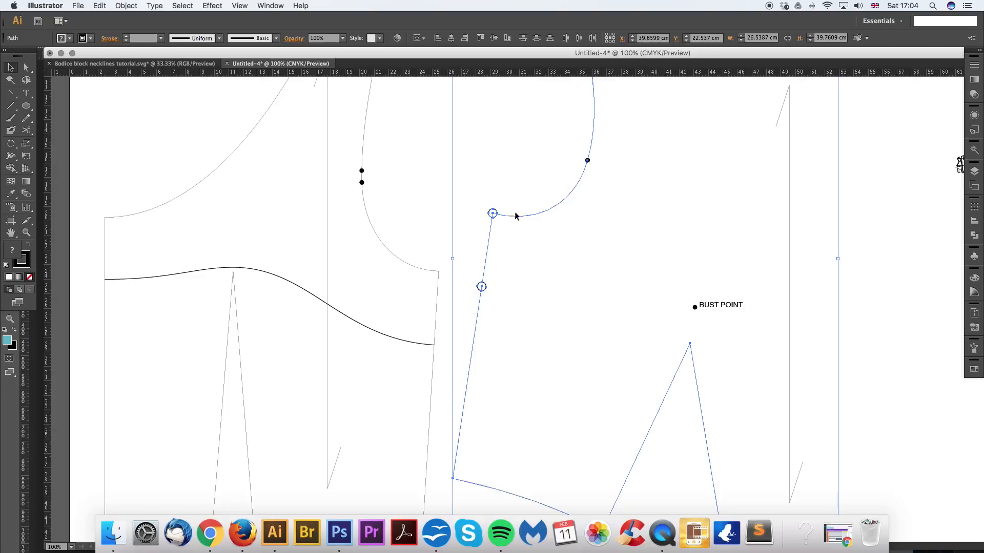
key("super+minus")
left_click_drag(529, 89, 798, 461)
key("super+g")
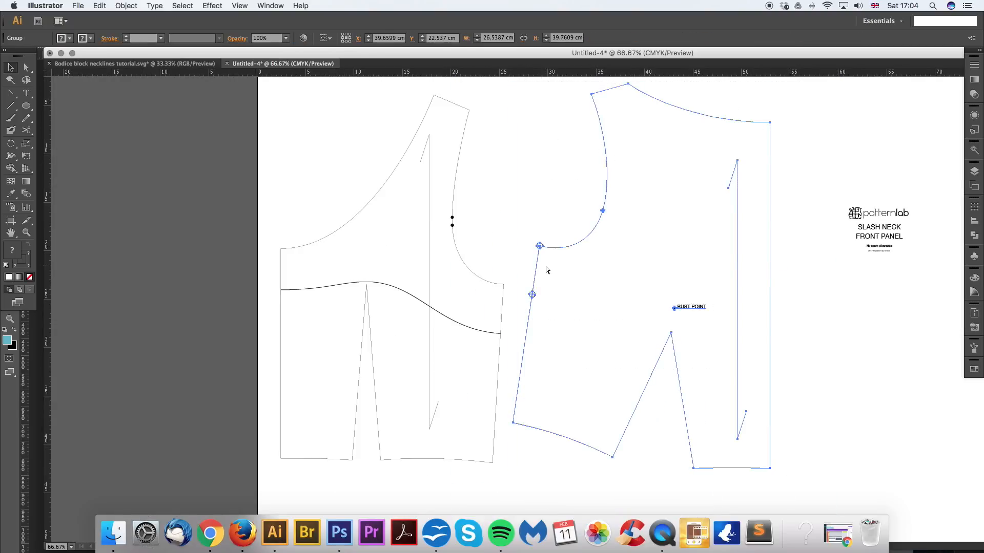
Step: Move the front panel group so its underarm point meets the back panel's, and rotate it about that point to align the side seams
key("super+plus")
key("super+plus")
left_click_drag(580, 142, 499, 231)
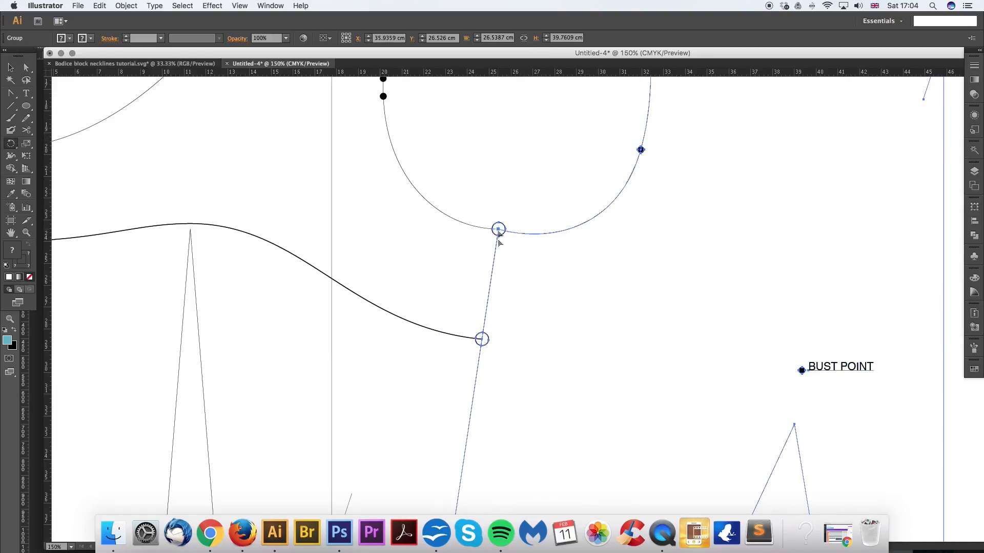
mouse_move(485, 338)
left_mouse_down()
mouse_move(544, 329)
mouse_move(493, 340)
left_mouse_up()
key("super+minus")
key("super+minus")
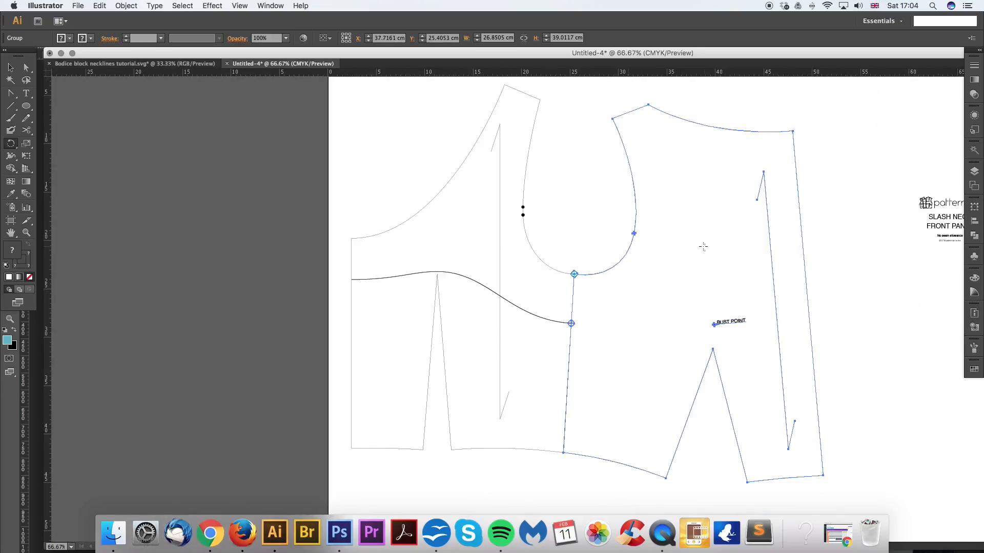
left_click_drag(703, 246, 639, 238)
Step: Draw a guide rectangle of about 13.2 by 4.2 cm from the curve's side seam end, and rotate it about that corner to align with the seam
key("a")
left_click(522, 248)
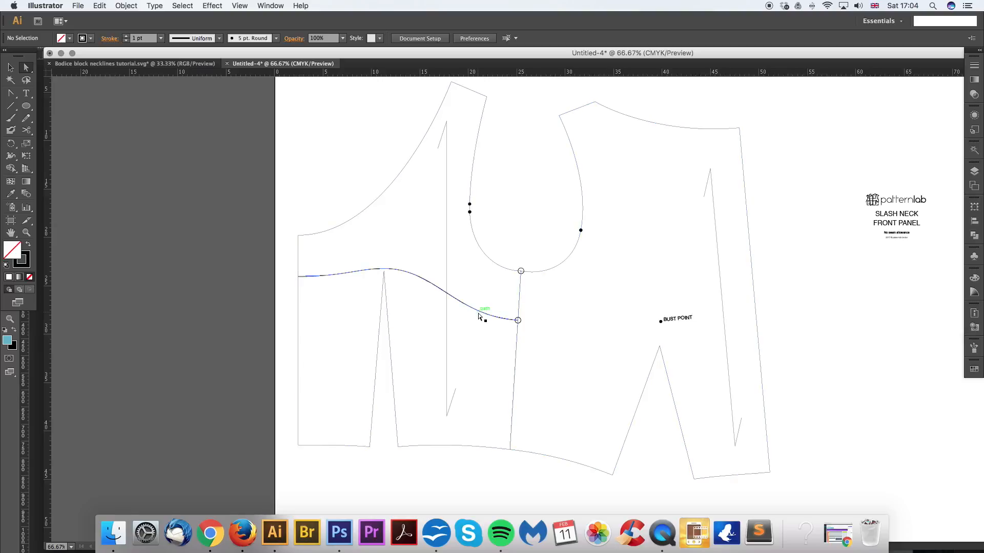
left_click(518, 321)
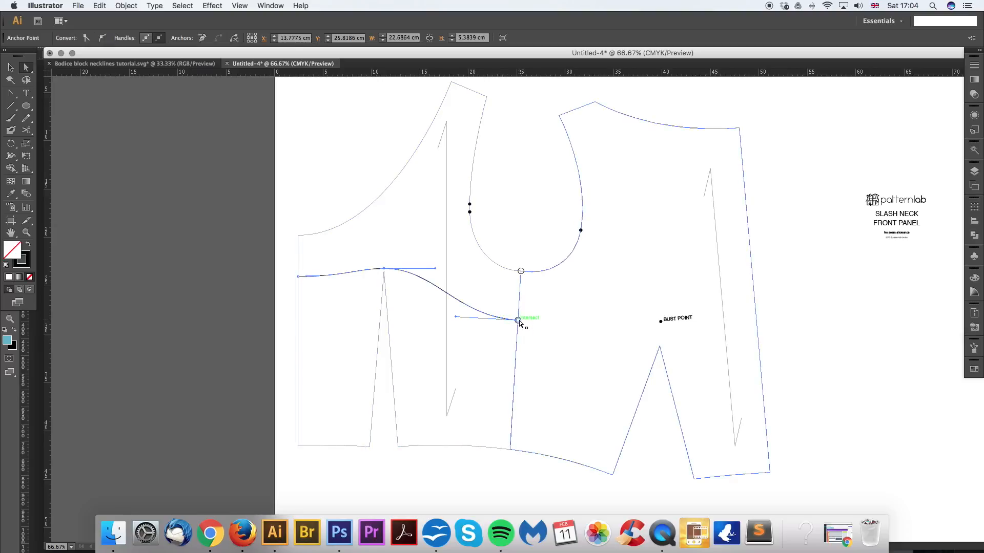
key("super+plus")
left_click_drag(477, 299, 537, 244)
key("m")
mouse_move(520, 270)
left_mouse_down()
mouse_move(669, 301)
mouse_move(712, 330)
left_mouse_up()
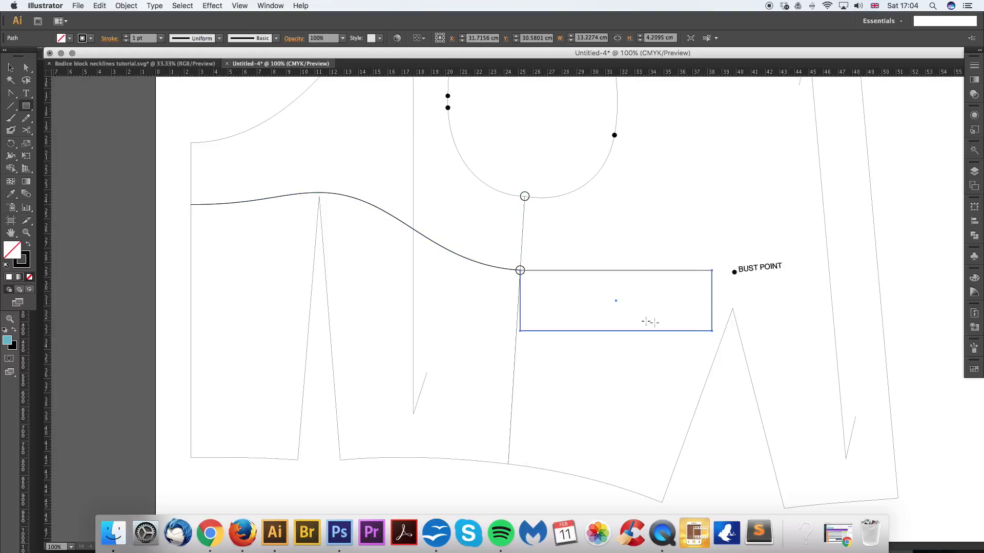
left_click_drag(521, 321, 518, 322)
key("a")
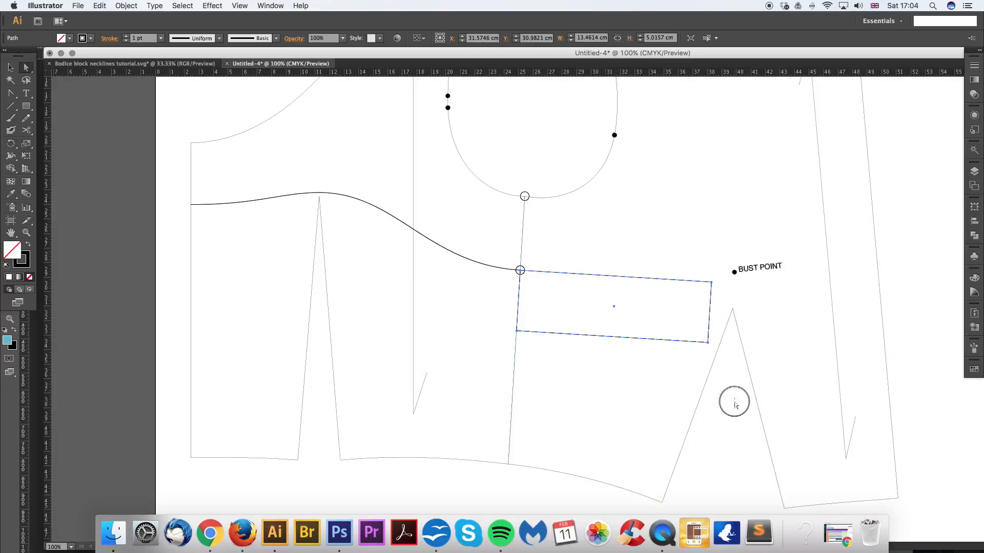
left_click(734, 405)
Step: Draw a straight path with the Pen tool from the back curve's side seam end to the front panel's centre front line
scroll(698, 431, "up", 3)
scroll(699, 431, "right", 2)
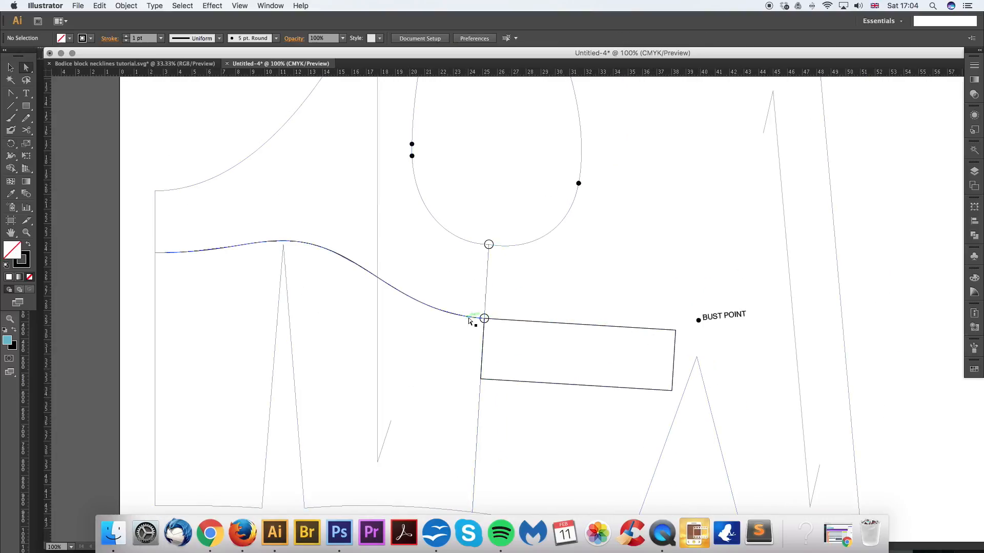
left_click(484, 318)
key("p")
left_click(484, 319)
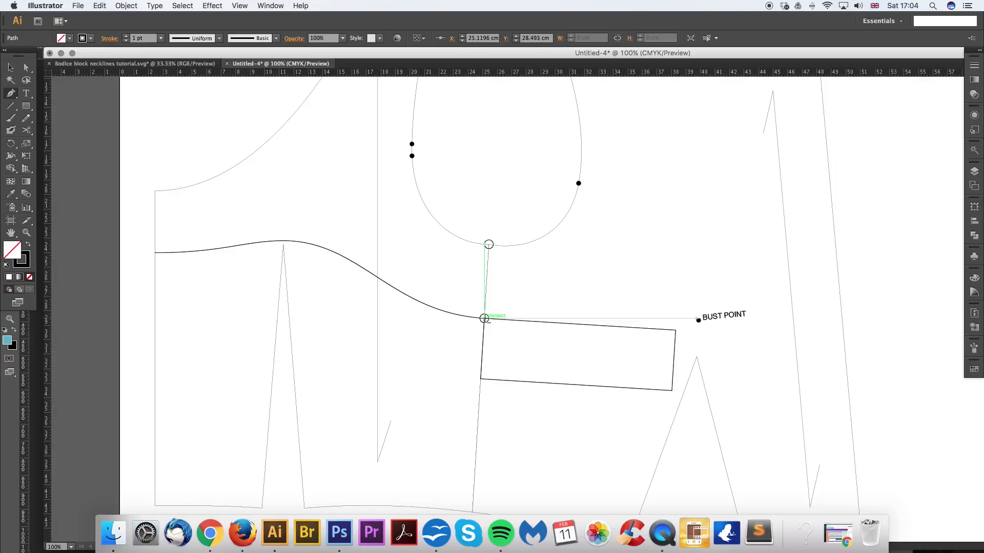
key("space")
left_click_drag(731, 219, 624, 320)
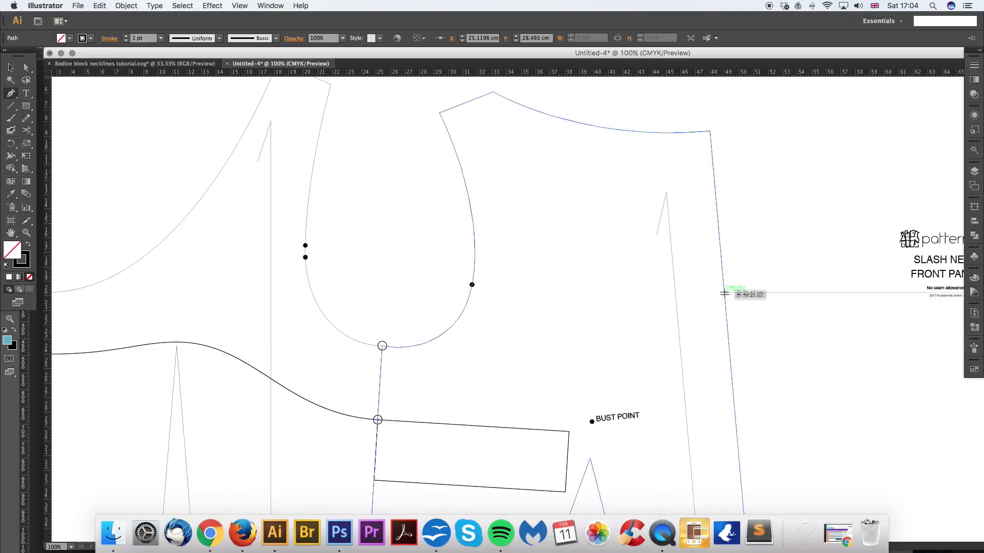
left_click_drag(733, 362, 722, 267)
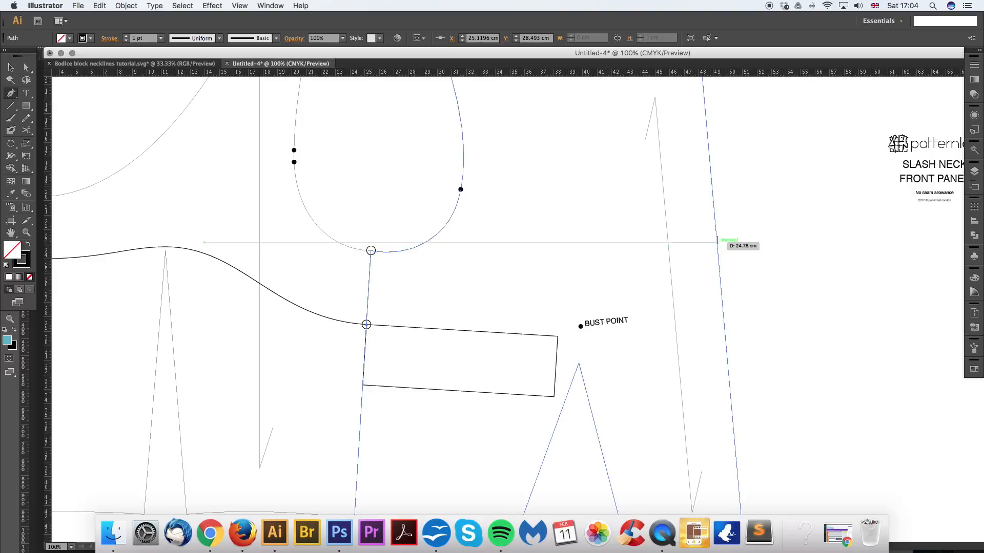
left_click(712, 173)
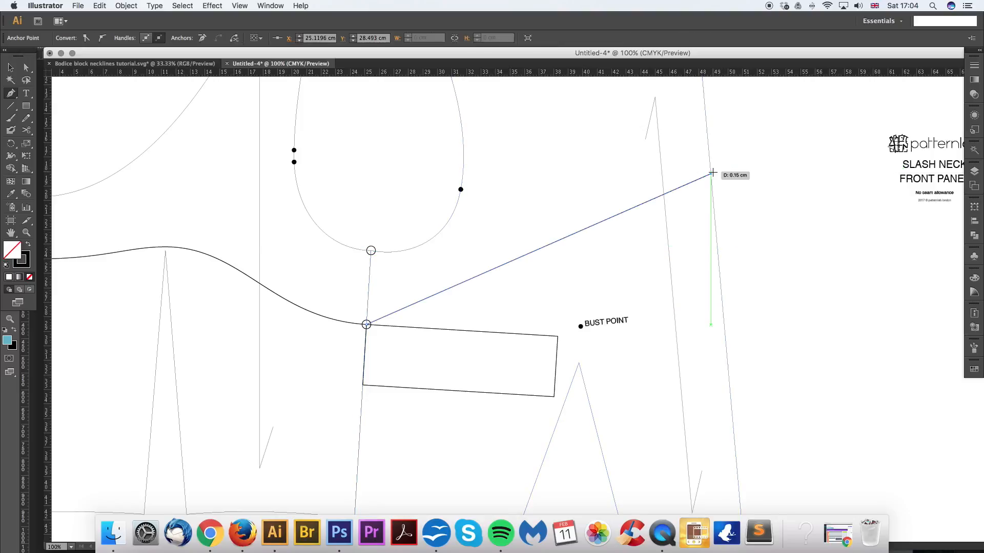
Step: Curve the front path by pulling a handle along the guide rectangle's upper edge at the side seam and another inward from the centre front end
left_click_drag(8, 95, 69, 129)
left_click_drag(366, 324, 509, 334)
left_click_drag(558, 276, 561, 238)
key("super+minus")
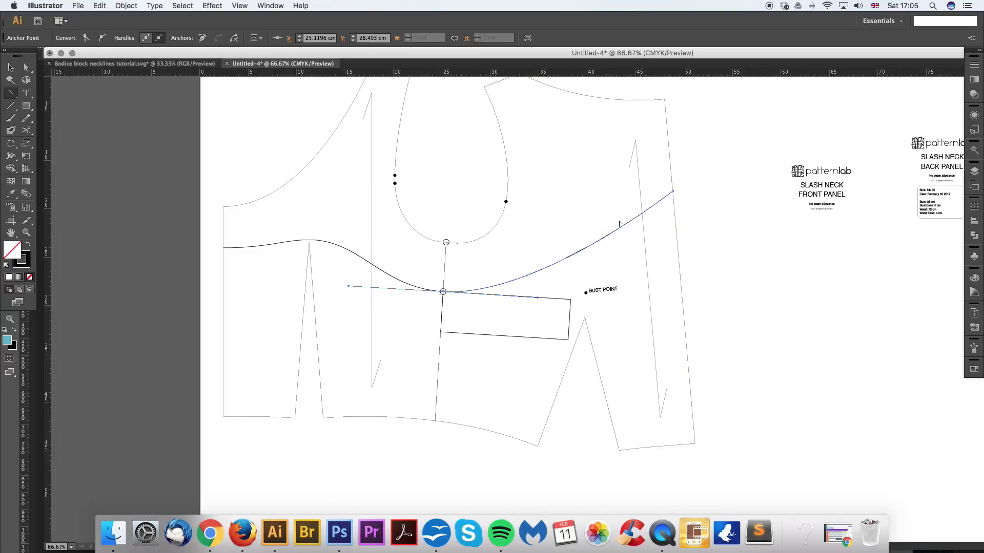
left_click_drag(672, 192, 704, 187)
left_click_drag(642, 195, 572, 207)
left_click(717, 227)
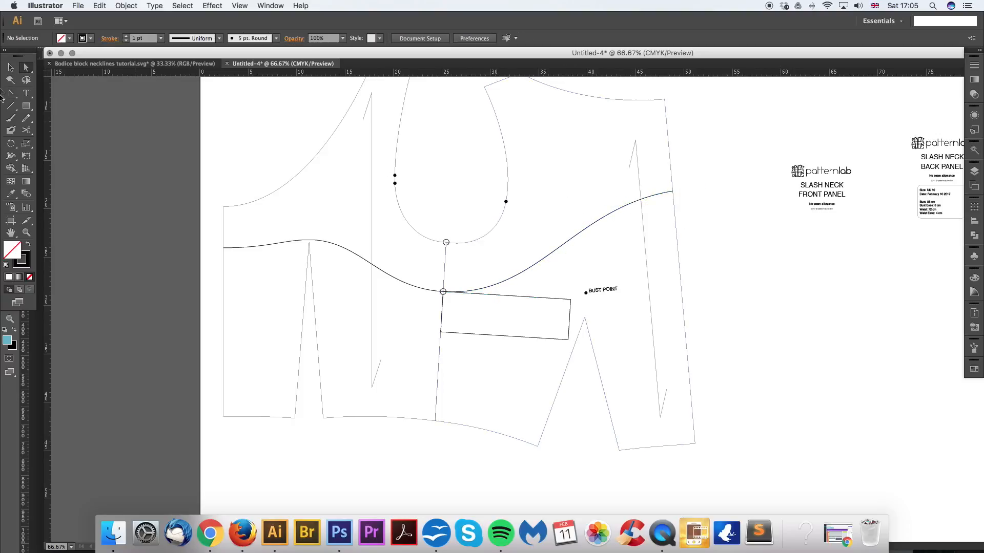
Step: Draw a guide rectangle of about 14 by 9.6 cm from the curve's centre front end, and rotate it to align with the centre front line
left_click(23, 106)
left_click_drag(673, 191, 537, 283)
key("r")
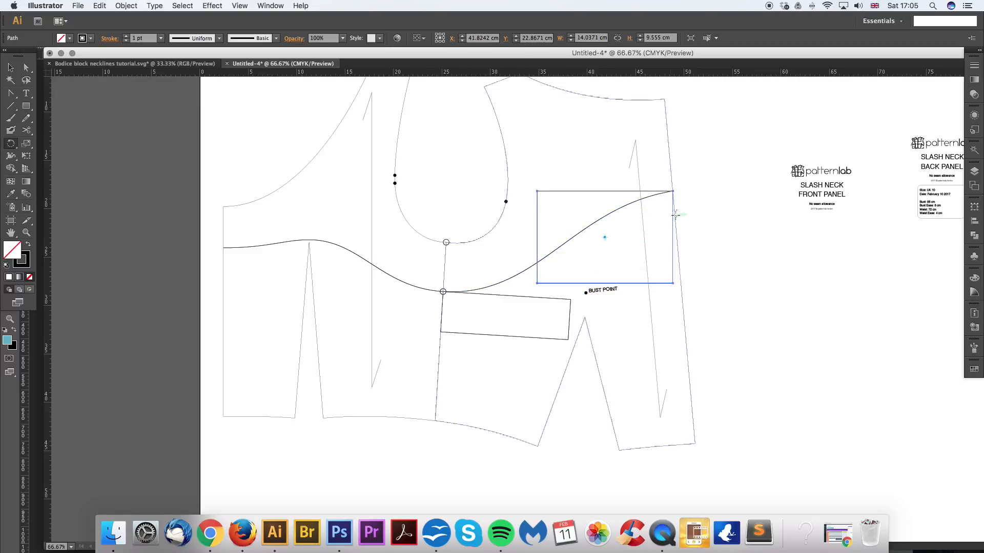
left_click_drag(675, 255, 681, 256)
key("a")
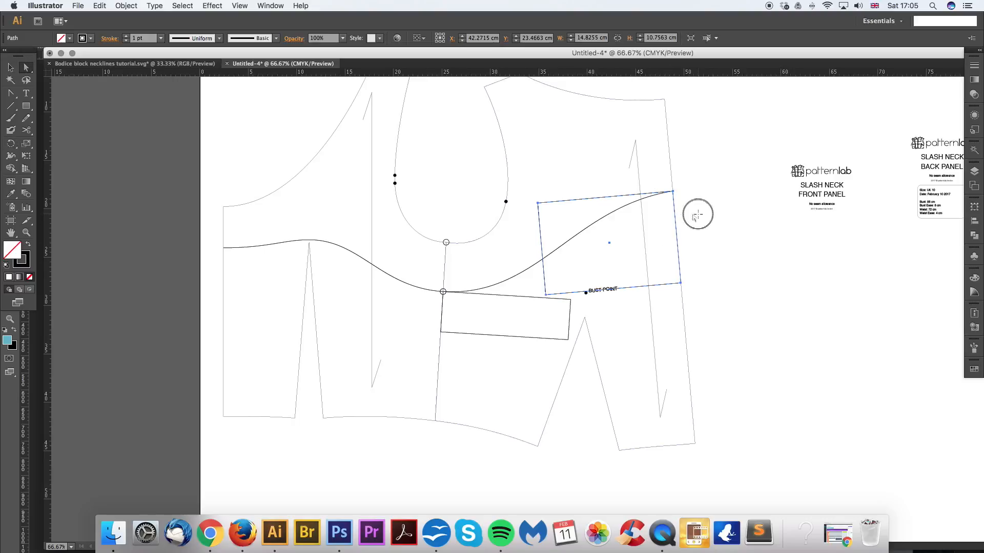
Step: Align the handle at the curve's centre front end with the second guide rectangle's upper edge
left_click(698, 214)
left_click(626, 205)
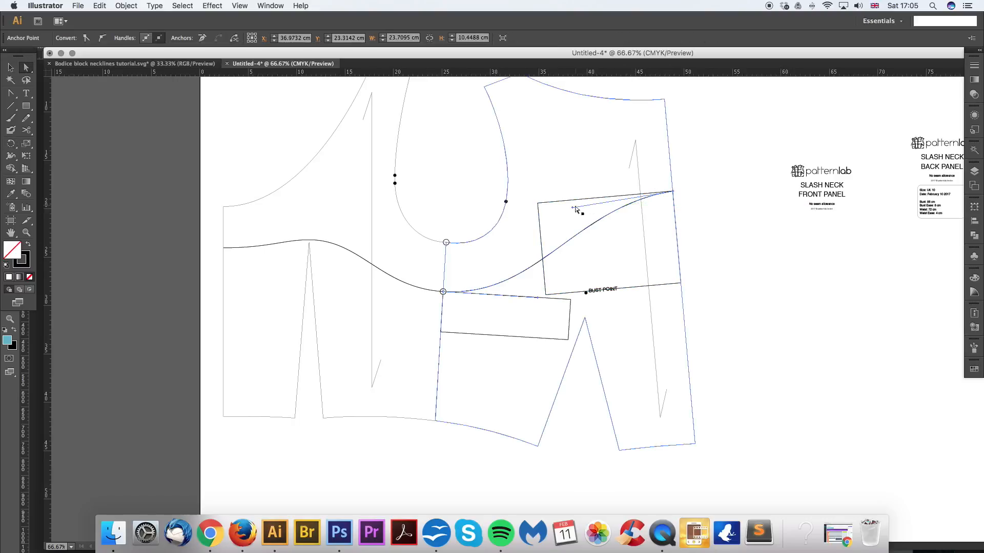
left_click_drag(576, 209, 571, 201)
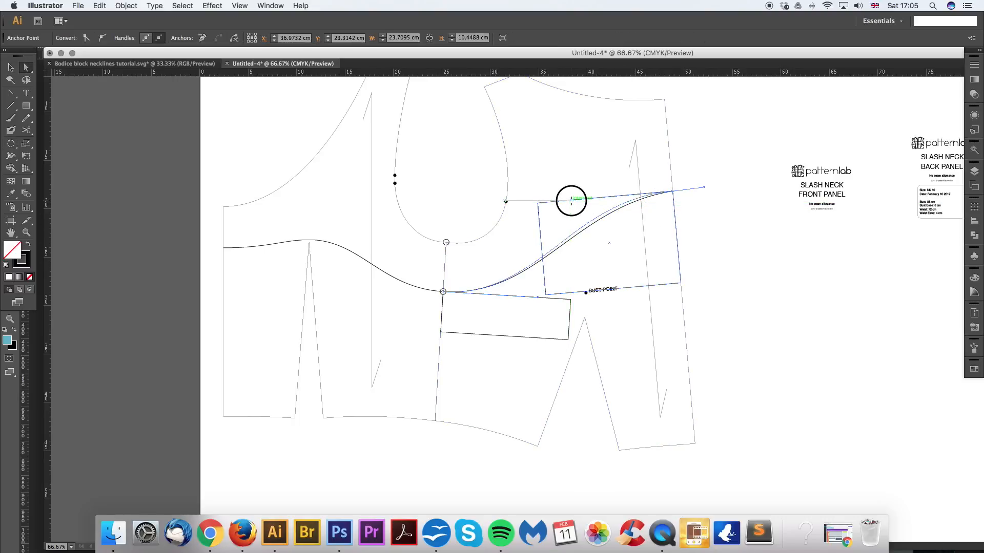
left_click(710, 241)
Step: Select both guide rectangles on the front panel and delete them
scroll(712, 256, "left", 3)
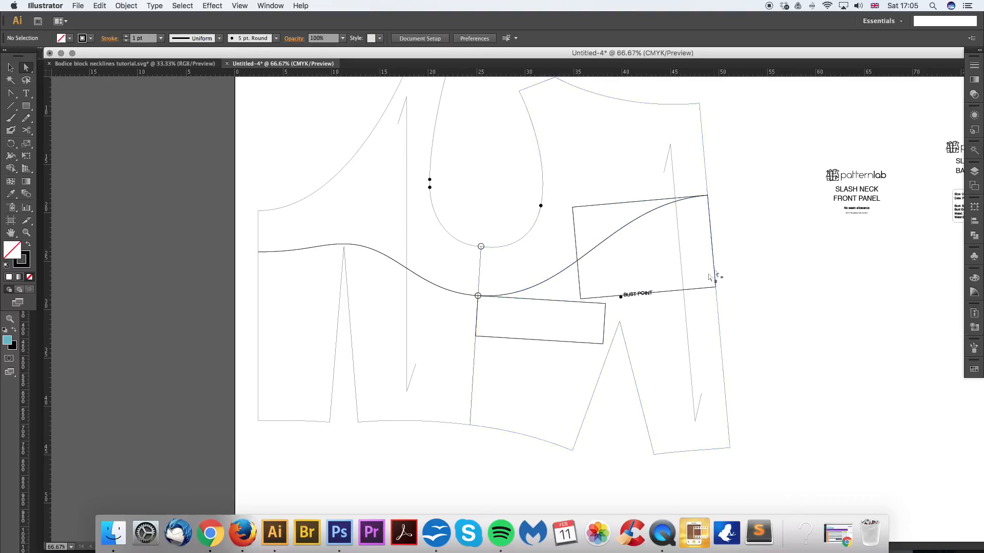
left_click(680, 290)
left_click(603, 306, "shift")
key("Delete")
Step: Raise the back neckline's centre back point up to about shoulder level, and raise the style curve's centre back end below it
left_click_drag(756, 191, 731, 244)
left_click(731, 236)
left_click(763, 184)
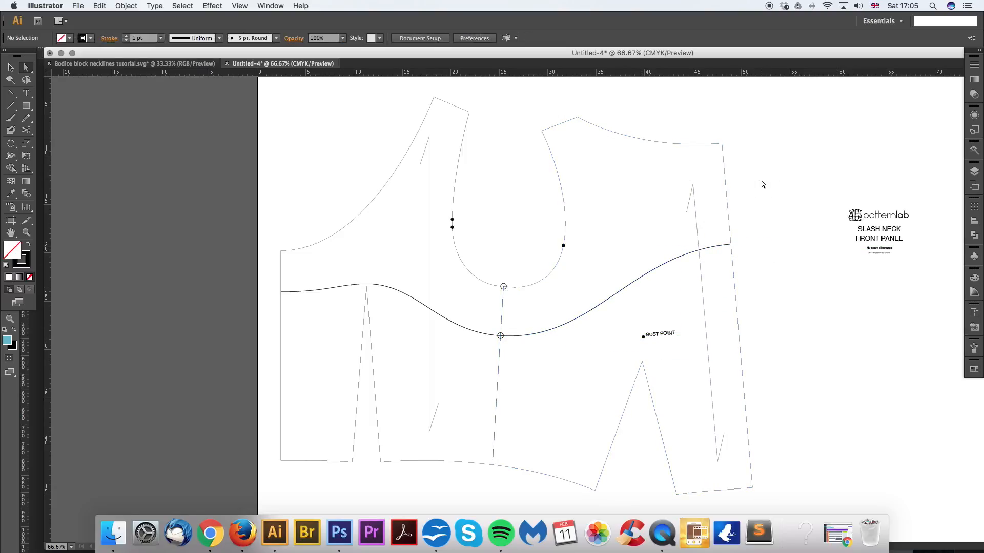
key("super+minus")
left_click_drag(766, 199, 688, 191)
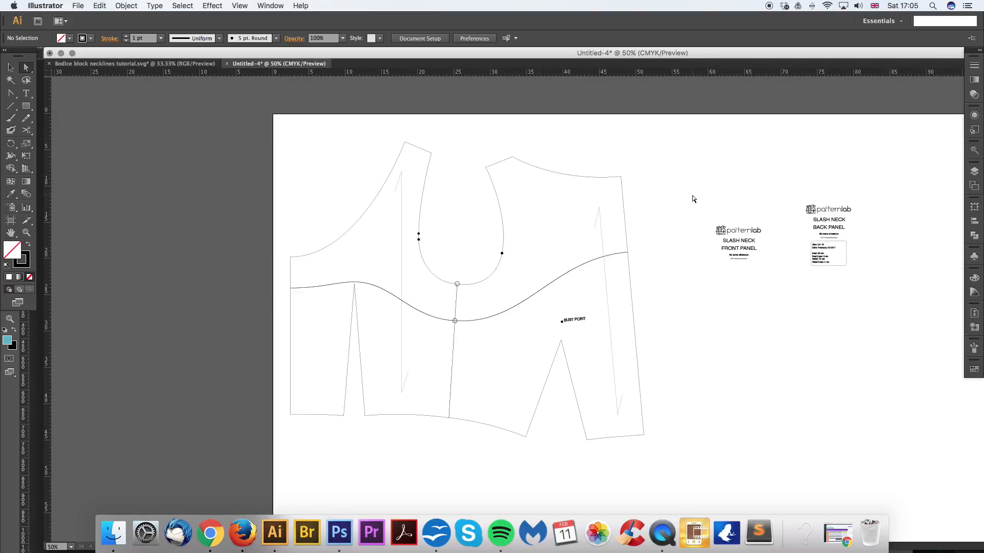
left_click_drag(291, 257, 294, 195)
left_click(292, 287)
left_click_drag(292, 287, 292, 213)
Step: Remove the curve's middle anchor above the back dart, and smooth the curve with a horizontal centre back handle and a longer side seam handle
key("p")
left_click(354, 282)
key("shift+c")
mouse_move(324, 213)
left_mouse_down()
mouse_move(384, 212)
mouse_move(343, 212)
left_mouse_up()
left_click_drag(408, 318, 391, 317)
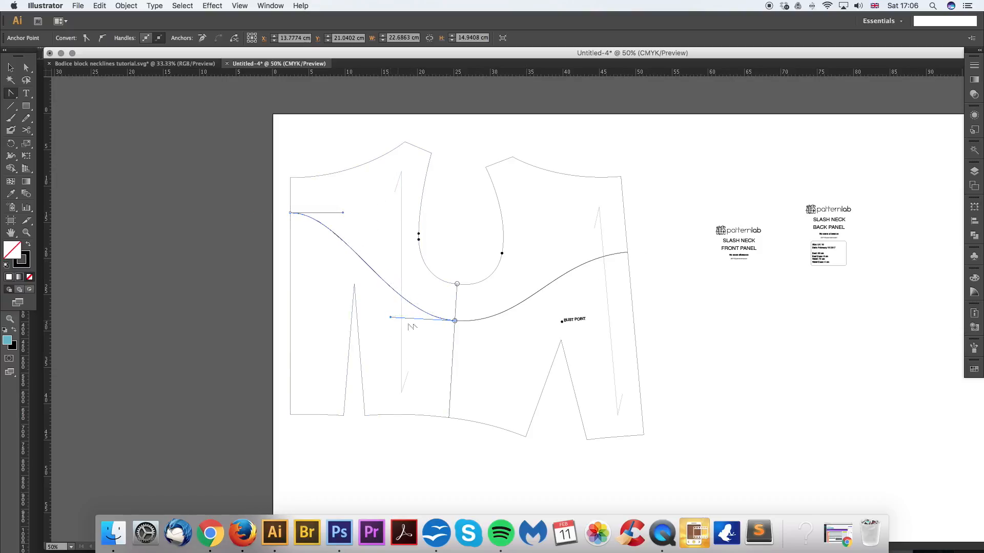
key("a")
left_click(654, 262)
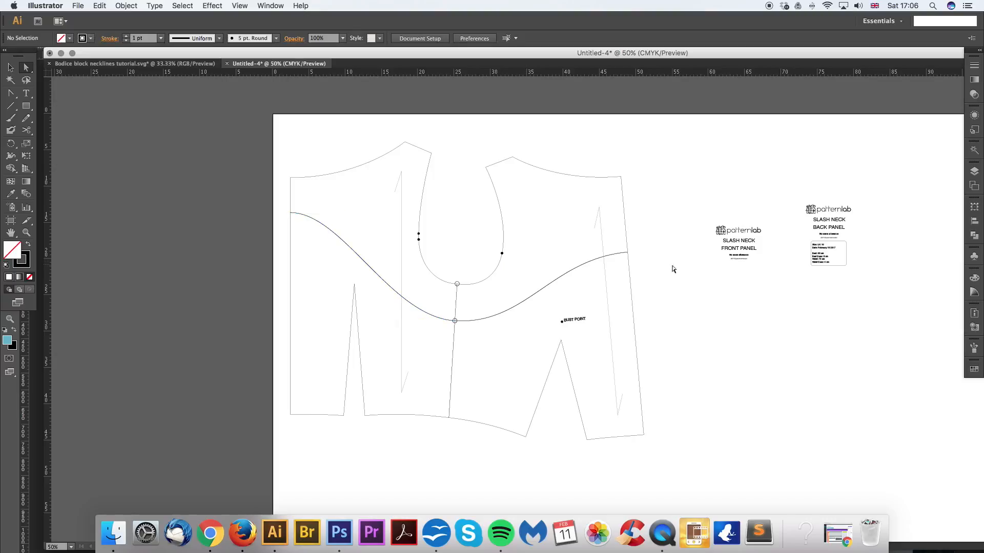